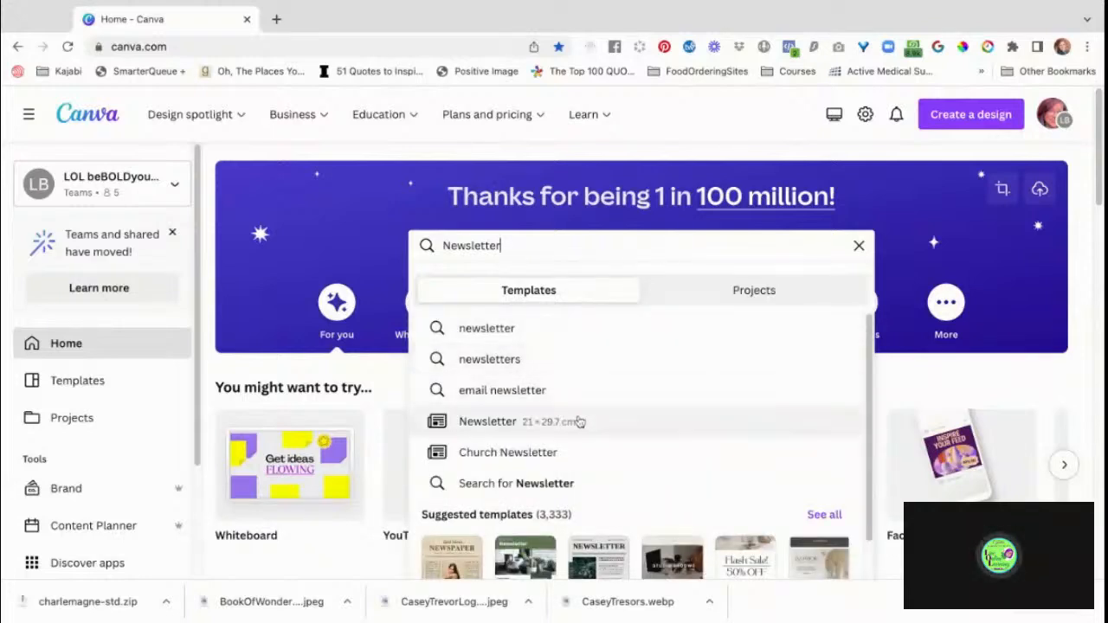
Show all suggested templates for the "Newsletter" search.
{"action": "scroll", "coordinate": [577, 421], "scroll_direction": "down", "scroll_amount": 1}
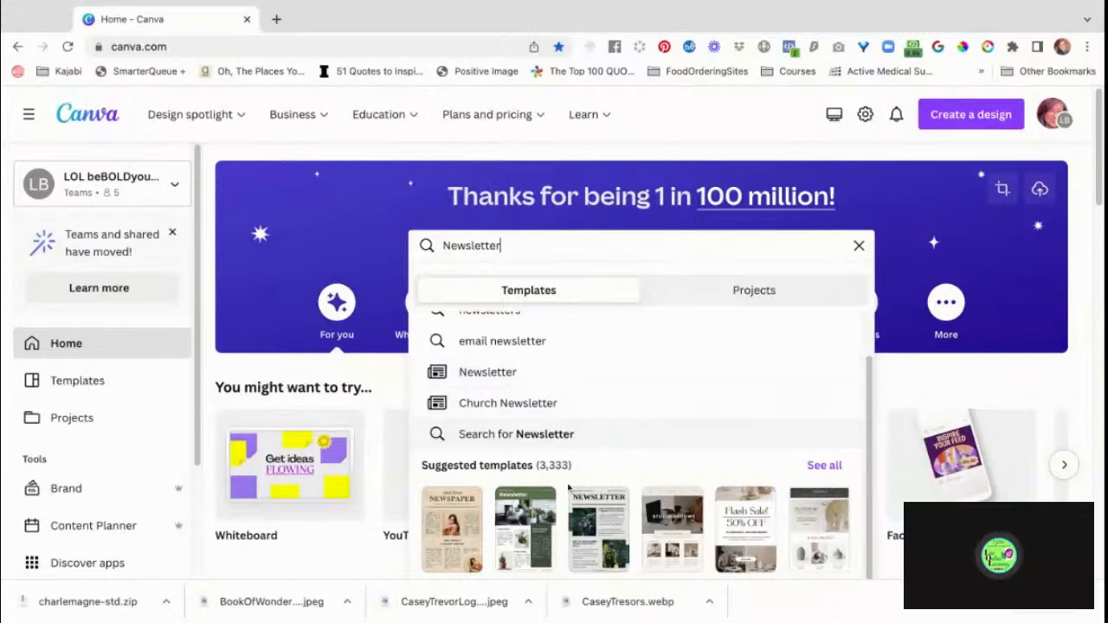
{"action": "scroll", "coordinate": [568, 523], "scroll_direction": "down", "scroll_amount": 3}
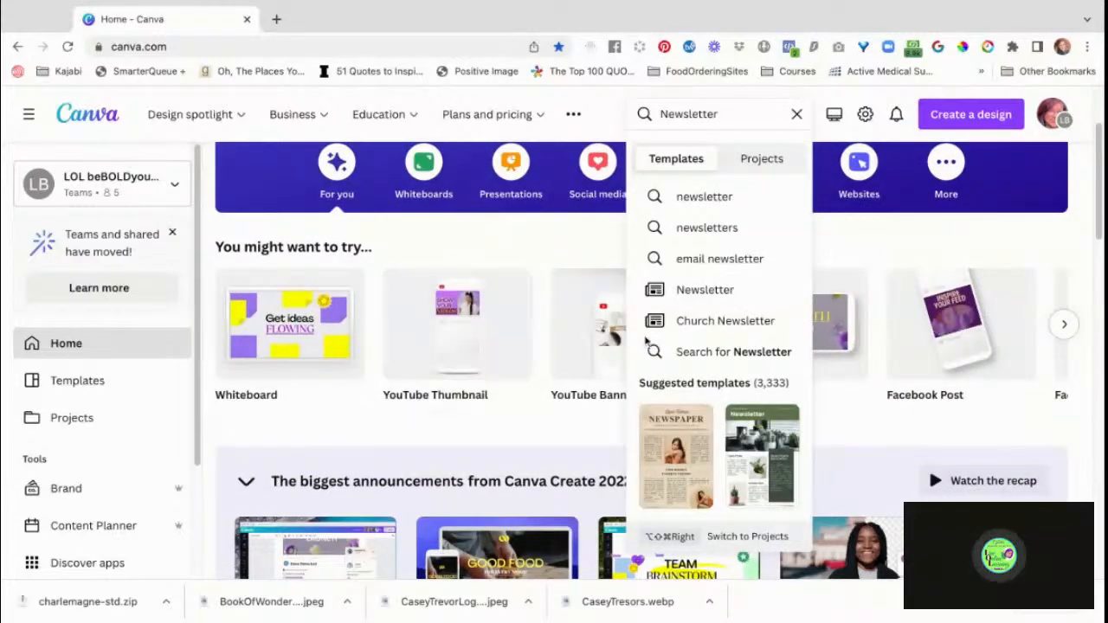
{"action": "scroll", "coordinate": [727, 388], "scroll_direction": "down", "scroll_amount": 1}
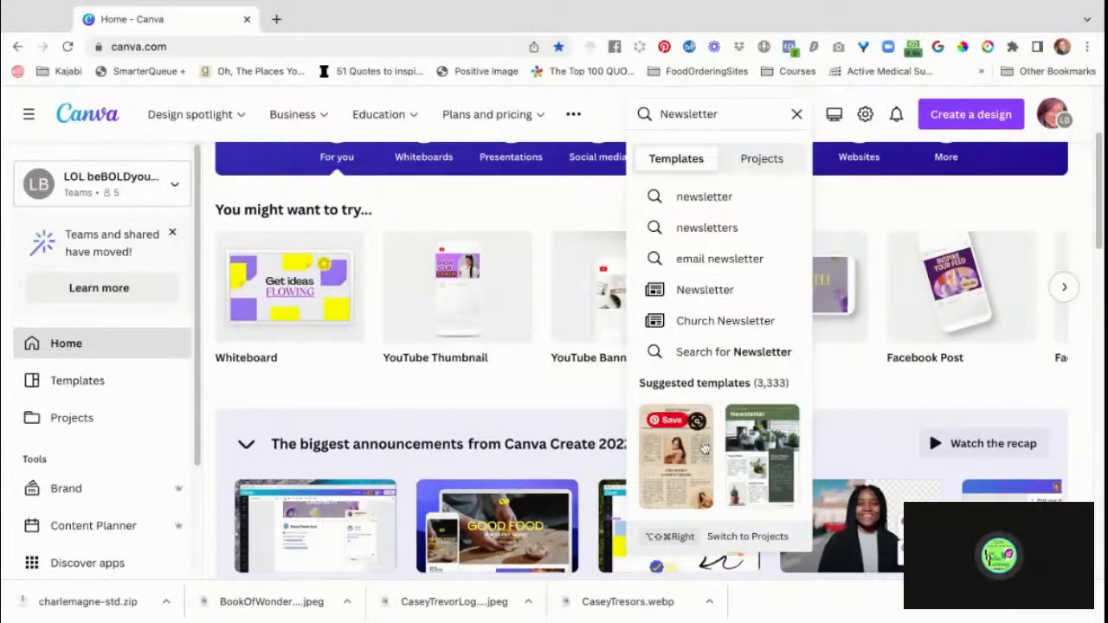
{"action": "scroll", "coordinate": [703, 444], "scroll_direction": "down", "scroll_amount": 3}
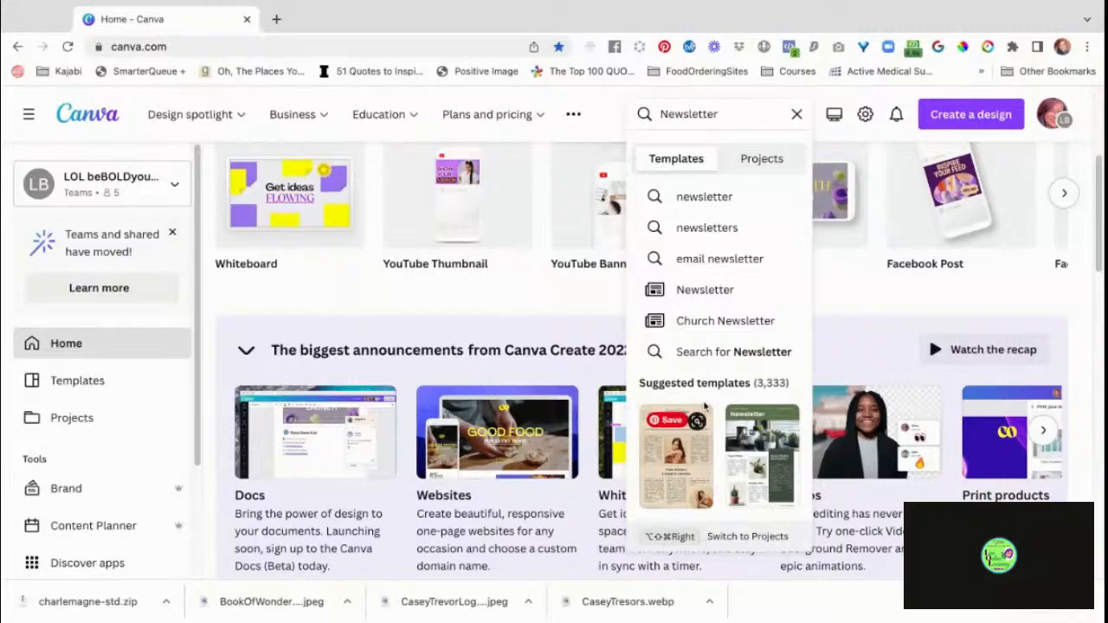
{"action": "scroll", "coordinate": [705, 389], "scroll_direction": "up", "scroll_amount": 4}
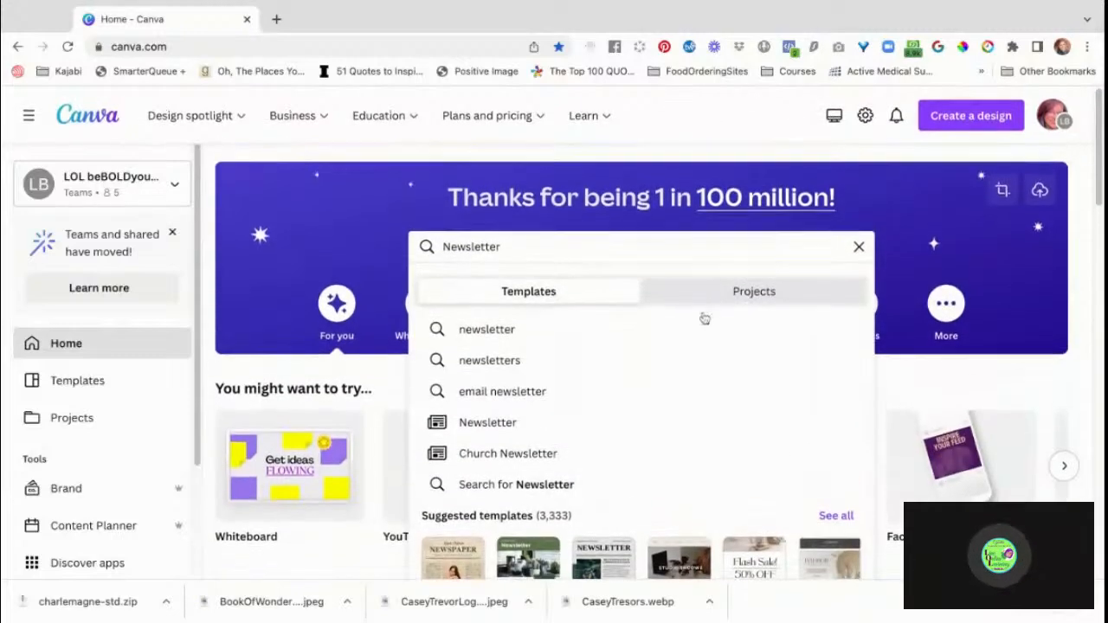
{"action": "left_click", "coordinate": [830, 518]}
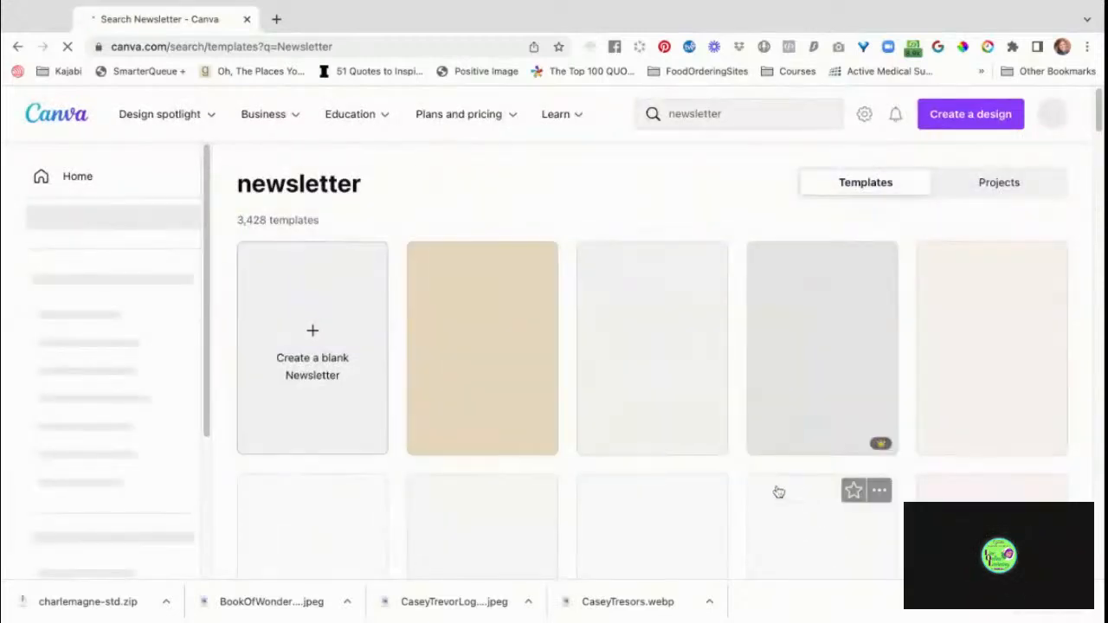
Browse the newsletter template results to compare the available layouts, themes and styles.
{"action": "scroll", "coordinate": [778, 491], "scroll_direction": "down", "scroll_amount": 1}
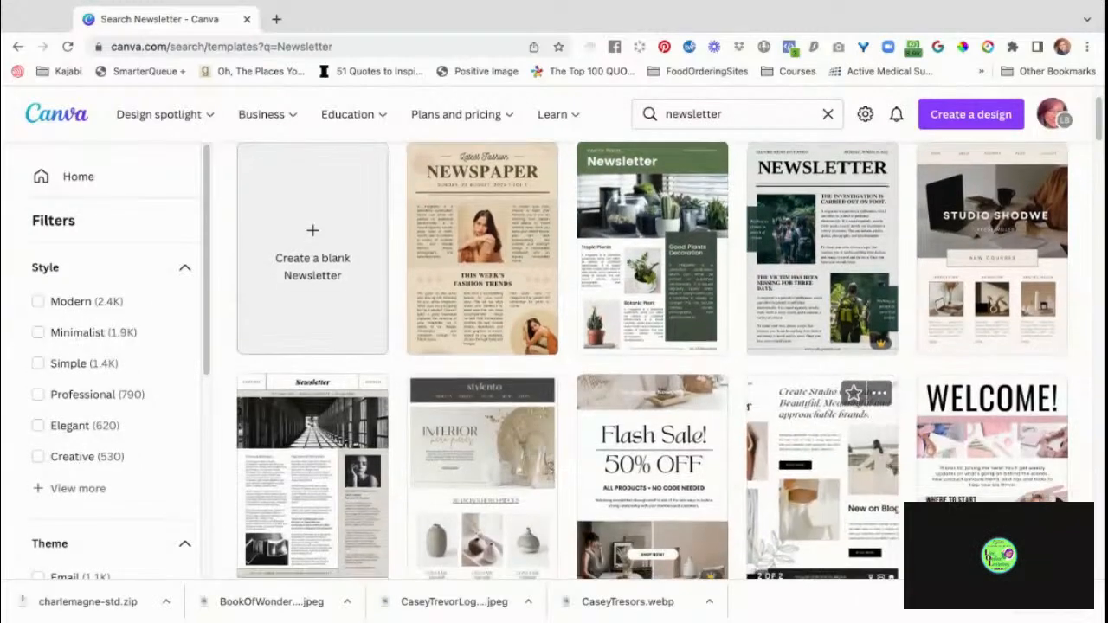
{"action": "scroll", "coordinate": [822, 450], "scroll_direction": "down", "scroll_amount": 1}
{"action": "scroll", "coordinate": [822, 389], "scroll_direction": "down", "scroll_amount": 4}
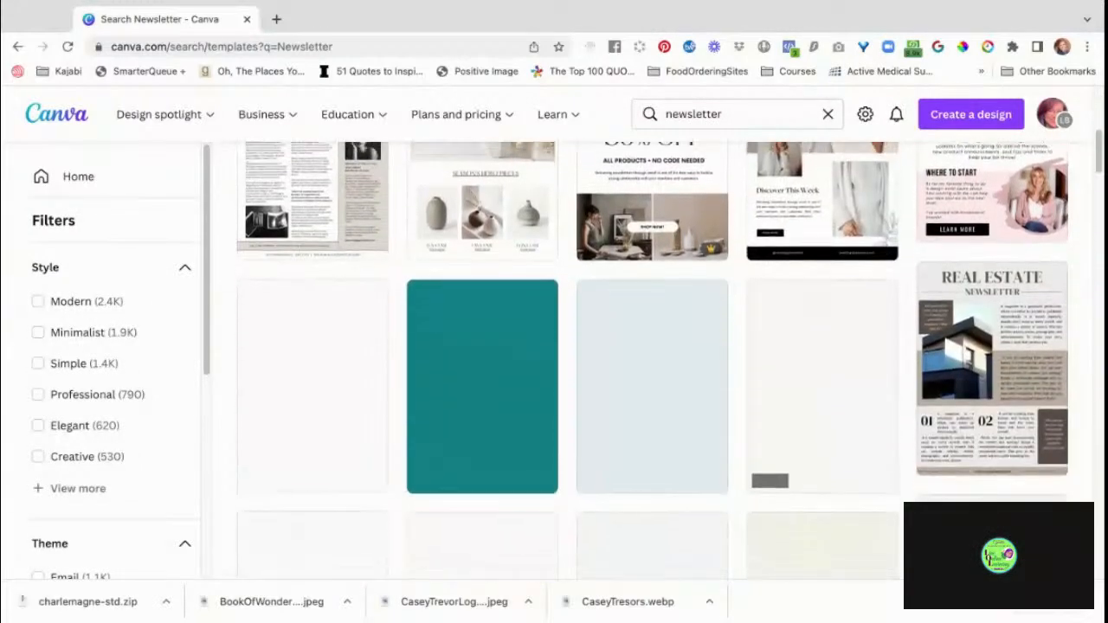
{"action": "scroll", "coordinate": [823, 406], "scroll_direction": "down", "scroll_amount": 1}
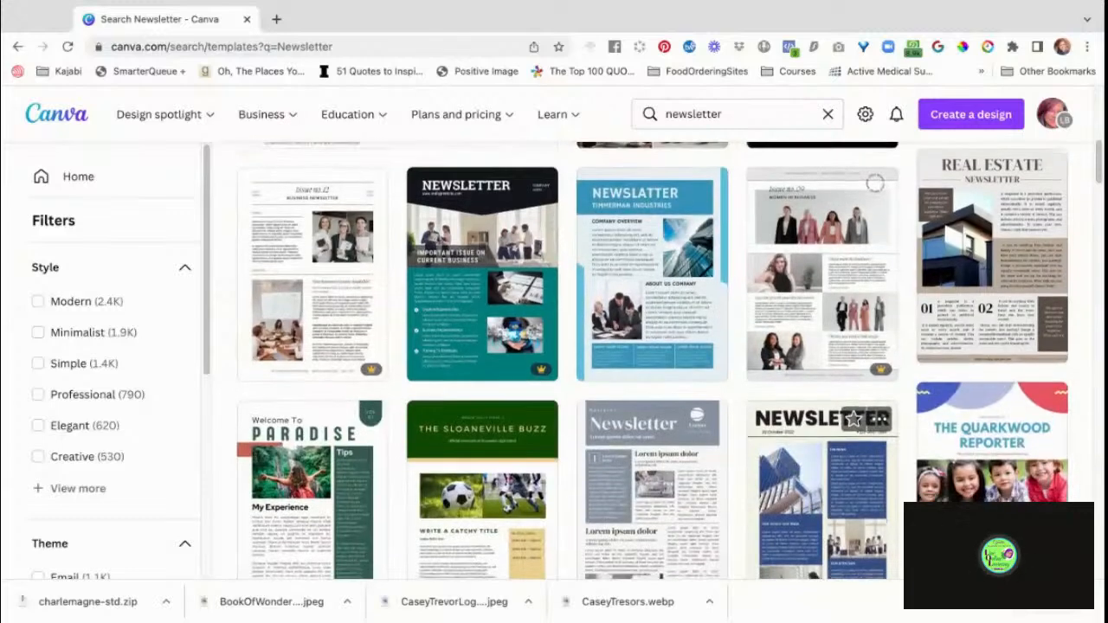
{"action": "scroll", "coordinate": [822, 406], "scroll_direction": "down", "scroll_amount": 1}
{"action": "scroll", "coordinate": [822, 406], "scroll_direction": "down", "scroll_amount": 1}
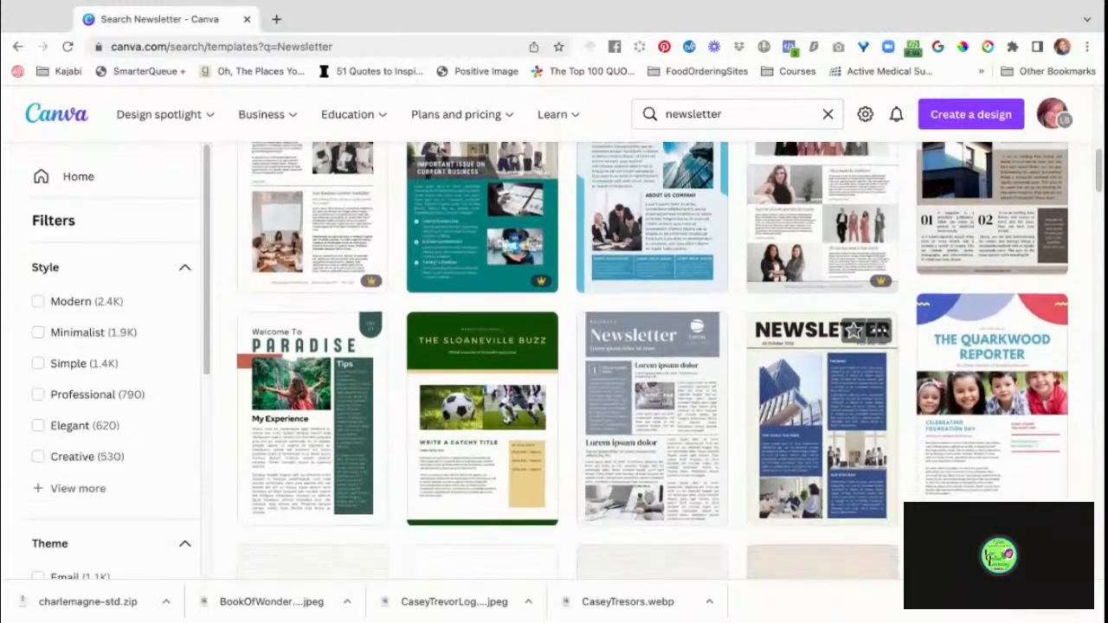
{"action": "scroll", "coordinate": [822, 390], "scroll_direction": "down", "scroll_amount": 5}
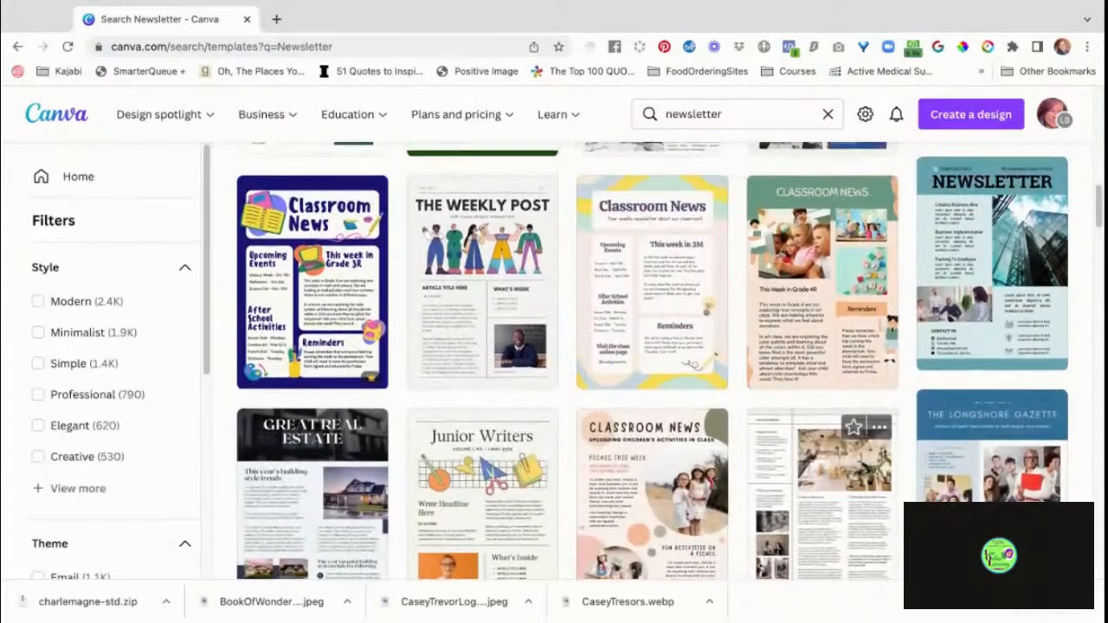
{"action": "scroll", "coordinate": [649, 364], "scroll_direction": "down", "scroll_amount": 2}
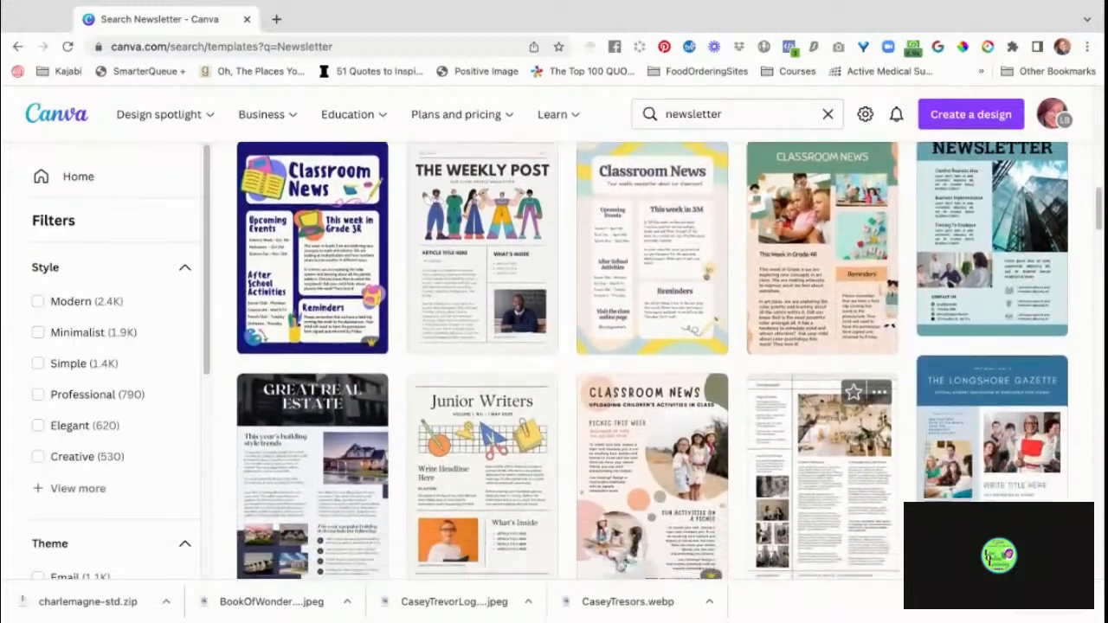
{"action": "scroll", "coordinate": [649, 363], "scroll_direction": "down", "scroll_amount": 3}
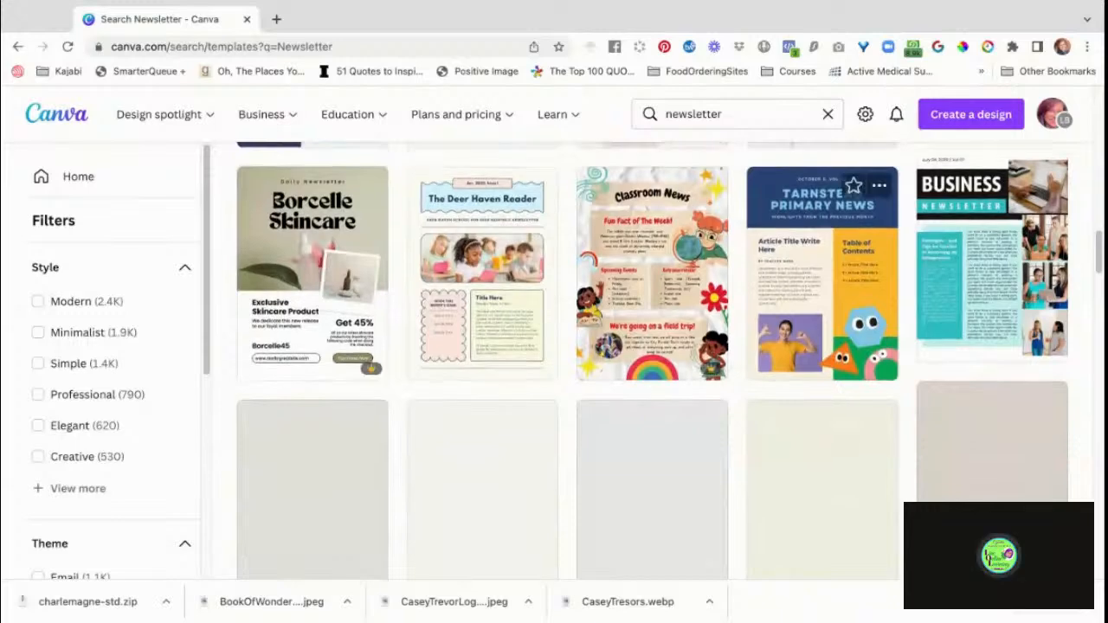
{"action": "scroll", "coordinate": [822, 459], "scroll_direction": "down", "scroll_amount": 2}
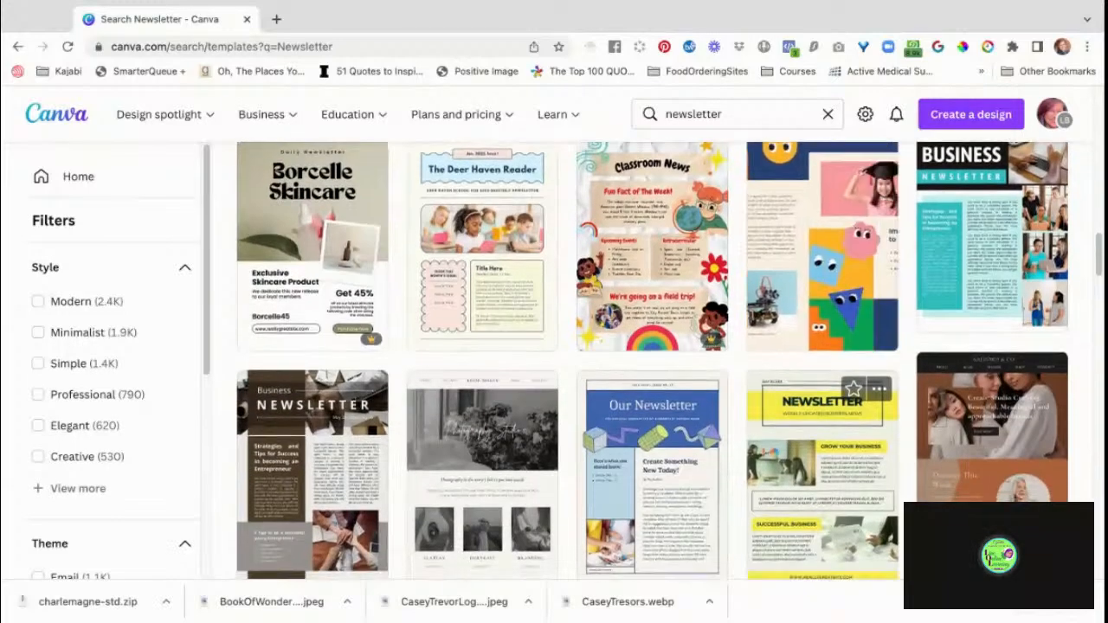
{"action": "scroll", "coordinate": [822, 416], "scroll_direction": "down", "scroll_amount": 1}
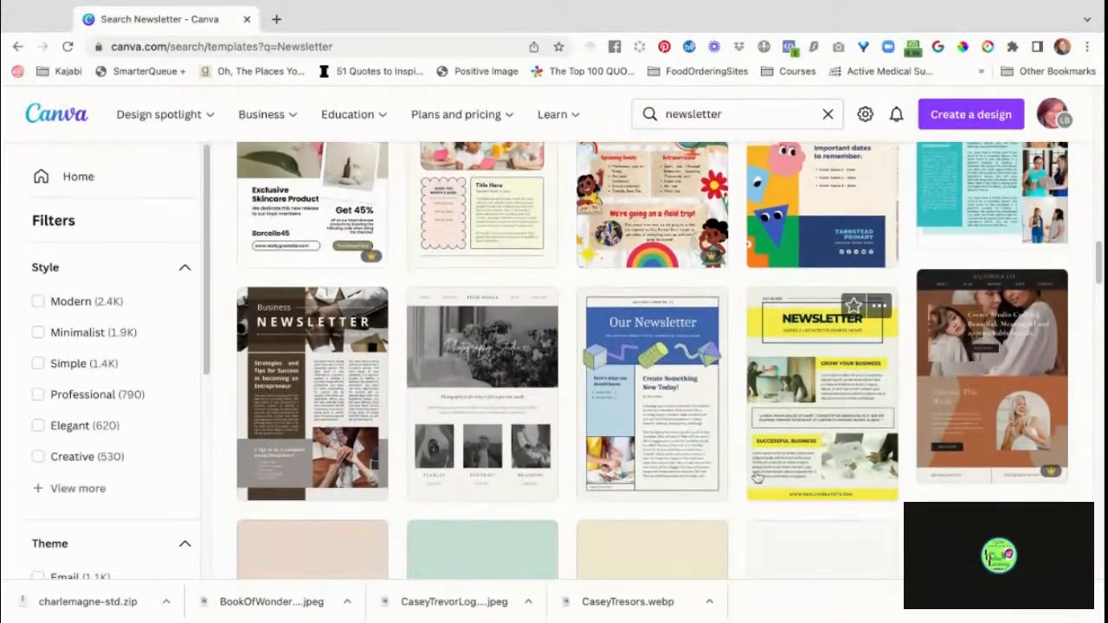
{"action": "scroll", "coordinate": [808, 453], "scroll_direction": "down", "scroll_amount": 1}
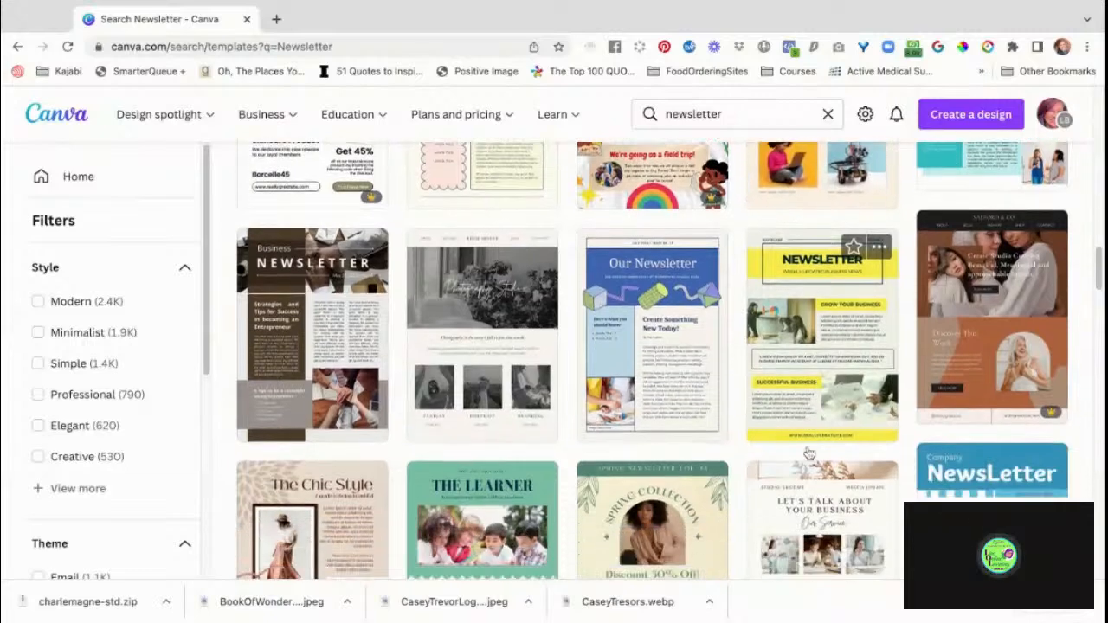
Open the green and cream "Spring Collection" newsletter template for editing, declining to open the design in the desktop app.
{"action": "scroll", "coordinate": [808, 454], "scroll_direction": "down", "scroll_amount": 4}
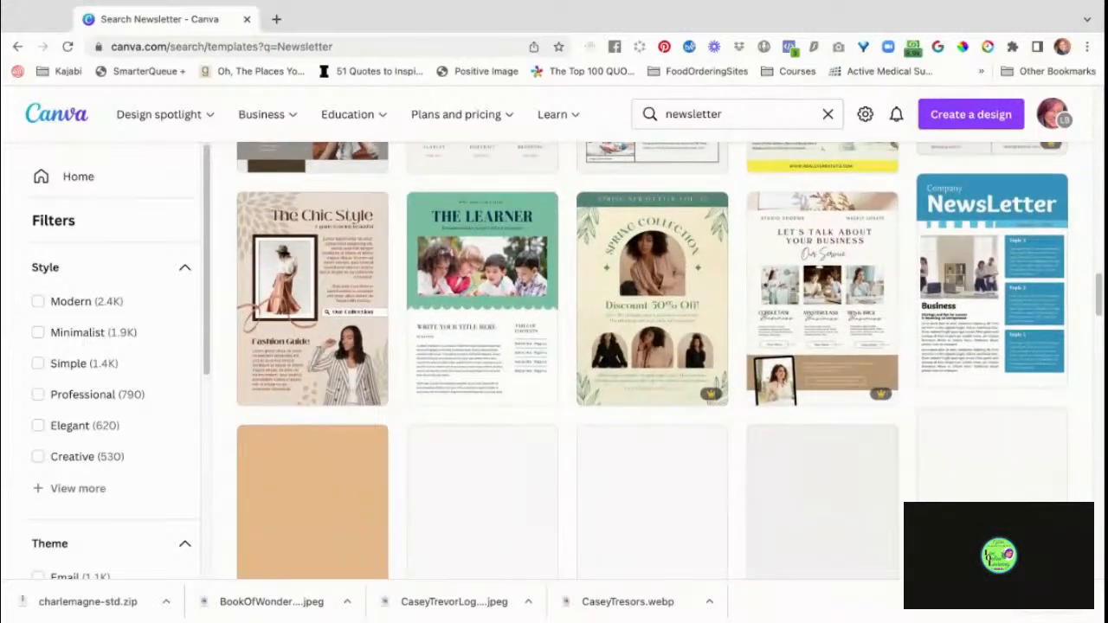
{"action": "scroll", "coordinate": [587, 282], "scroll_direction": "down", "scroll_amount": 1}
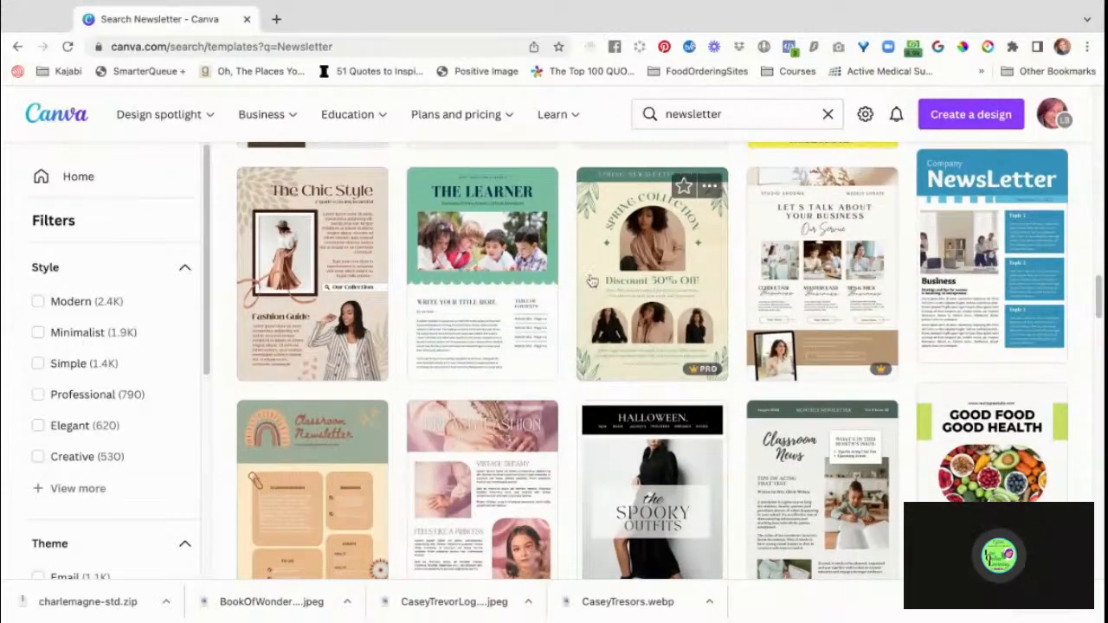
{"action": "left_click", "coordinate": [592, 281]}
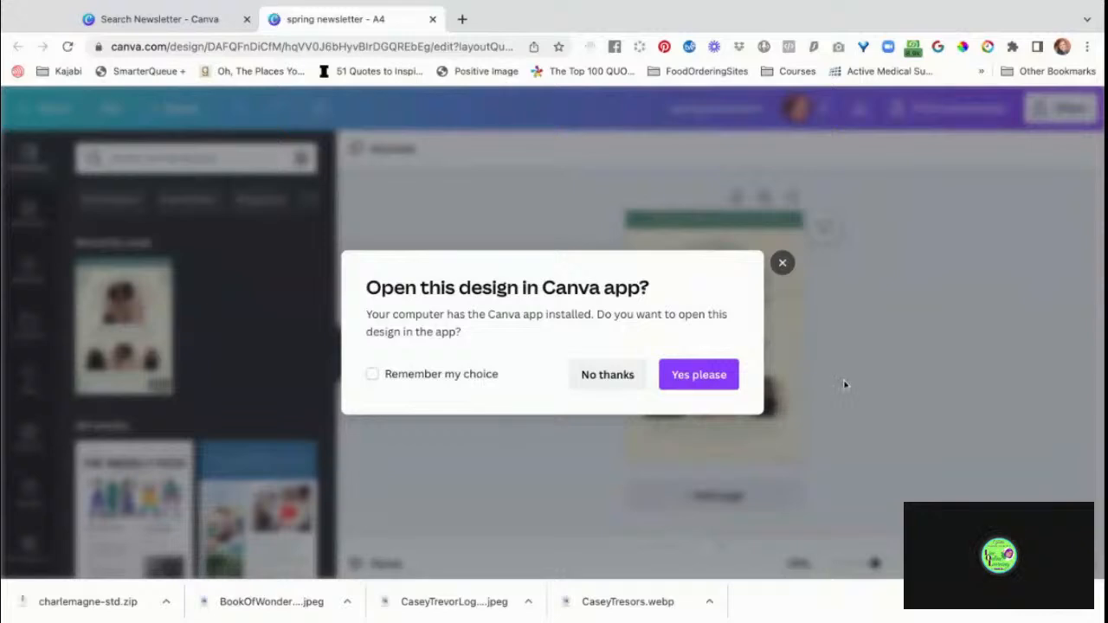
{"action": "left_click", "coordinate": [597, 377]}
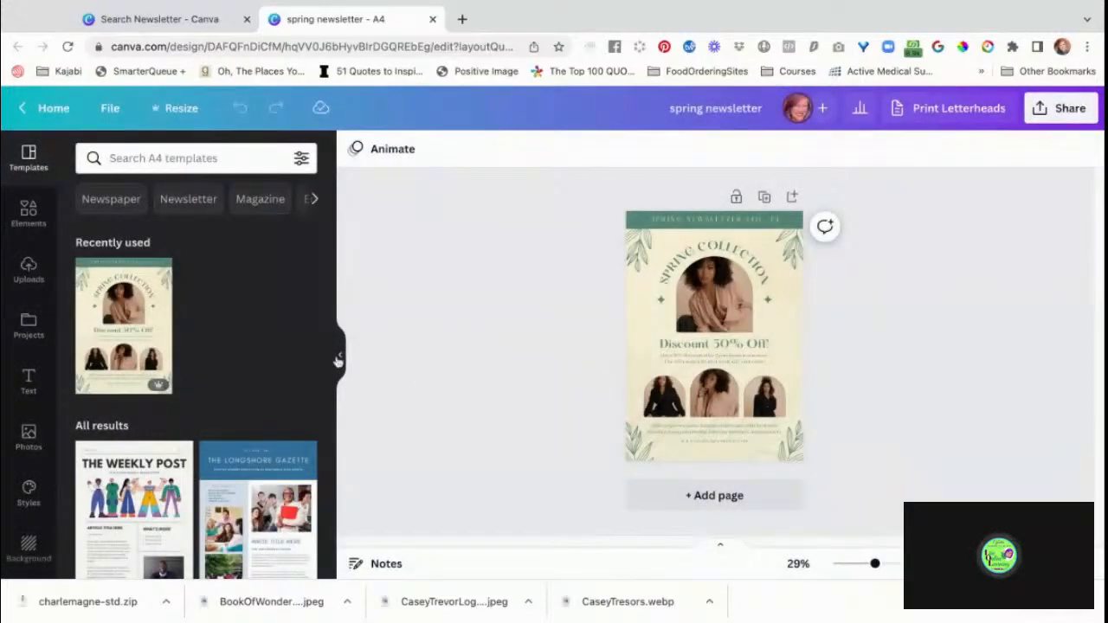
Look through the A4 templates in the editor for alternative newsletter layouts, including multi-page ones.
{"action": "scroll", "coordinate": [267, 371], "scroll_direction": "down", "scroll_amount": 3}
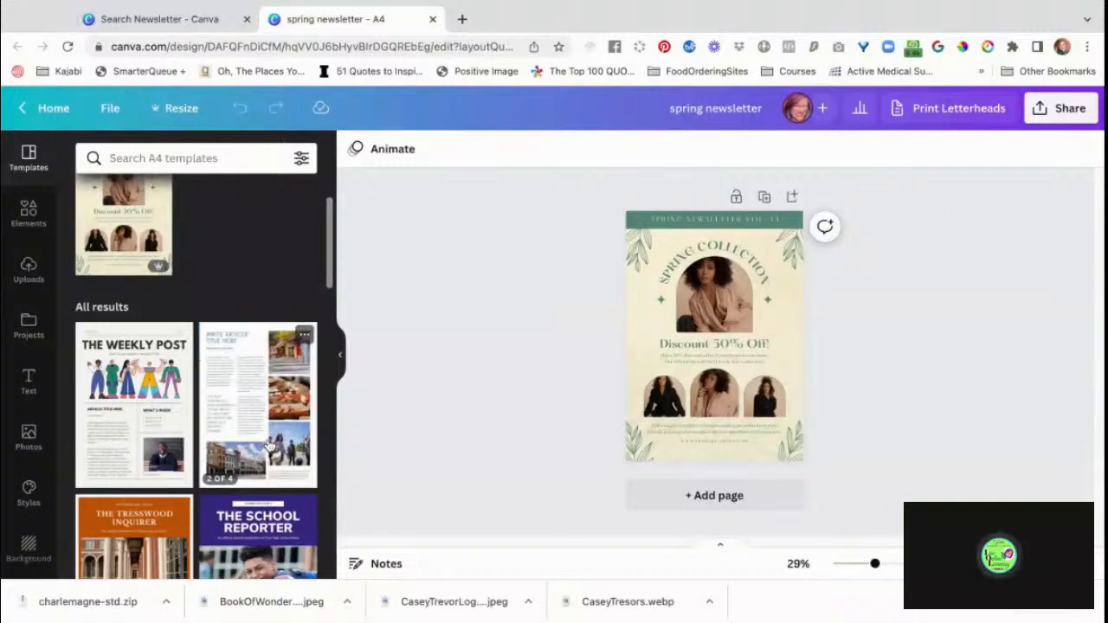
{"action": "scroll", "coordinate": [268, 446], "scroll_direction": "down", "scroll_amount": 3}
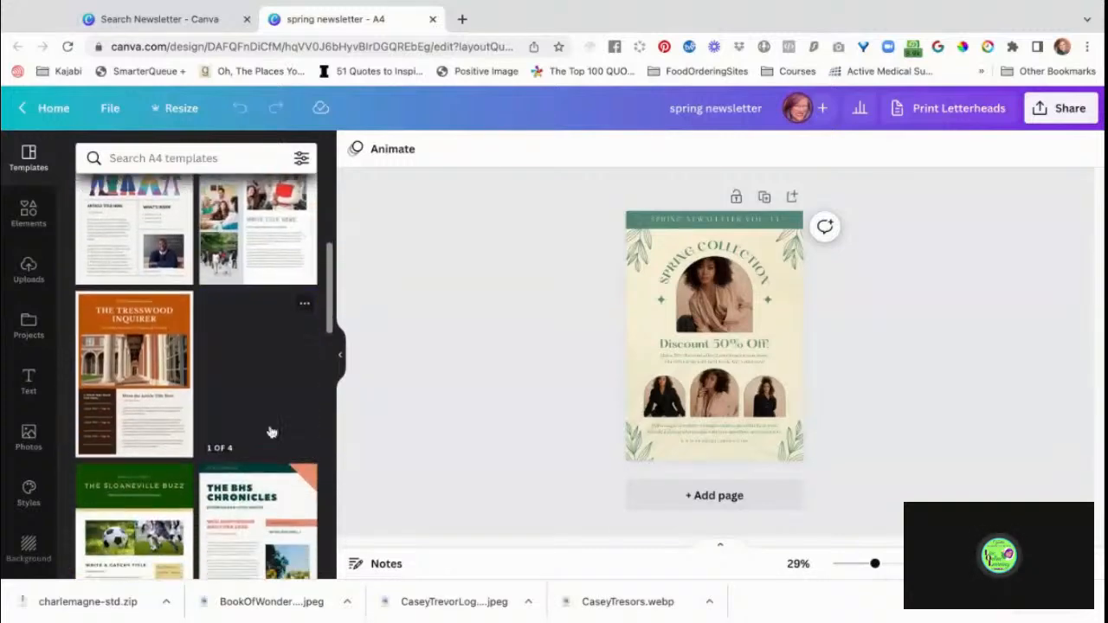
{"action": "scroll", "coordinate": [270, 431], "scroll_direction": "down", "scroll_amount": 5}
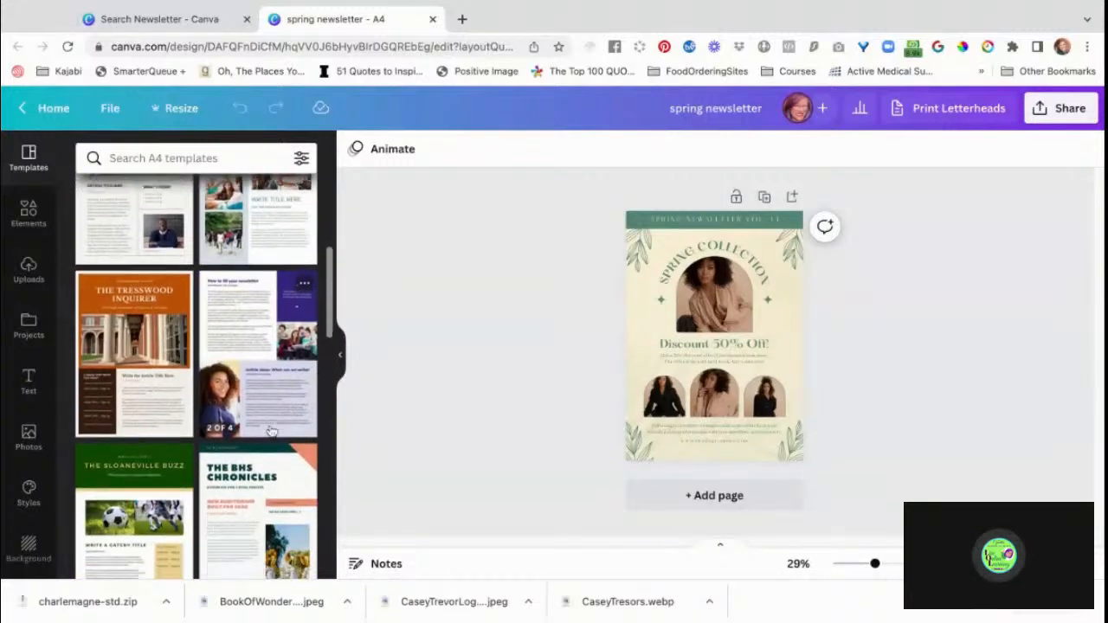
{"action": "scroll", "coordinate": [264, 415], "scroll_direction": "down", "scroll_amount": 2}
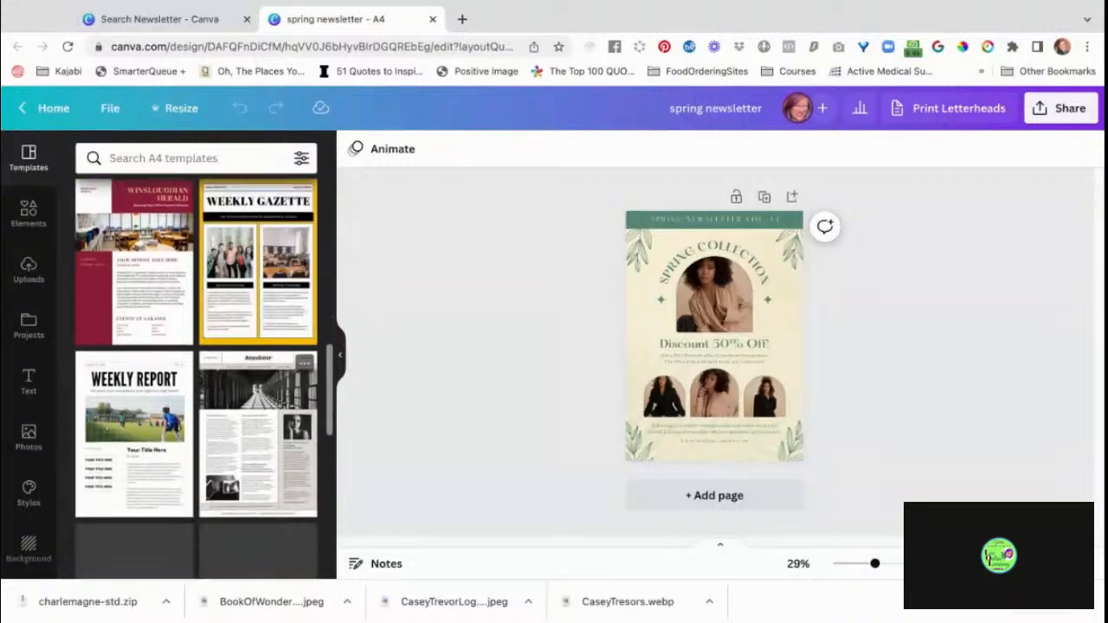
{"action": "scroll", "coordinate": [195, 373], "scroll_direction": "down", "scroll_amount": 3}
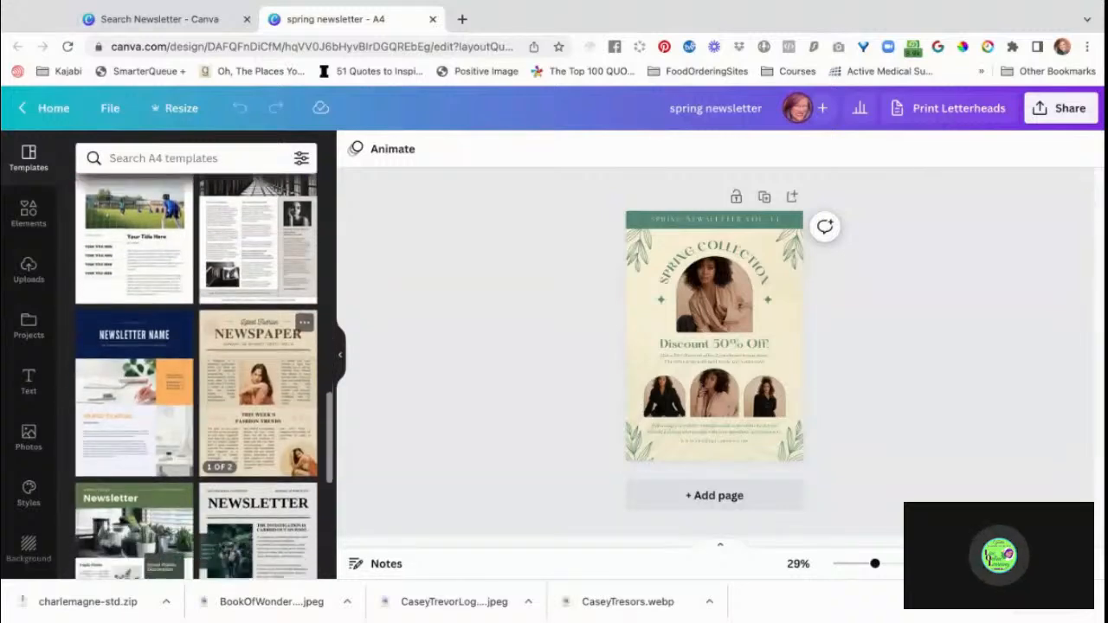
{"action": "scroll", "coordinate": [195, 373], "scroll_direction": "down", "scroll_amount": 6}
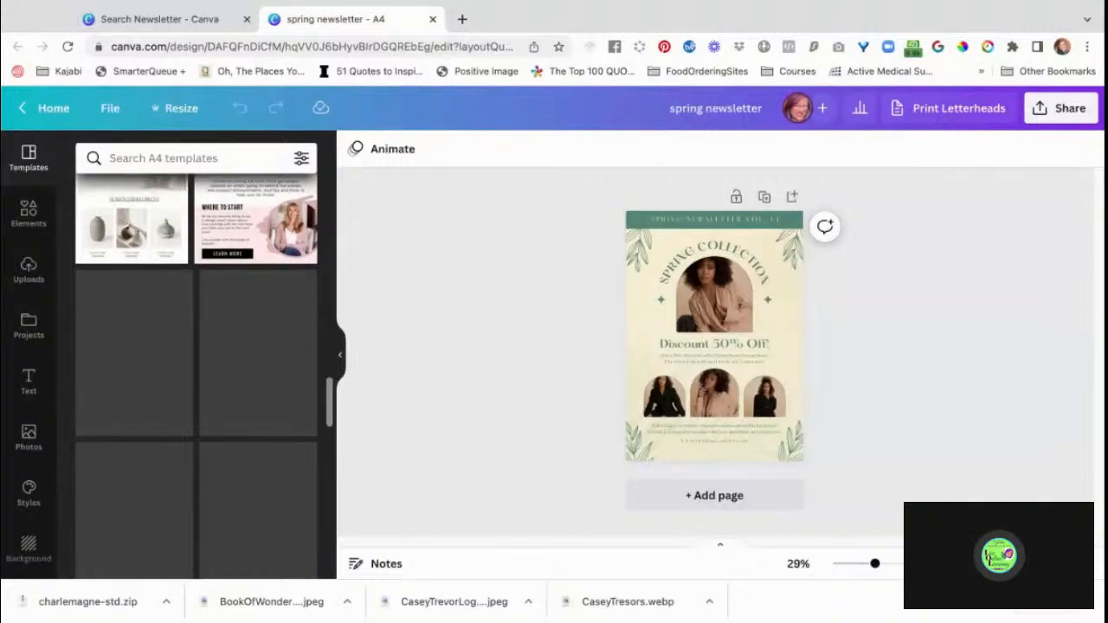
{"action": "scroll", "coordinate": [259, 398], "scroll_direction": "down", "scroll_amount": 8}
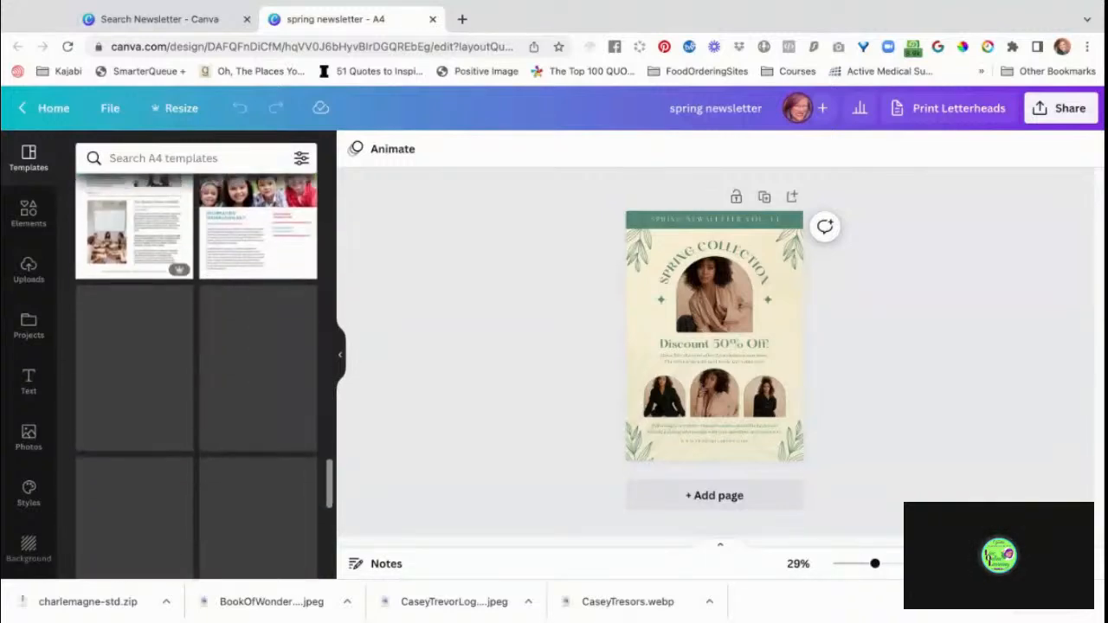
{"action": "scroll", "coordinate": [259, 399], "scroll_direction": "down", "scroll_amount": 5}
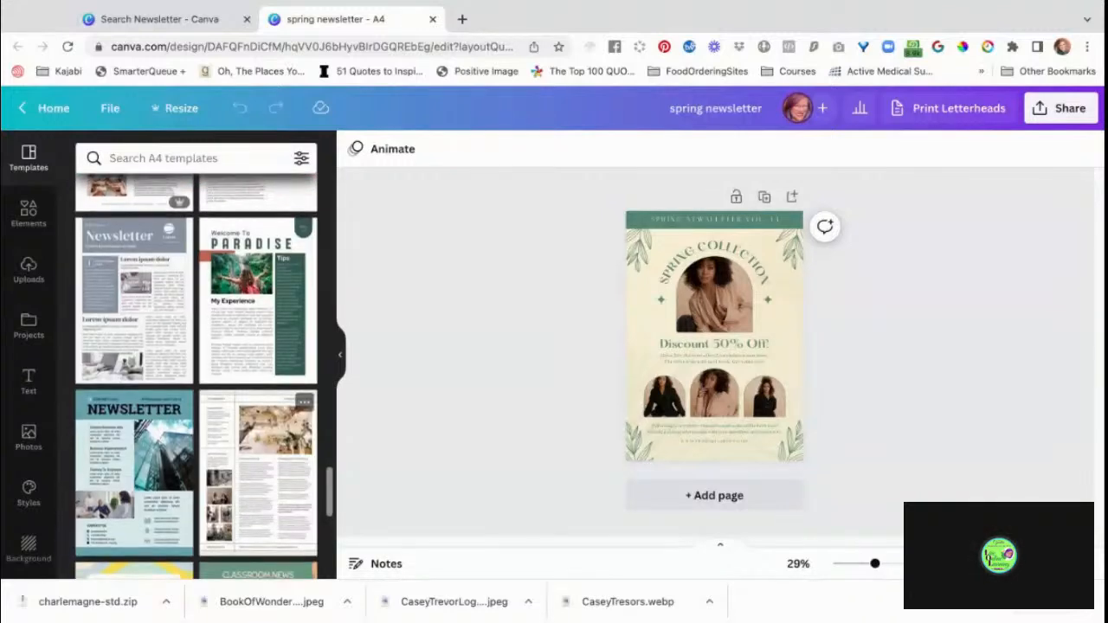
{"action": "scroll", "coordinate": [260, 398], "scroll_direction": "down", "scroll_amount": 5}
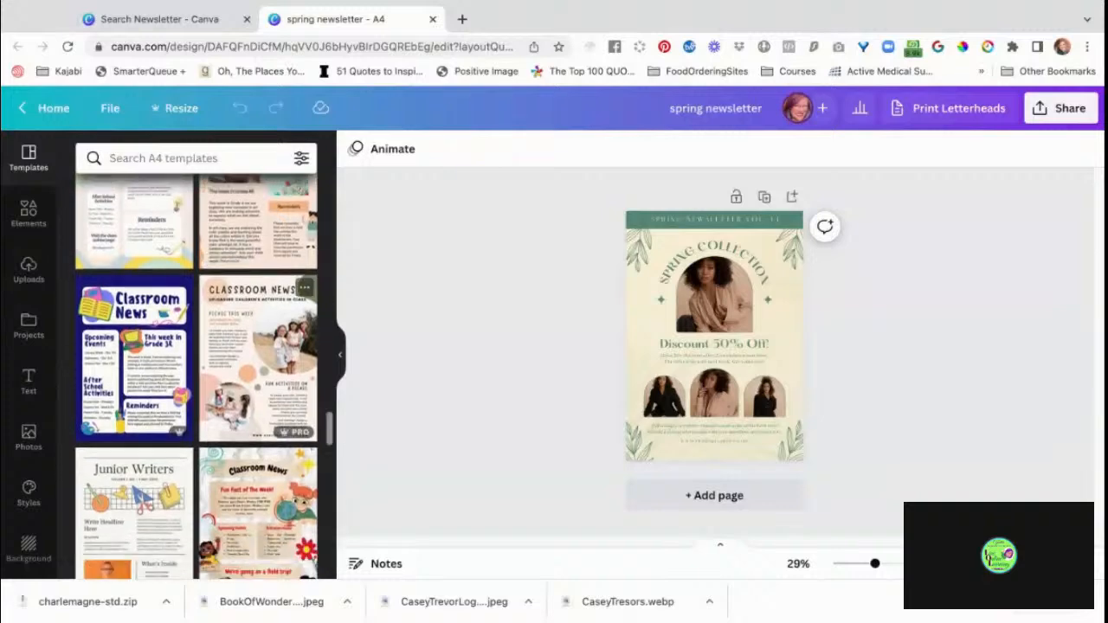
{"action": "scroll", "coordinate": [197, 372], "scroll_direction": "down", "scroll_amount": 3}
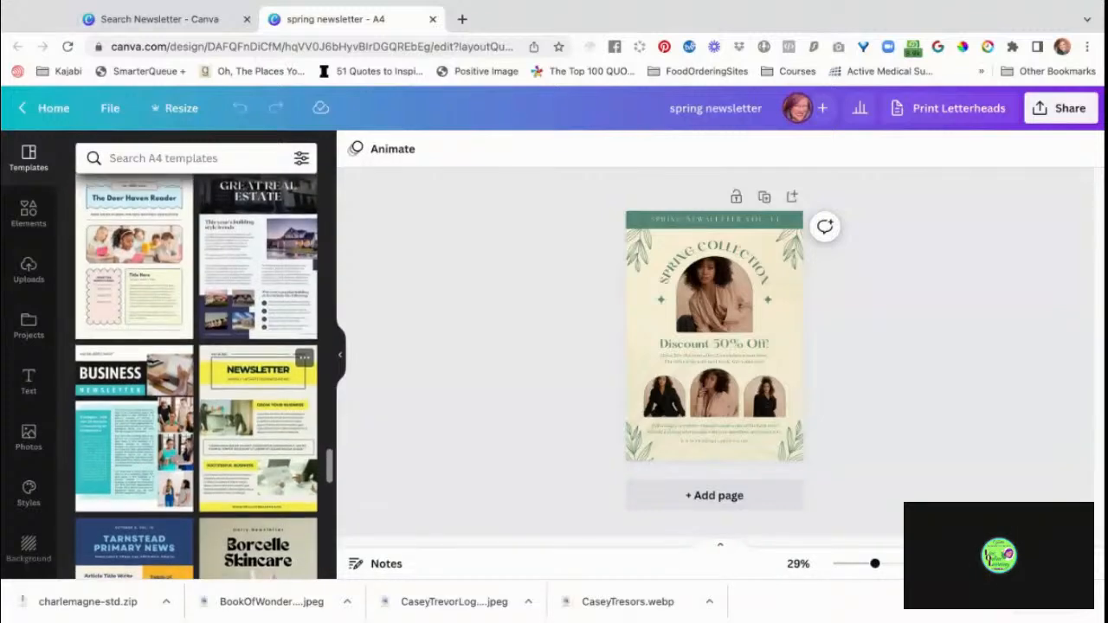
{"action": "scroll", "coordinate": [196, 376], "scroll_direction": "down", "scroll_amount": 4}
{"action": "scroll", "coordinate": [196, 377], "scroll_direction": "down", "scroll_amount": 4}
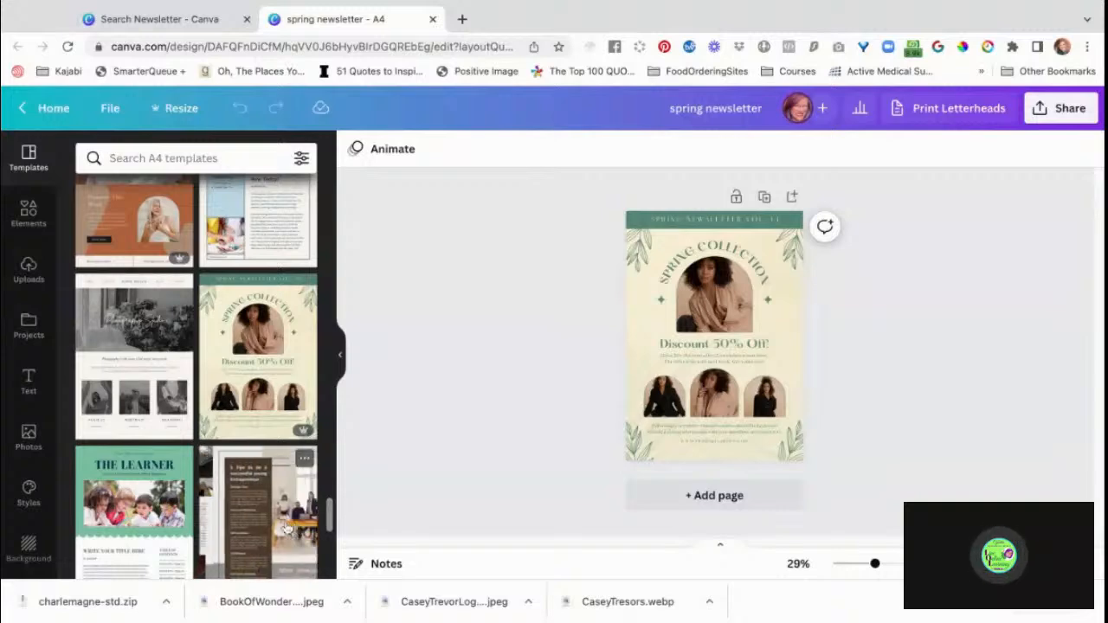
Try applying both pages of the "Brown and Grey Minimalist Simple Modern Success a Entrepreneur Email Newsletter" template to the design, and undo it.
{"action": "scroll", "coordinate": [251, 476], "scroll_direction": "down", "scroll_amount": 3}
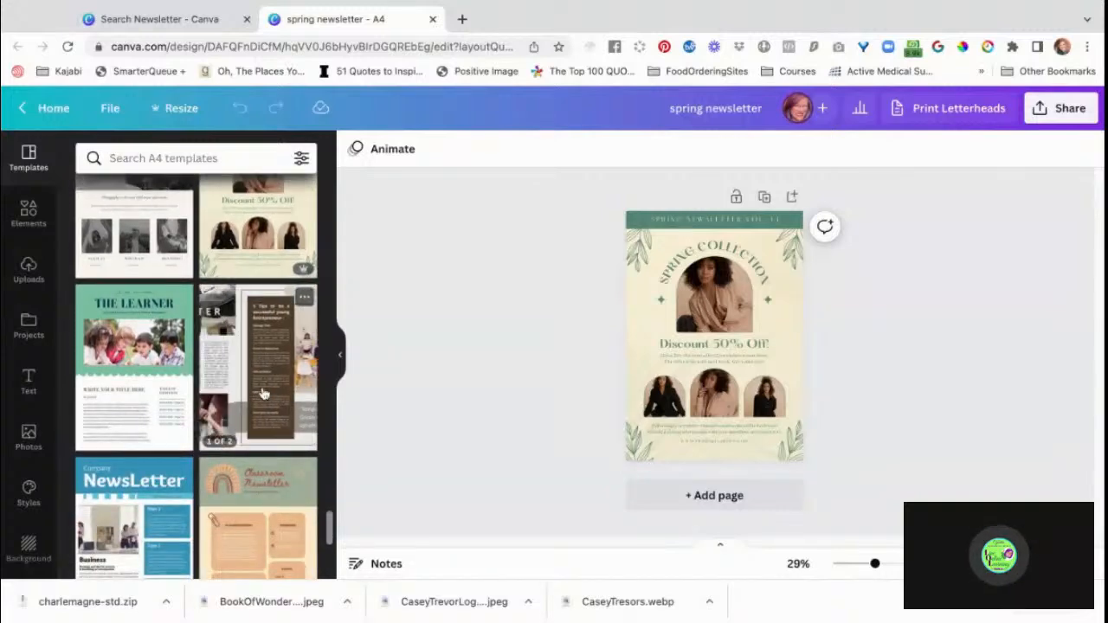
{"action": "left_click", "coordinate": [264, 395]}
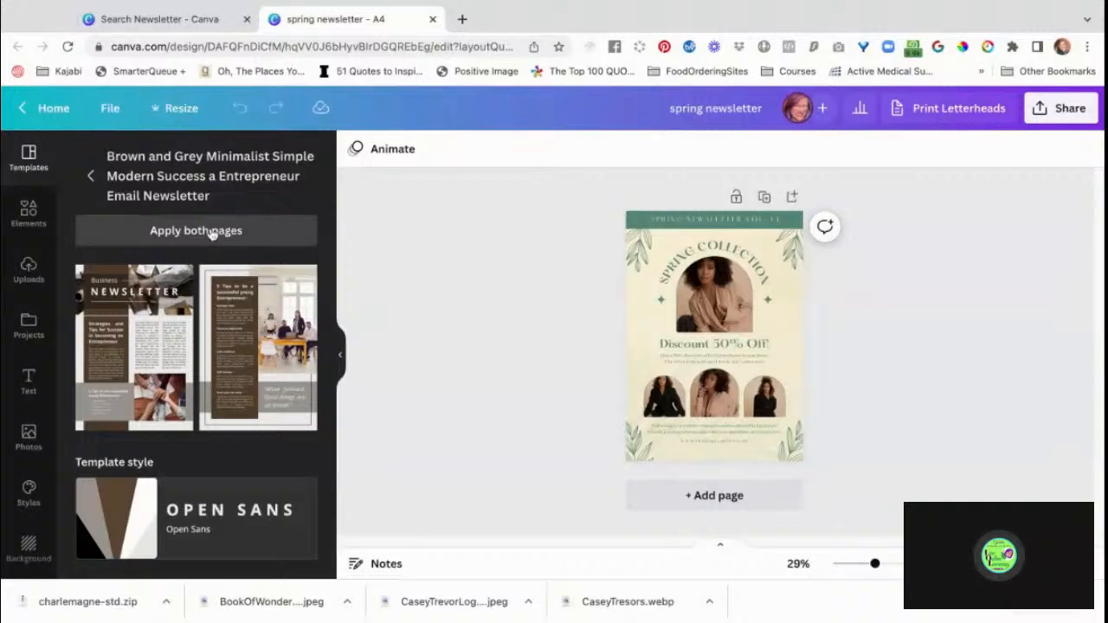
{"action": "left_click", "coordinate": [212, 232]}
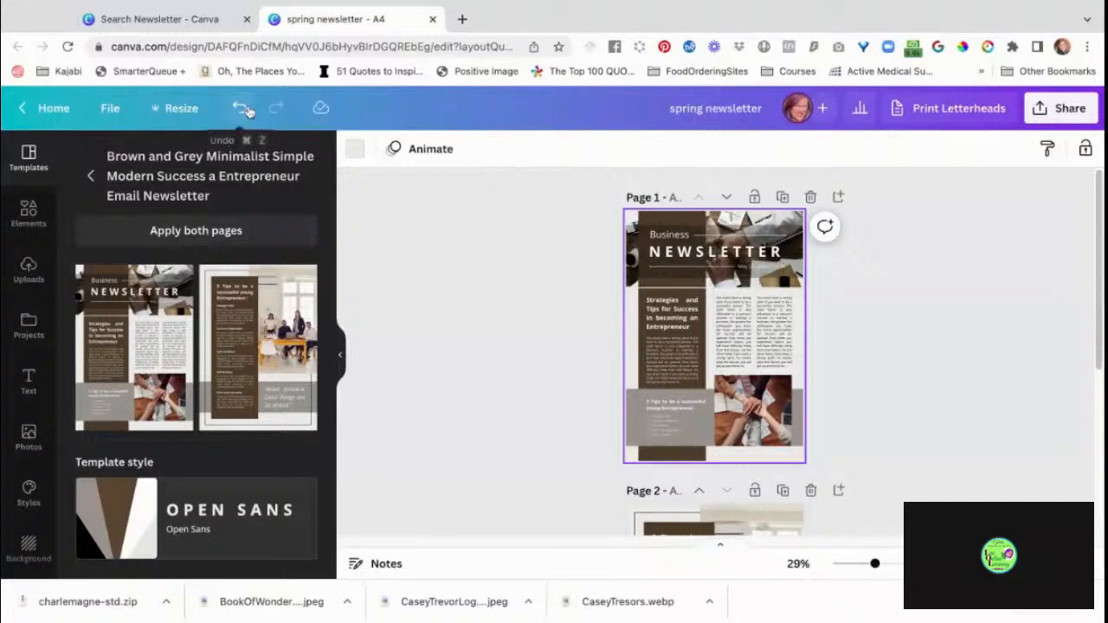
{"action": "left_click", "coordinate": [243, 109]}
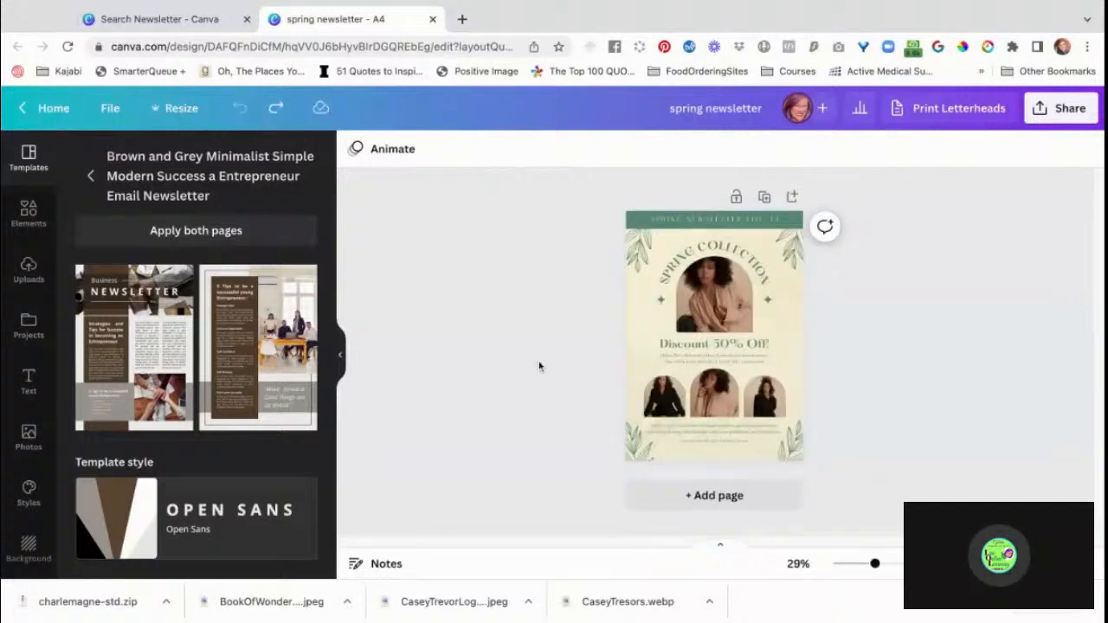
Add a second page to the newsletter, try applying both template pages to the design, and undo the application.
{"action": "left_click", "coordinate": [730, 498]}
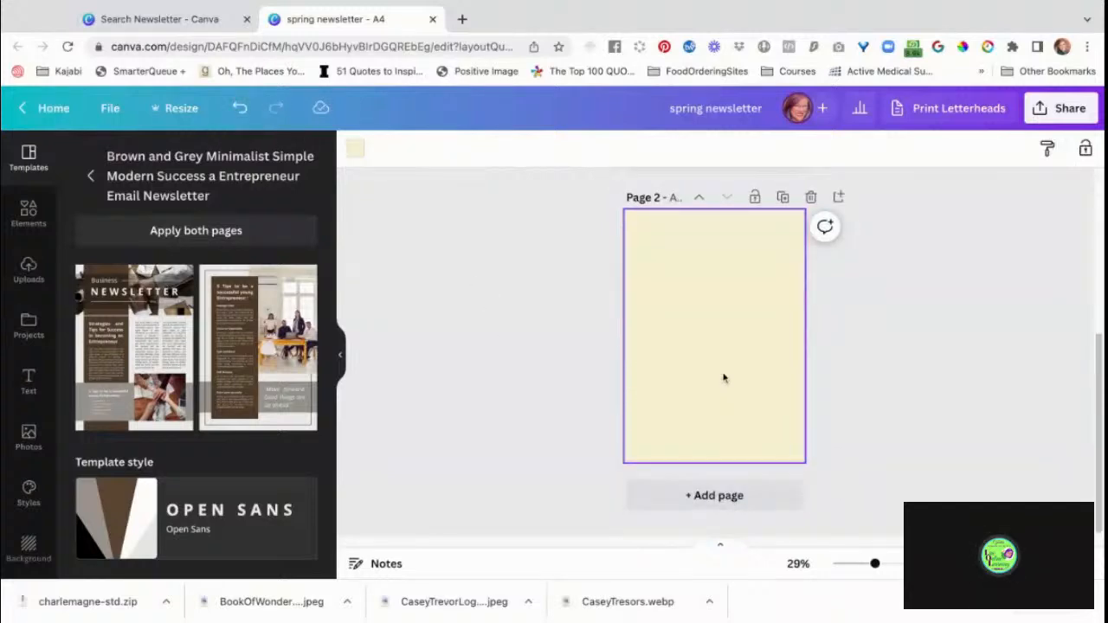
{"action": "left_click", "coordinate": [262, 230]}
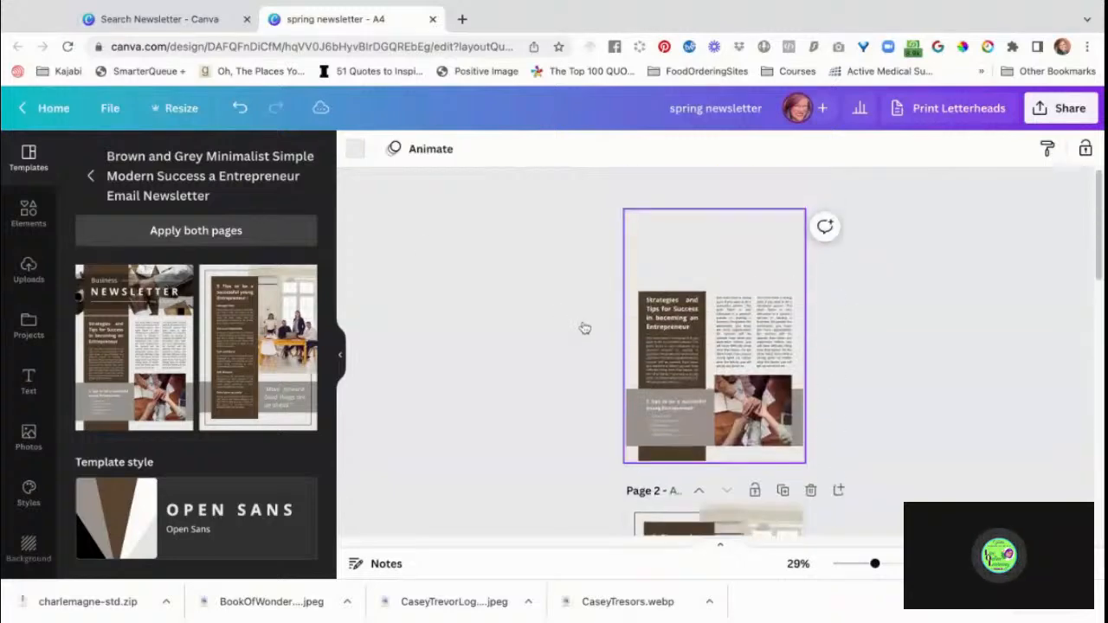
{"action": "left_click", "coordinate": [240, 108]}
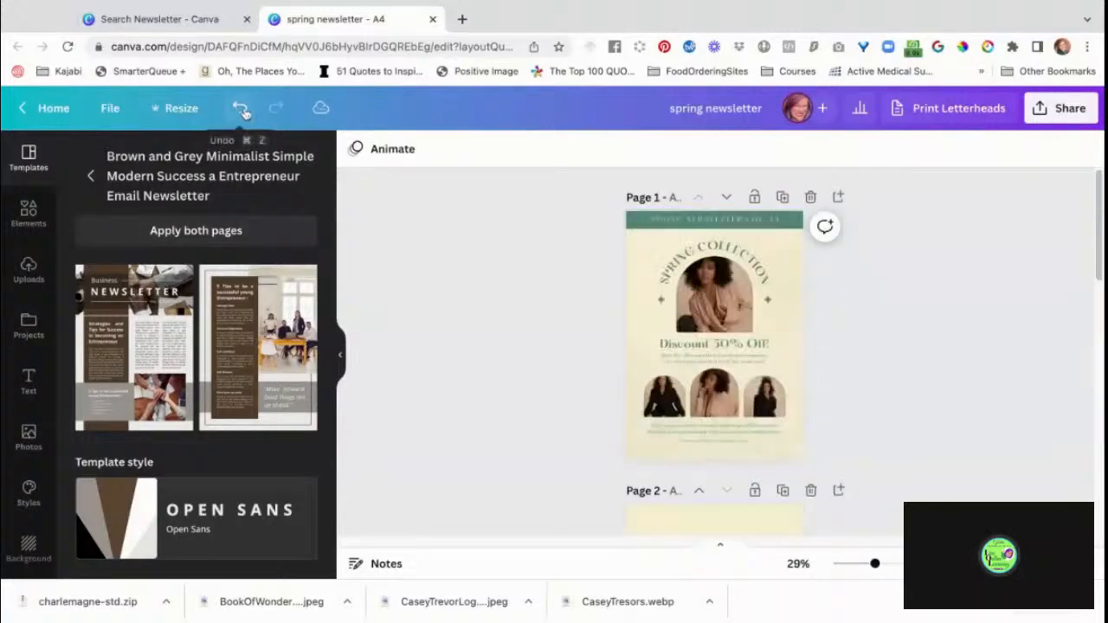
Fill the blank page 2 with the first layout of the brown and grey template, the "Business Newsletter" cover.
{"action": "scroll", "coordinate": [493, 351], "scroll_direction": "down", "scroll_amount": 4}
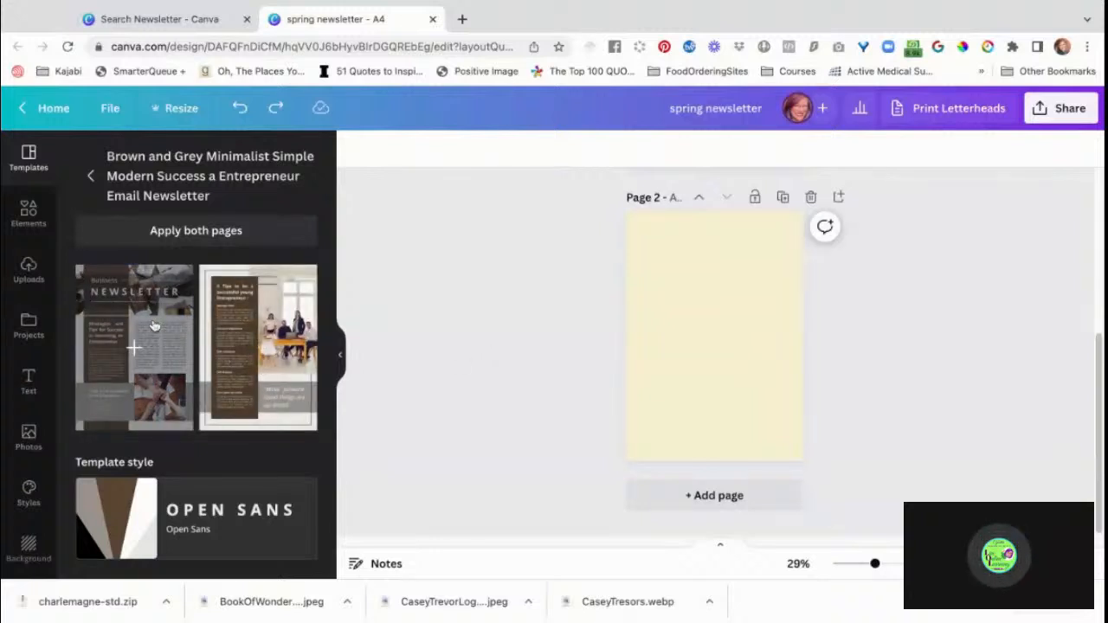
{"action": "left_click", "coordinate": [153, 325]}
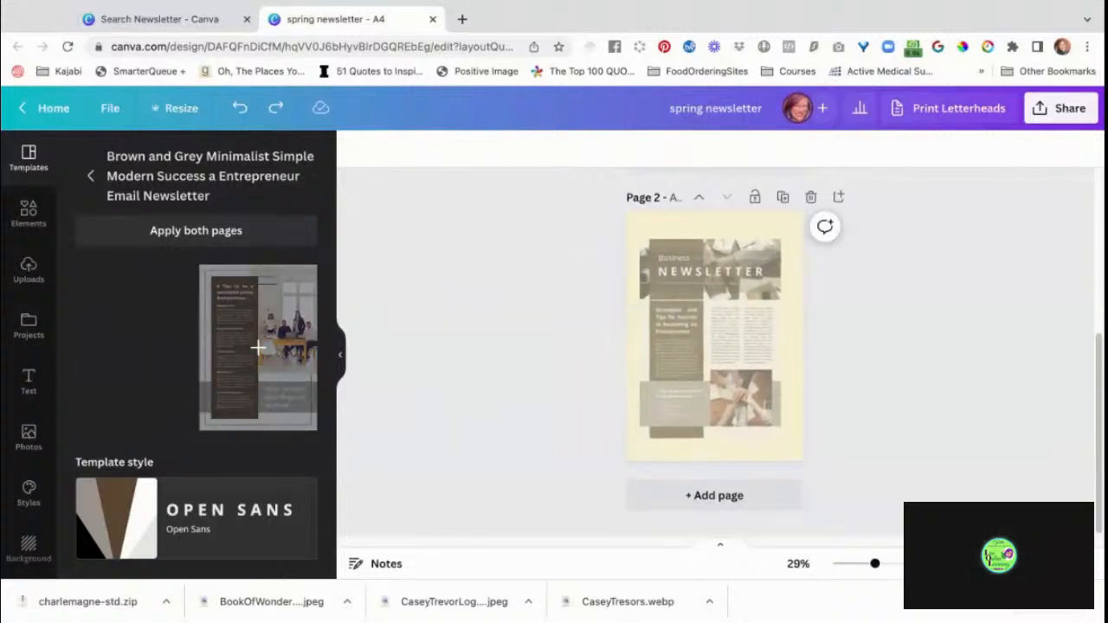
{"action": "mouse_move", "coordinate": [725, 320]}
{"action": "left_mouse_down"}
{"action": "mouse_move", "coordinate": [714, 296]}
{"action": "mouse_move", "coordinate": [726, 323]}
{"action": "left_mouse_up"}
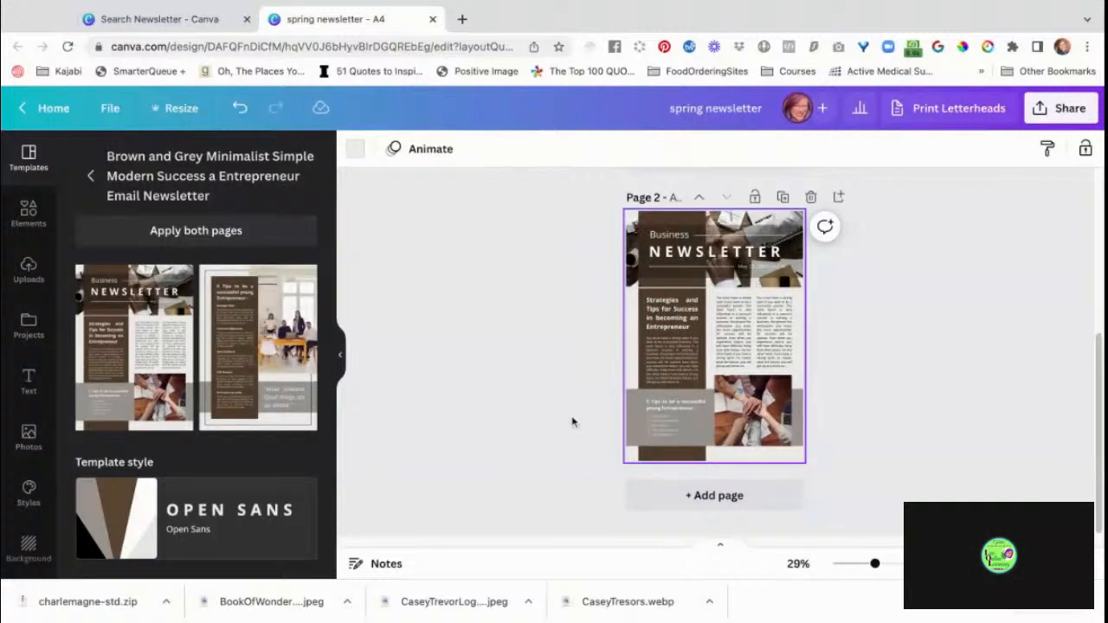
Add a third page and fill it with the template's second layout, "5 Tips to be a successful young Entrepreneur".
{"action": "left_click", "coordinate": [711, 497]}
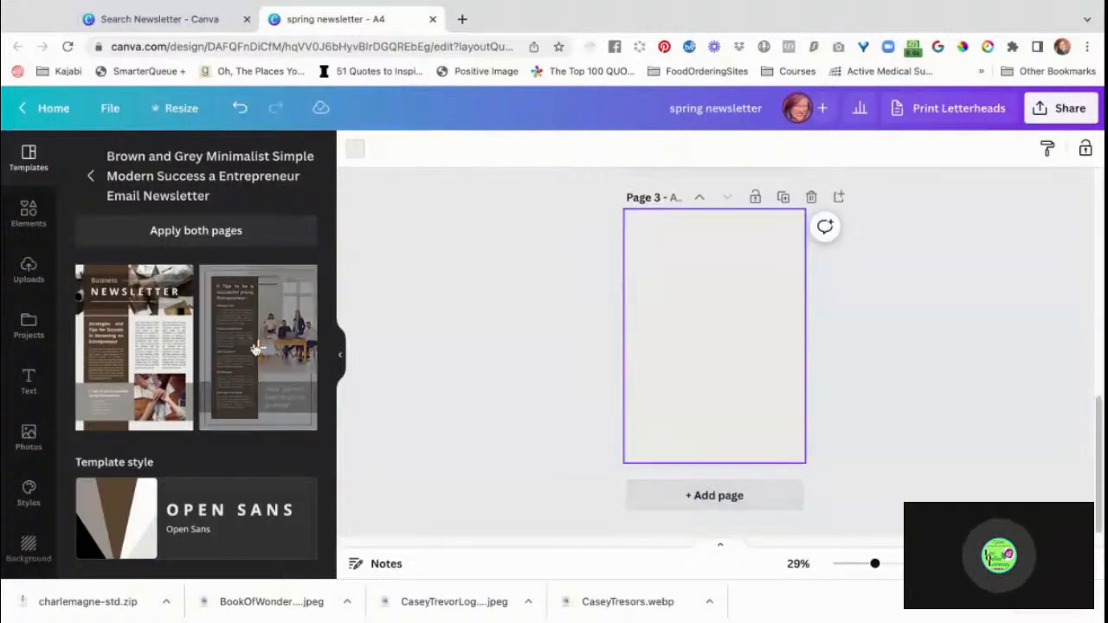
{"action": "left_click_drag", "start_coordinate": [256, 349], "coordinate": [682, 381]}
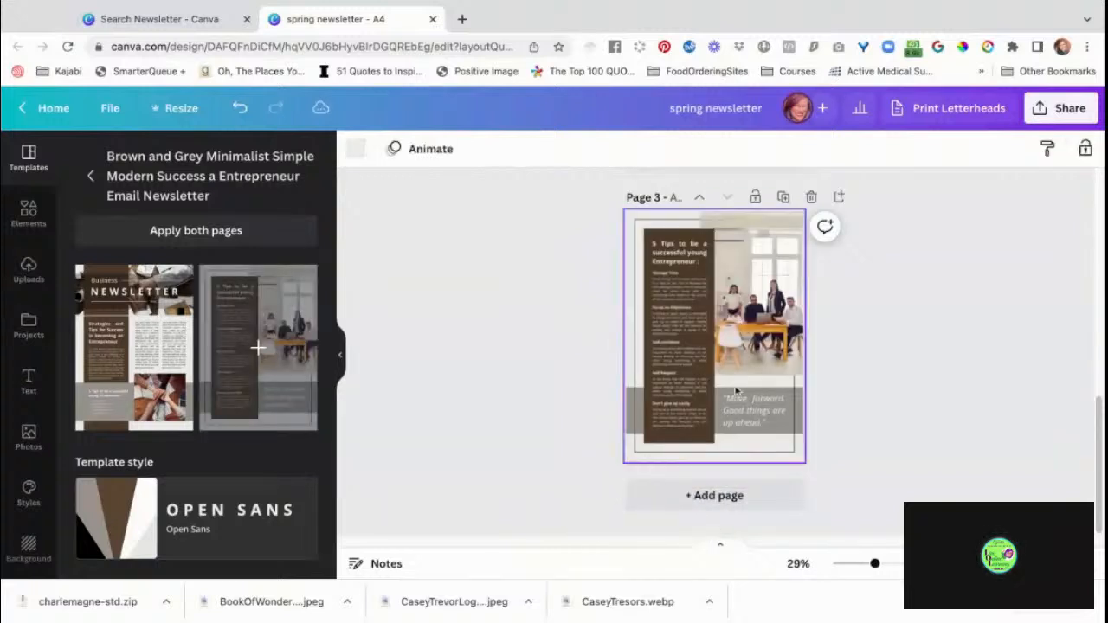
{"action": "left_click", "coordinate": [902, 435]}
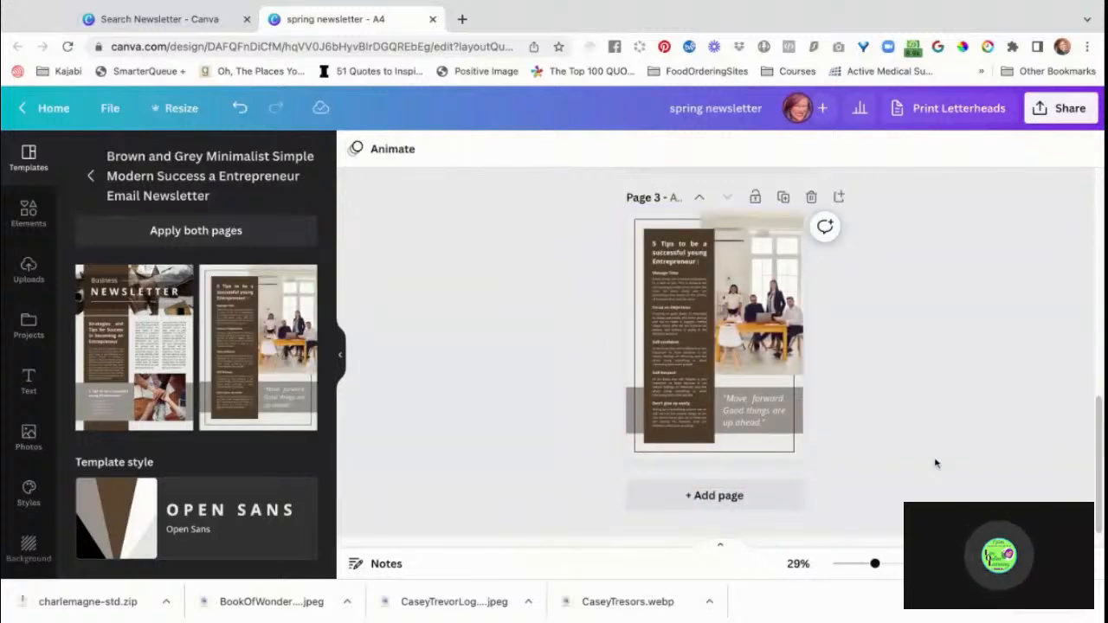
Review the three newsletter pages, comparing the colours, fonts and photo styles of page 1 with the brown and grey pages.
{"action": "scroll", "coordinate": [719, 363], "scroll_direction": "up", "scroll_amount": 5}
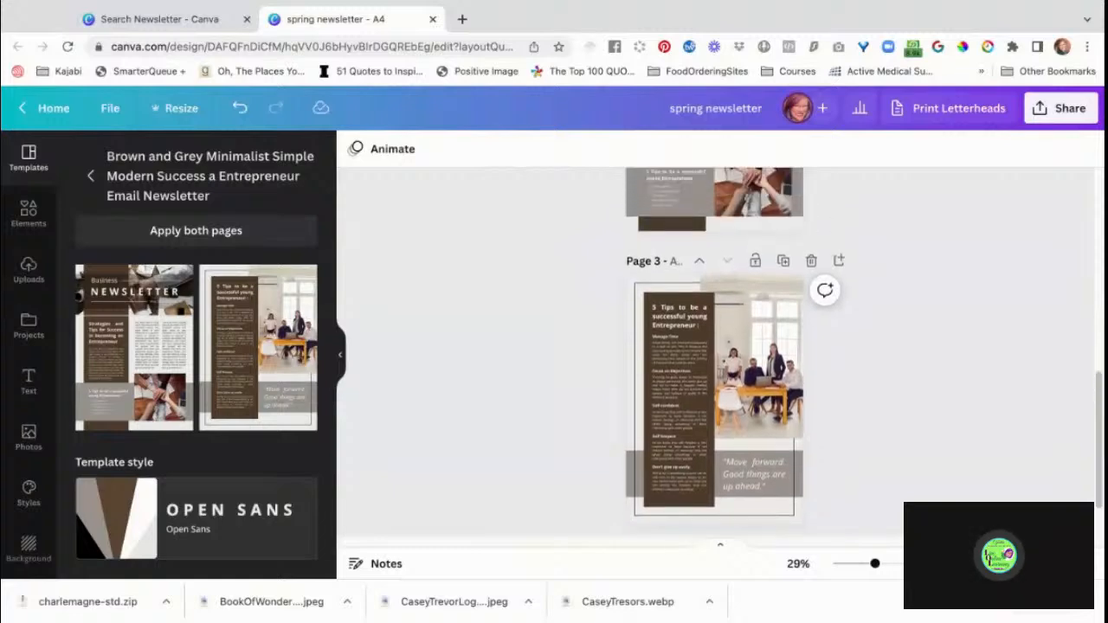
{"action": "scroll", "coordinate": [718, 364], "scroll_direction": "up", "scroll_amount": 2}
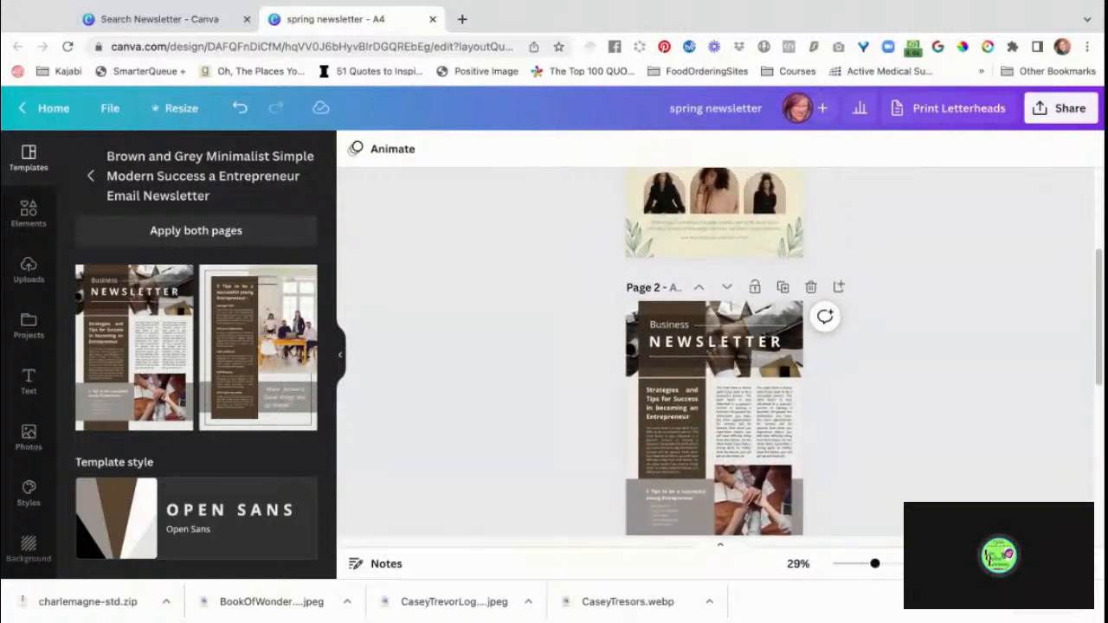
{"action": "scroll", "coordinate": [718, 364], "scroll_direction": "up", "scroll_amount": 4}
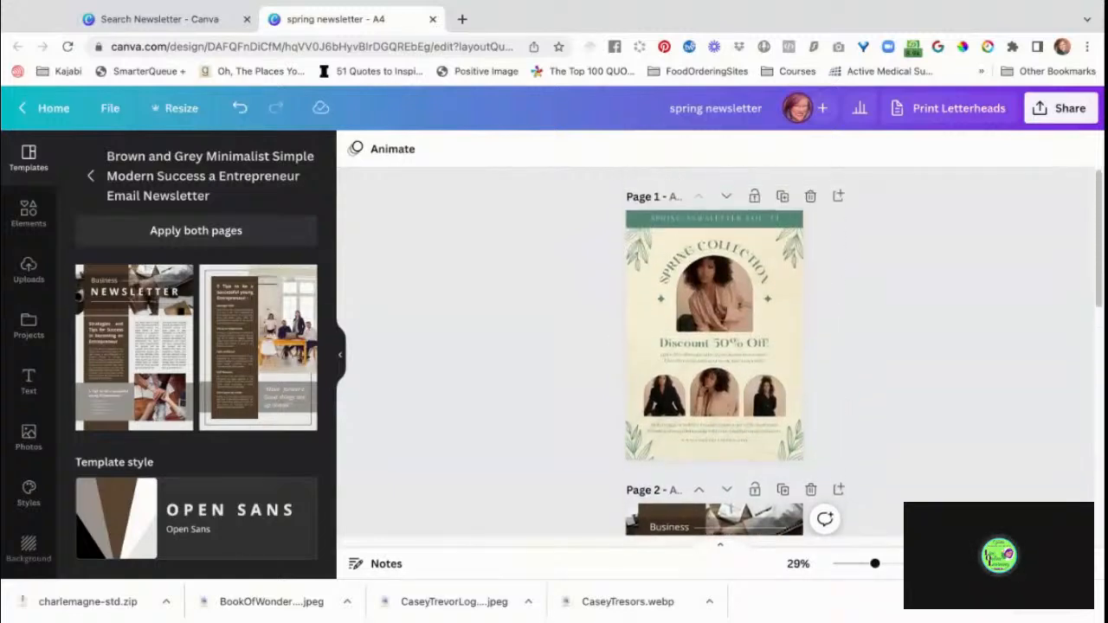
{"action": "scroll", "coordinate": [718, 363], "scroll_direction": "down", "scroll_amount": 2}
{"action": "scroll", "coordinate": [719, 364], "scroll_direction": "down", "scroll_amount": 1}
{"action": "scroll", "coordinate": [719, 364], "scroll_direction": "up", "scroll_amount": 1}
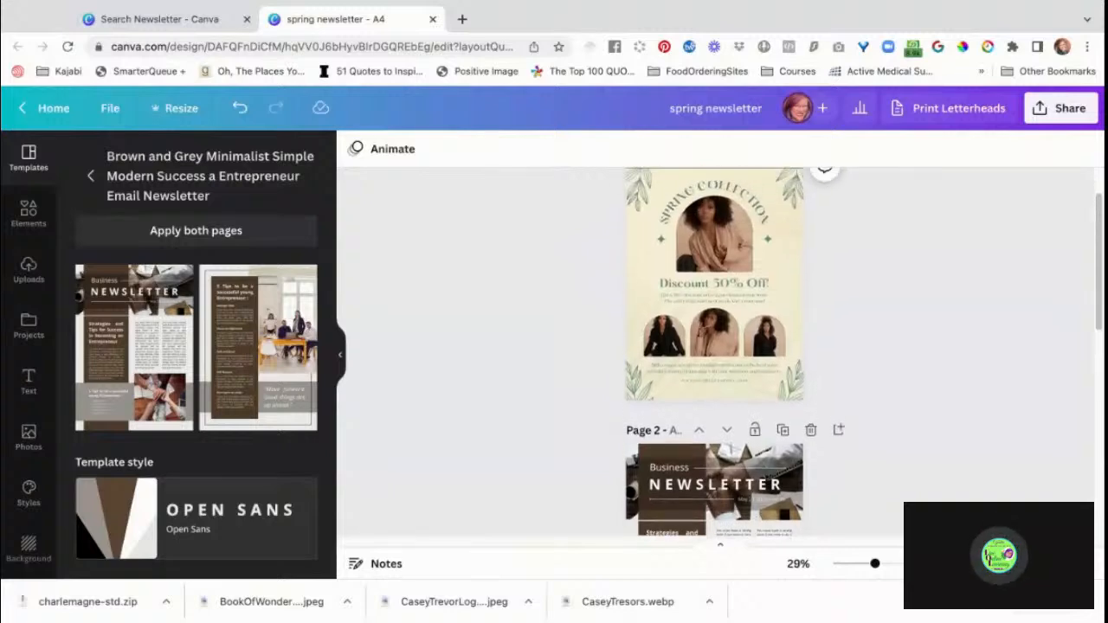
{"action": "scroll", "coordinate": [719, 364], "scroll_direction": "down", "scroll_amount": 3}
{"action": "scroll", "coordinate": [719, 364], "scroll_direction": "down", "scroll_amount": 2}
{"action": "scroll", "coordinate": [718, 364], "scroll_direction": "up", "scroll_amount": 6}
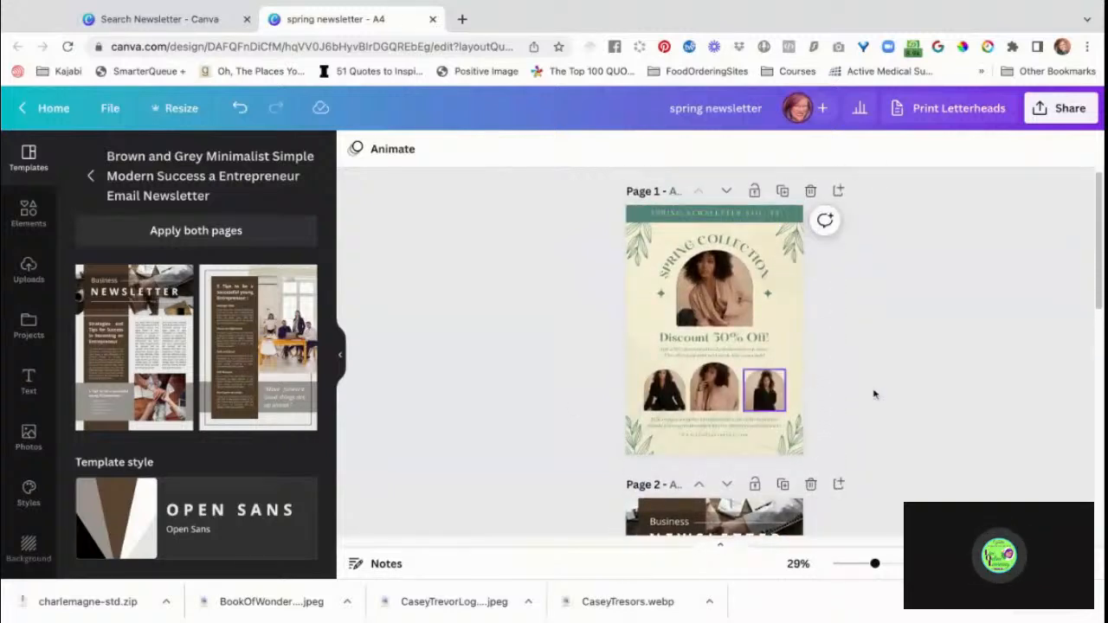
{"action": "scroll", "coordinate": [952, 379], "scroll_direction": "down", "scroll_amount": 3}
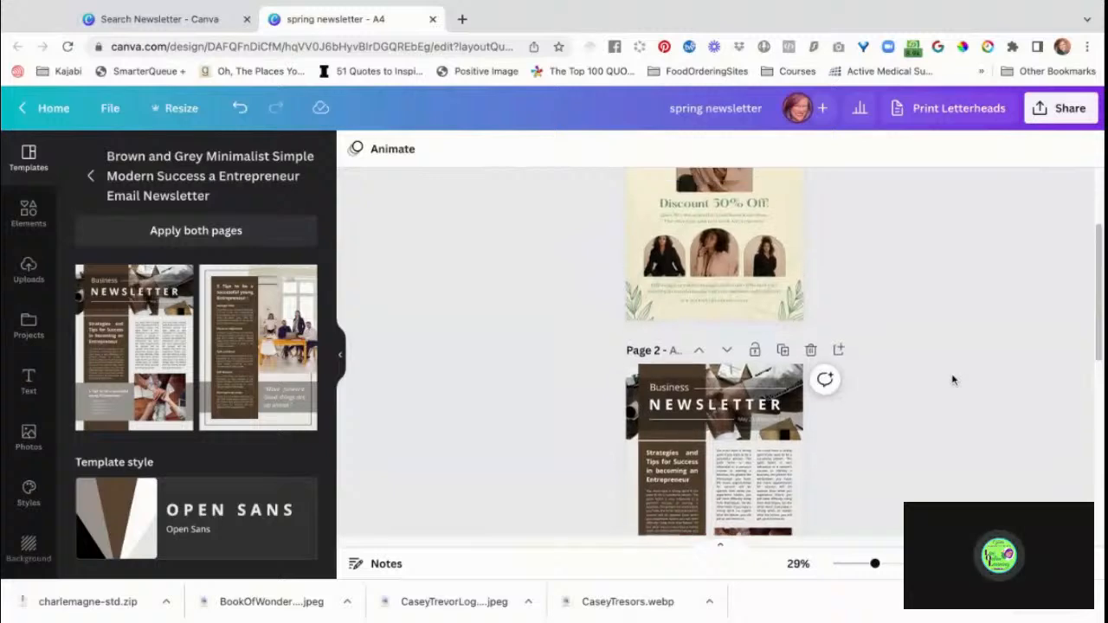
{"action": "scroll", "coordinate": [952, 379], "scroll_direction": "up", "scroll_amount": 4}
{"action": "scroll", "coordinate": [714, 355], "scroll_direction": "down", "scroll_amount": 3}
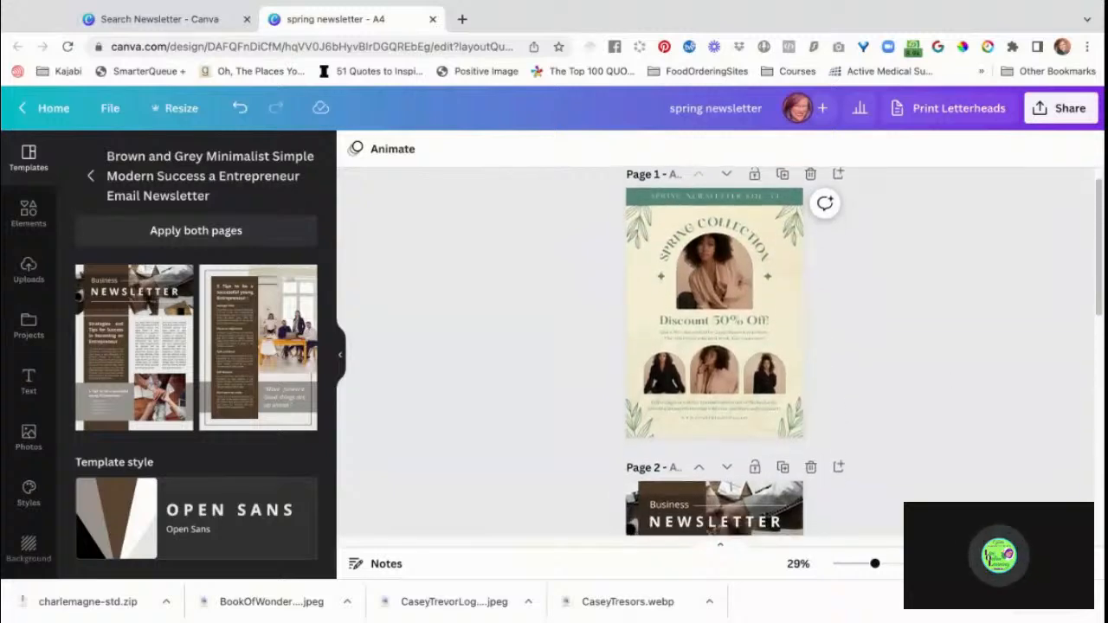
{"action": "scroll", "coordinate": [714, 389], "scroll_direction": "down", "scroll_amount": 2}
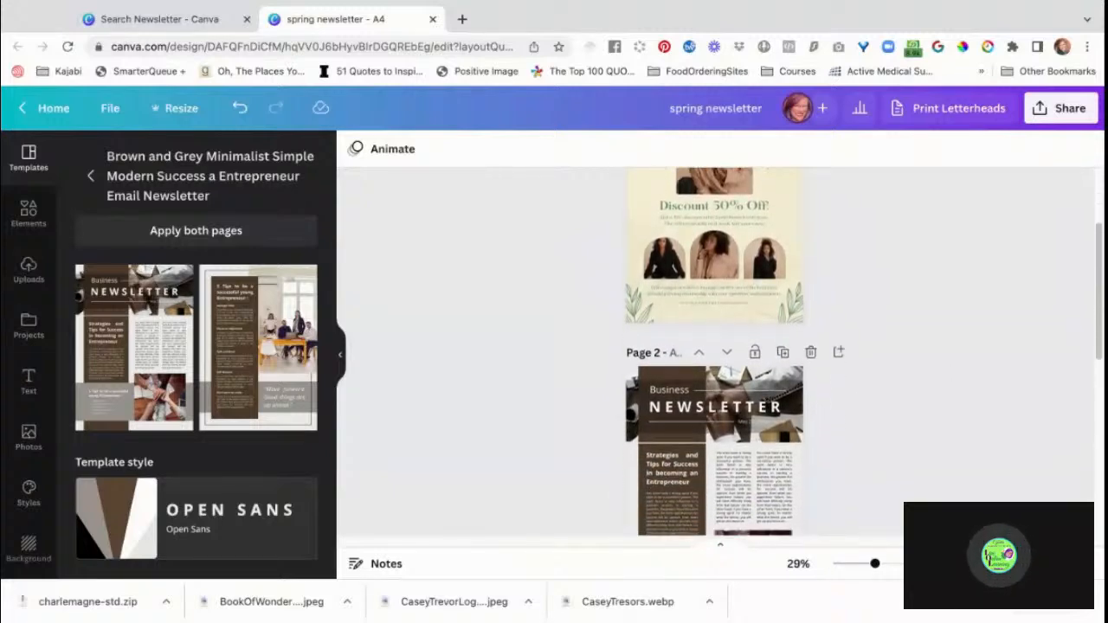
{"action": "scroll", "coordinate": [714, 355], "scroll_direction": "up", "scroll_amount": 3}
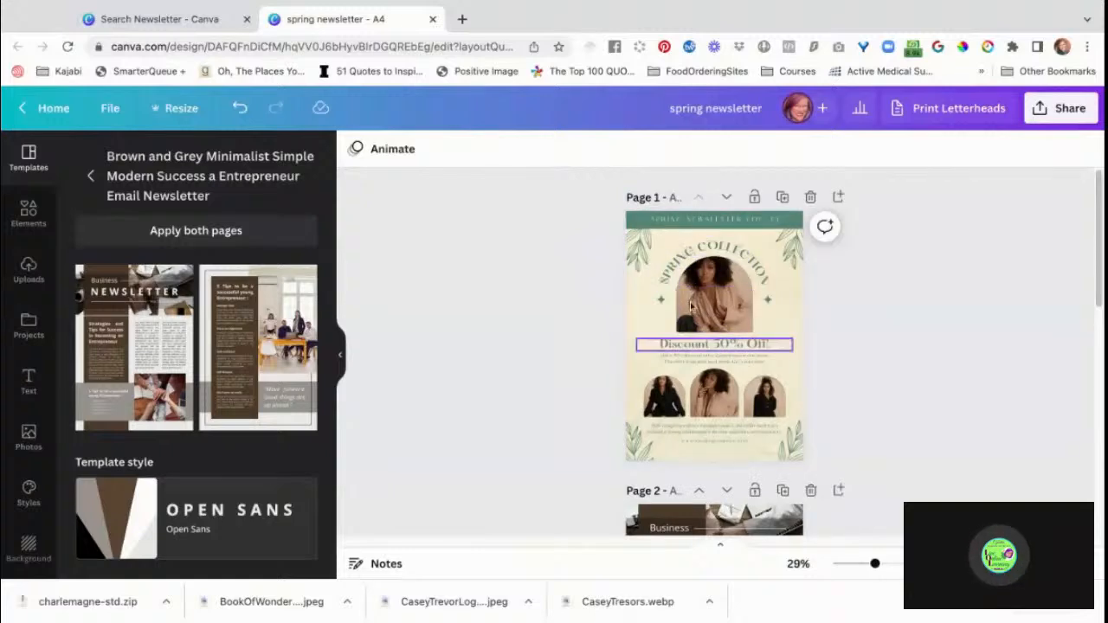
{"action": "scroll", "coordinate": [918, 421], "scroll_direction": "down", "scroll_amount": 1}
{"action": "scroll", "coordinate": [918, 421], "scroll_direction": "down", "scroll_amount": 3}
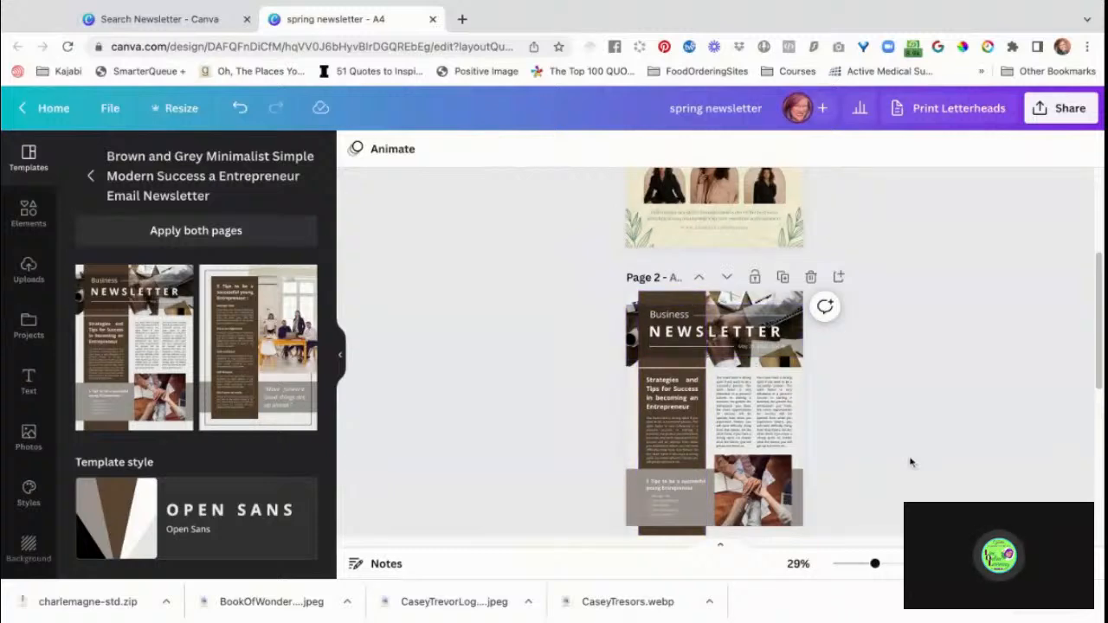
{"action": "scroll", "coordinate": [911, 463], "scroll_direction": "down", "scroll_amount": 2}
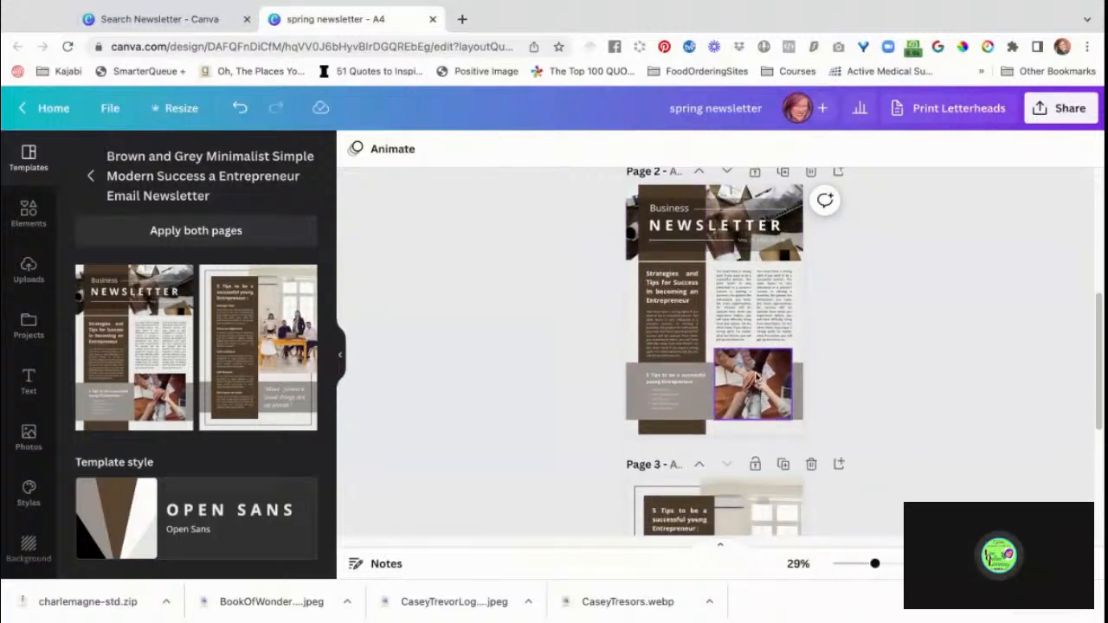
Copy the middle arched portrait from page 1 onto page 2 and place it over the stacked-hands photo.
{"action": "left_click", "coordinate": [756, 386]}
{"action": "scroll", "coordinate": [910, 363], "scroll_direction": "up", "scroll_amount": 3}
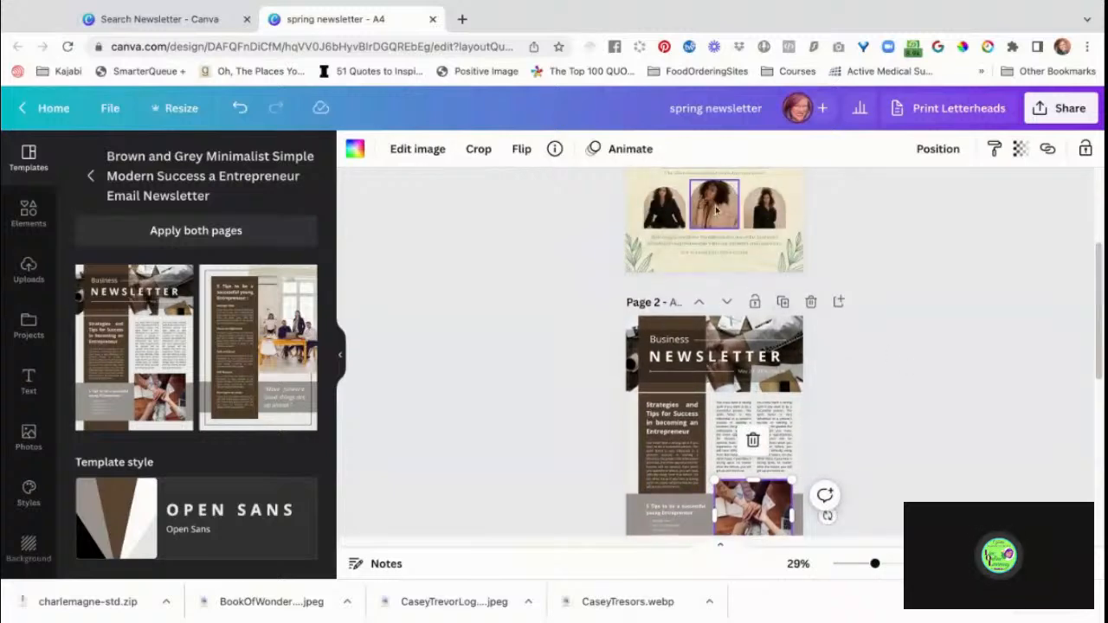
{"action": "left_click", "coordinate": [715, 211]}
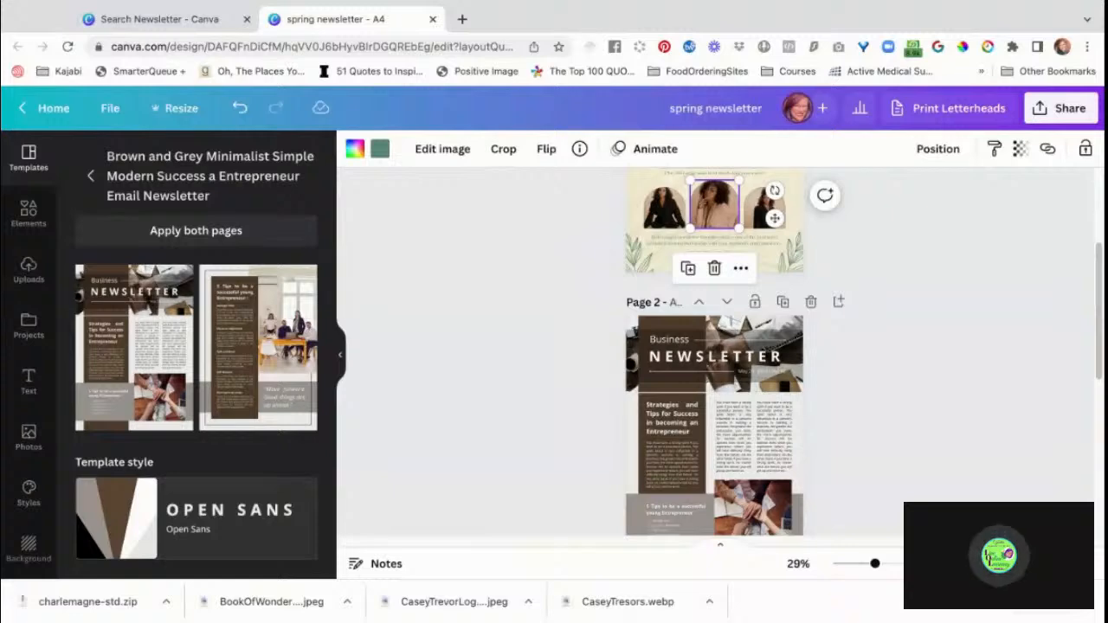
{"action": "scroll", "coordinate": [999, 420], "scroll_direction": "down", "scroll_amount": 4}
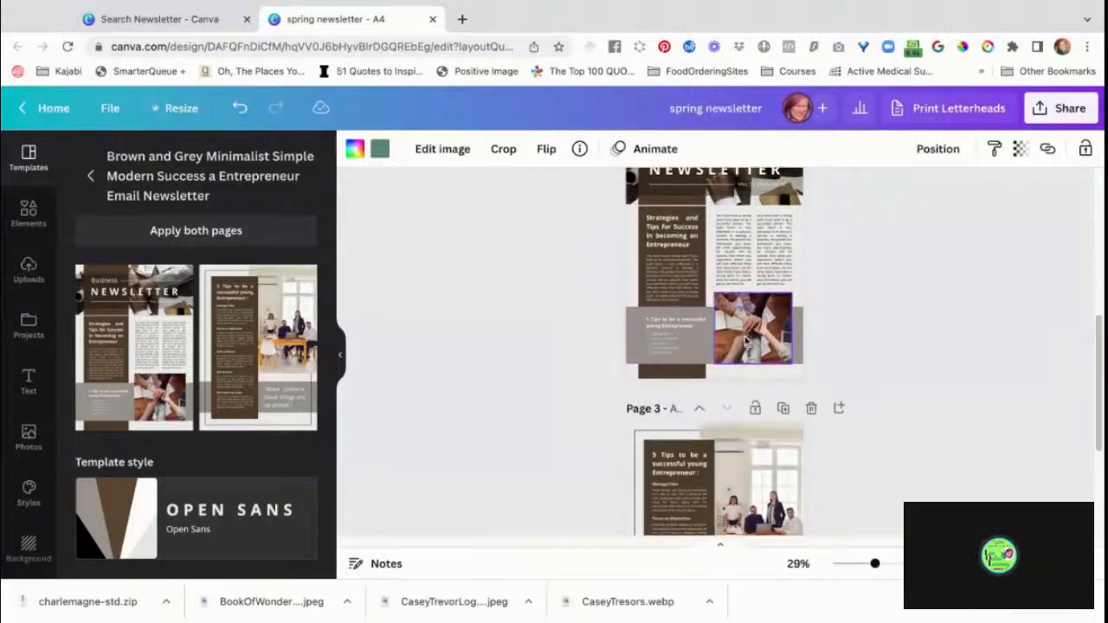
{"action": "left_click", "coordinate": [746, 341]}
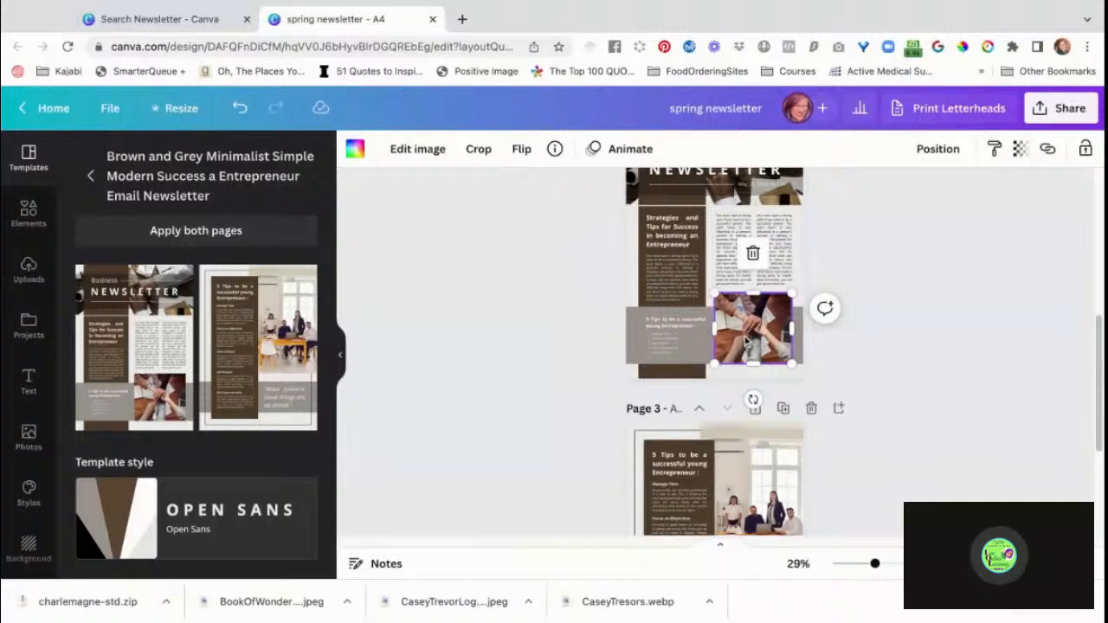
{"action": "key", "text": "super+v"}
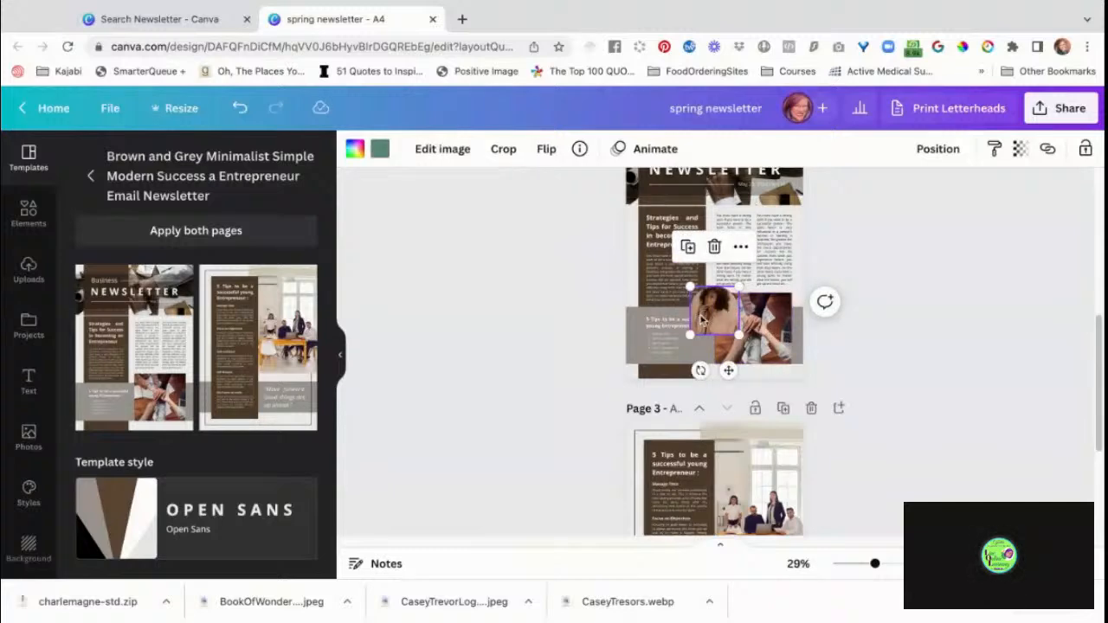
{"action": "left_click_drag", "start_coordinate": [703, 320], "coordinate": [744, 338]}
Enlarge the pasted arched portrait on page 2 to span the full width of the stacked-hands photo.
{"action": "scroll", "coordinate": [915, 374], "scroll_direction": "up", "scroll_amount": 3}
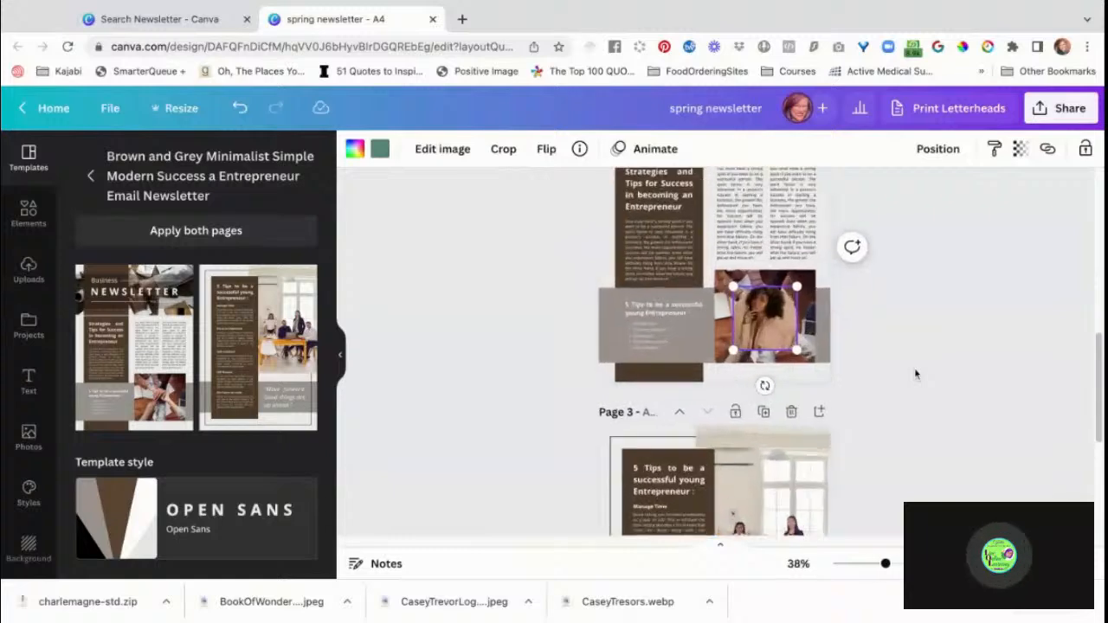
{"action": "scroll", "coordinate": [916, 374], "scroll_direction": "up", "scroll_amount": 5}
{"action": "scroll", "coordinate": [916, 374], "scroll_direction": "up", "scroll_amount": 2}
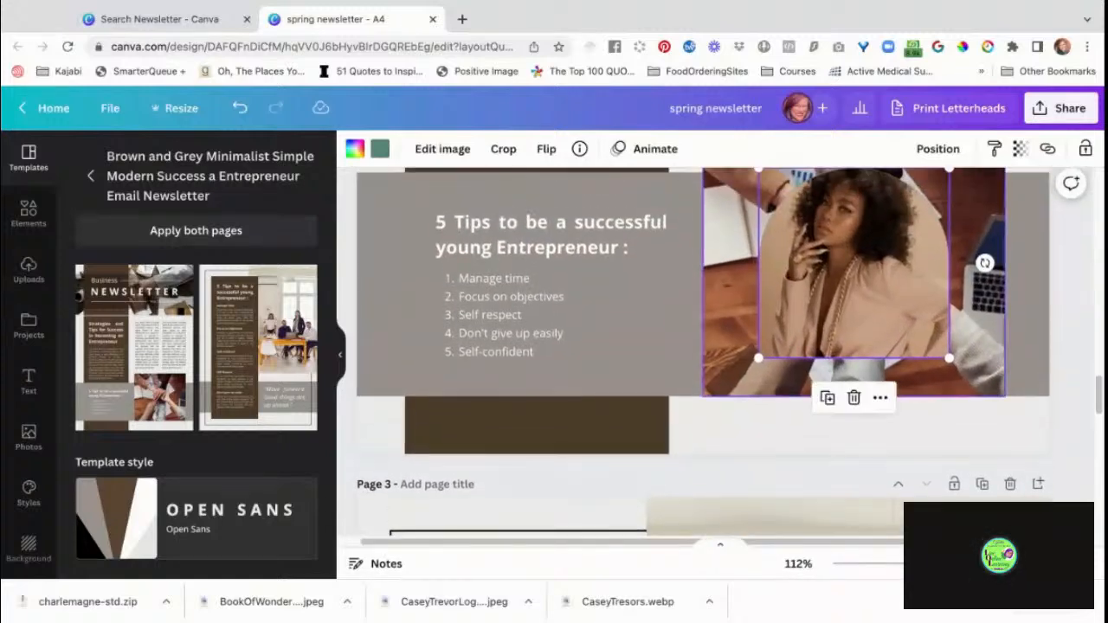
{"action": "scroll", "coordinate": [878, 353], "scroll_direction": "up", "scroll_amount": 1}
{"action": "key", "text": "shift+Up"}
{"action": "key", "text": "shift+Up"}
{"action": "key", "text": "shift+Up"}
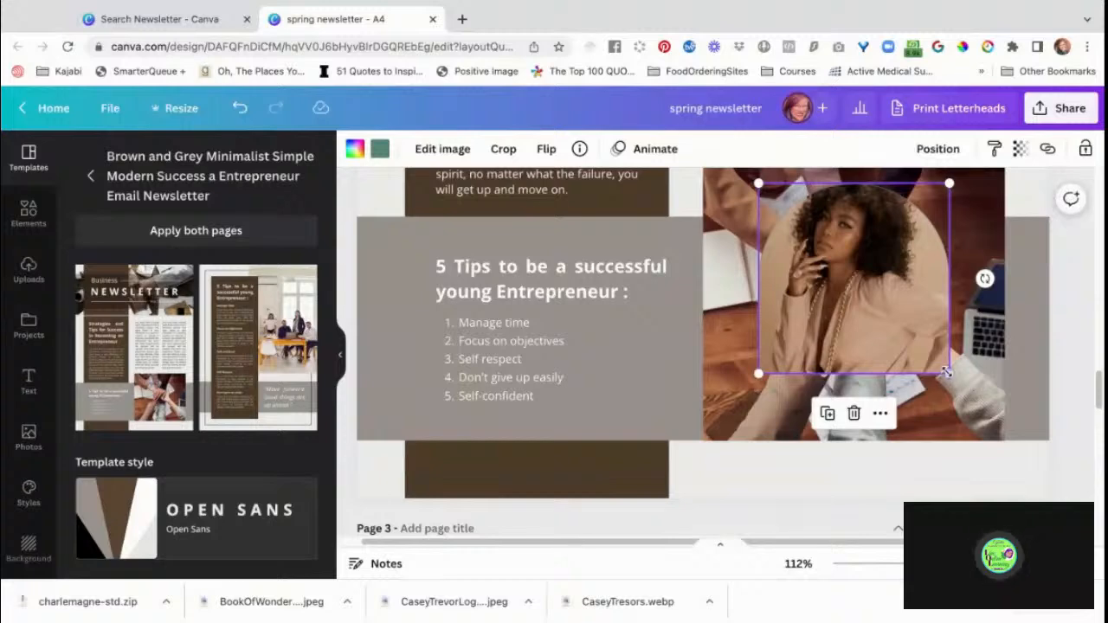
{"action": "left_click_drag", "start_coordinate": [950, 372], "coordinate": [1004, 429]}
{"action": "left_click_drag", "start_coordinate": [758, 429], "coordinate": [746, 440]}
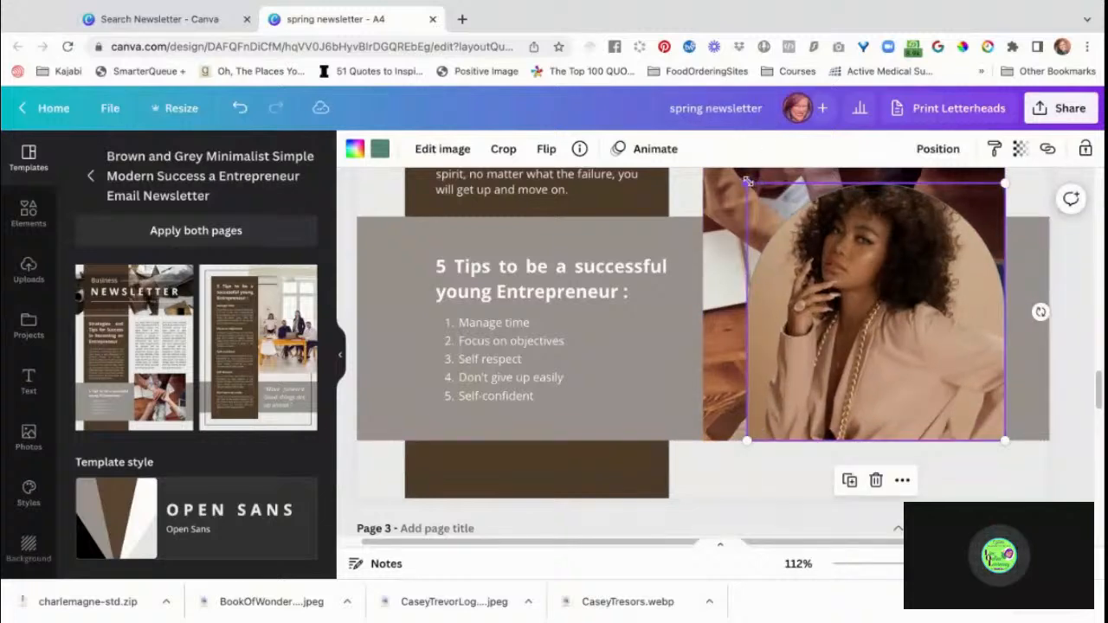
{"action": "left_click_drag", "start_coordinate": [747, 182], "coordinate": [704, 169]}
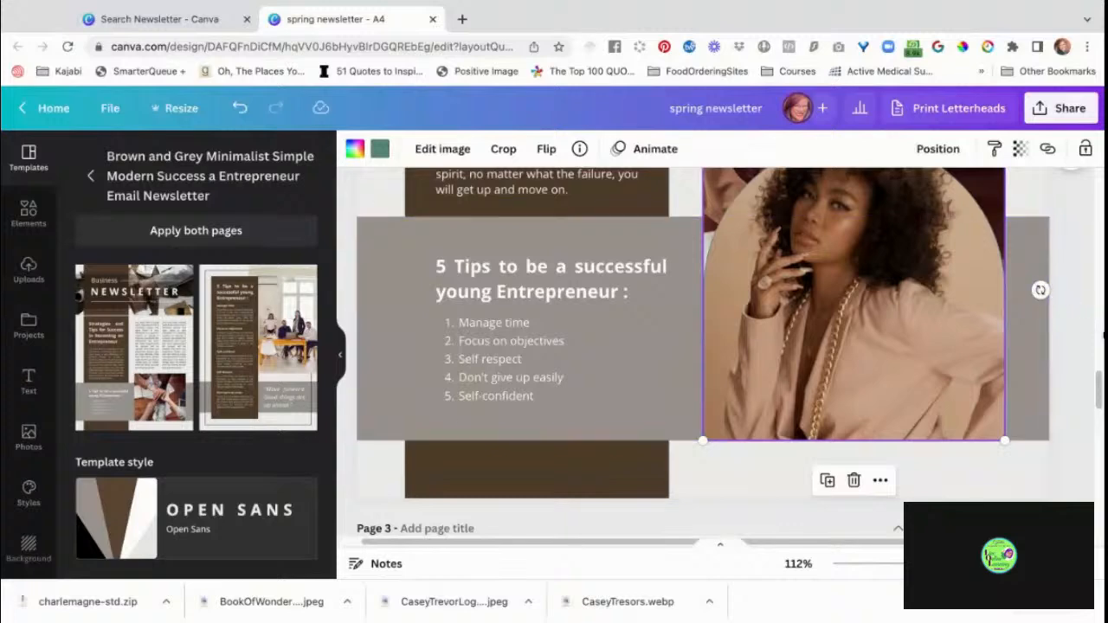
Remove the portrait from its arched frame on page 2 and send the empty frame backward behind the stacked-hands photo.
{"action": "scroll", "coordinate": [1102, 335], "scroll_direction": "up", "scroll_amount": 2}
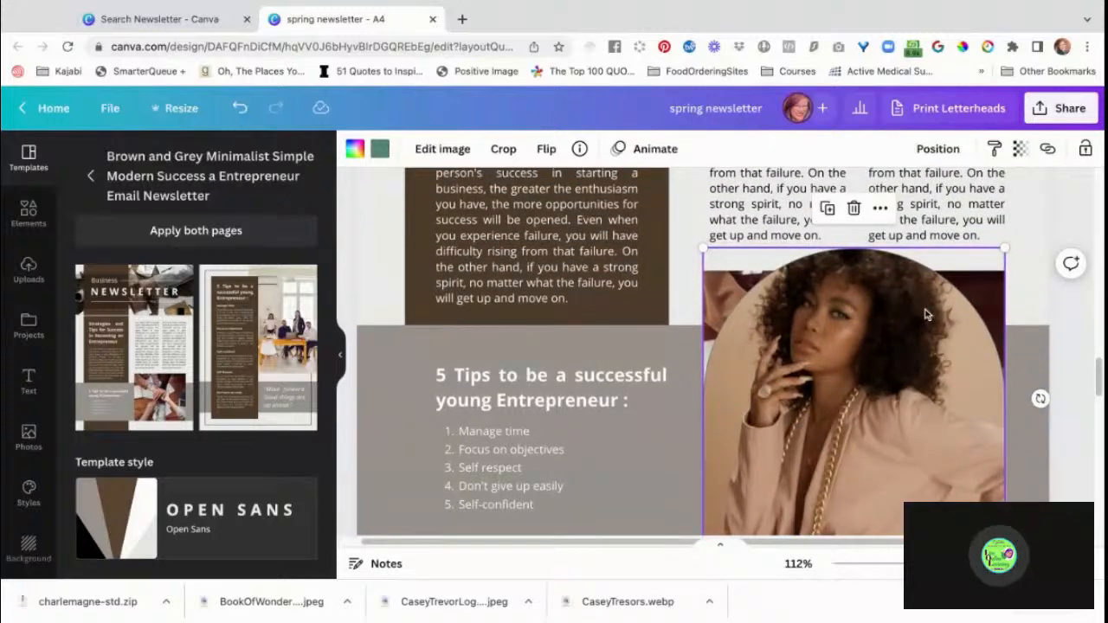
{"action": "key", "text": "Delete"}
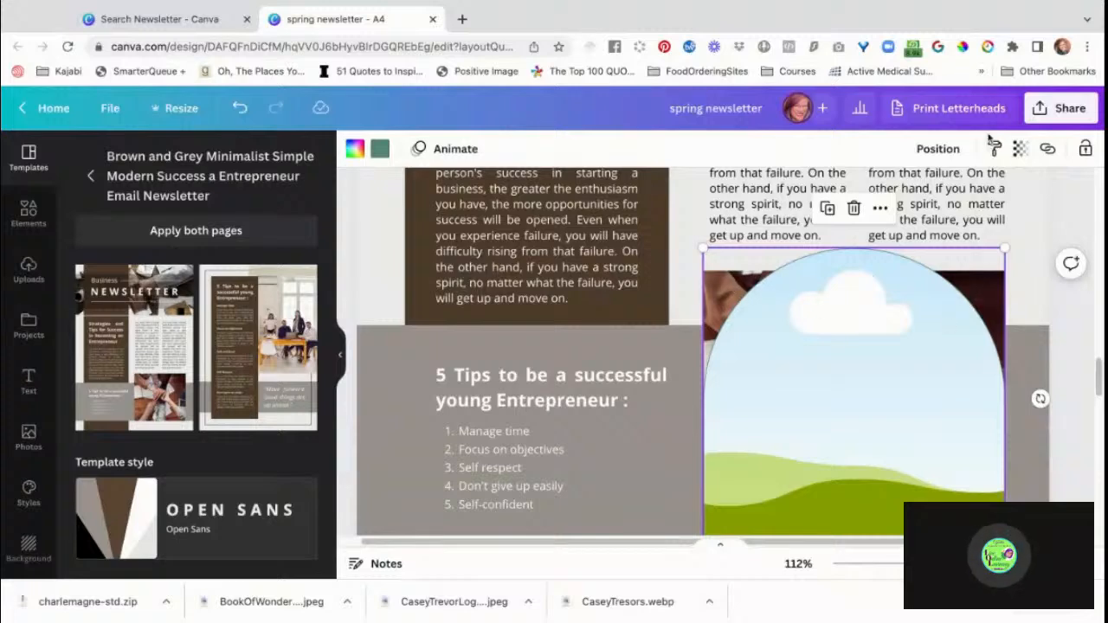
{"action": "left_click", "coordinate": [950, 153]}
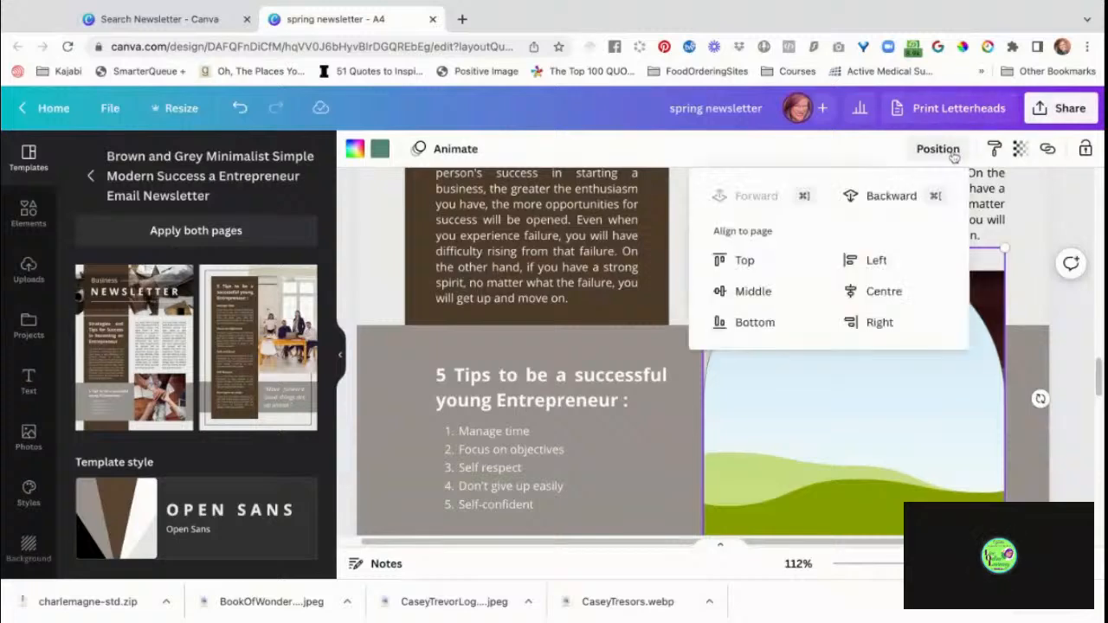
{"action": "left_click", "coordinate": [891, 195]}
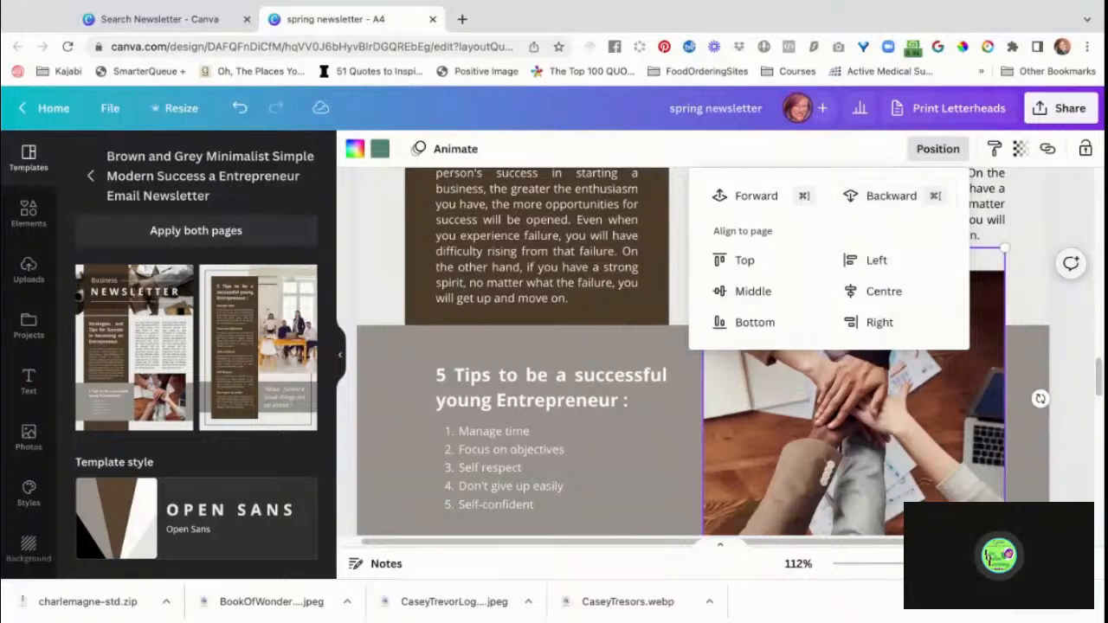
{"action": "left_click", "coordinate": [1078, 335]}
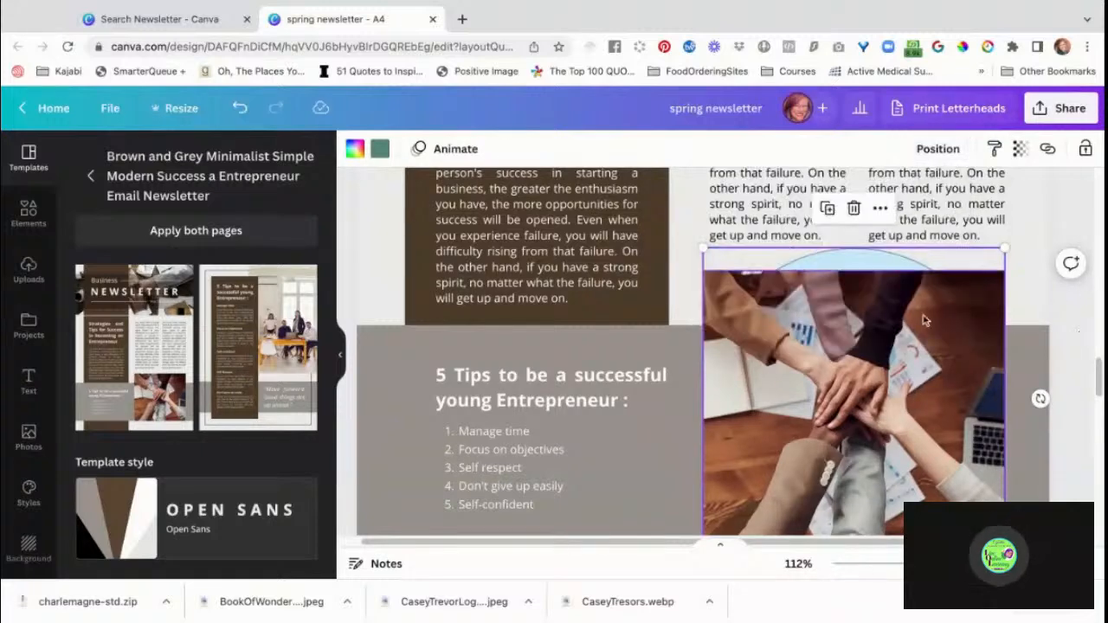
Delete the stacked-hands photo from page 2, leaving the empty arched frame in its place.
{"action": "left_click", "coordinate": [924, 344]}
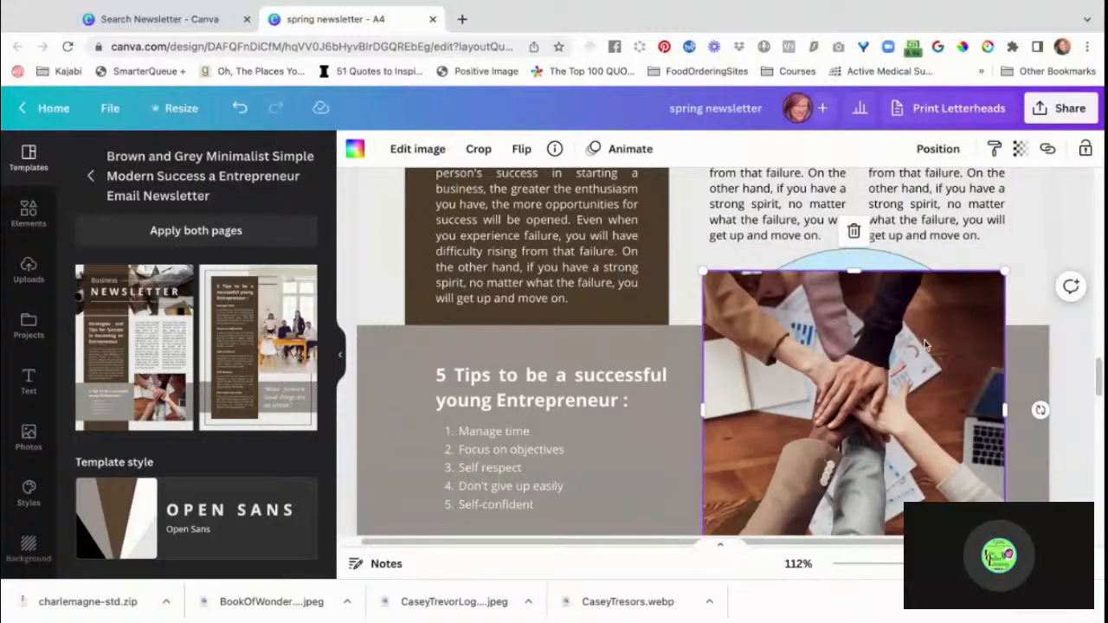
{"action": "key", "text": "Delete"}
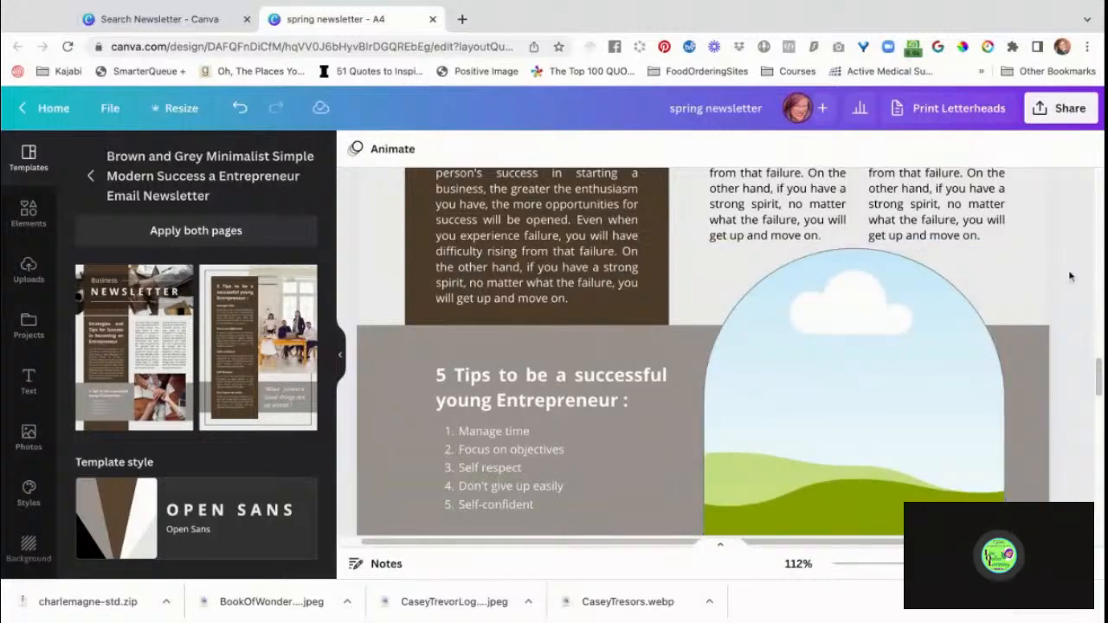
Delete the office team photo and its rectangular frame from page 3.
{"action": "scroll", "coordinate": [1070, 276], "scroll_direction": "down", "scroll_amount": 5}
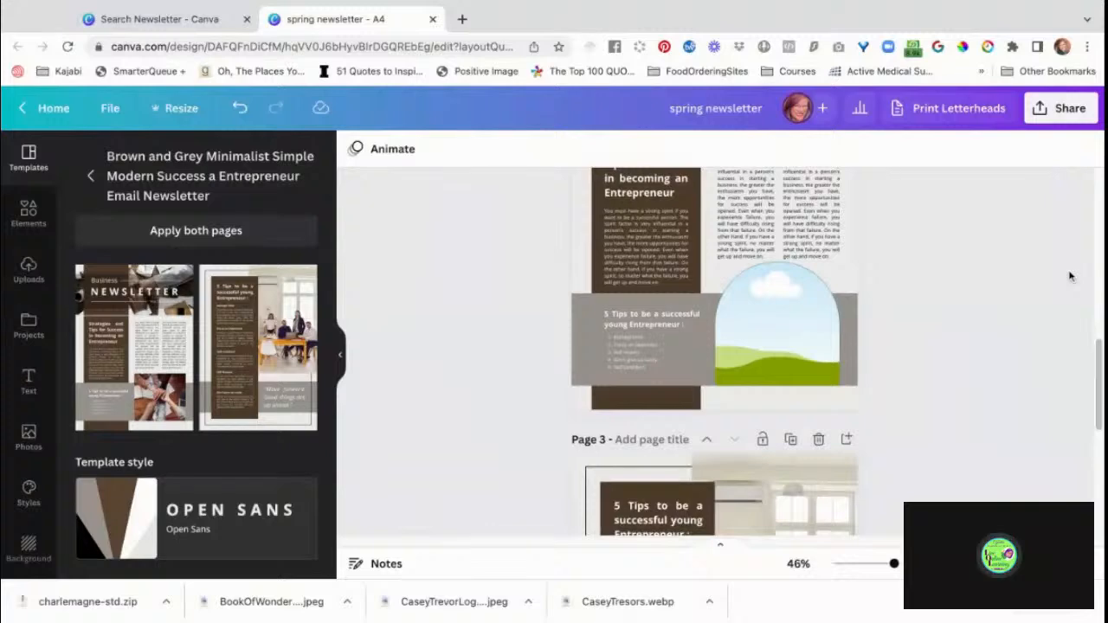
{"action": "scroll", "coordinate": [976, 294], "scroll_direction": "down", "scroll_amount": 1}
{"action": "scroll", "coordinate": [975, 295], "scroll_direction": "up", "scroll_amount": 6}
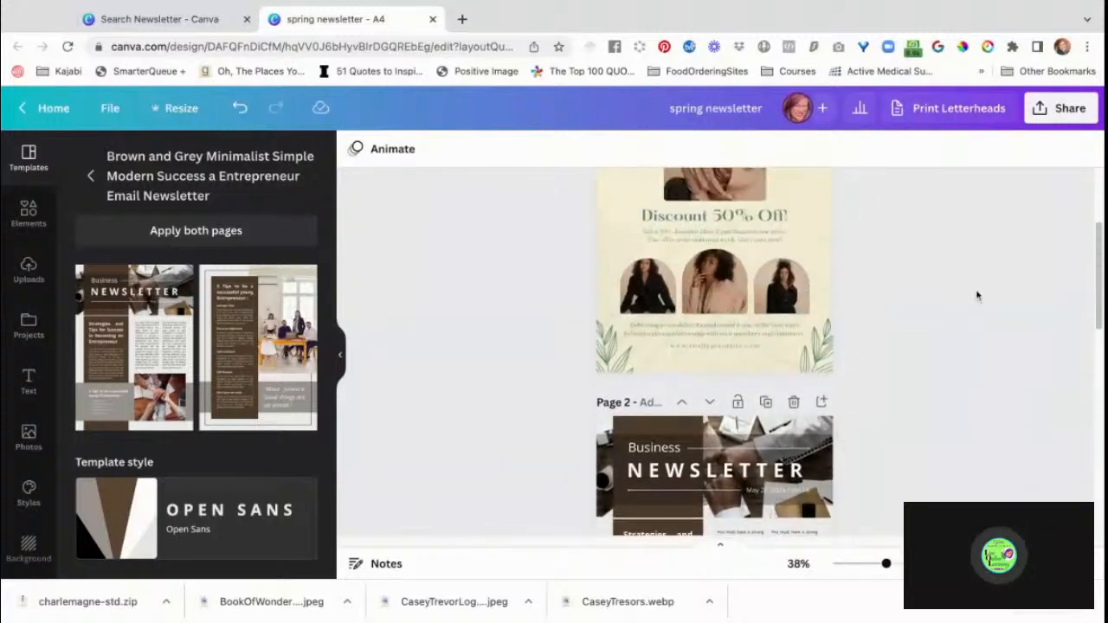
{"action": "scroll", "coordinate": [976, 296], "scroll_direction": "up", "scroll_amount": 3}
{"action": "scroll", "coordinate": [977, 296], "scroll_direction": "down", "scroll_amount": 6}
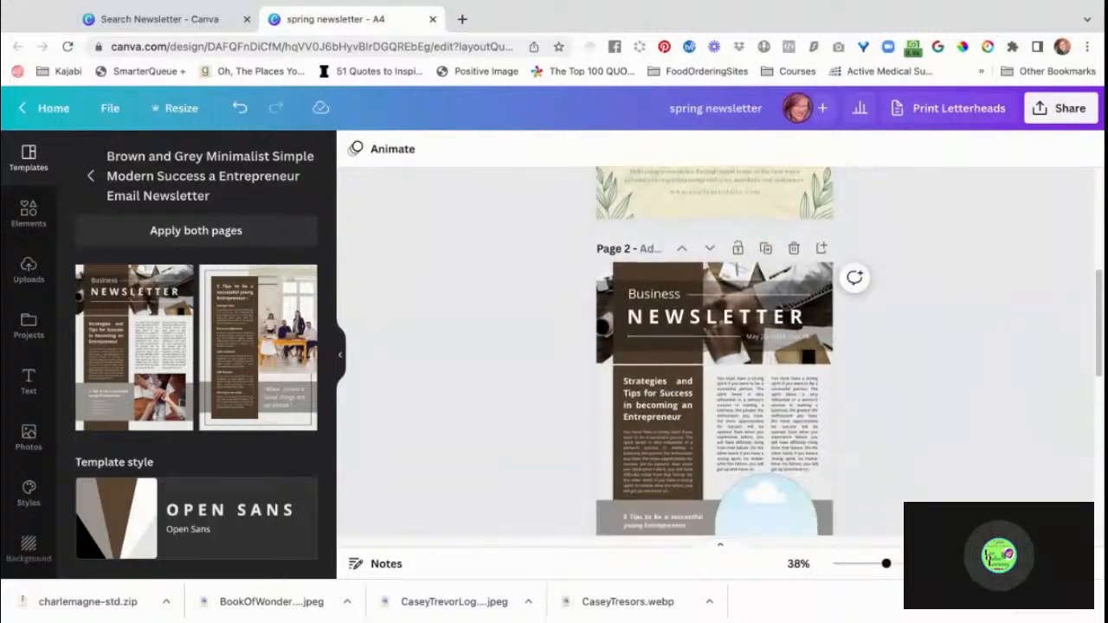
{"action": "scroll", "coordinate": [695, 362], "scroll_direction": "down", "scroll_amount": 5}
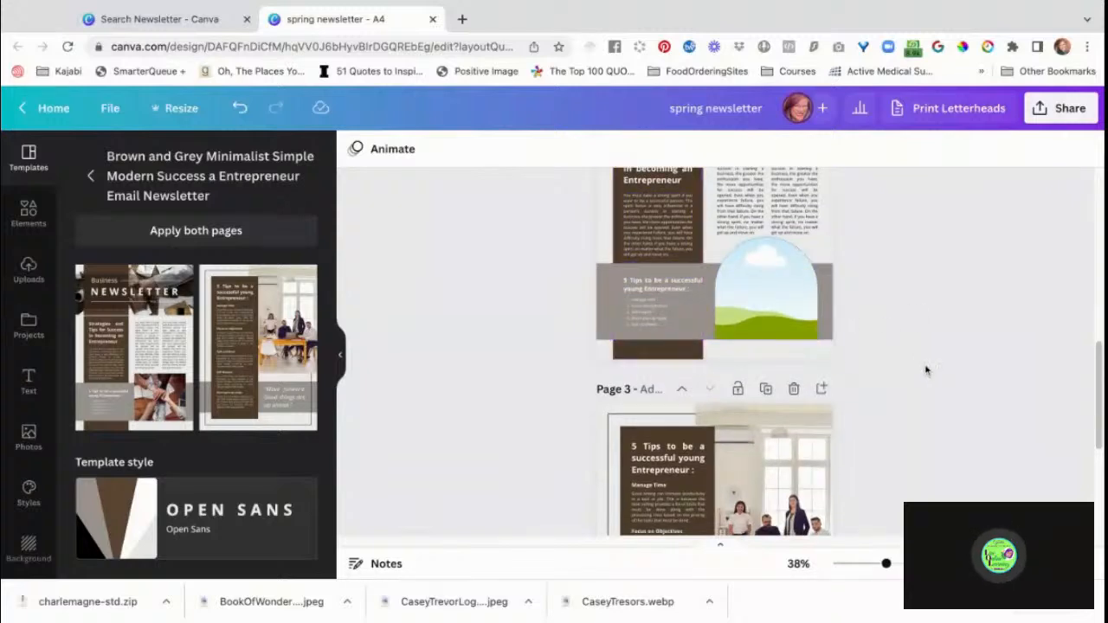
{"action": "scroll", "coordinate": [1010, 398], "scroll_direction": "down", "scroll_amount": 3}
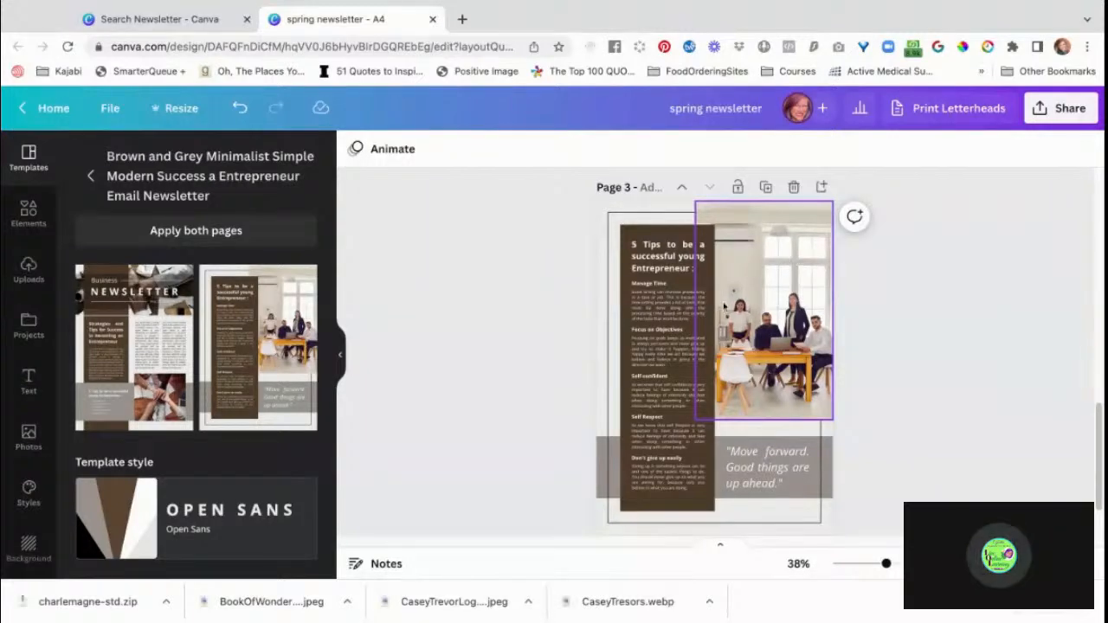
{"action": "left_click", "coordinate": [776, 289]}
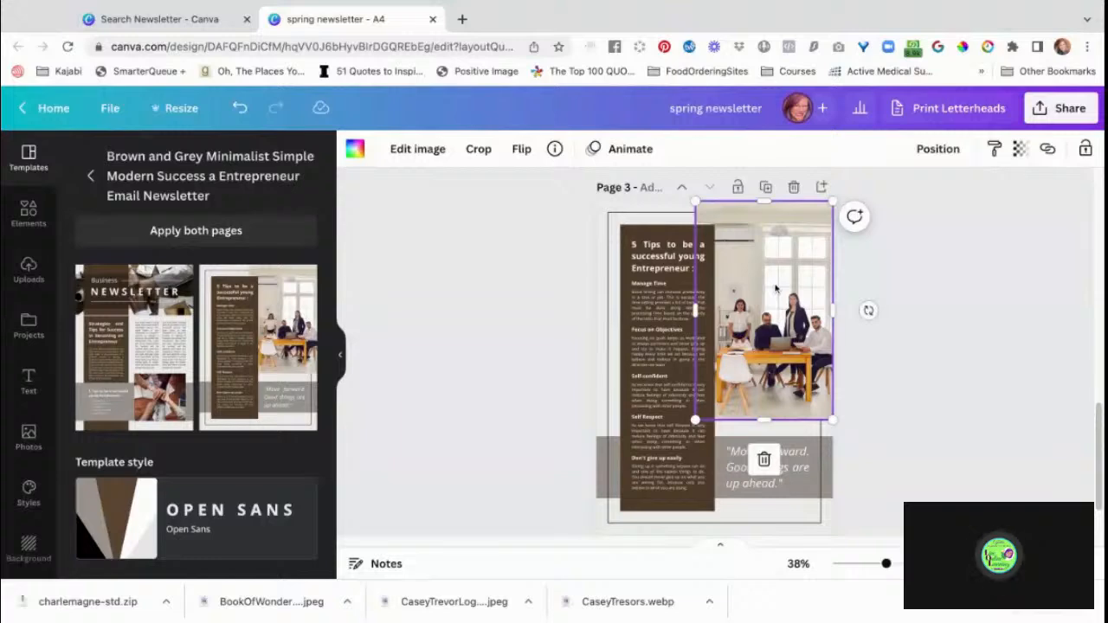
{"action": "key", "text": "Delete"}
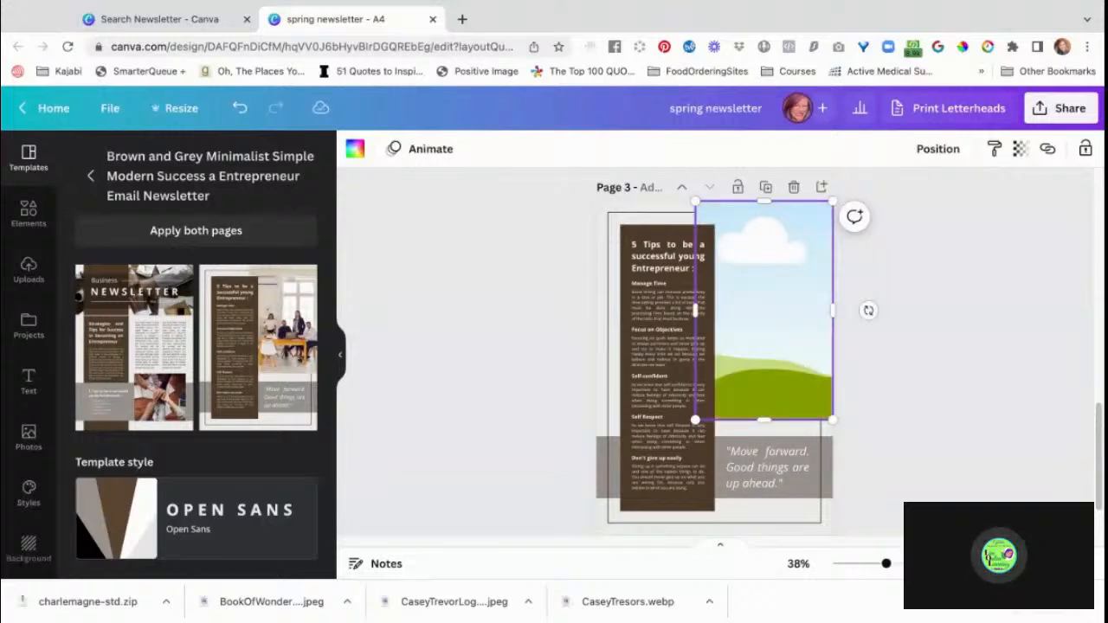
{"action": "key", "text": "Delete"}
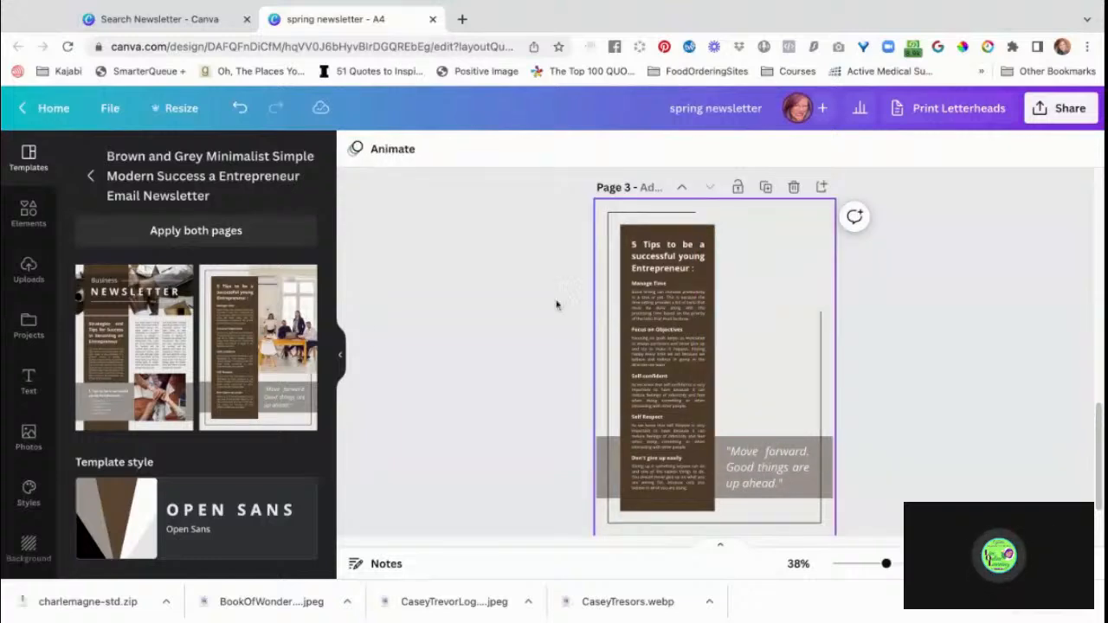
Open the full collection of frames among the design elements.
{"action": "left_click", "coordinate": [29, 212]}
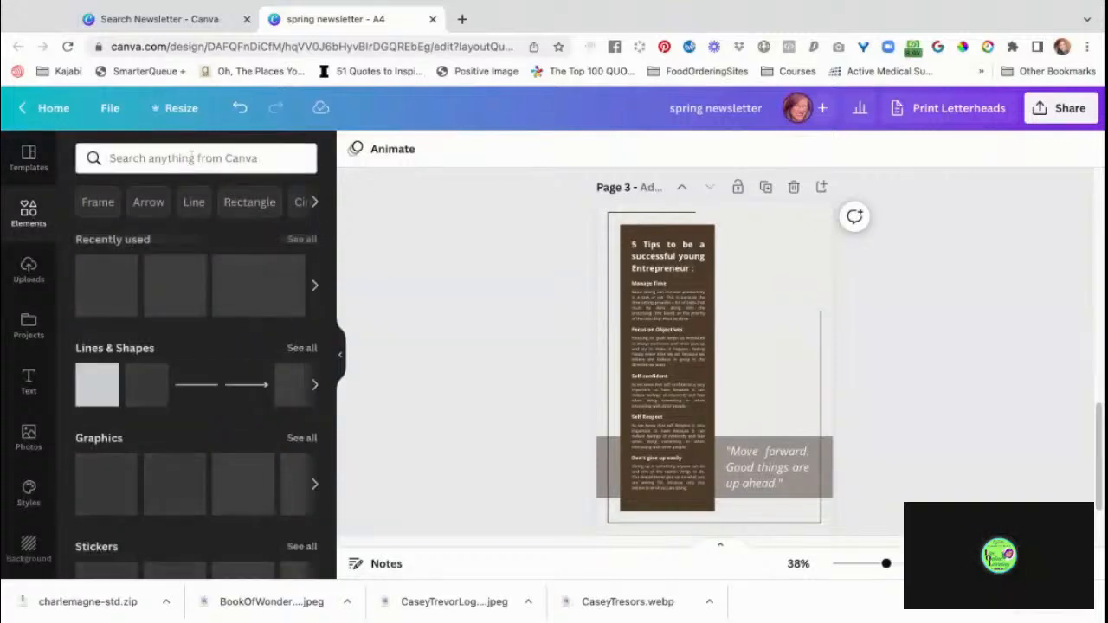
{"action": "left_click", "coordinate": [191, 158]}
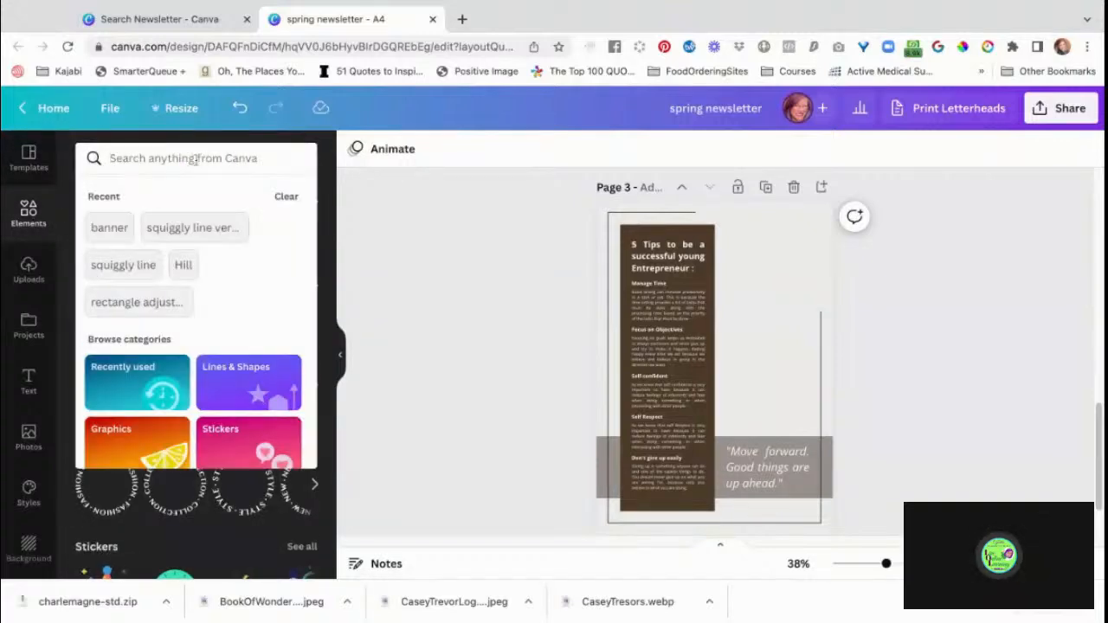
{"action": "left_click", "coordinate": [195, 161]}
{"action": "scroll", "coordinate": [242, 450], "scroll_direction": "down", "scroll_amount": 10}
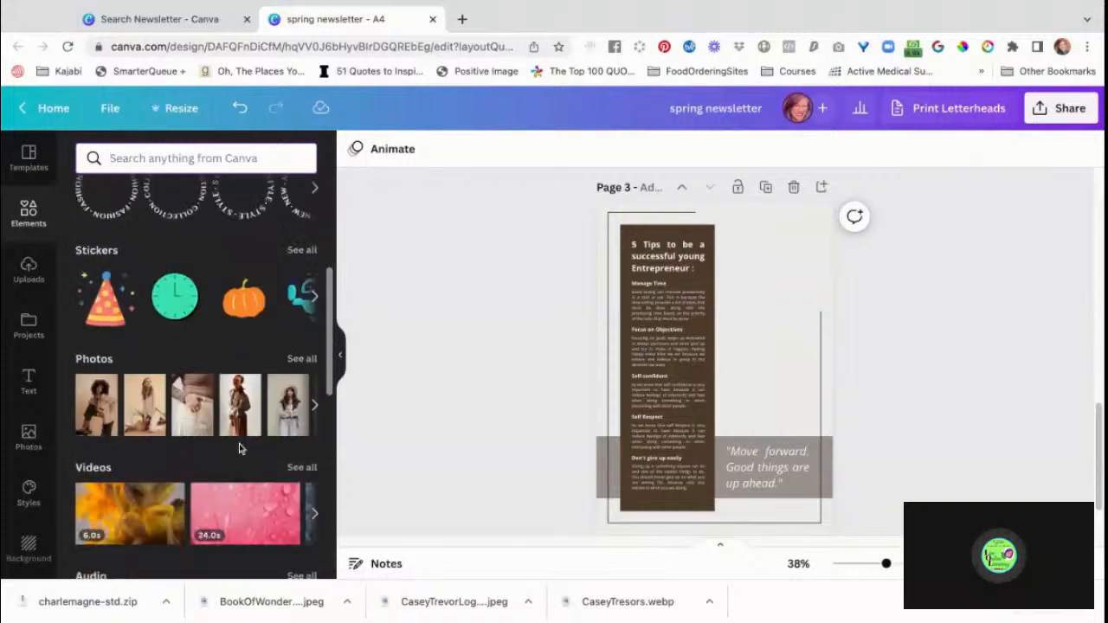
{"action": "scroll", "coordinate": [239, 448], "scroll_direction": "down", "scroll_amount": 2}
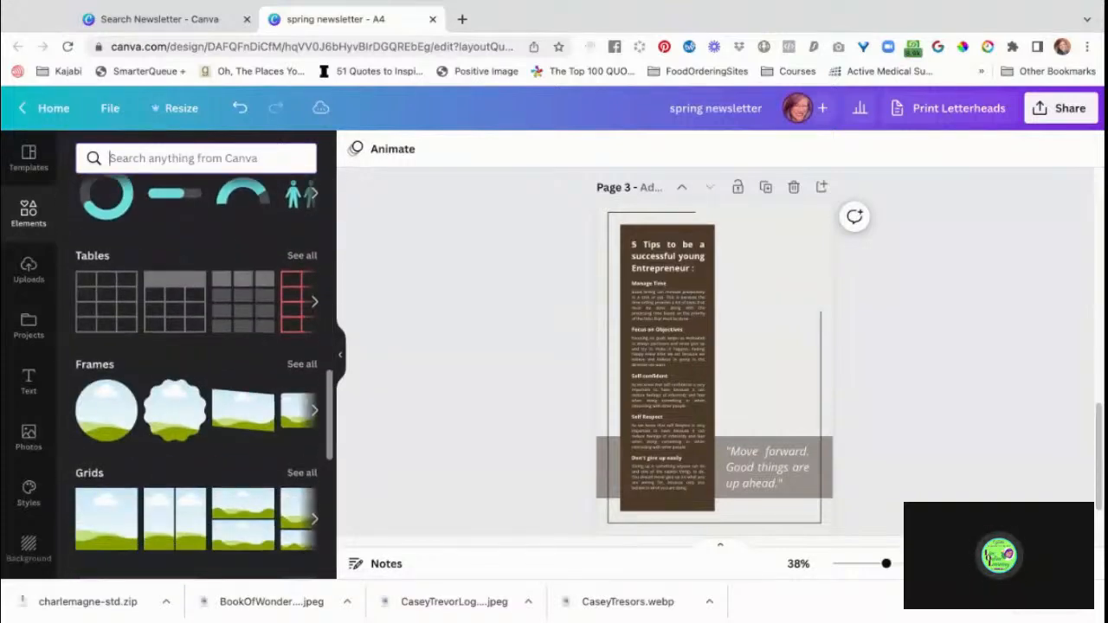
{"action": "left_click", "coordinate": [302, 351]}
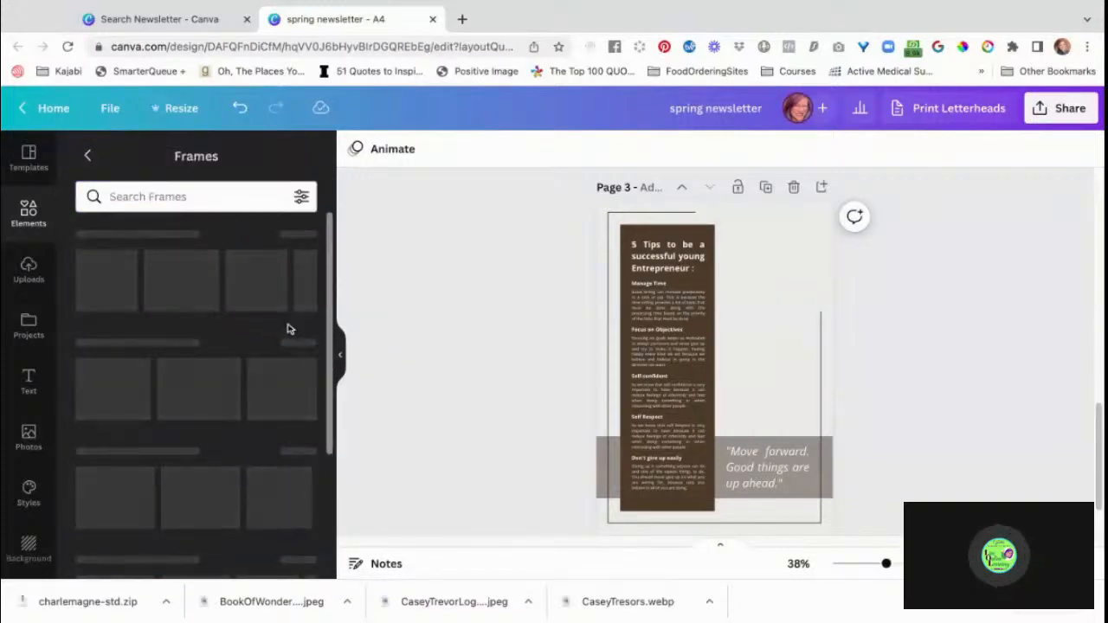
Try an arched frame from the collection in the empty photo area of page 3, and delete it again.
{"action": "scroll", "coordinate": [246, 423], "scroll_direction": "down", "scroll_amount": 10}
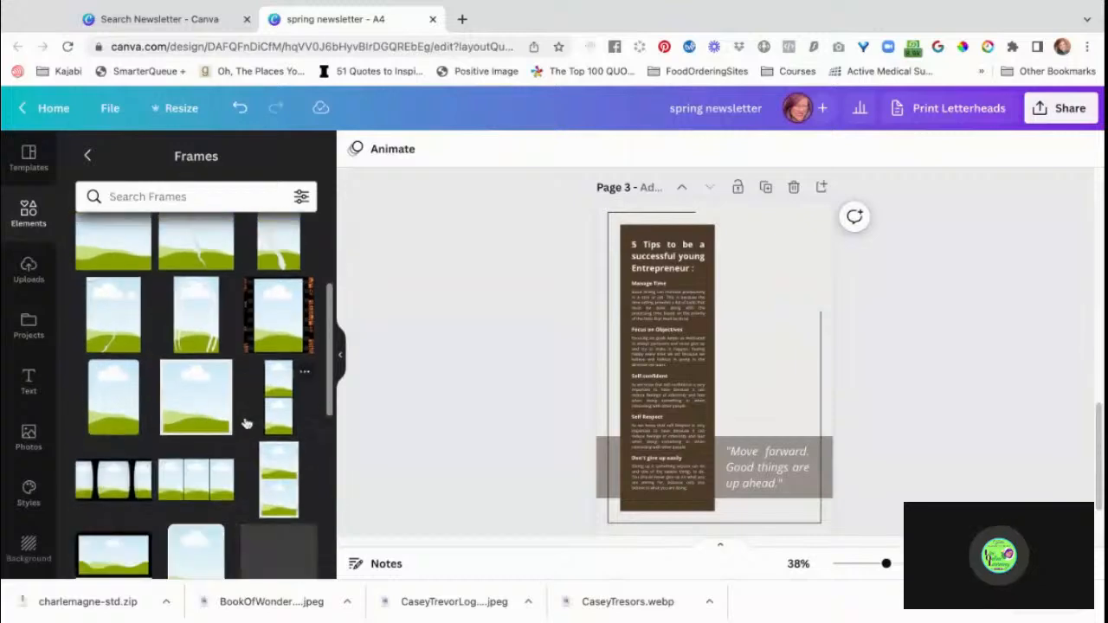
{"action": "scroll", "coordinate": [197, 389], "scroll_direction": "down", "scroll_amount": 4}
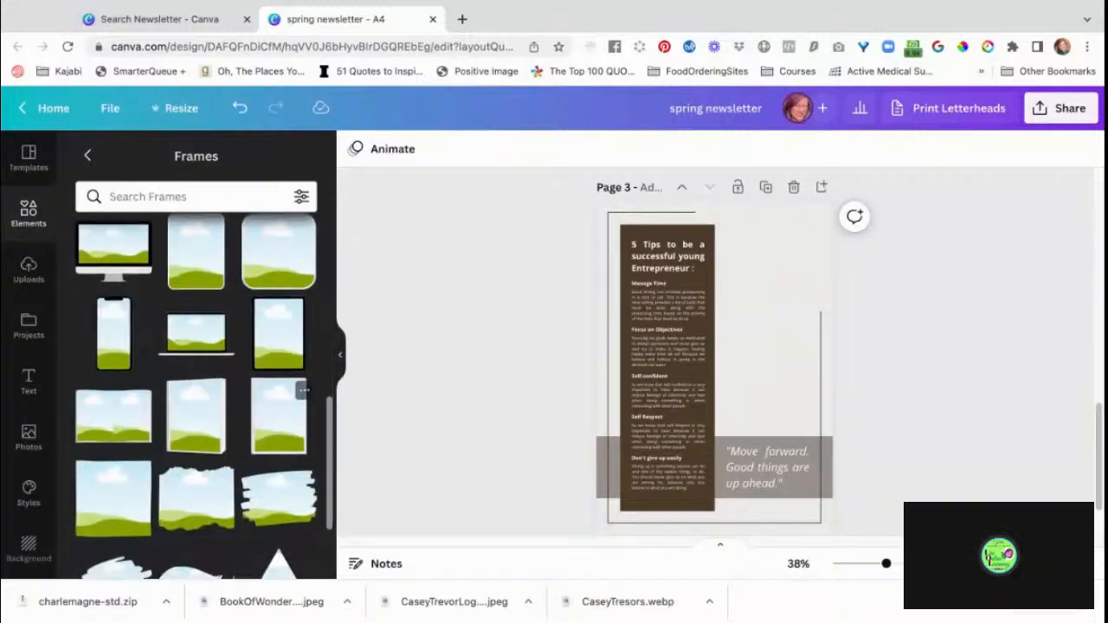
{"action": "scroll", "coordinate": [197, 390], "scroll_direction": "down", "scroll_amount": 4}
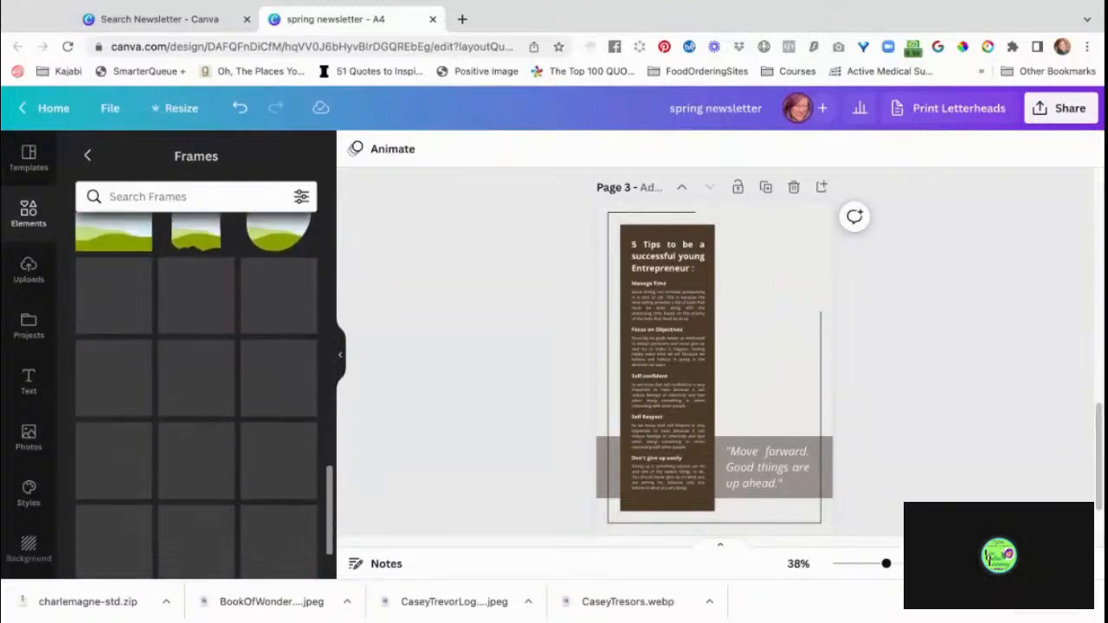
{"action": "scroll", "coordinate": [290, 423], "scroll_direction": "down", "scroll_amount": 4}
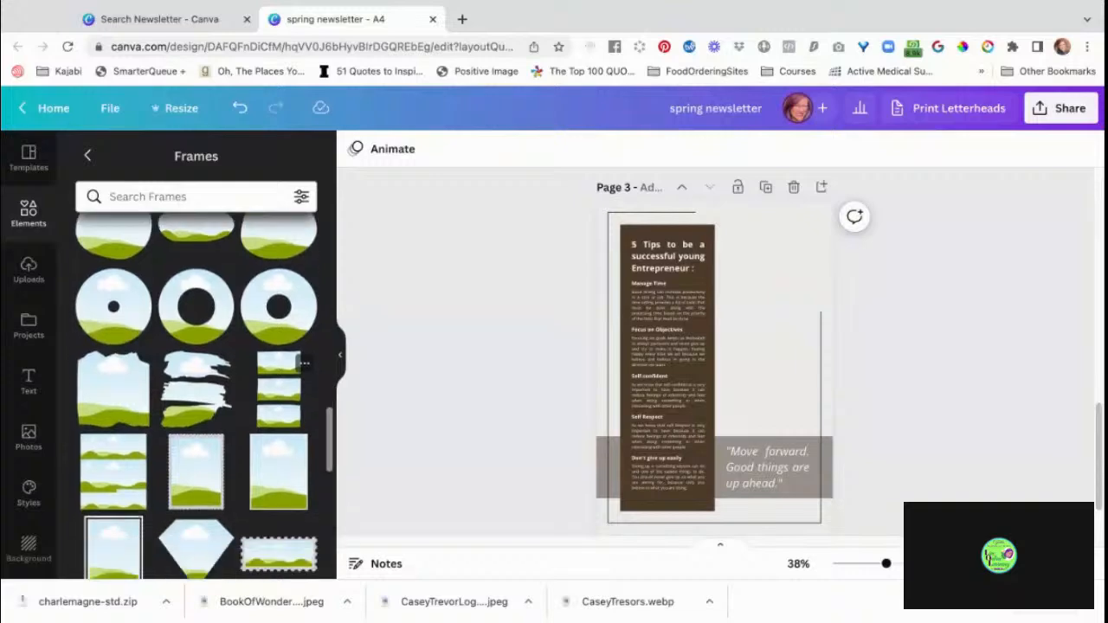
{"action": "scroll", "coordinate": [197, 389], "scroll_direction": "down", "scroll_amount": 5}
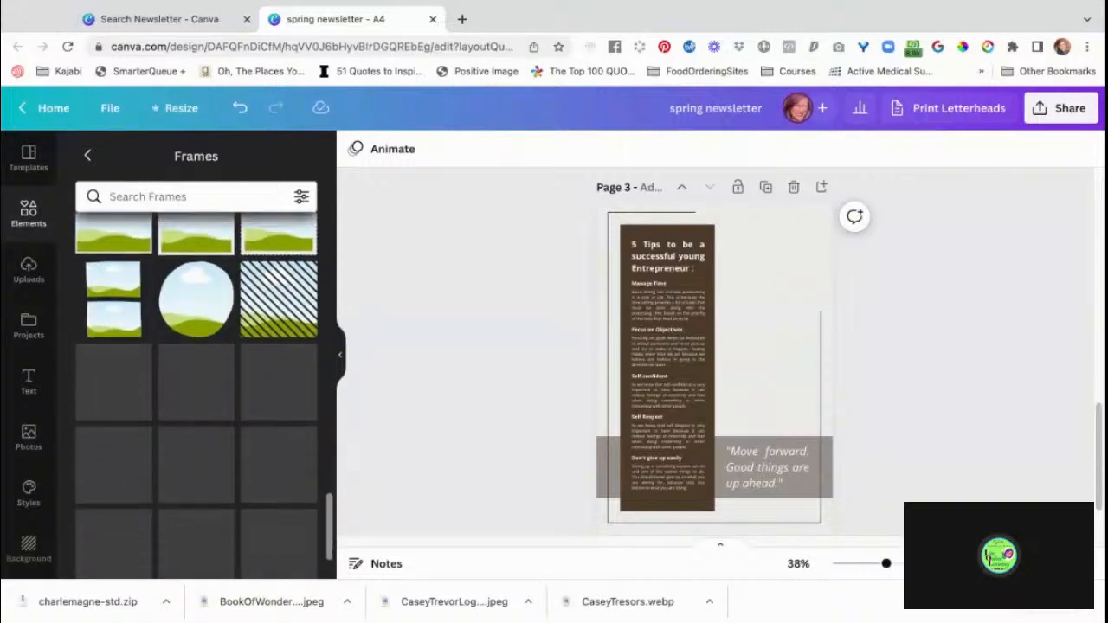
{"action": "scroll", "coordinate": [284, 407], "scroll_direction": "down", "scroll_amount": 2}
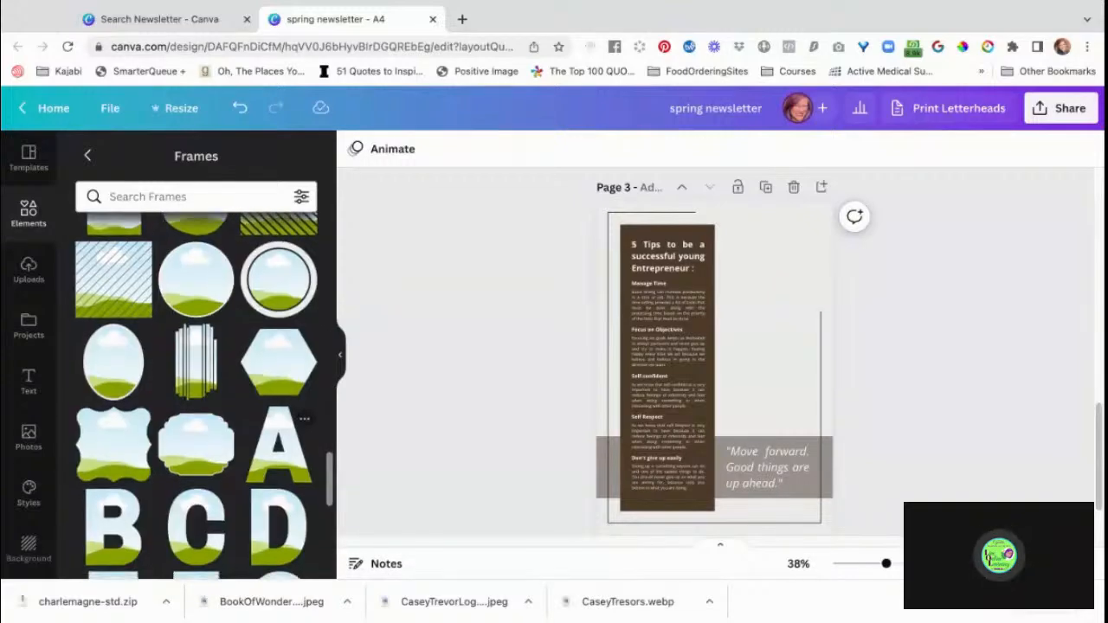
{"action": "scroll", "coordinate": [277, 363], "scroll_direction": "down", "scroll_amount": 4}
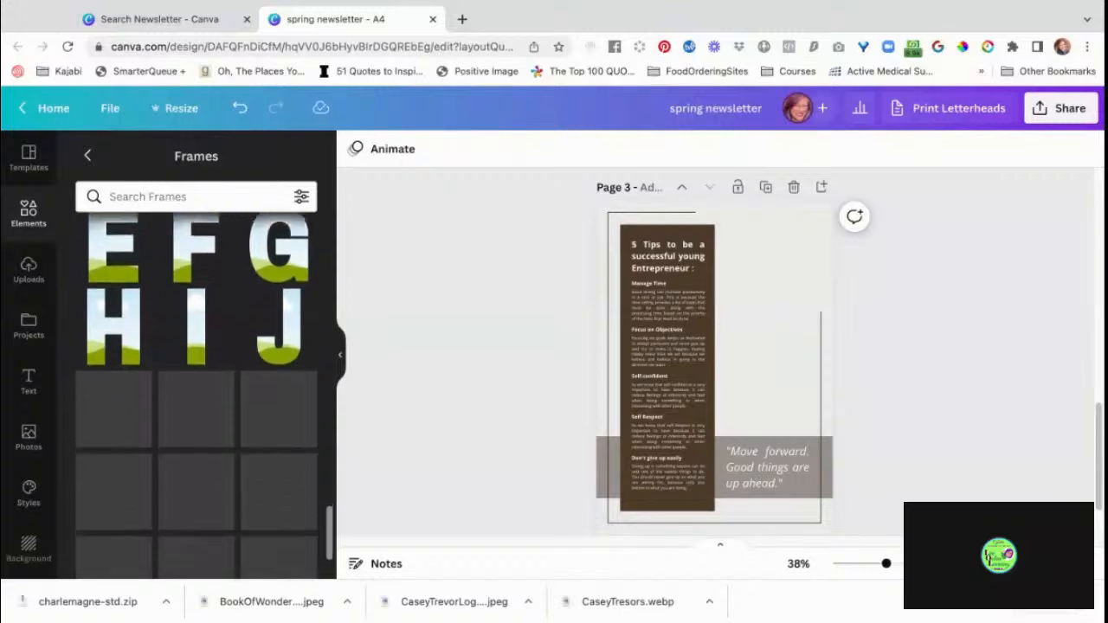
{"action": "scroll", "coordinate": [196, 390], "scroll_direction": "down", "scroll_amount": 1}
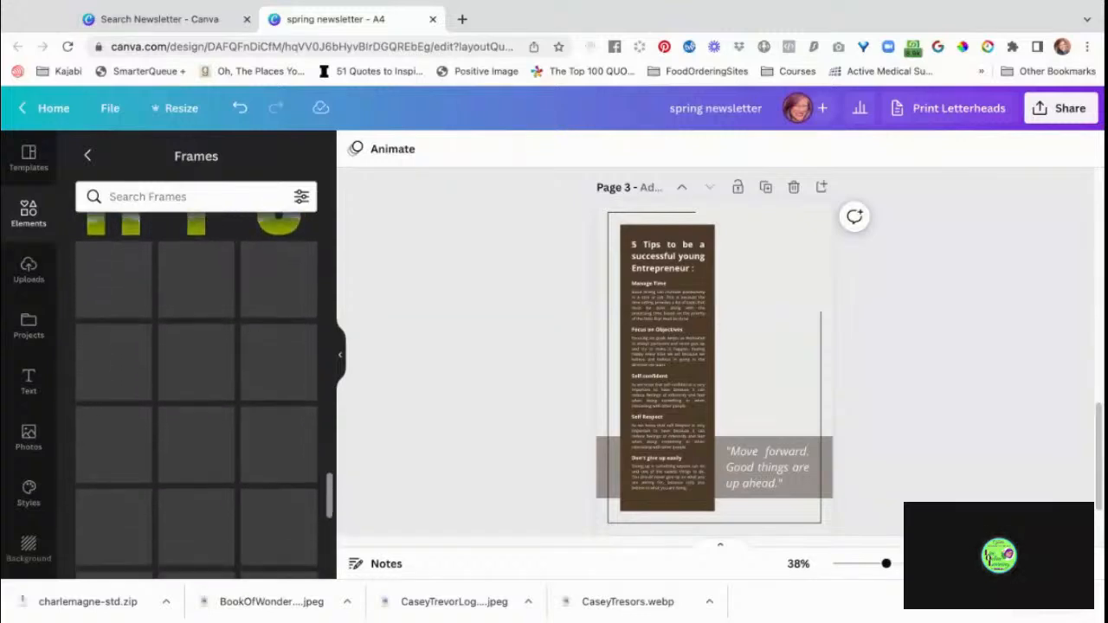
{"action": "scroll", "coordinate": [285, 286], "scroll_direction": "down", "scroll_amount": 5}
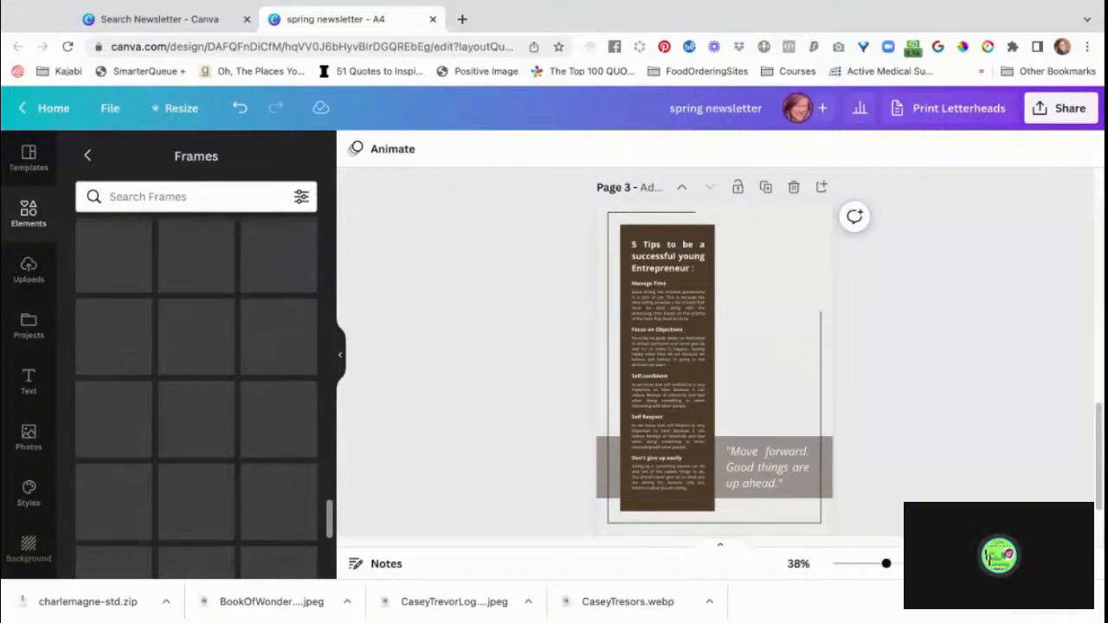
{"action": "scroll", "coordinate": [278, 371], "scroll_direction": "down", "scroll_amount": 1}
{"action": "scroll", "coordinate": [196, 394], "scroll_direction": "down", "scroll_amount": 4}
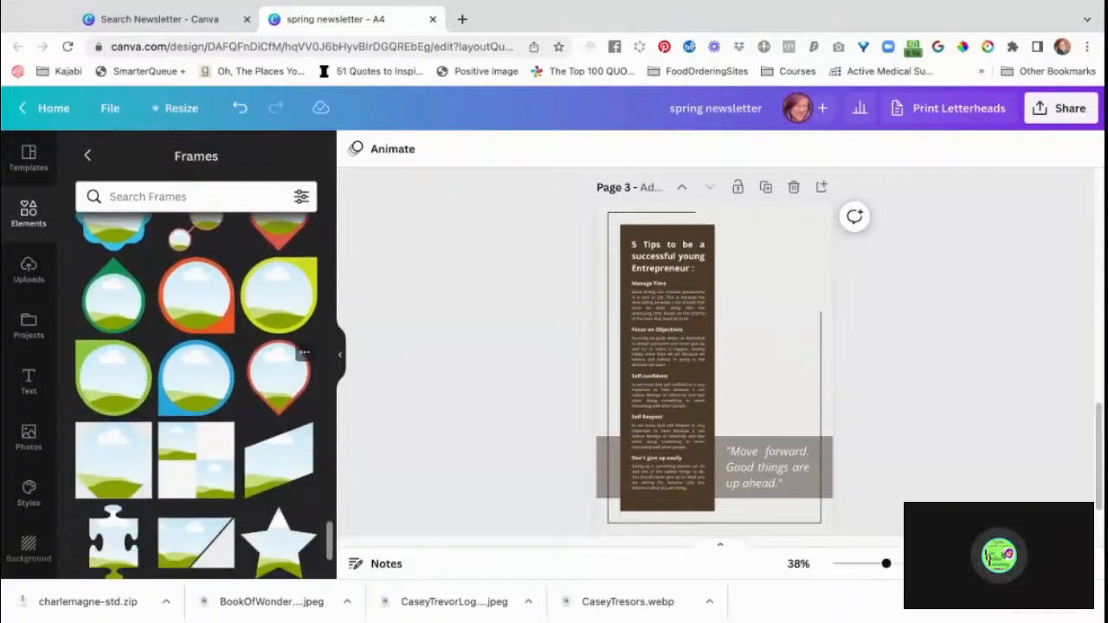
{"action": "scroll", "coordinate": [268, 391], "scroll_direction": "down", "scroll_amount": 3}
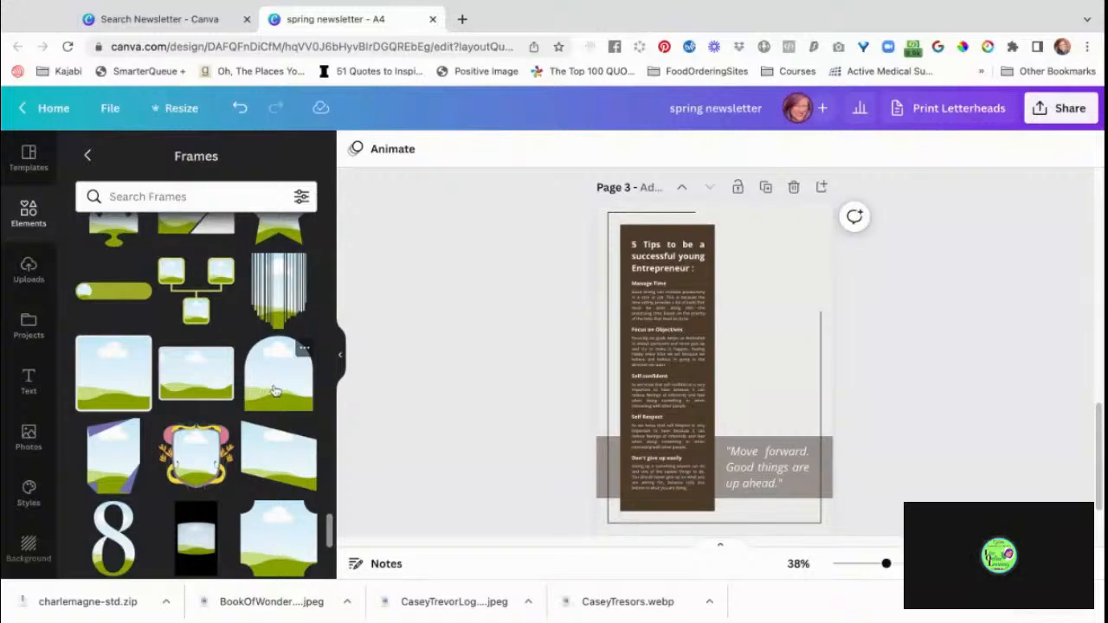
{"action": "left_click", "coordinate": [273, 391]}
{"action": "left_click_drag", "start_coordinate": [726, 395], "coordinate": [774, 302]}
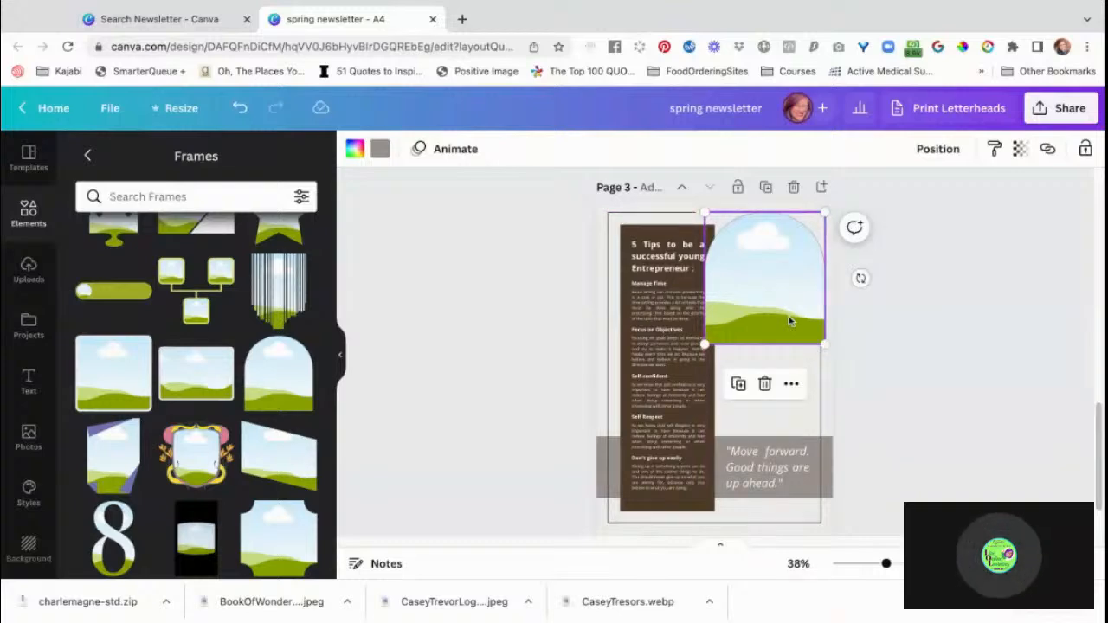
{"action": "key", "text": "Delete"}
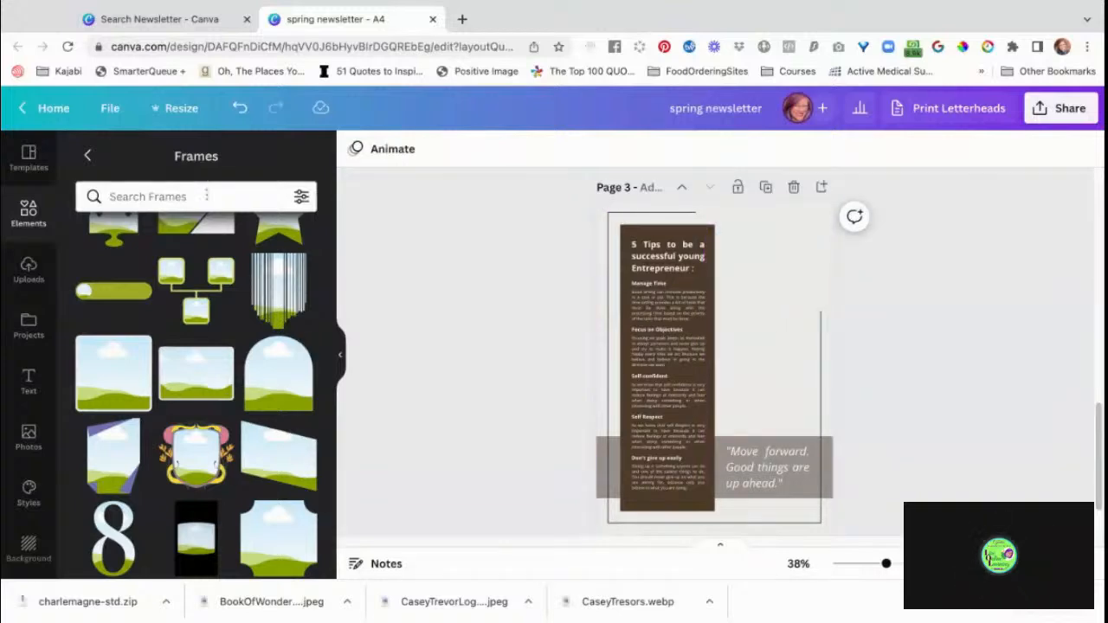
Search the frames for "Oval".
{"action": "left_click", "coordinate": [206, 196]}
{"action": "type", "text": "Oval"}
{"action": "key", "text": "Return"}
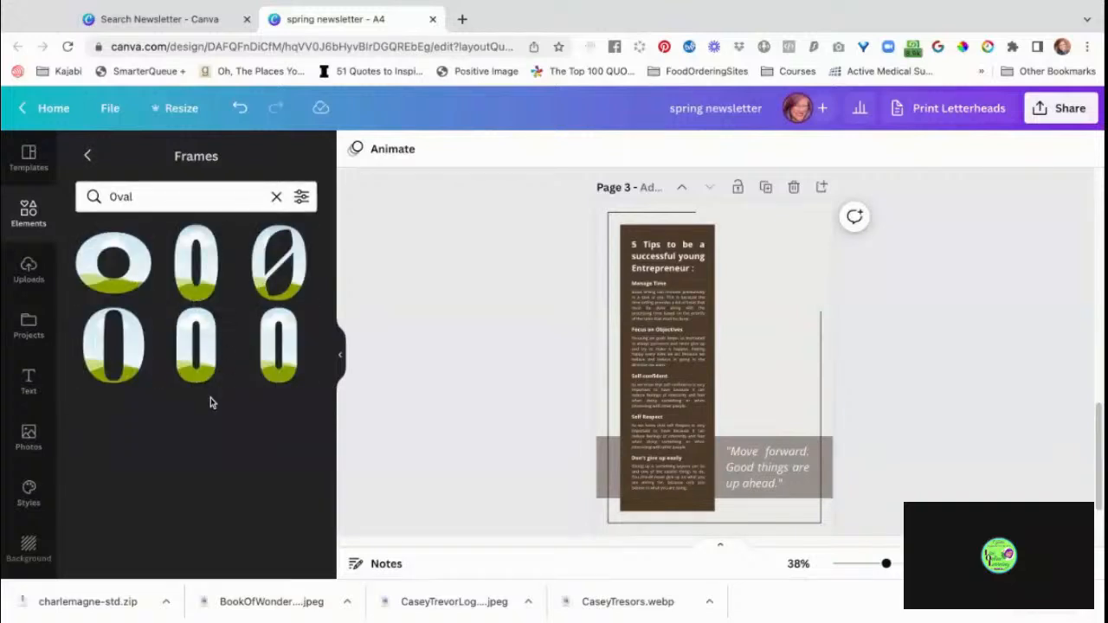
Search the frames for "circle" and place the tall frame with two opposite rounded corners in page 3's empty photo area.
{"action": "left_click", "coordinate": [153, 197]}
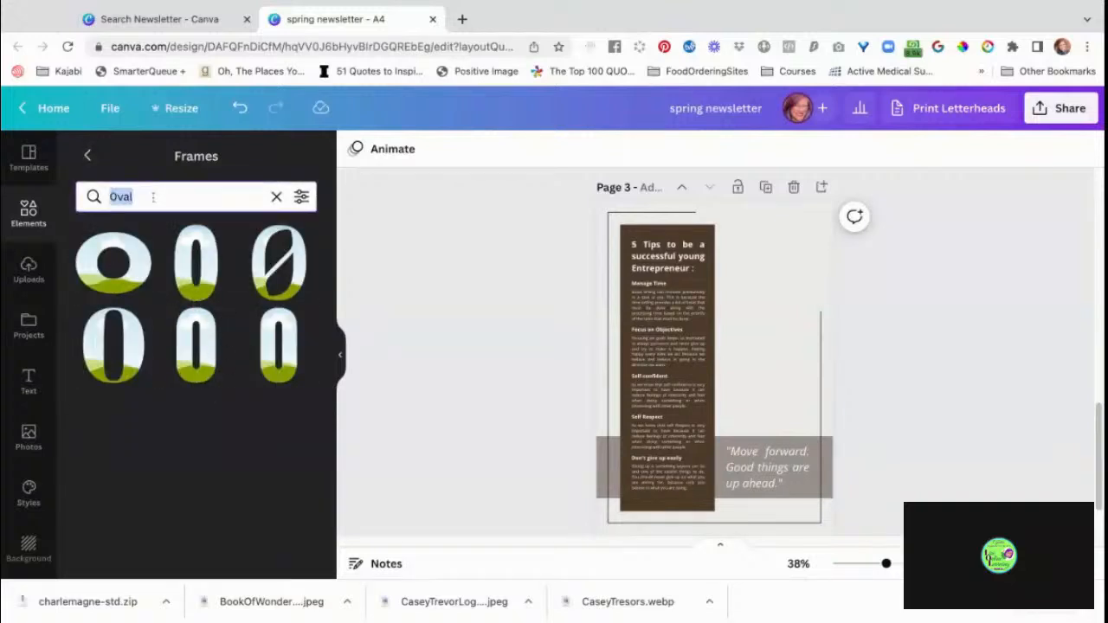
{"action": "type", "text": "circle"}
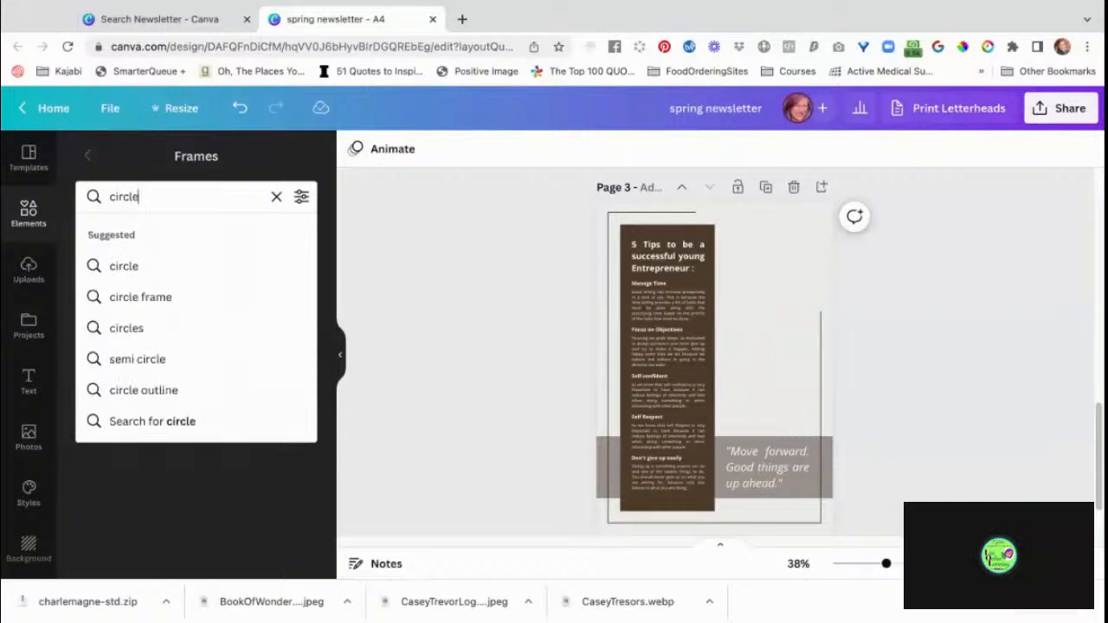
{"action": "key", "text": "Return"}
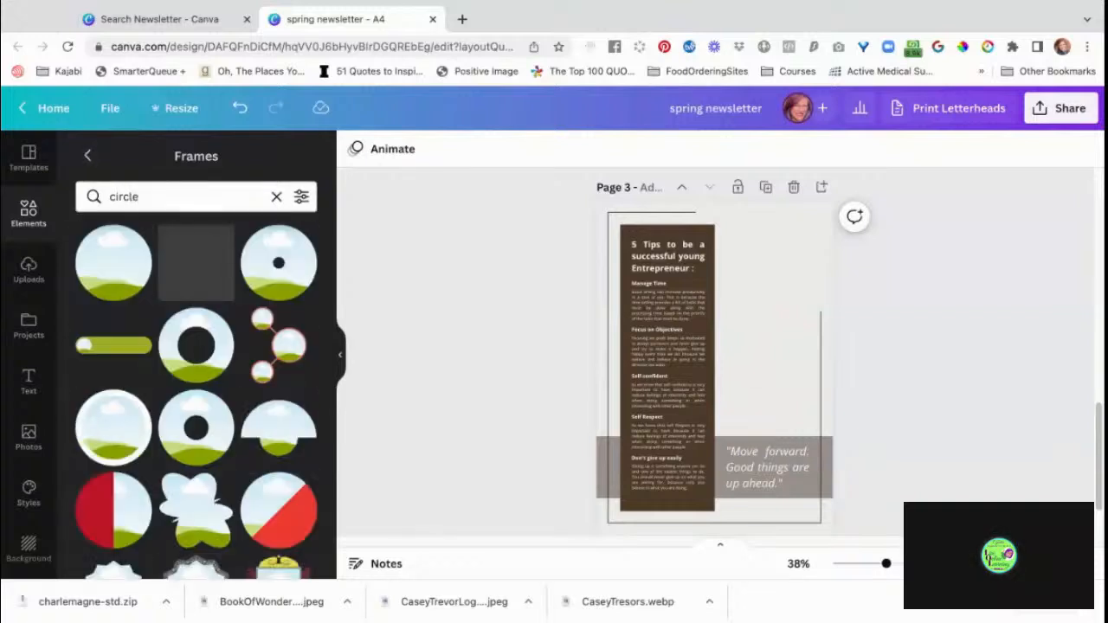
{"action": "scroll", "coordinate": [208, 457], "scroll_direction": "down", "scroll_amount": 5}
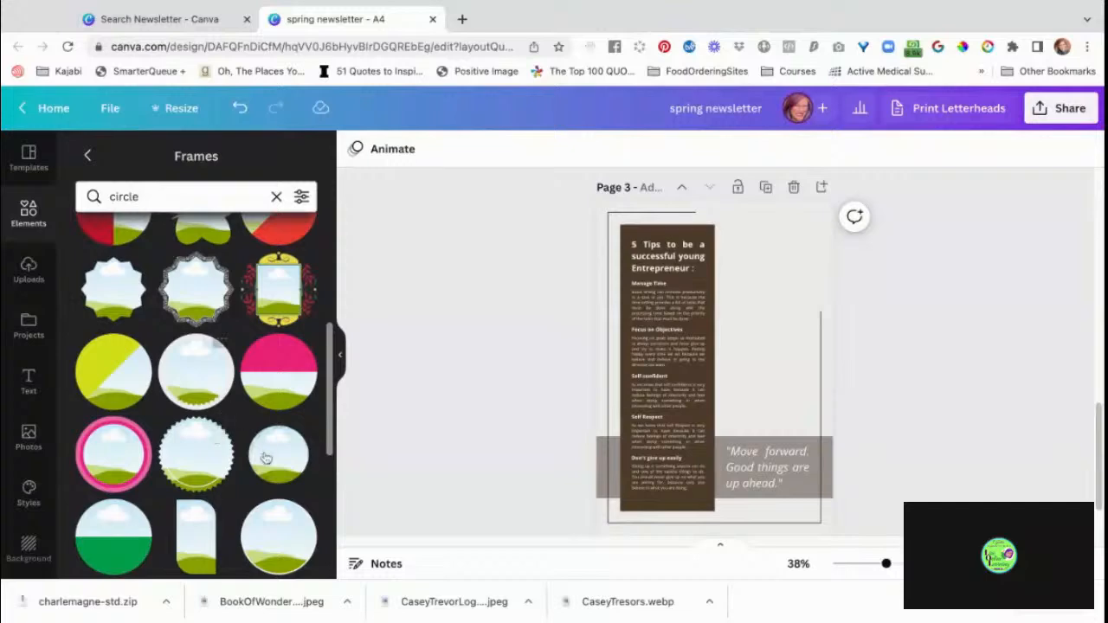
{"action": "scroll", "coordinate": [265, 465], "scroll_direction": "down", "scroll_amount": 3}
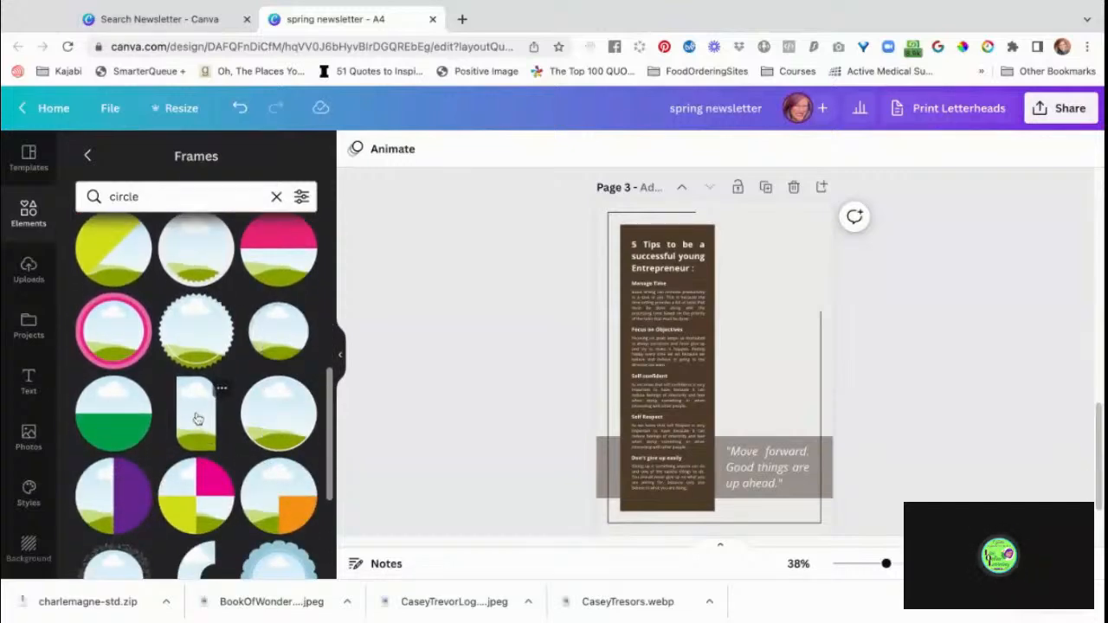
{"action": "left_click", "coordinate": [198, 420]}
{"action": "left_click_drag", "start_coordinate": [714, 377], "coordinate": [757, 311]}
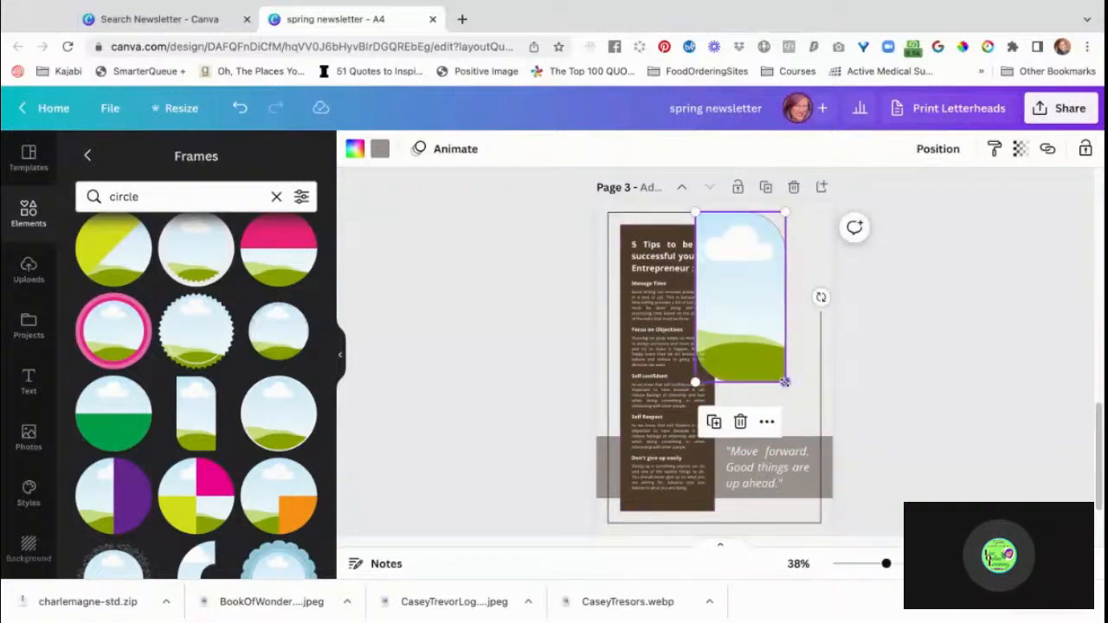
Enlarge the rounded frame over page 3's empty photo area and send it behind all other elements.
{"action": "left_click_drag", "start_coordinate": [784, 381], "coordinate": [818, 443]}
{"action": "left_click_drag", "start_coordinate": [782, 351], "coordinate": [785, 345]}
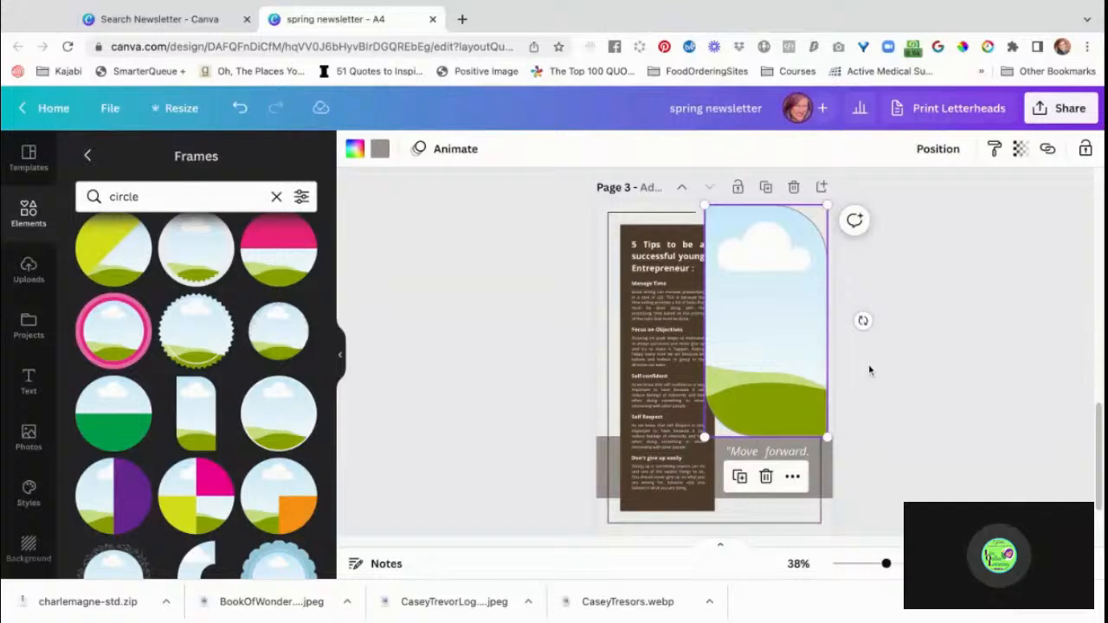
{"action": "left_click", "coordinate": [935, 149]}
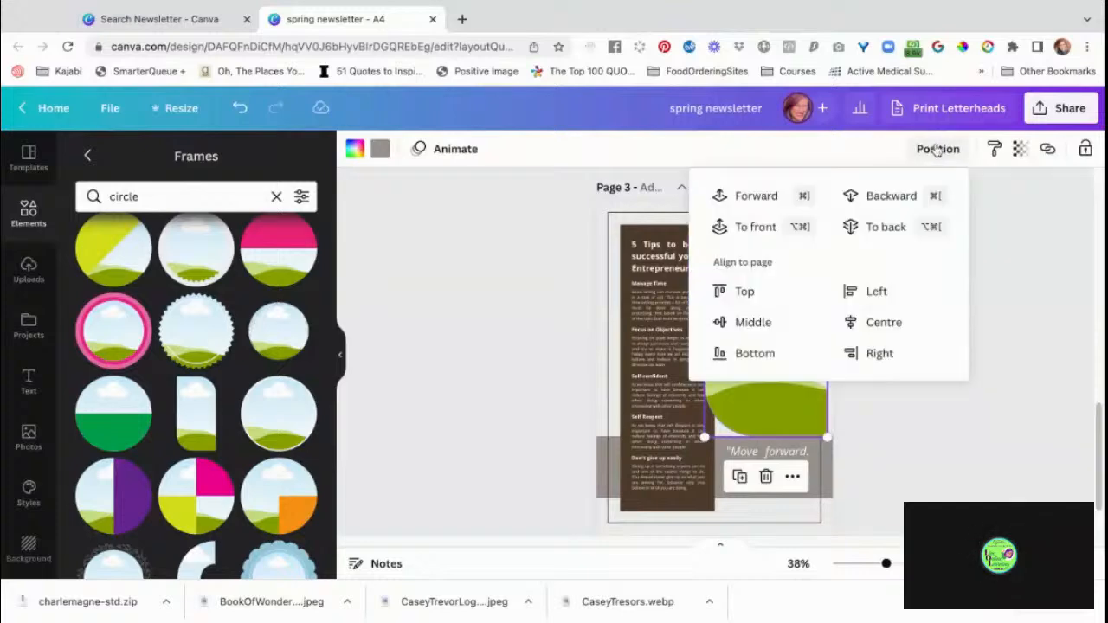
{"action": "left_click", "coordinate": [876, 227]}
{"action": "left_click", "coordinate": [965, 424]}
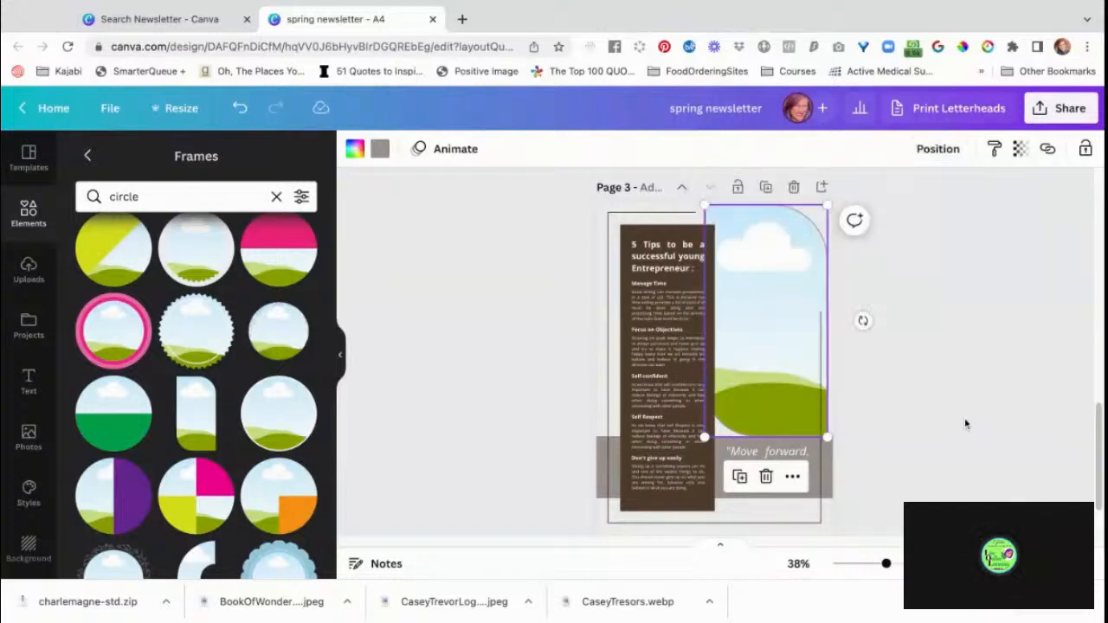
Enlarge page 3's rounded frame slightly to reach the page's right edge and shift it up to the top edge.
{"action": "left_click", "coordinate": [785, 324]}
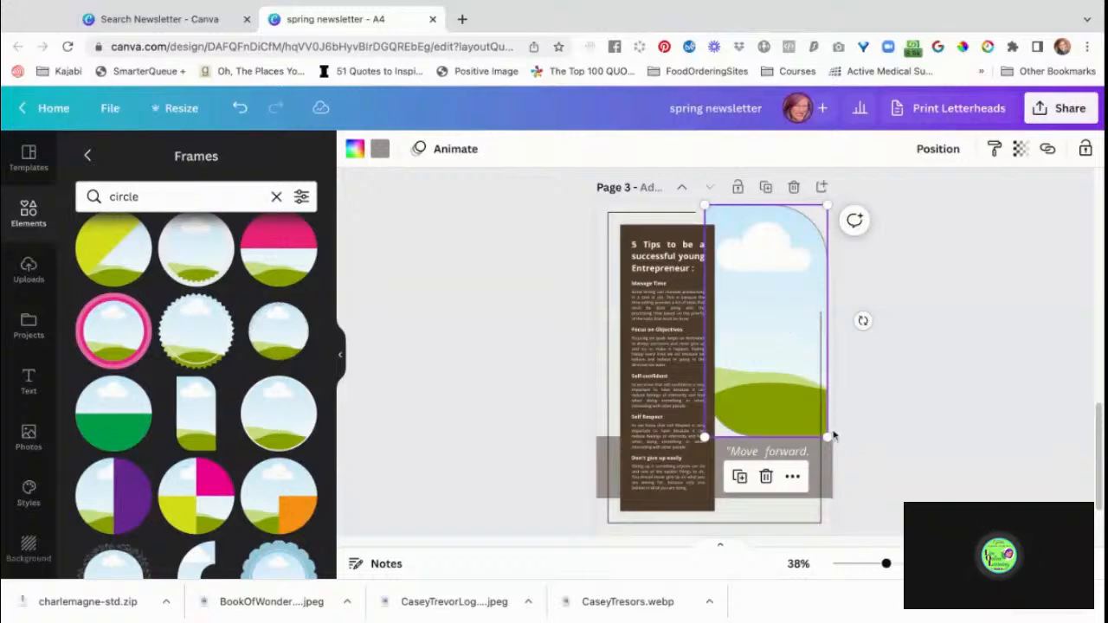
{"action": "left_click_drag", "start_coordinate": [828, 437], "coordinate": [832, 446]}
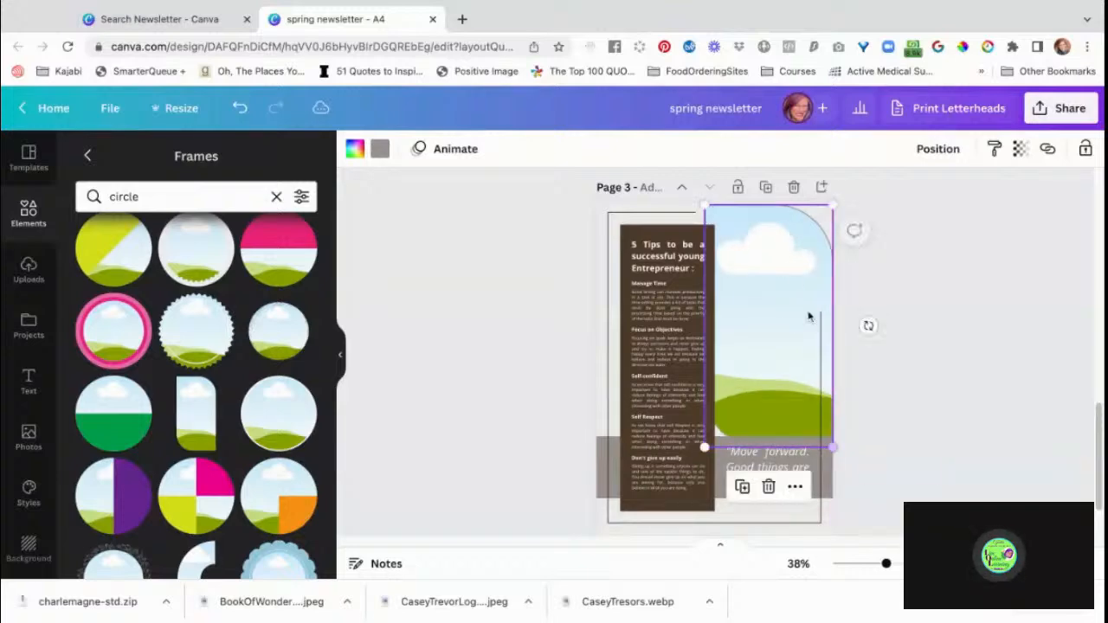
{"action": "left_click_drag", "start_coordinate": [792, 267], "coordinate": [785, 268]}
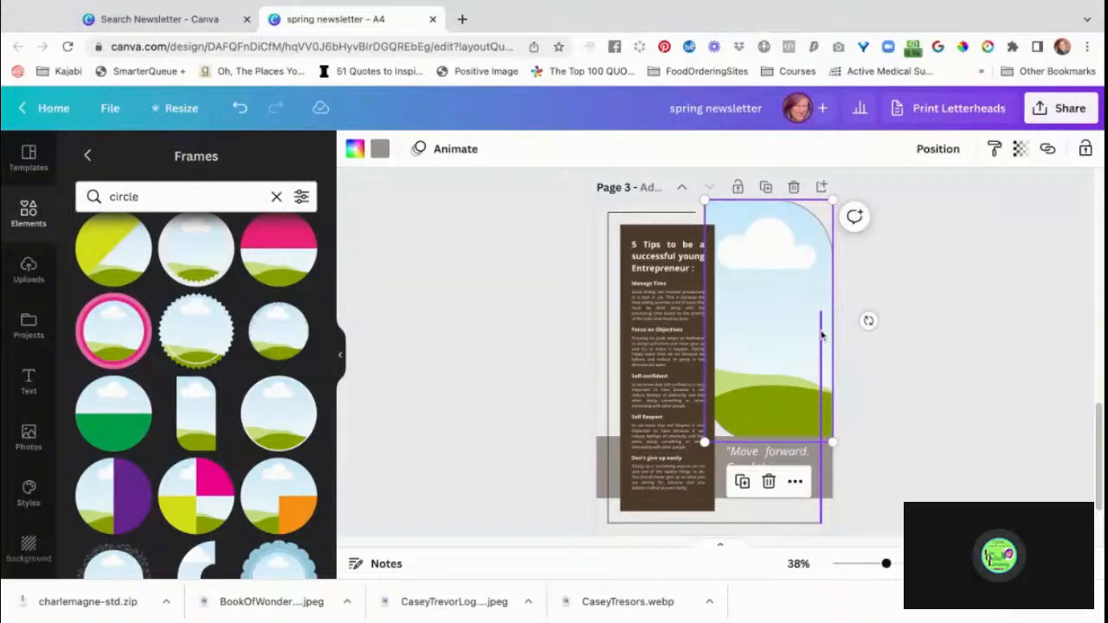
Shorten the vertical border line on page 3's right side so it starts at the quote band below the frame.
{"action": "left_click", "coordinate": [822, 336]}
{"action": "left_click_drag", "start_coordinate": [820, 312], "coordinate": [820, 444]}
{"action": "left_click_drag", "start_coordinate": [820, 450], "coordinate": [820, 451]}
{"action": "left_click", "coordinate": [953, 367]}
Nudge page 3's rounded frame slightly downward.
{"action": "left_click", "coordinate": [797, 268]}
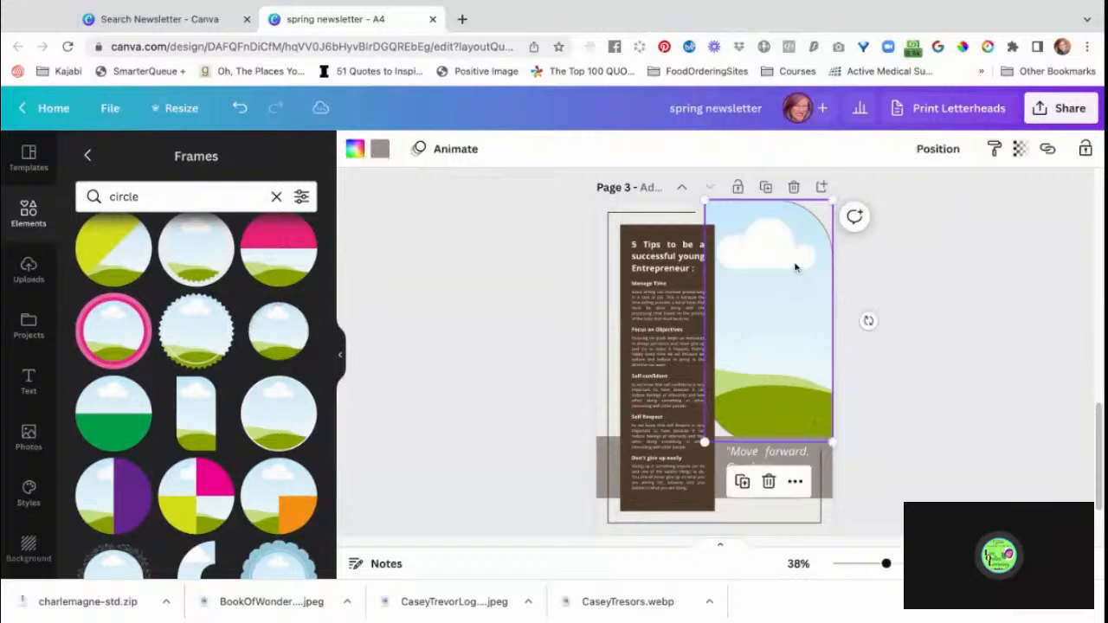
{"action": "left_click_drag", "start_coordinate": [794, 271], "coordinate": [796, 274]}
{"action": "left_click", "coordinate": [917, 316]}
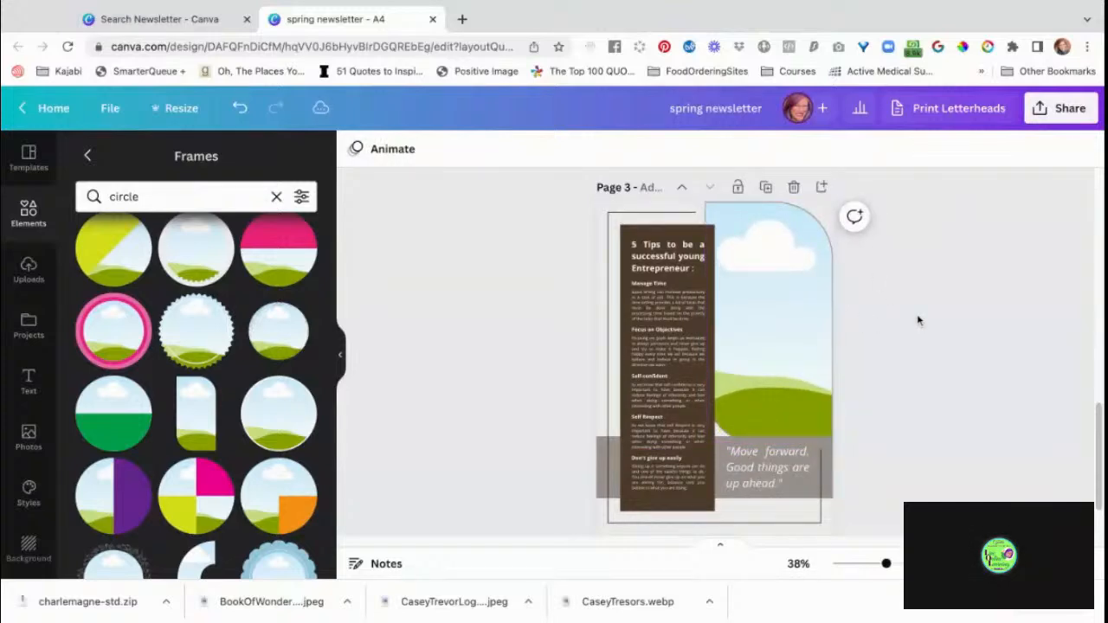
Delete the horizontal border lines along the top and bottom of page 3.
{"action": "left_click", "coordinate": [684, 212]}
{"action": "key", "text": "Delete"}
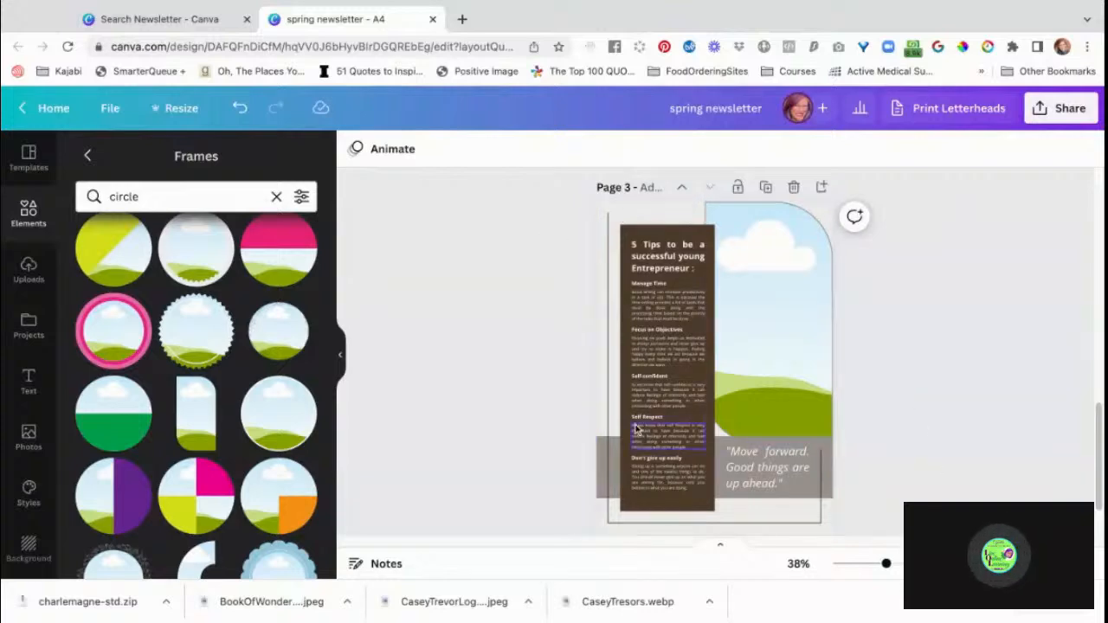
{"action": "left_click", "coordinate": [654, 523]}
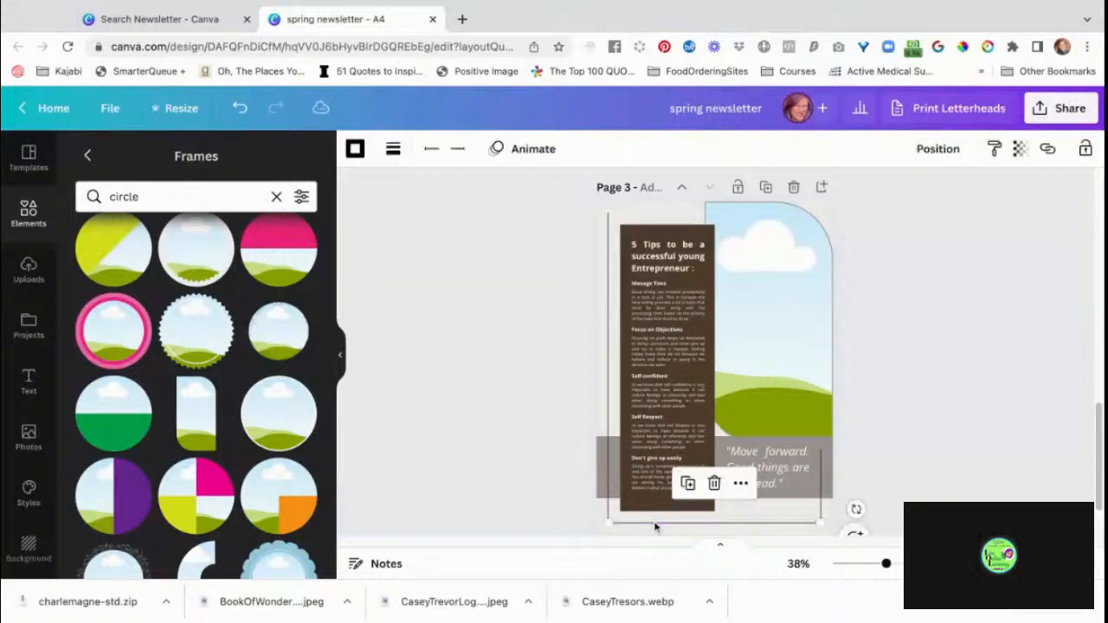
{"action": "key", "text": "Delete"}
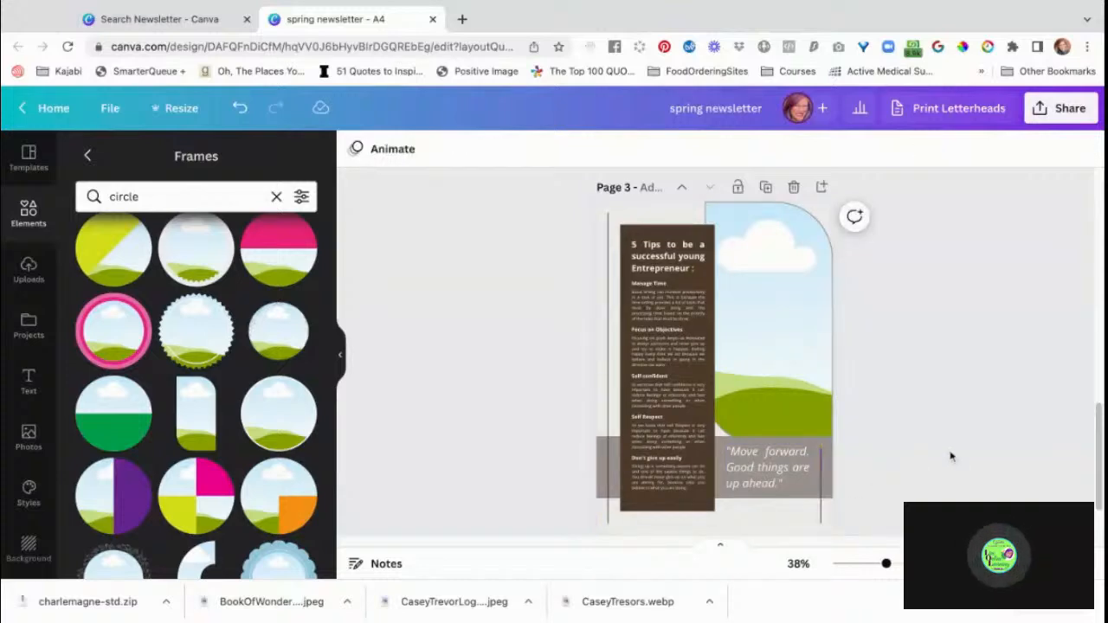
Move the shortened vertical line on page 3 up so it sits beside the "Move forward" quote.
{"action": "scroll", "coordinate": [967, 495], "scroll_direction": "down", "scroll_amount": 2}
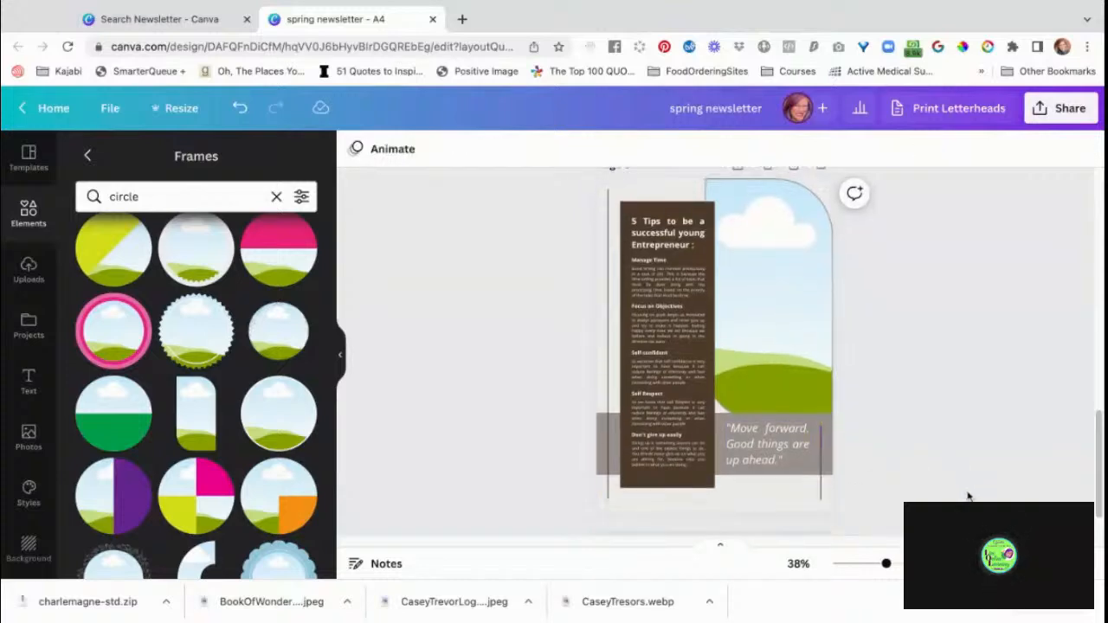
{"action": "left_click", "coordinate": [820, 419]}
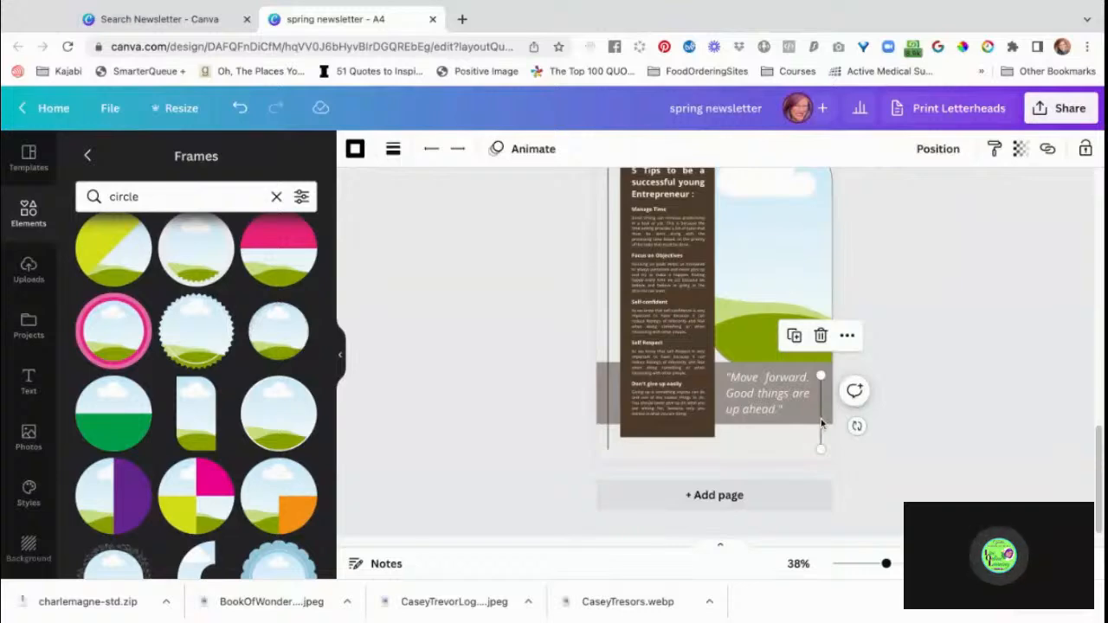
{"action": "left_click_drag", "start_coordinate": [820, 419], "coordinate": [819, 381]}
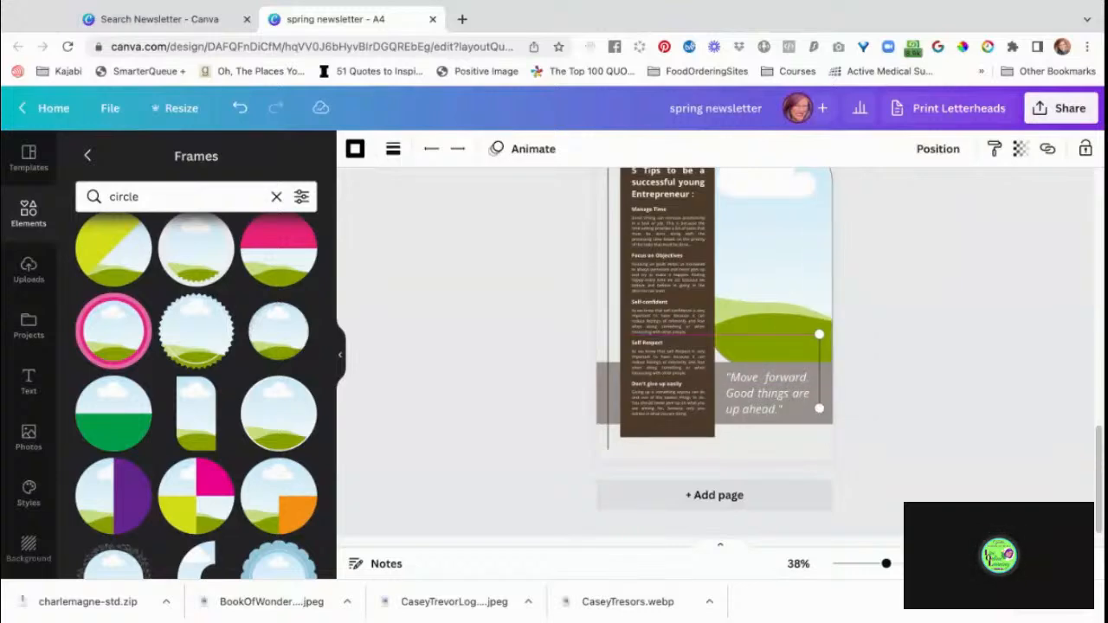
{"action": "left_click", "coordinate": [959, 404]}
{"action": "scroll", "coordinate": [982, 438], "scroll_direction": "up", "scroll_amount": 2}
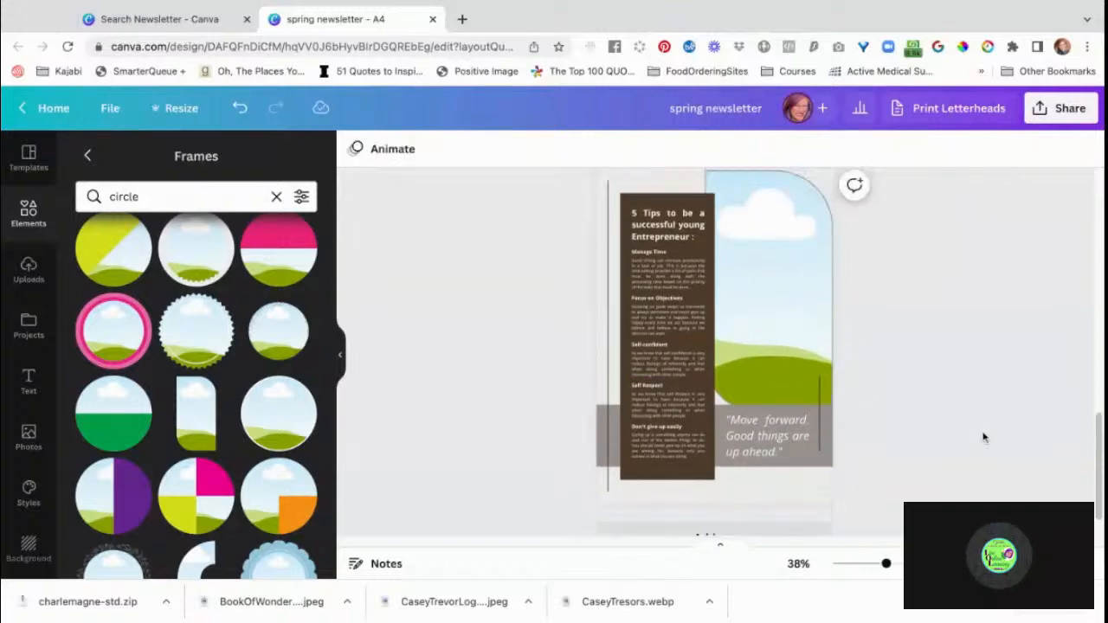
{"action": "scroll", "coordinate": [983, 437], "scroll_direction": "down", "scroll_amount": 2}
{"action": "scroll", "coordinate": [714, 351], "scroll_direction": "up", "scroll_amount": 2}
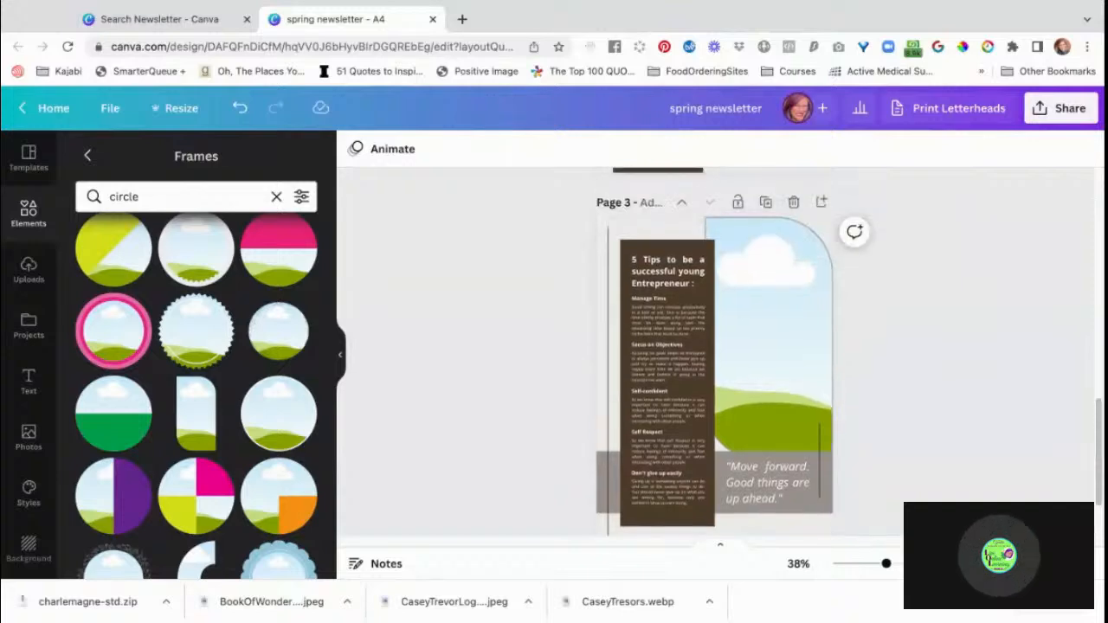
{"action": "scroll", "coordinate": [714, 351], "scroll_direction": "down", "scroll_amount": 2}
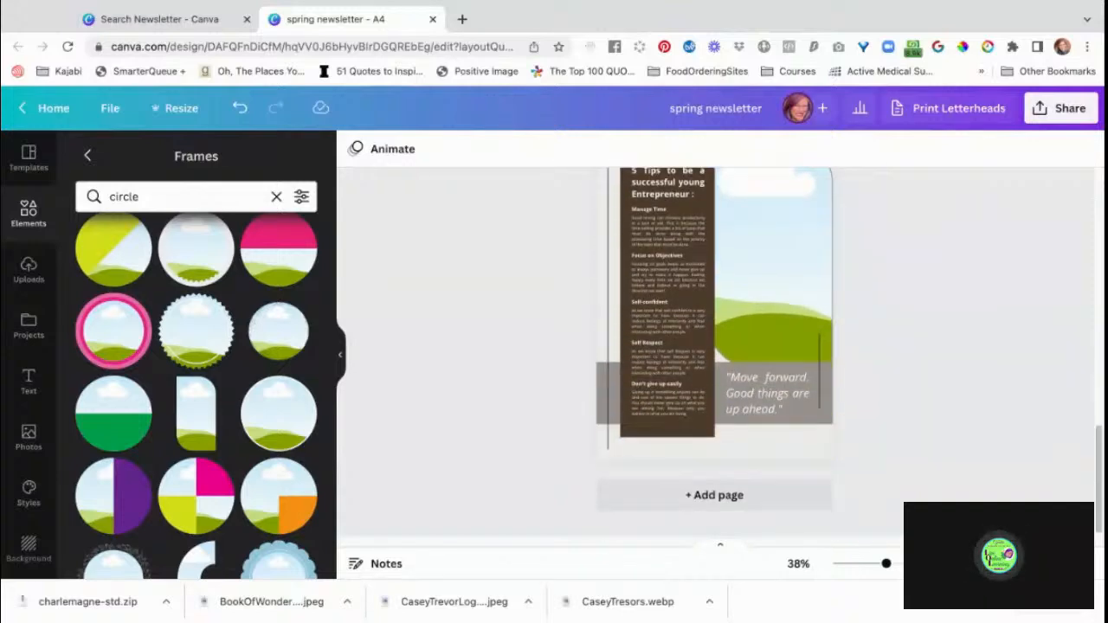
Recolour page 1's header band with the bright green from the Live Online Learning brand kit.
{"action": "scroll", "coordinate": [714, 351], "scroll_direction": "up", "scroll_amount": 10}
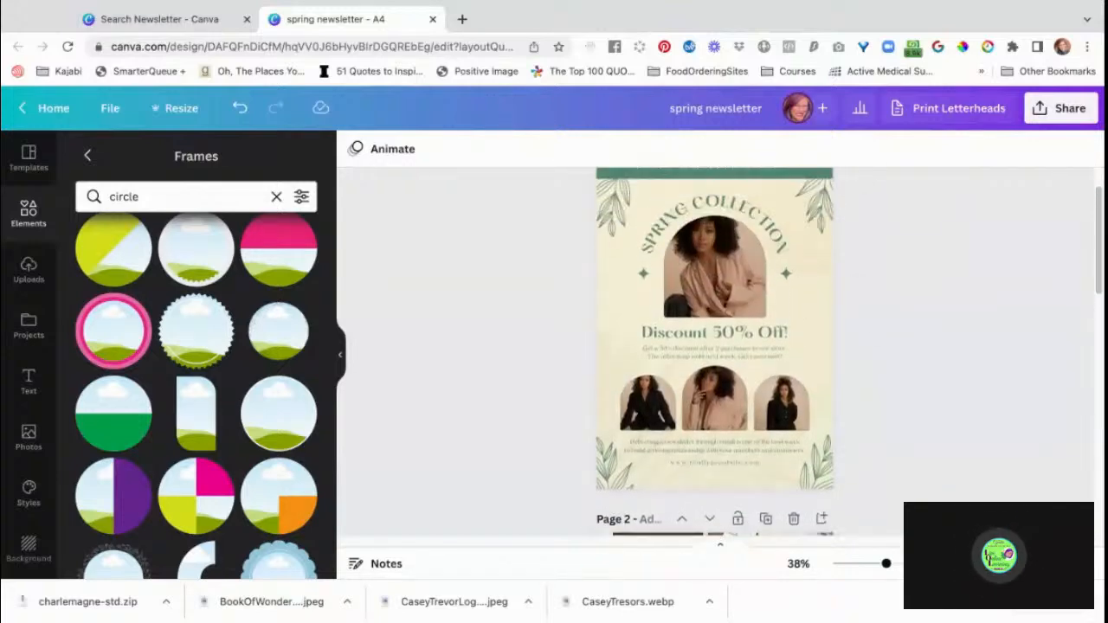
{"action": "scroll", "coordinate": [823, 311], "scroll_direction": "up", "scroll_amount": 2}
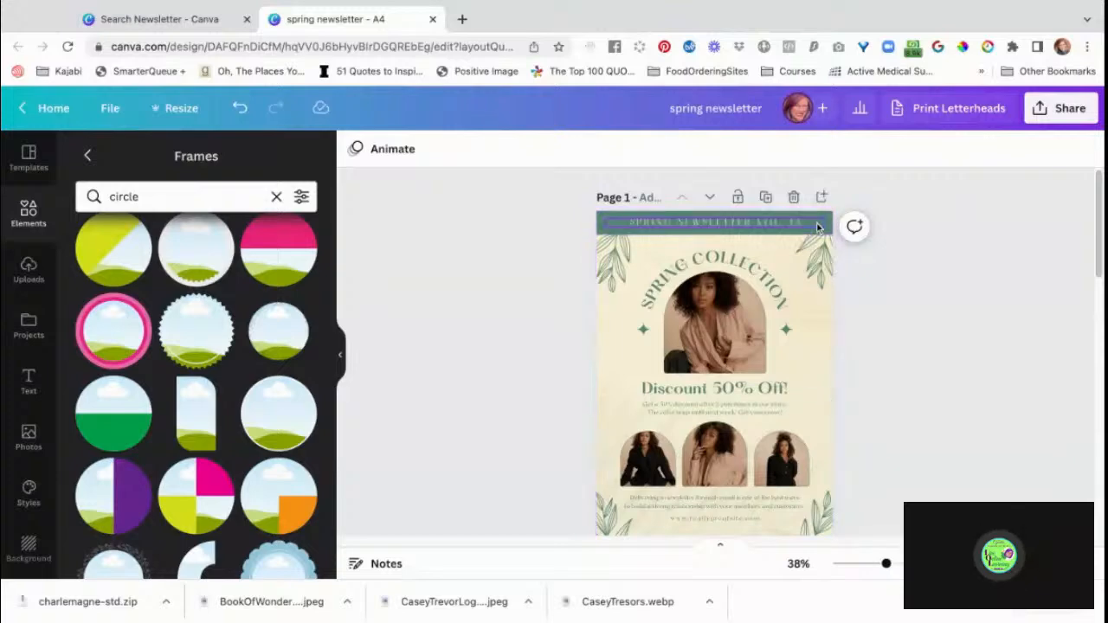
{"action": "left_click", "coordinate": [817, 226]}
{"action": "left_click", "coordinate": [744, 216]}
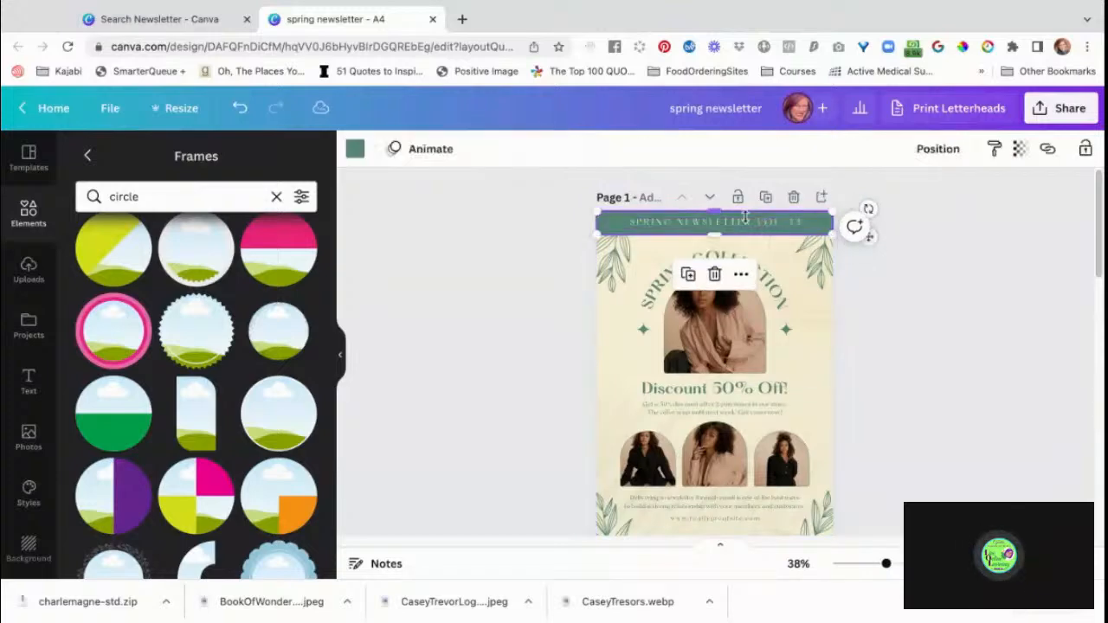
{"action": "left_click", "coordinate": [355, 149]}
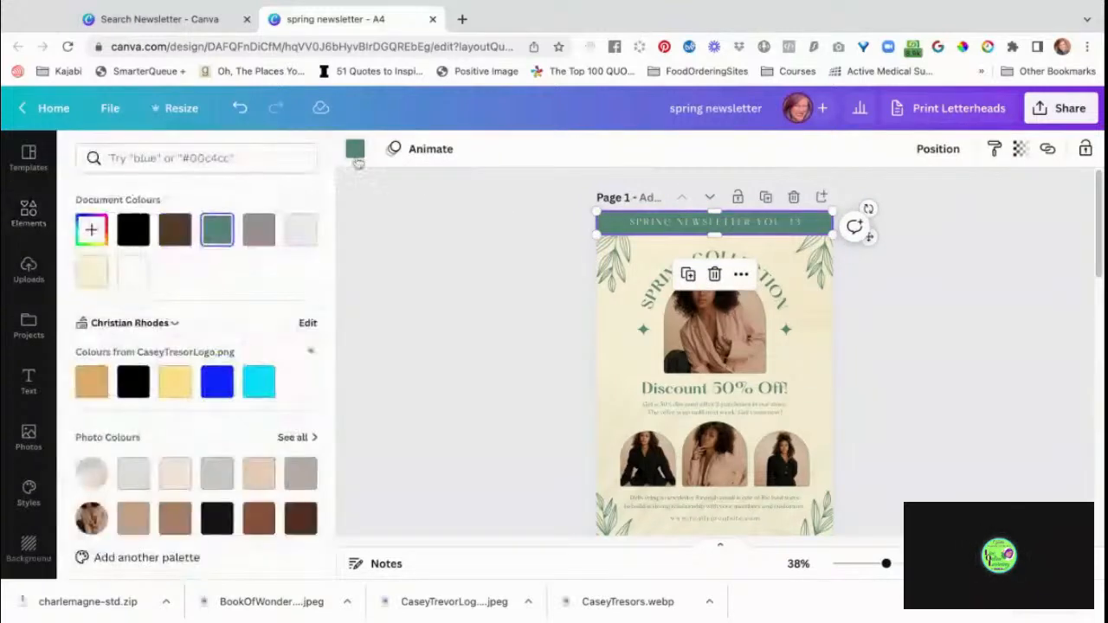
{"action": "left_click", "coordinate": [165, 324]}
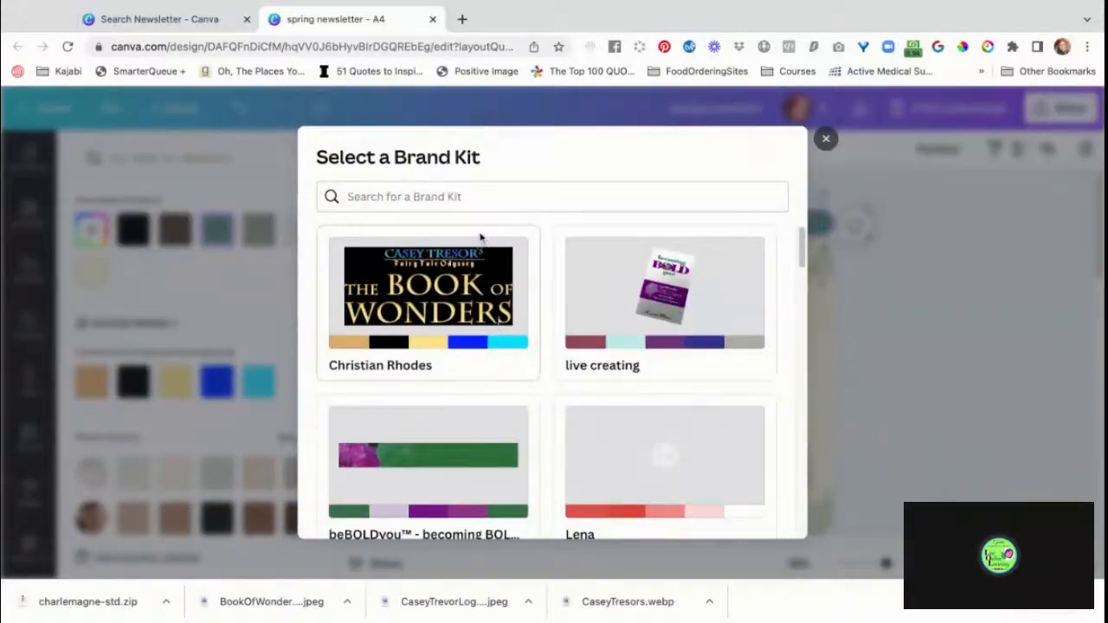
{"action": "left_click", "coordinate": [482, 204]}
{"action": "type", "text": "live"}
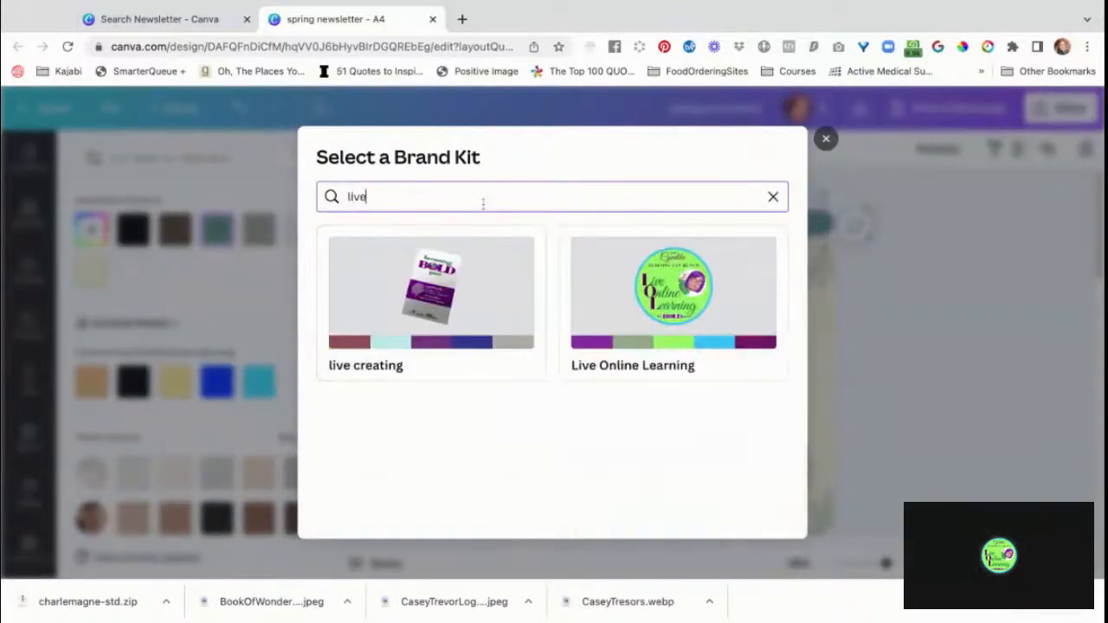
{"action": "left_click", "coordinate": [700, 322]}
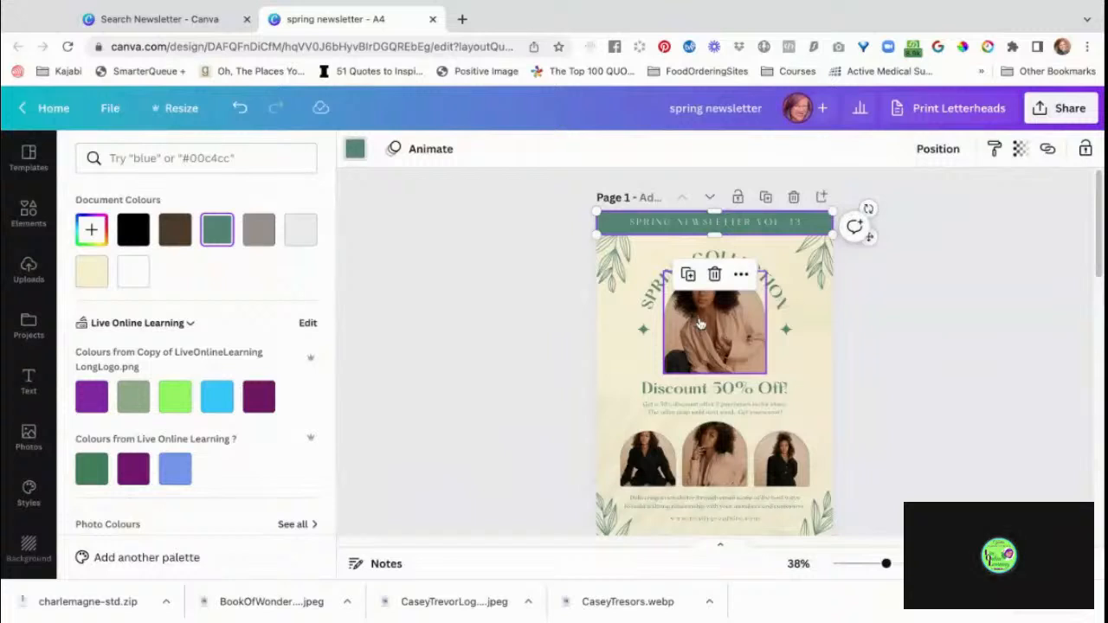
{"action": "left_click", "coordinate": [174, 400]}
Set the header text on page 1 to the brand kit's dark purple, #6f1964.
{"action": "left_click", "coordinate": [645, 225]}
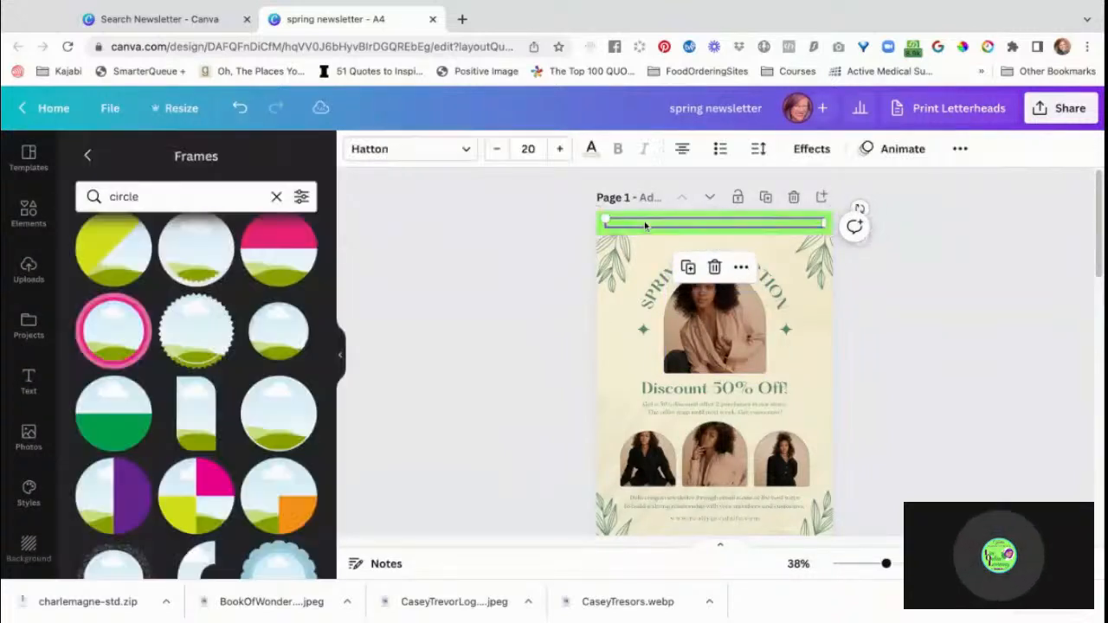
{"action": "left_click", "coordinate": [591, 151]}
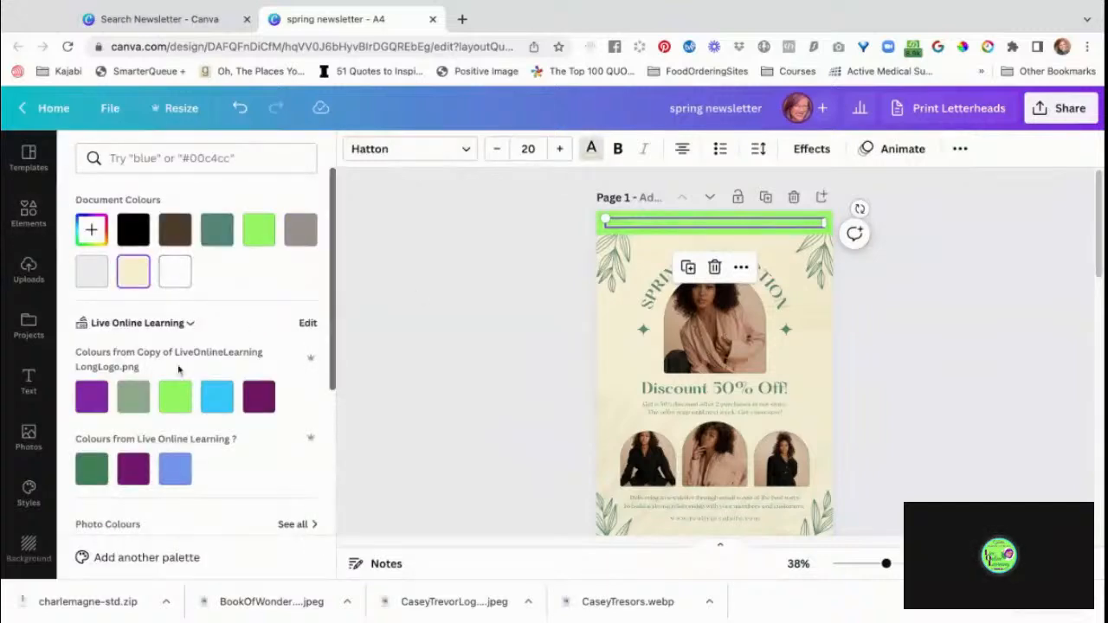
{"action": "left_click", "coordinate": [254, 400]}
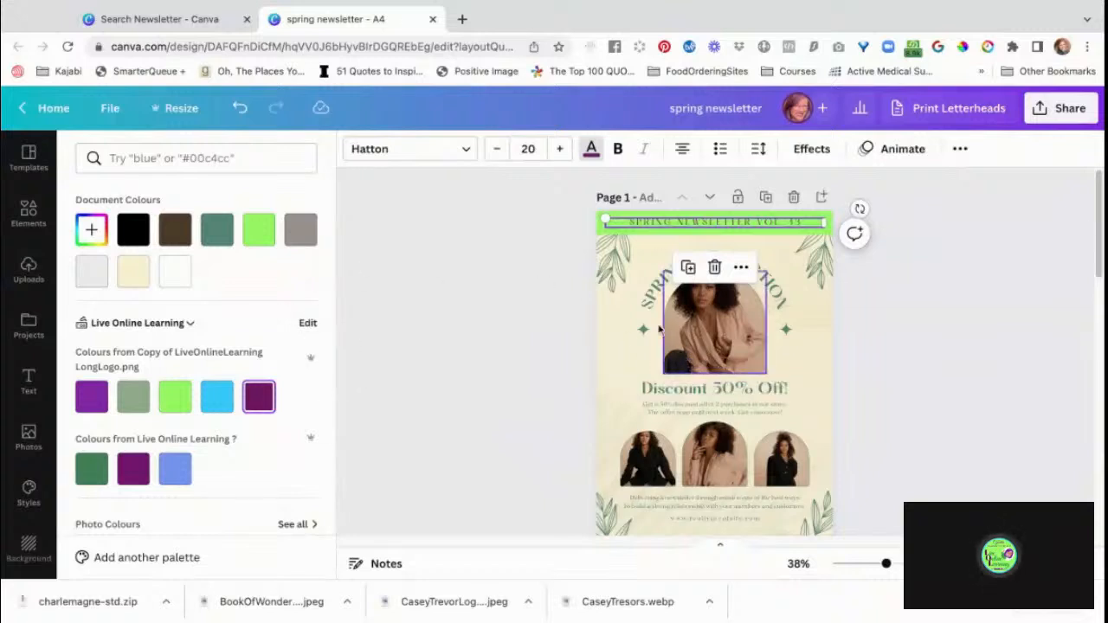
Replace the curved "Spring Collection" title on page 1 with "LIVE CREATING ON CLUBHOUSE".
{"action": "left_click", "coordinate": [645, 305]}
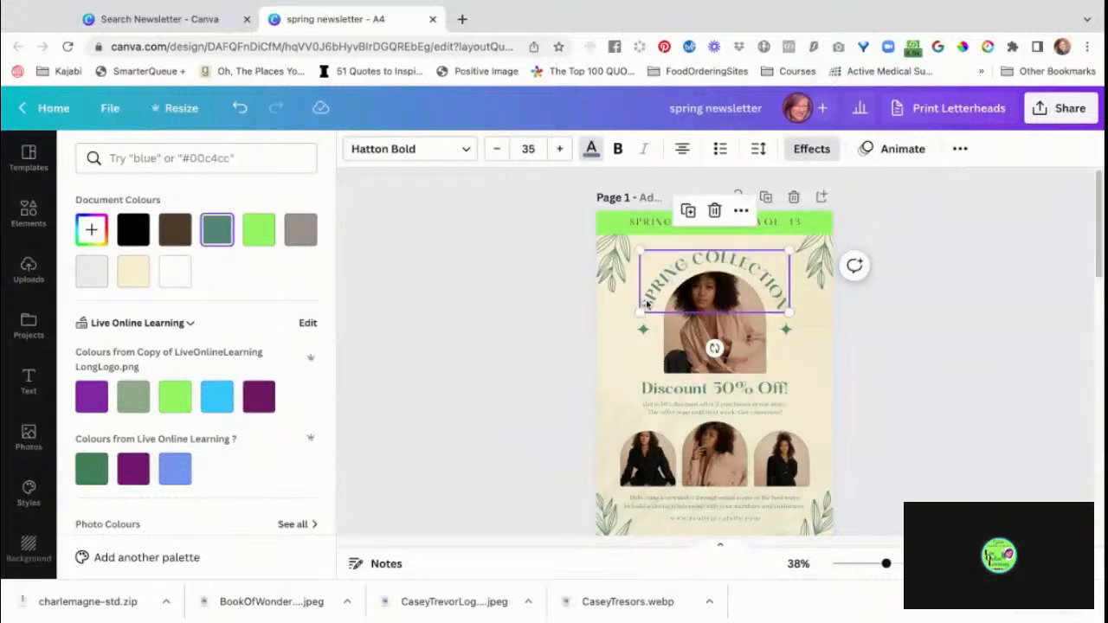
{"action": "left_click", "coordinate": [645, 304]}
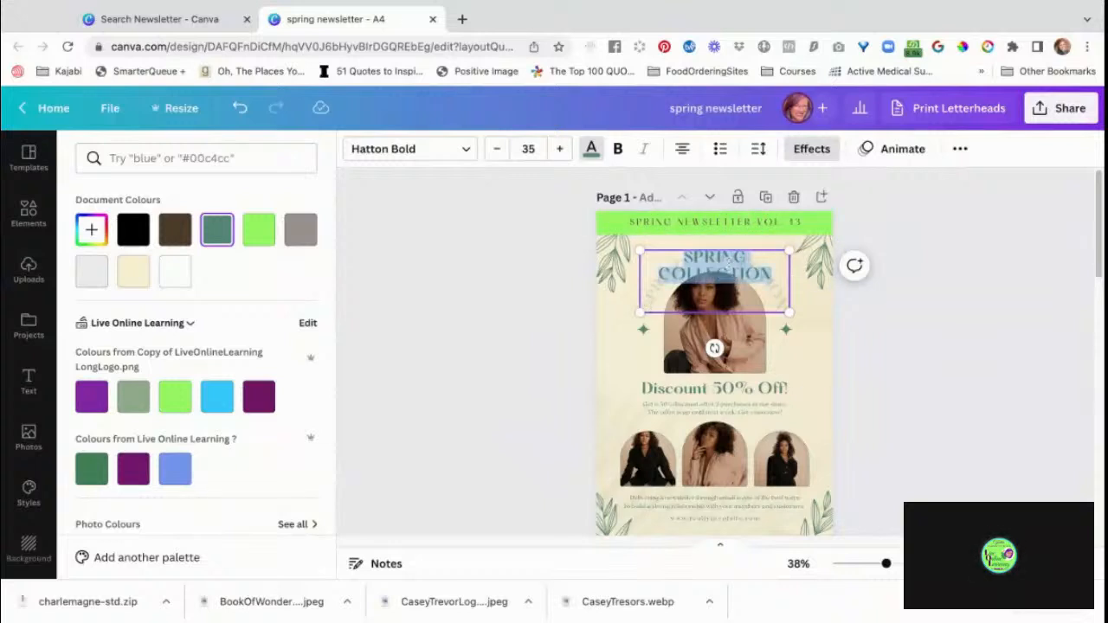
{"action": "type", "text": "LIVE C"}
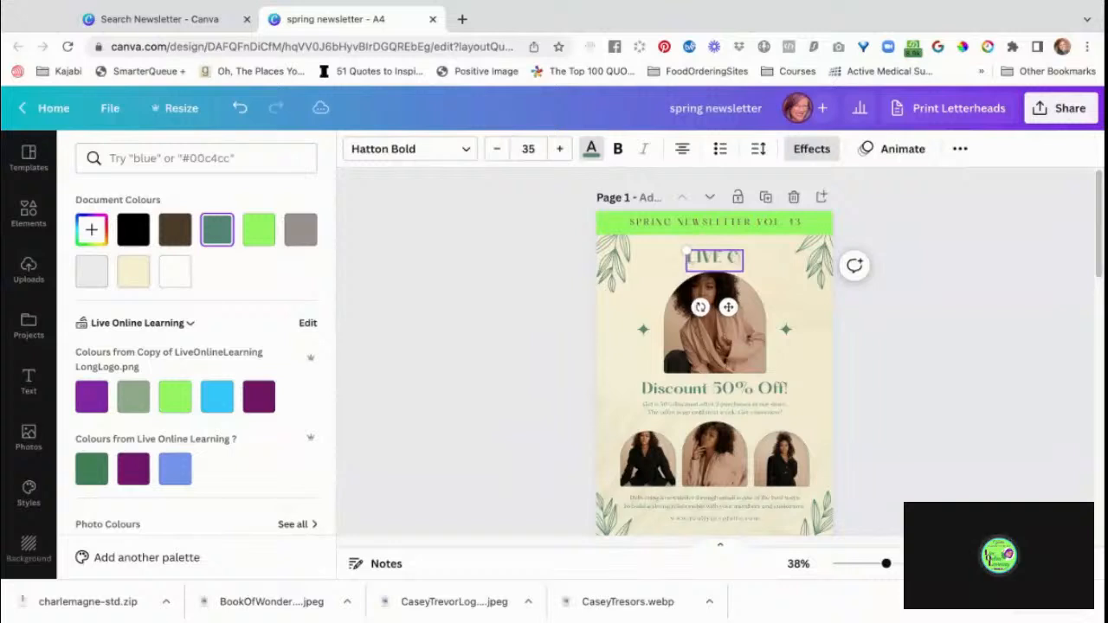
{"action": "type", "text": "REATING"}
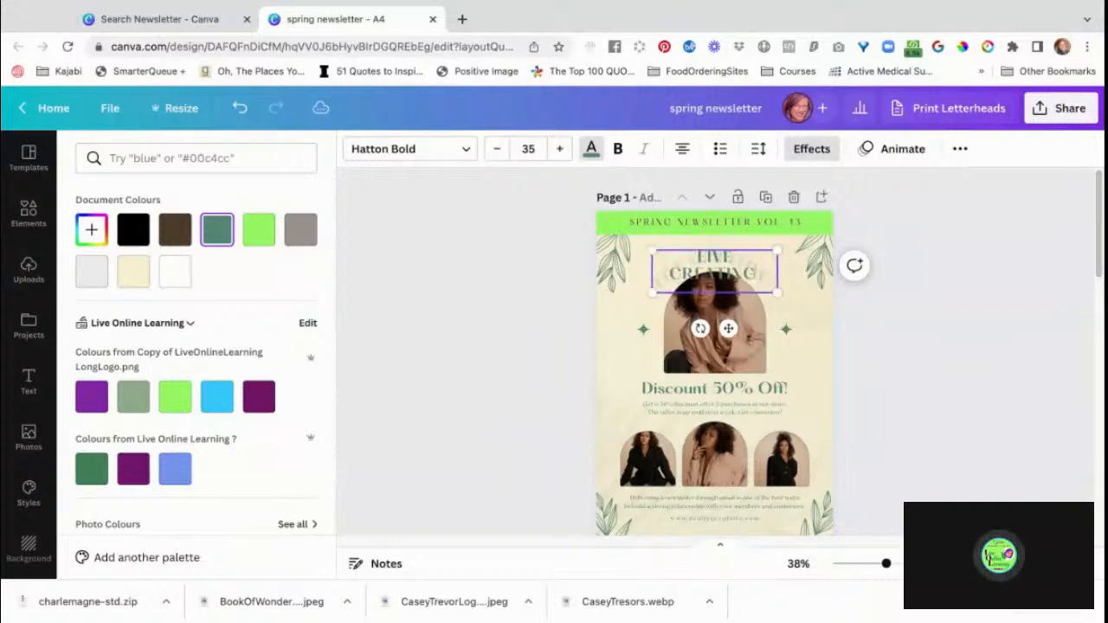
{"action": "type", "text": " ON CLUBH"}
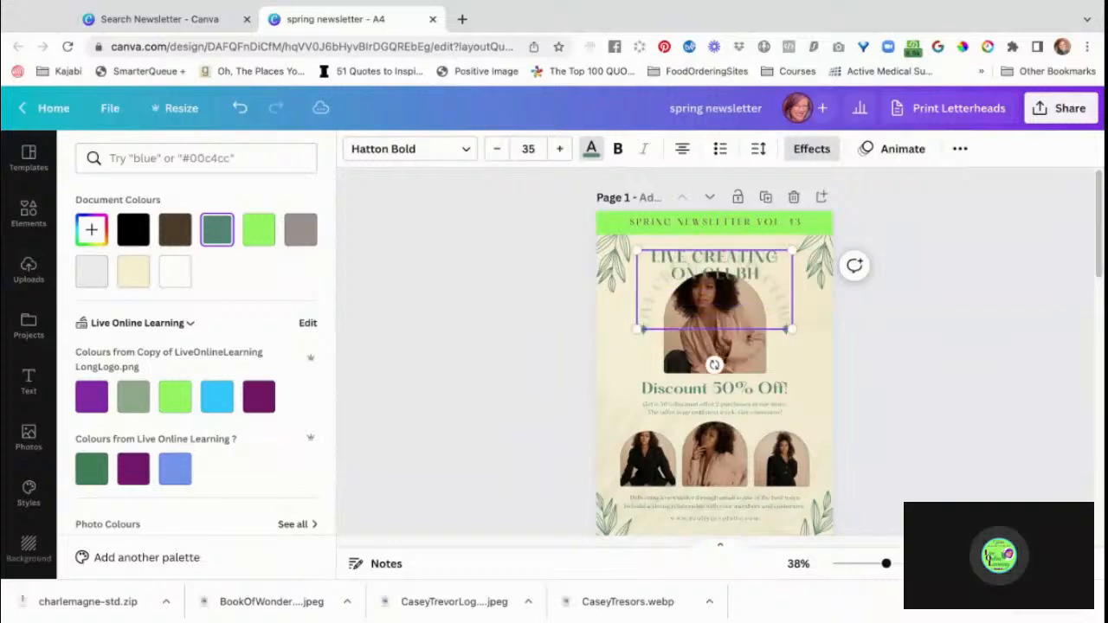
{"action": "type", "text": "OUSE"}
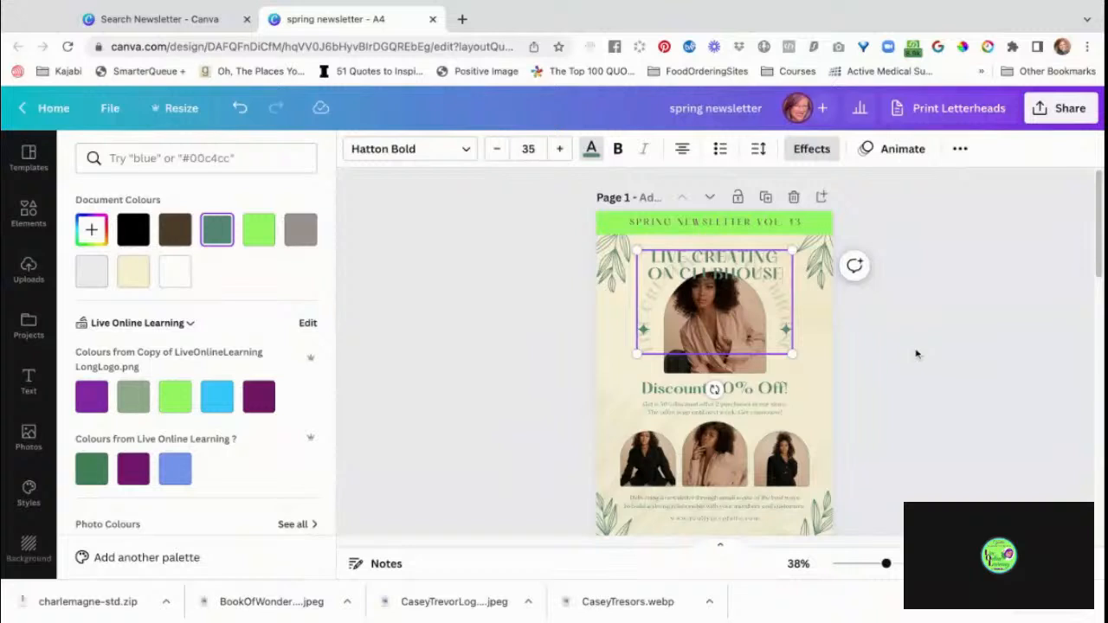
{"action": "left_click", "coordinate": [933, 390]}
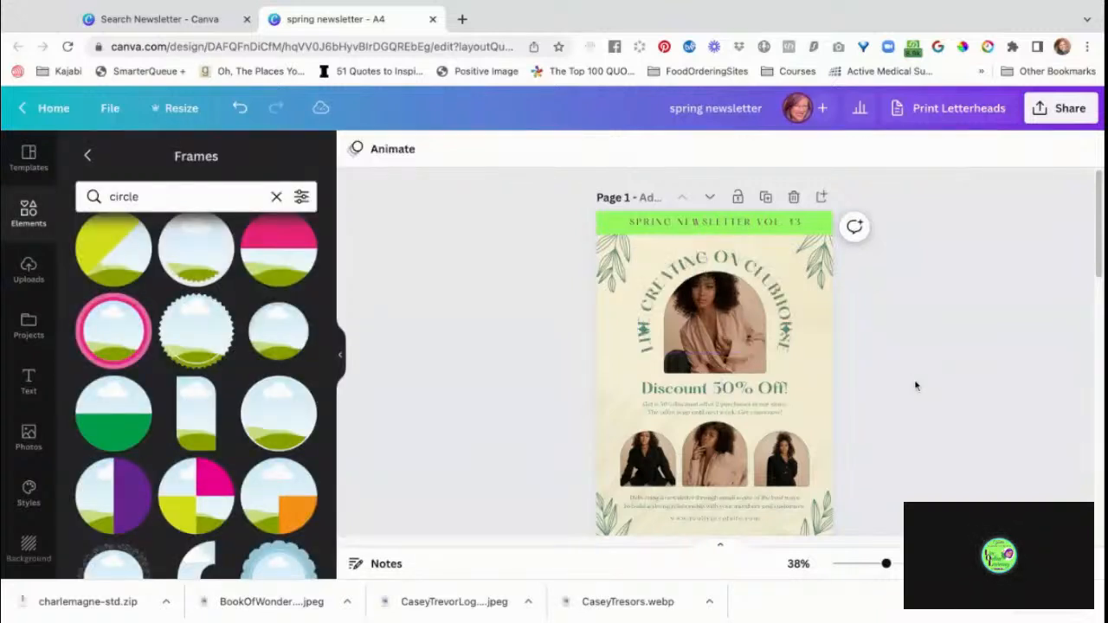
Recolour page 1's curved title with the brand kit's dark purple, #6f1964, and apply that colour change across all pages.
{"action": "left_click", "coordinate": [760, 272]}
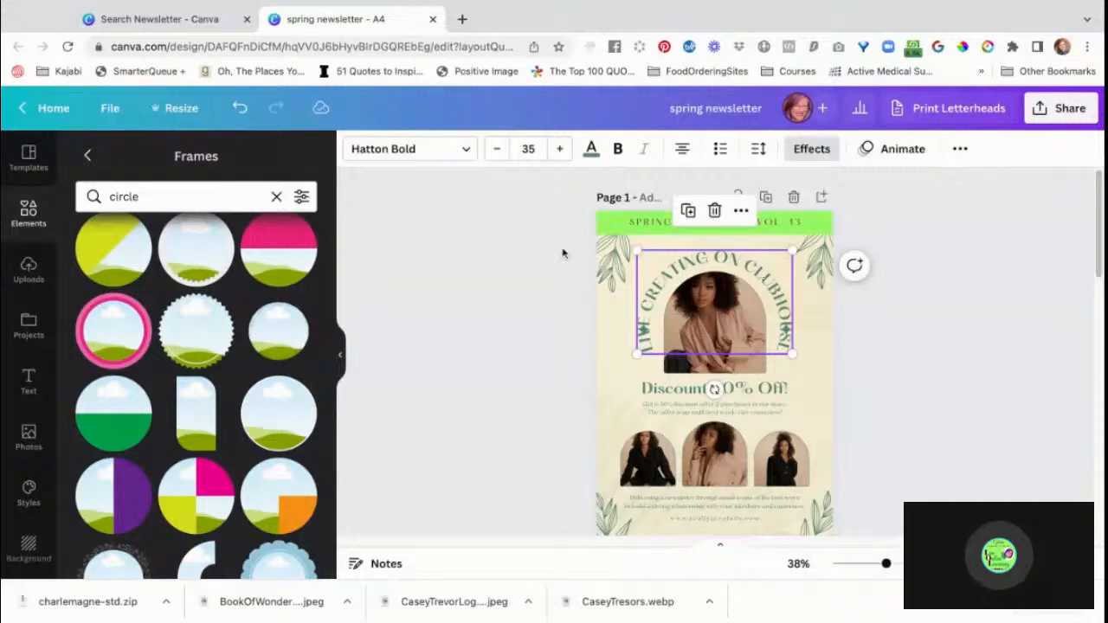
{"action": "left_click", "coordinate": [591, 151]}
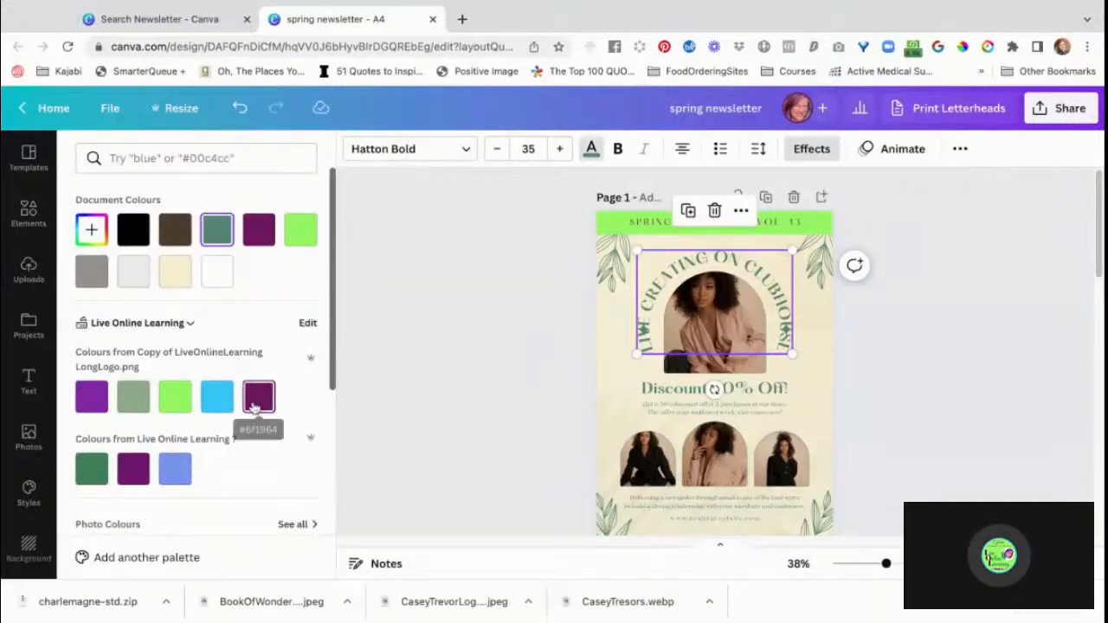
{"action": "left_click", "coordinate": [256, 403]}
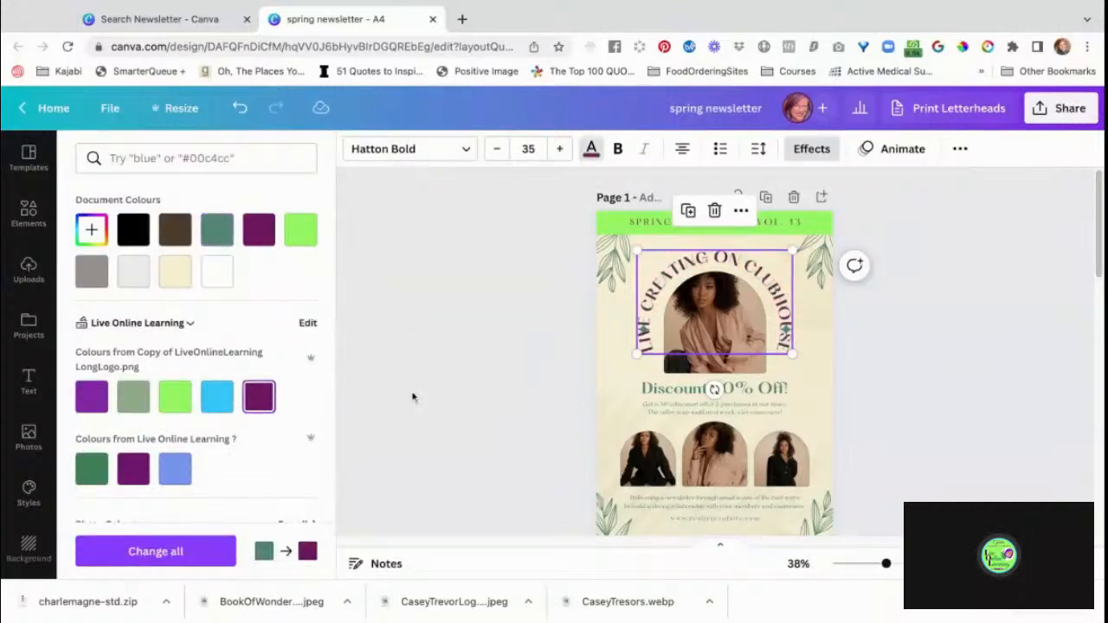
{"action": "left_click", "coordinate": [182, 552]}
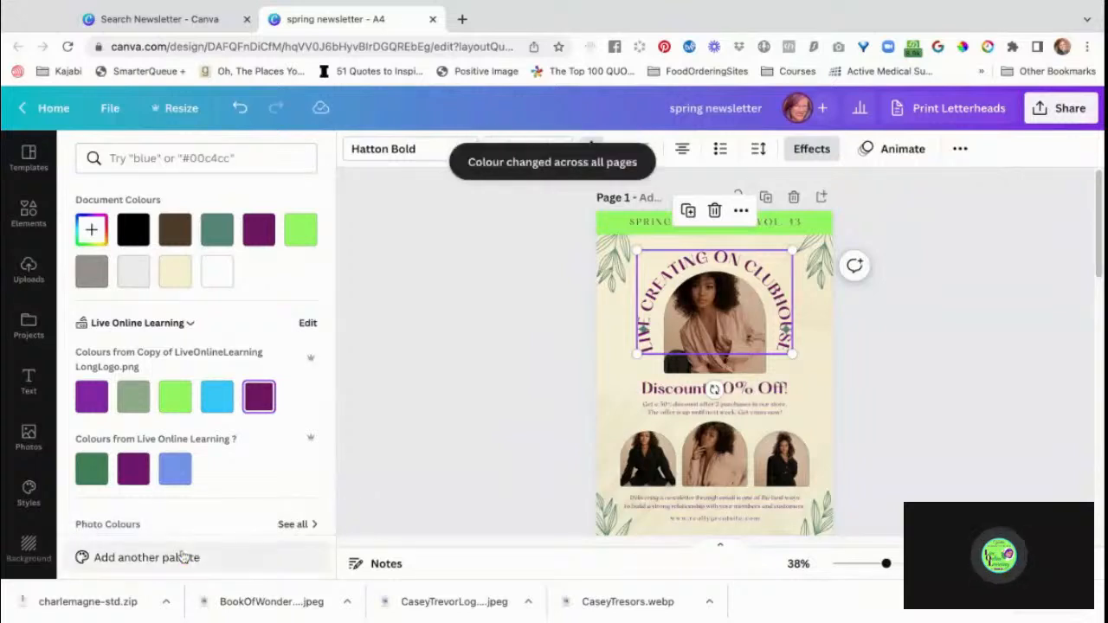
{"action": "left_click", "coordinate": [450, 444]}
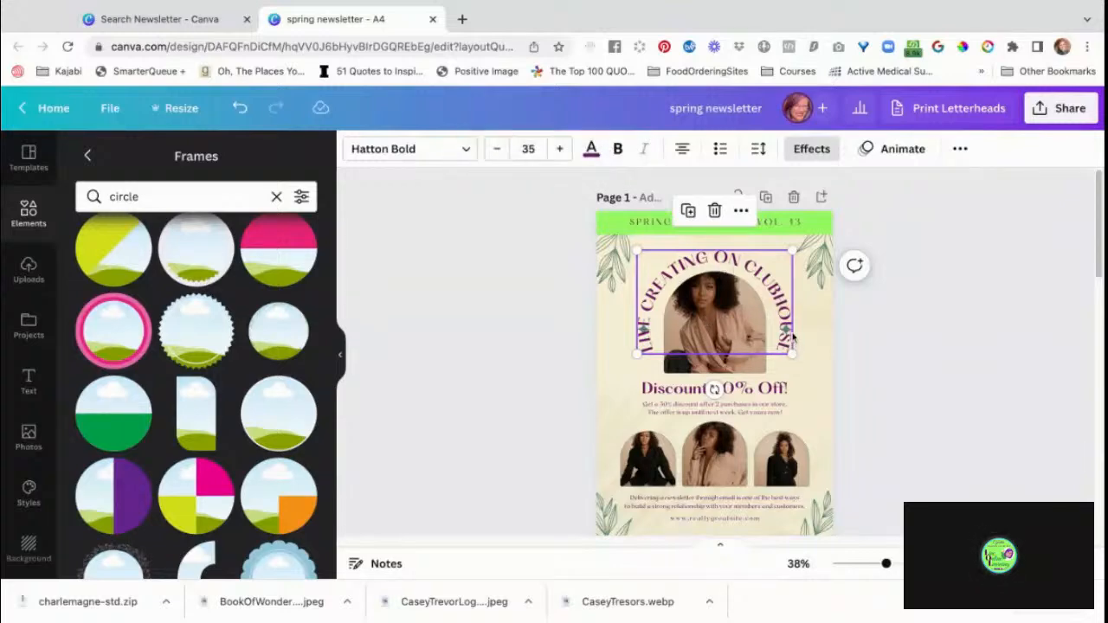
Move page 1's curved title up clear of the two star ornaments.
{"action": "left_click_drag", "start_coordinate": [791, 337], "coordinate": [773, 290]}
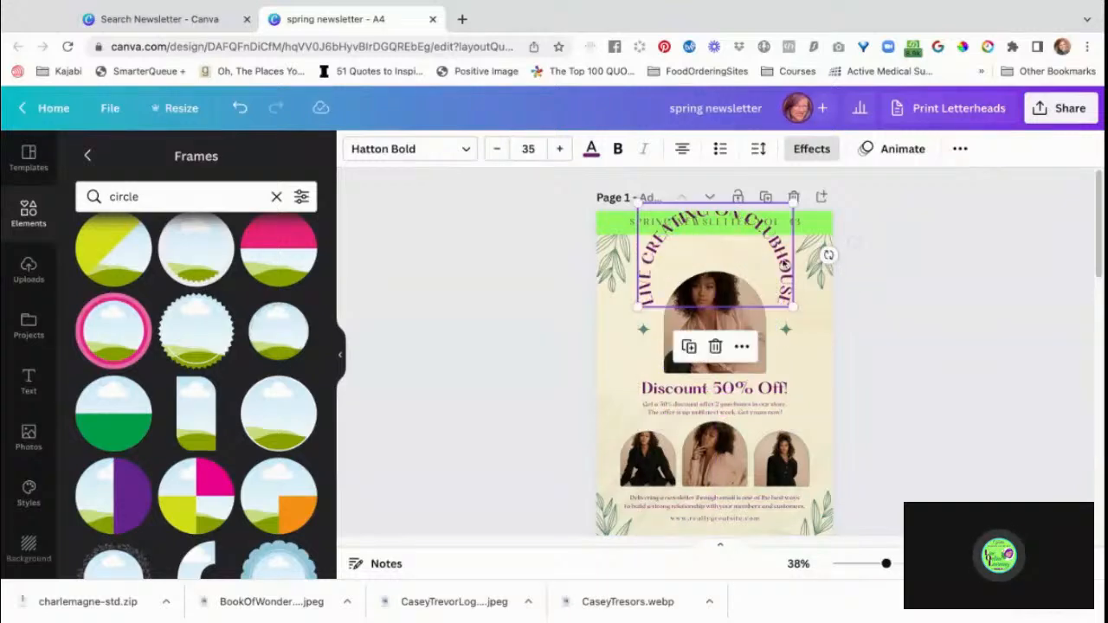
{"action": "left_click", "coordinate": [786, 331]}
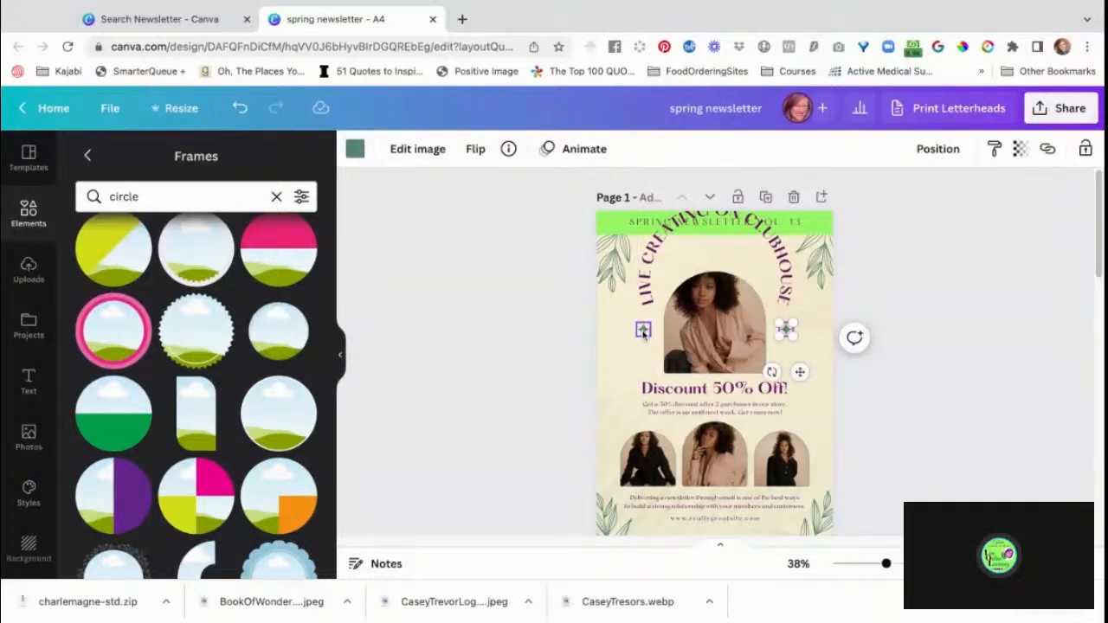
{"action": "left_click", "coordinate": [643, 331], "text": "shift"}
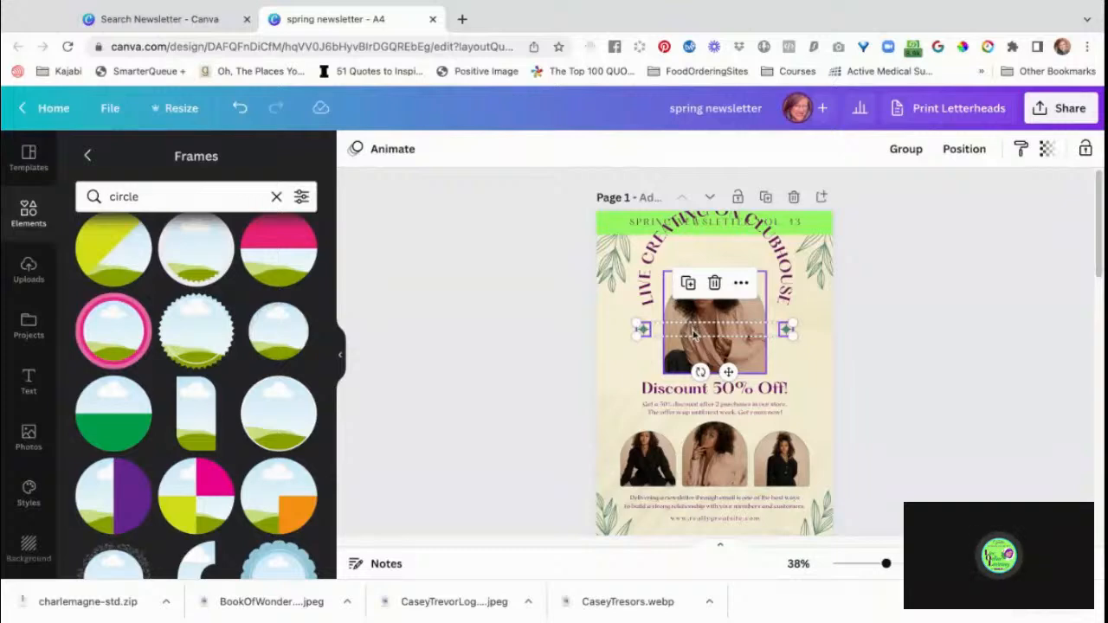
{"action": "left_click_drag", "start_coordinate": [694, 334], "coordinate": [694, 338]}
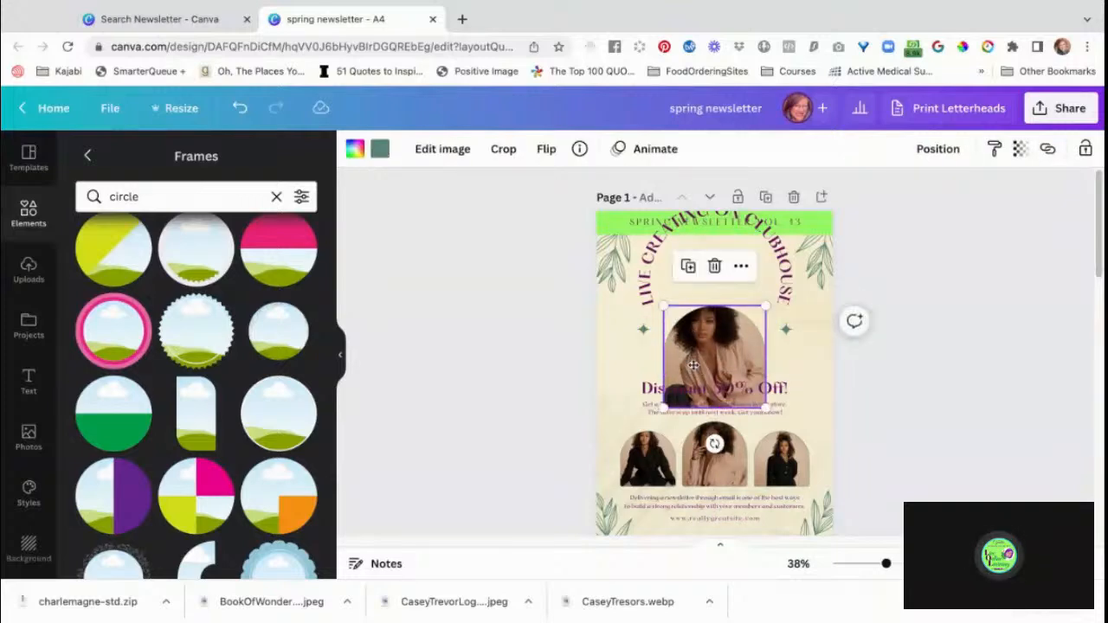
{"action": "key", "text": "ctrl+z"}
Shift both star ornaments on page 1 down together so they flank the lower edge of the main arched photo.
{"action": "left_click", "coordinate": [643, 333]}
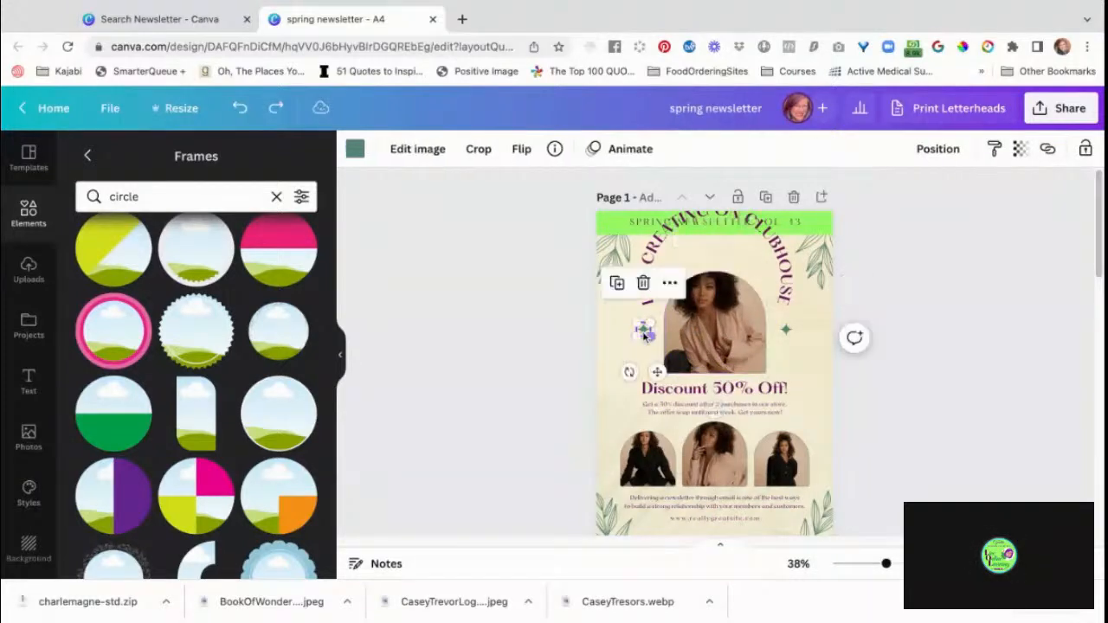
{"action": "left_click", "coordinate": [788, 332], "text": "shift"}
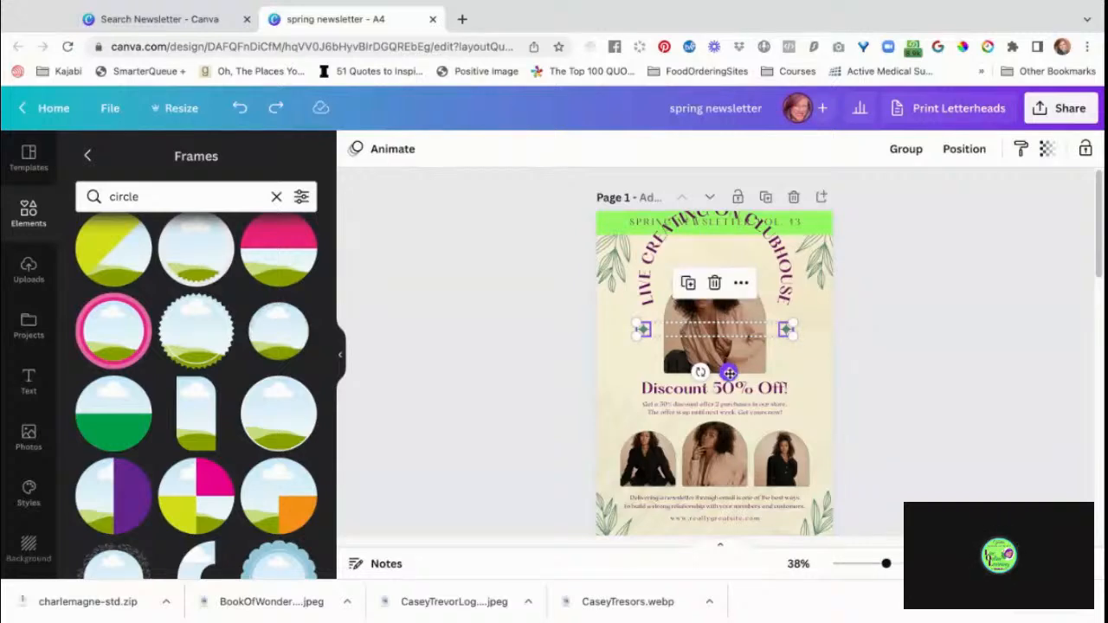
{"action": "left_click_drag", "start_coordinate": [730, 373], "coordinate": [730, 410]}
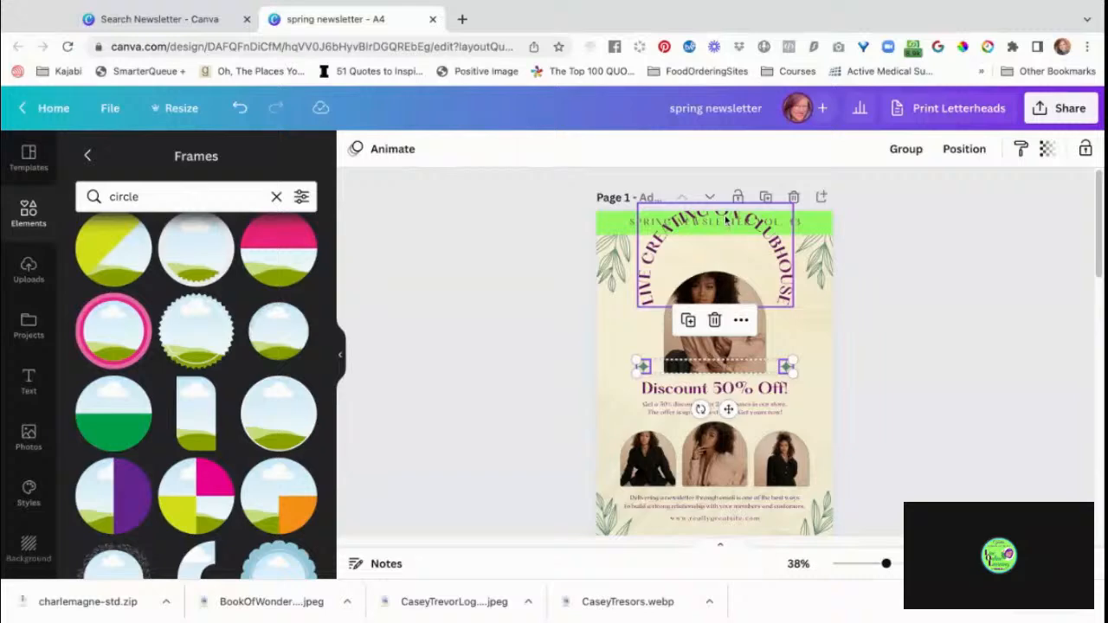
Move the curved "LIVE CREATING ON CLUBHOUSE" title back around the main photo and set its curve to 35.
{"action": "left_click_drag", "start_coordinate": [726, 221], "coordinate": [725, 269]}
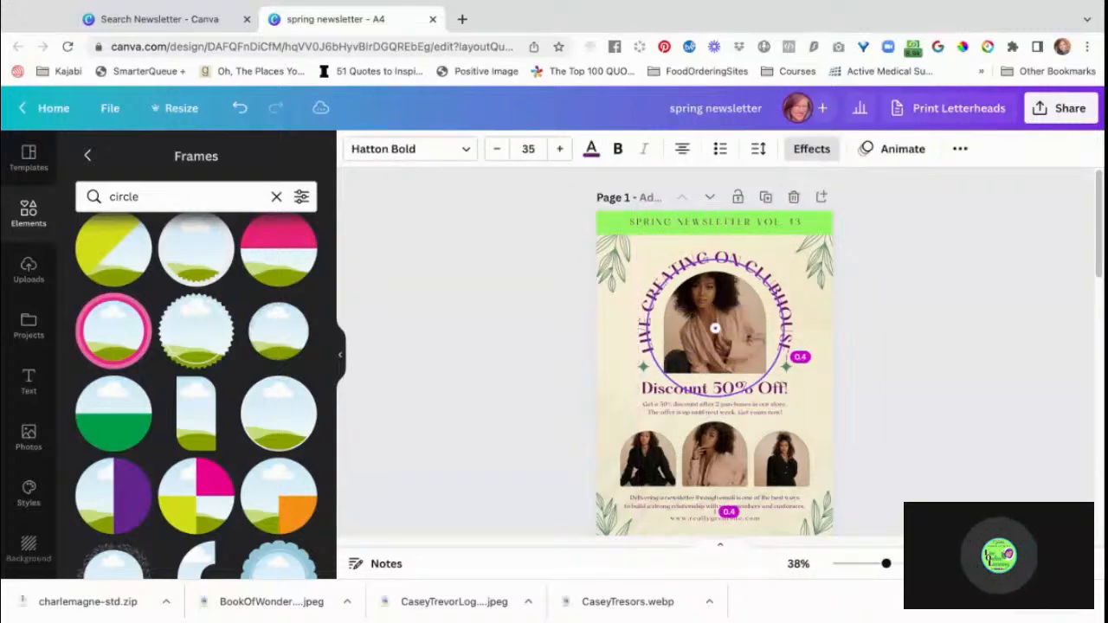
{"action": "left_click_drag", "start_coordinate": [715, 328], "coordinate": [715, 320]}
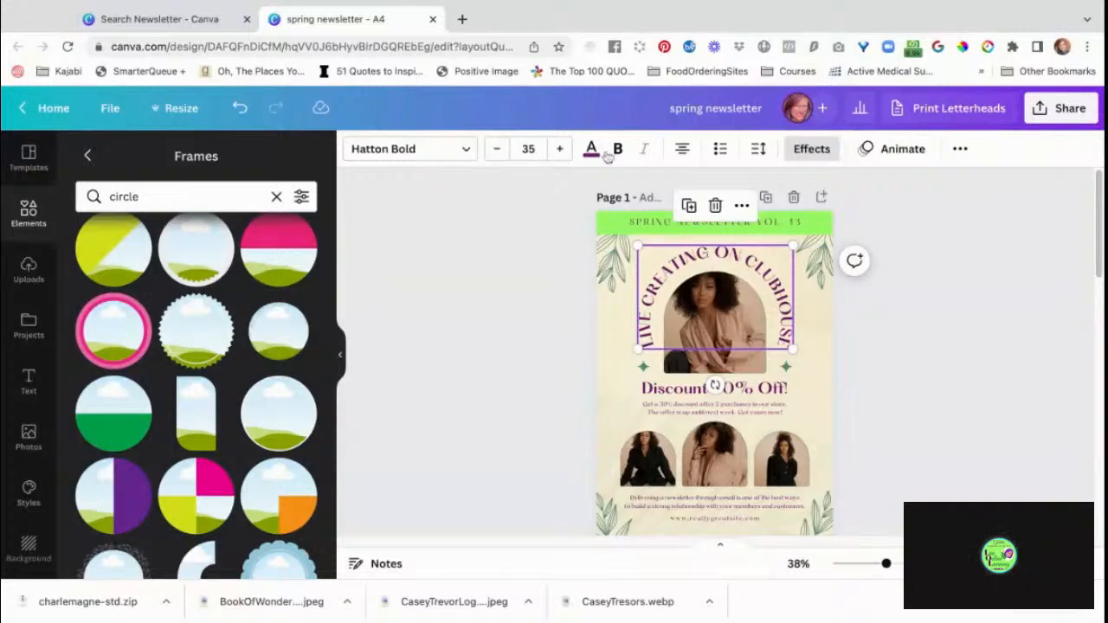
{"action": "left_click", "coordinate": [823, 152]}
{"action": "scroll", "coordinate": [268, 506], "scroll_direction": "down", "scroll_amount": 3}
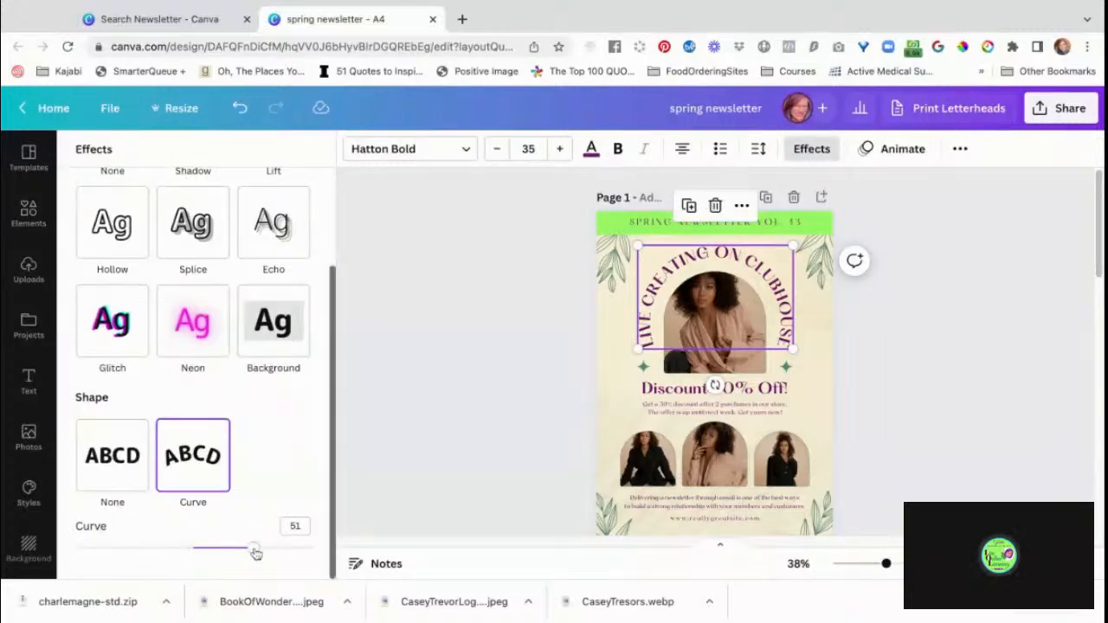
{"action": "left_click_drag", "start_coordinate": [255, 552], "coordinate": [234, 547]}
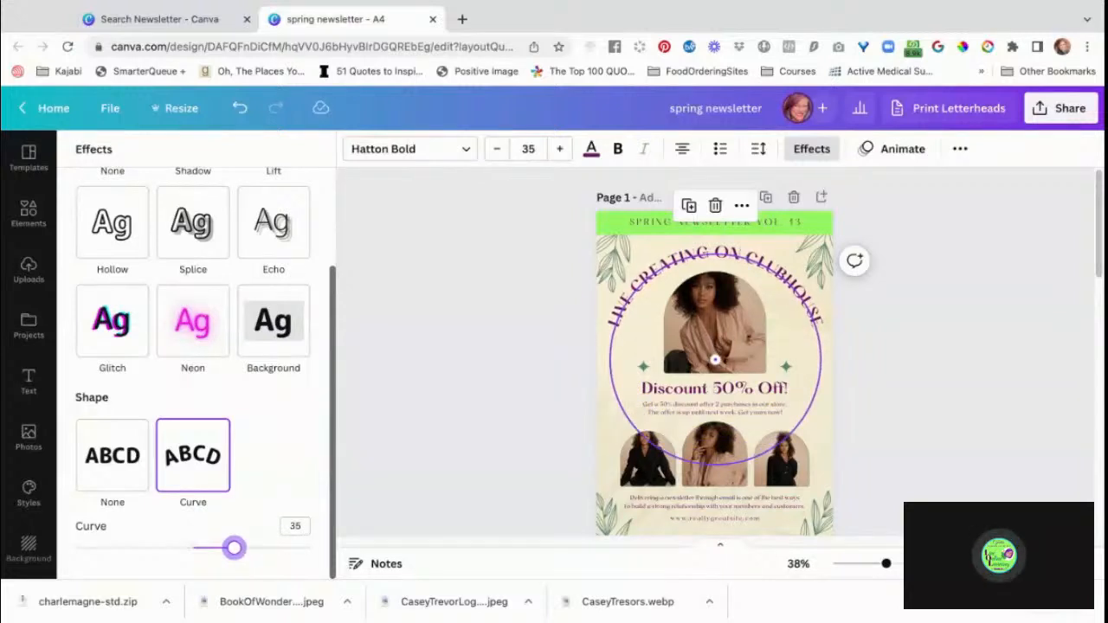
{"action": "left_click", "coordinate": [936, 401]}
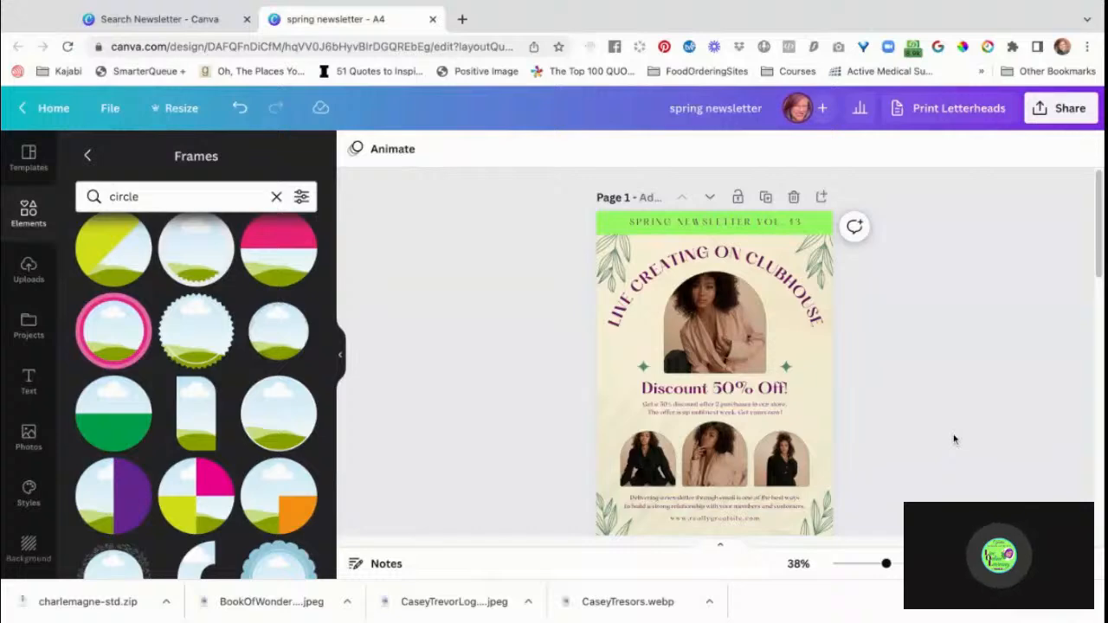
Search the uploads by the person's name and place the brick-wall portrait with the blue scarf in page 1's main arched frame.
{"action": "scroll", "coordinate": [952, 433], "scroll_direction": "down", "scroll_amount": 2}
{"action": "scroll", "coordinate": [952, 439], "scroll_direction": "up", "scroll_amount": 1}
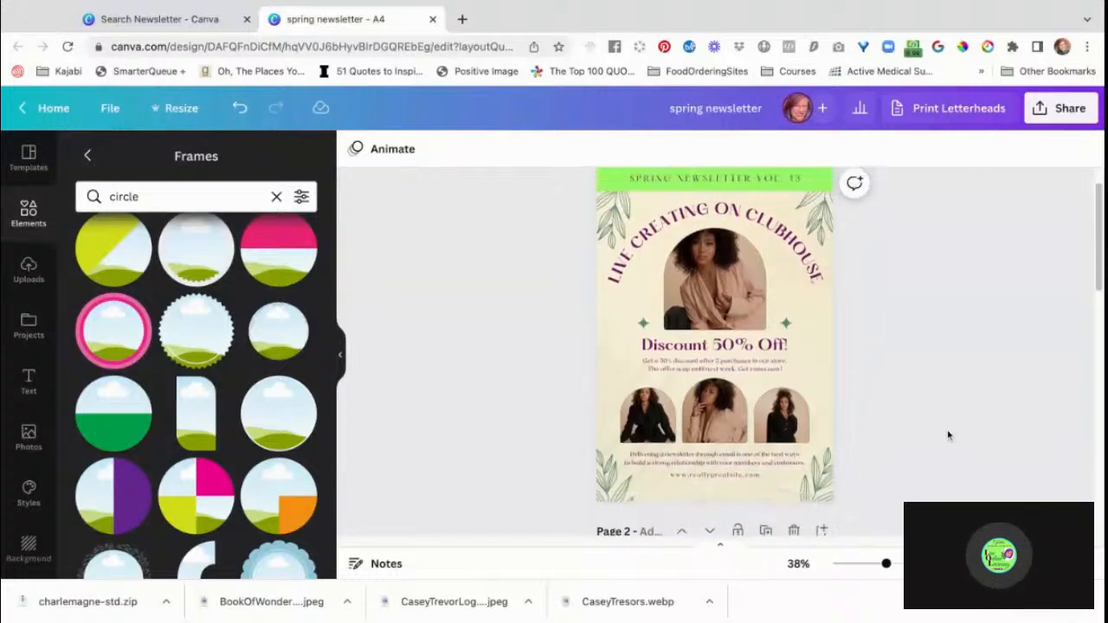
{"action": "left_click", "coordinate": [732, 314]}
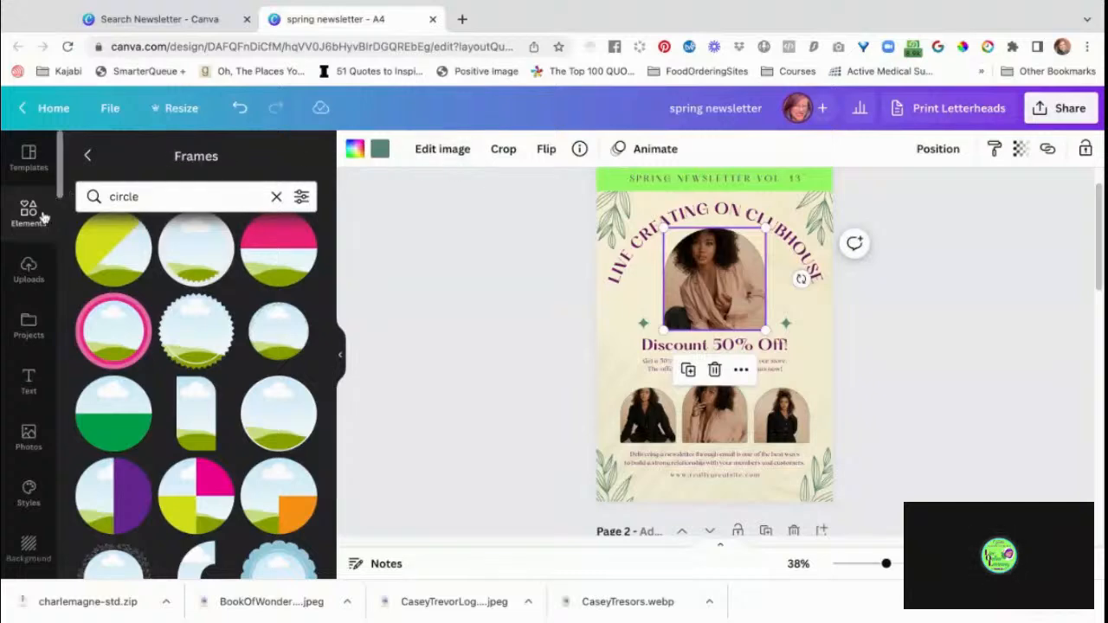
{"action": "left_click", "coordinate": [47, 275]}
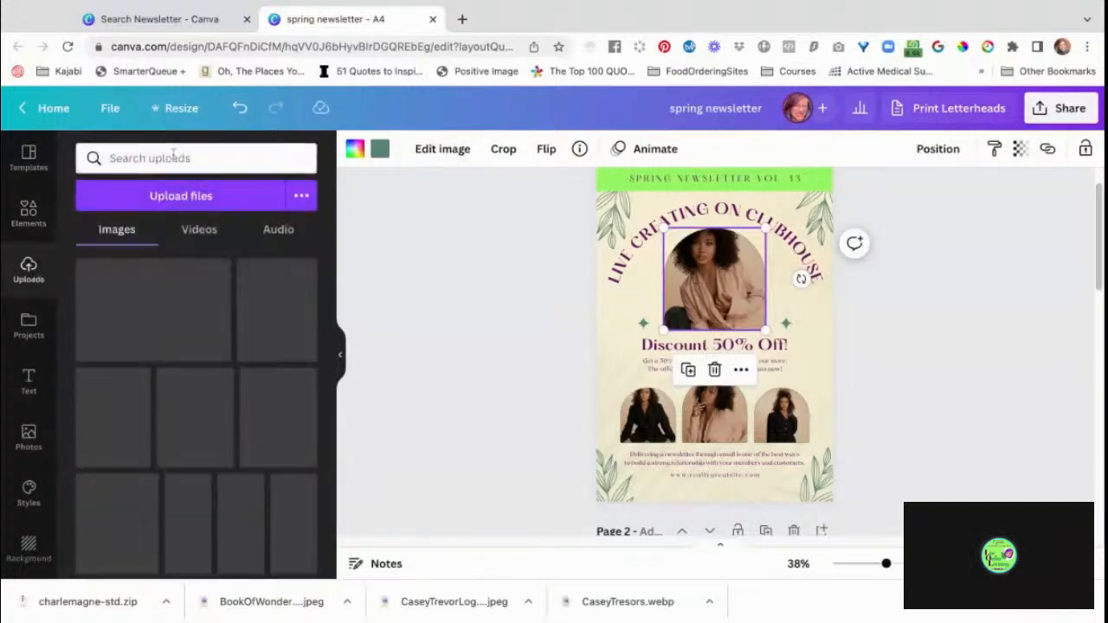
{"action": "left_click", "coordinate": [174, 155]}
{"action": "type", "text": "Cyndilu"}
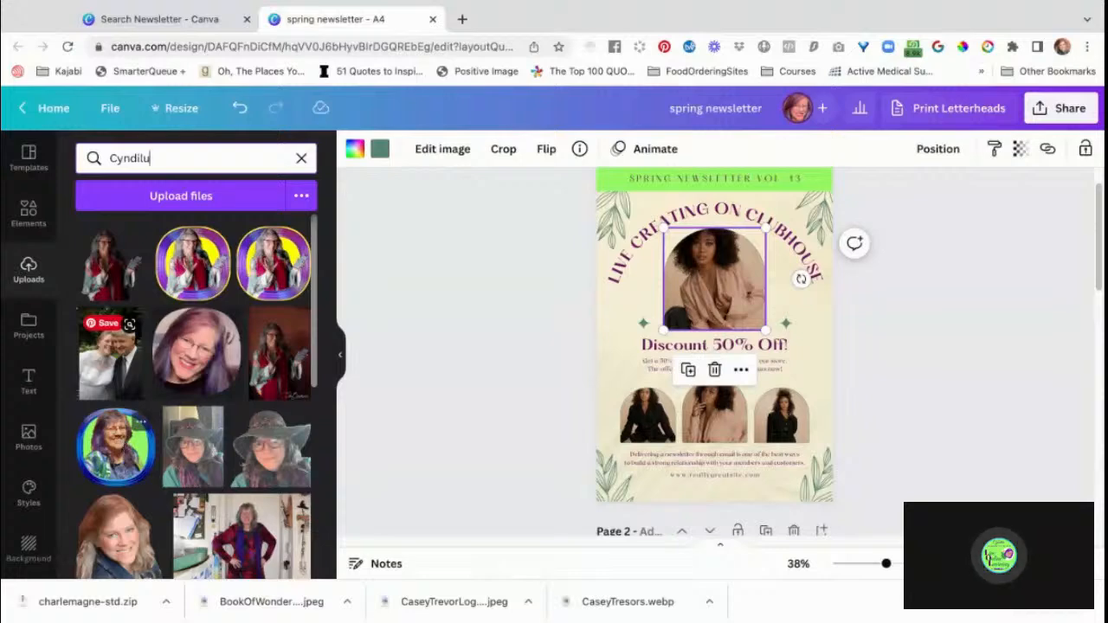
{"action": "scroll", "coordinate": [187, 456], "scroll_direction": "down", "scroll_amount": 5}
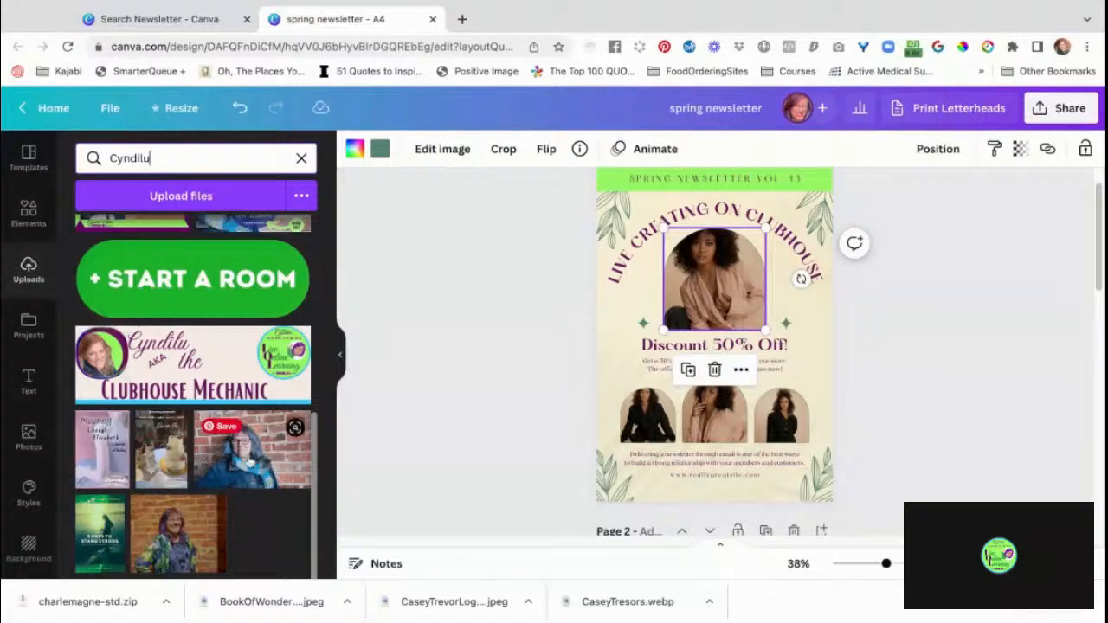
{"action": "left_click", "coordinate": [249, 464]}
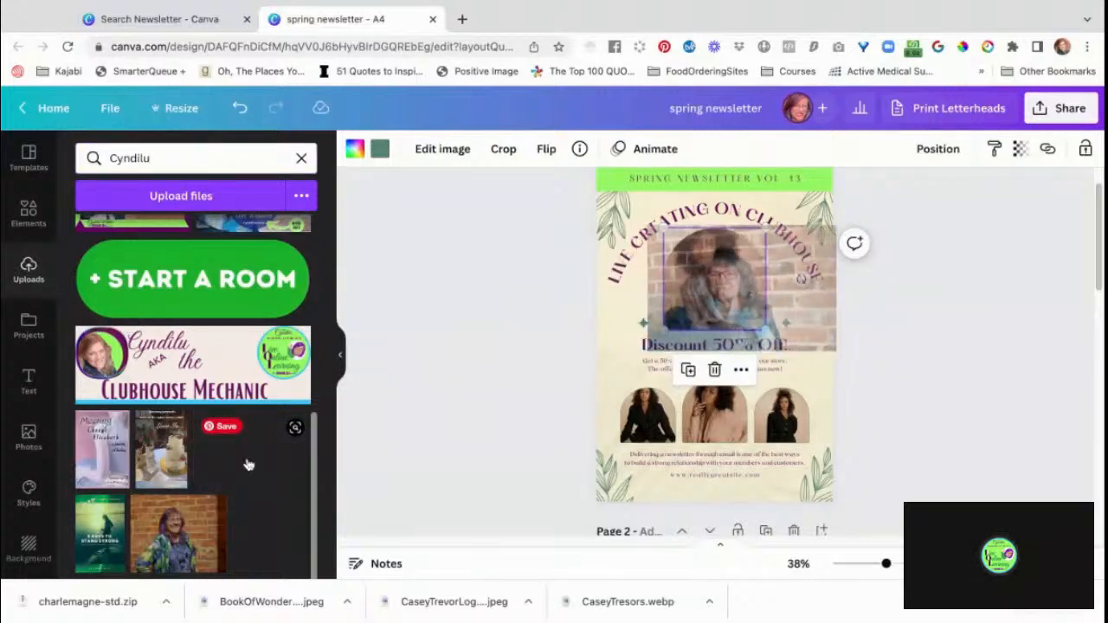
{"action": "left_click_drag", "start_coordinate": [736, 299], "coordinate": [710, 311]}
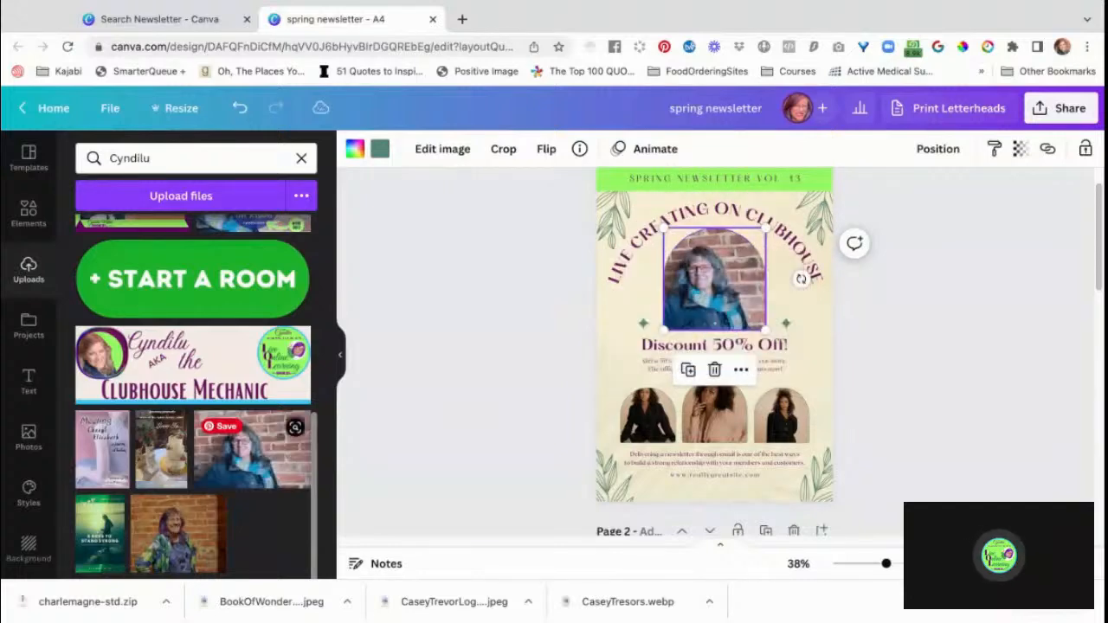
Enlarge and reposition the portrait inside the main arched frame so the face fills it.
{"action": "double_click", "coordinate": [733, 284]}
{"action": "double_click", "coordinate": [729, 303]}
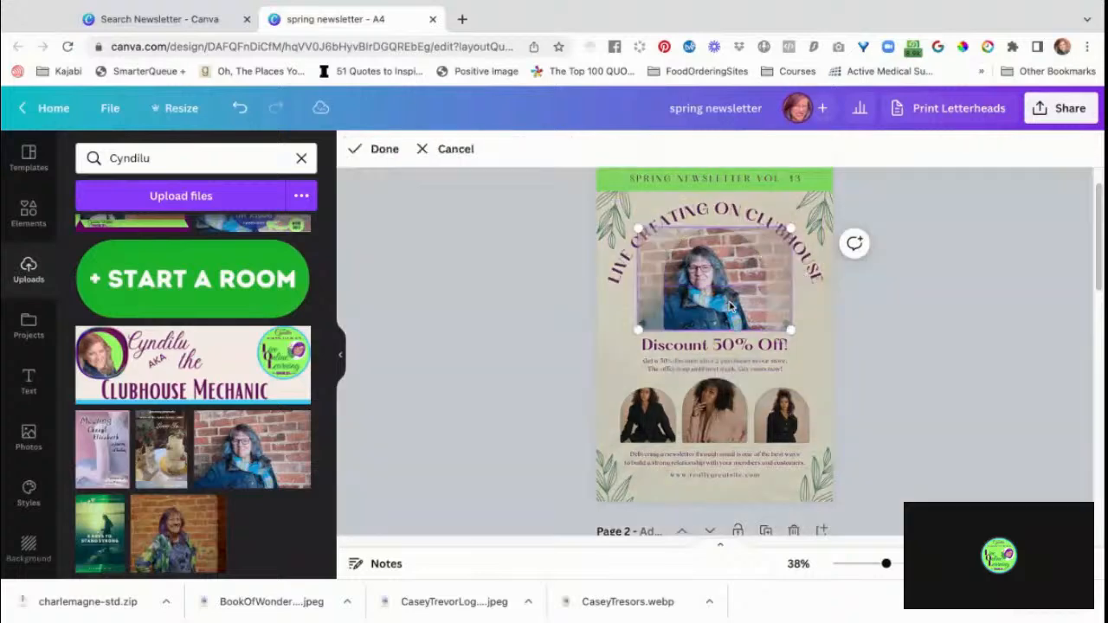
{"action": "left_click_drag", "start_coordinate": [790, 227], "coordinate": [867, 177]}
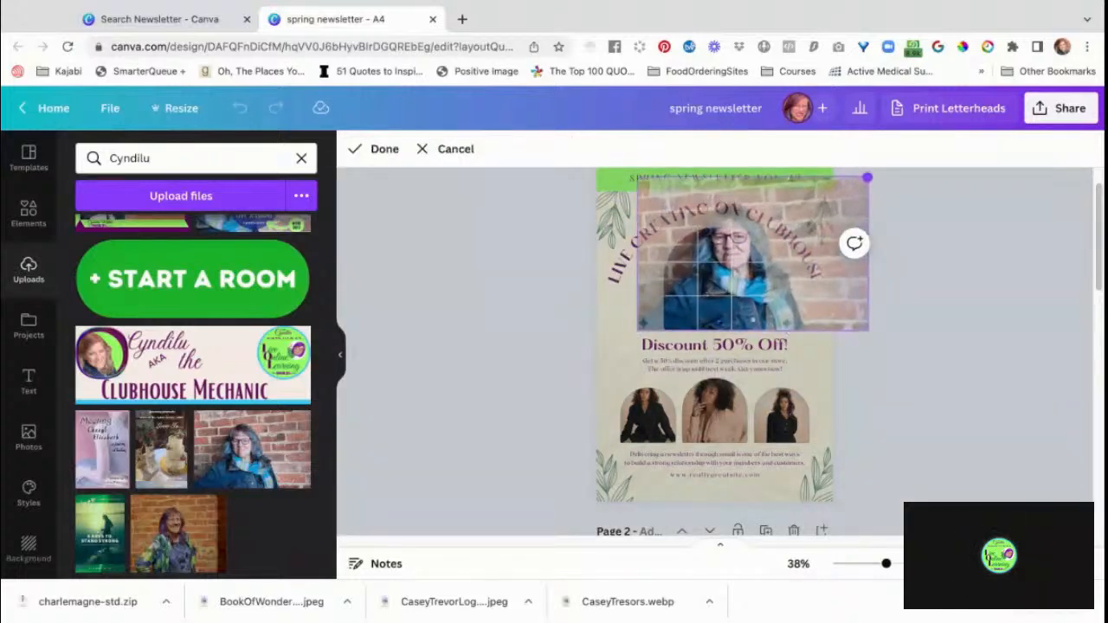
{"action": "left_click_drag", "start_coordinate": [638, 329], "coordinate": [584, 369]}
{"action": "left_click_drag", "start_coordinate": [706, 279], "coordinate": [719, 300]}
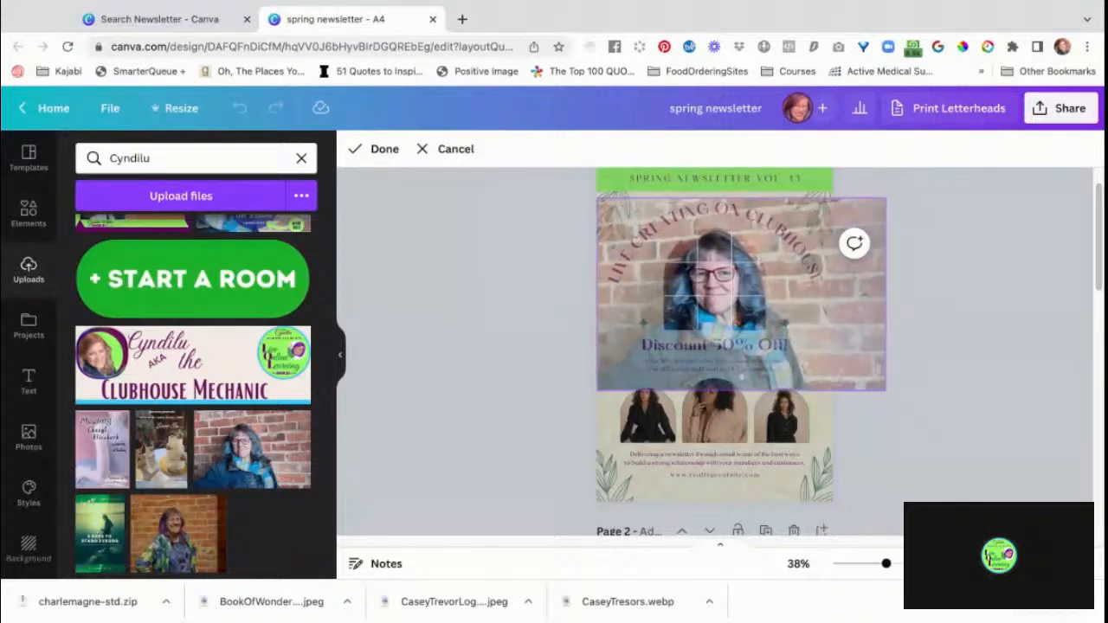
{"action": "left_click", "coordinate": [973, 406]}
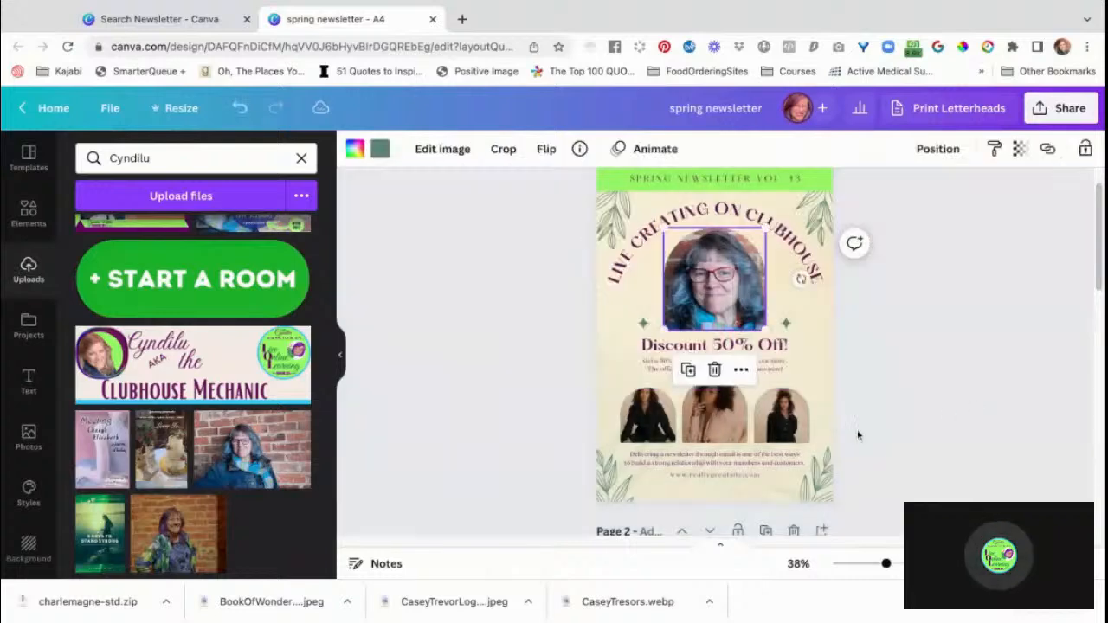
Replace the left small arched photo on page 1 with the purple-background portrait found by searching the uploads by first name.
{"action": "left_click", "coordinate": [663, 418]}
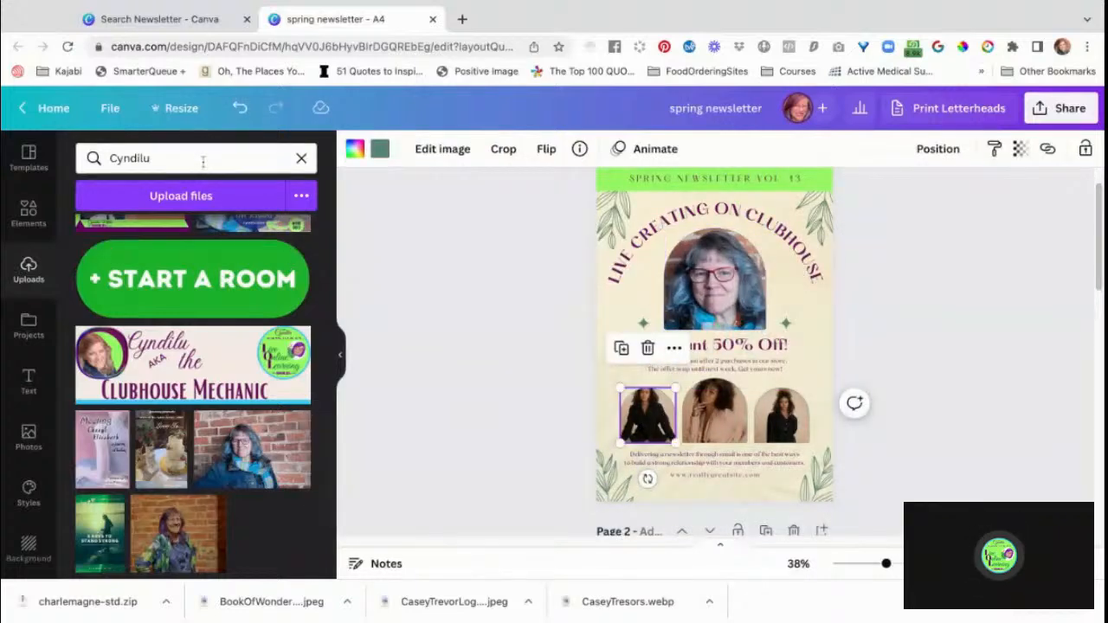
{"action": "left_click", "coordinate": [202, 158]}
{"action": "double_click", "coordinate": [203, 158]}
{"action": "type", "text": "Lesia"}
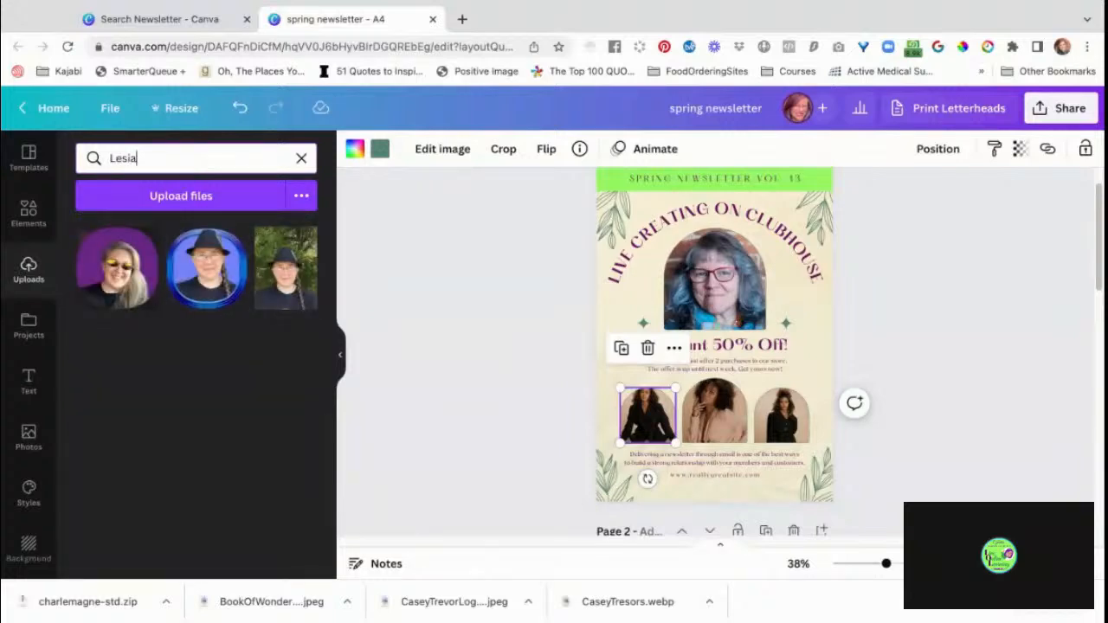
{"action": "mouse_move", "coordinate": [113, 269]}
{"action": "left_mouse_down"}
{"action": "mouse_move", "coordinate": [461, 401]}
{"action": "mouse_move", "coordinate": [609, 417]}
{"action": "left_mouse_up"}
{"action": "left_click_drag", "start_coordinate": [648, 415], "coordinate": [647, 417]}
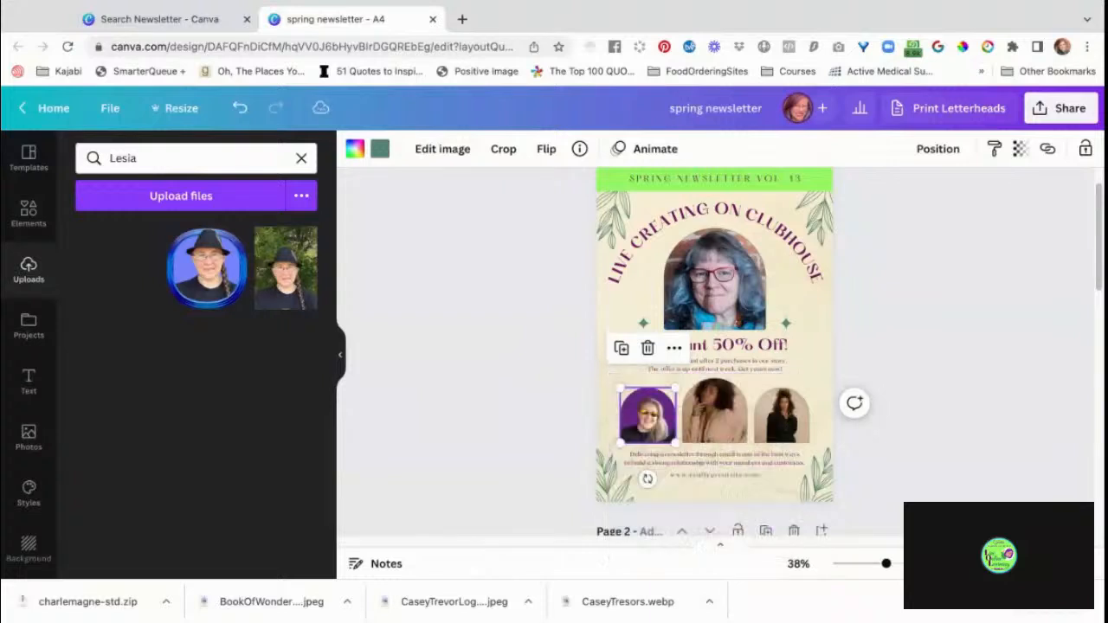
Replace the middle small arched photo with the close-up portrait of the dark-haired woman, searching the uploads by first name.
{"action": "left_click", "coordinate": [725, 414]}
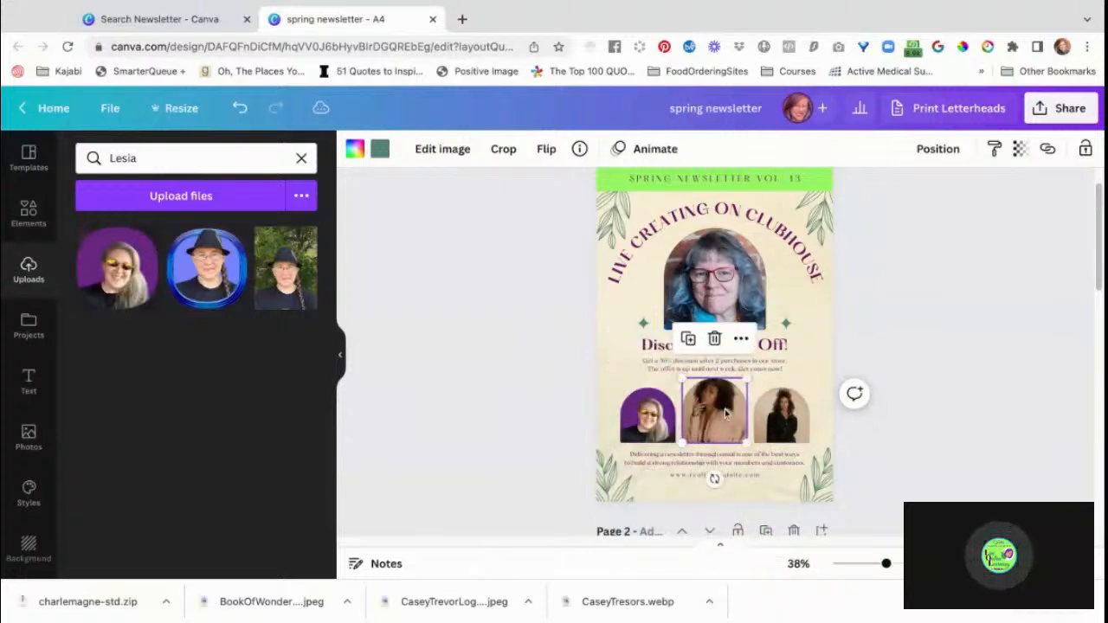
{"action": "left_click", "coordinate": [180, 157]}
{"action": "type", "text": "Patrice"}
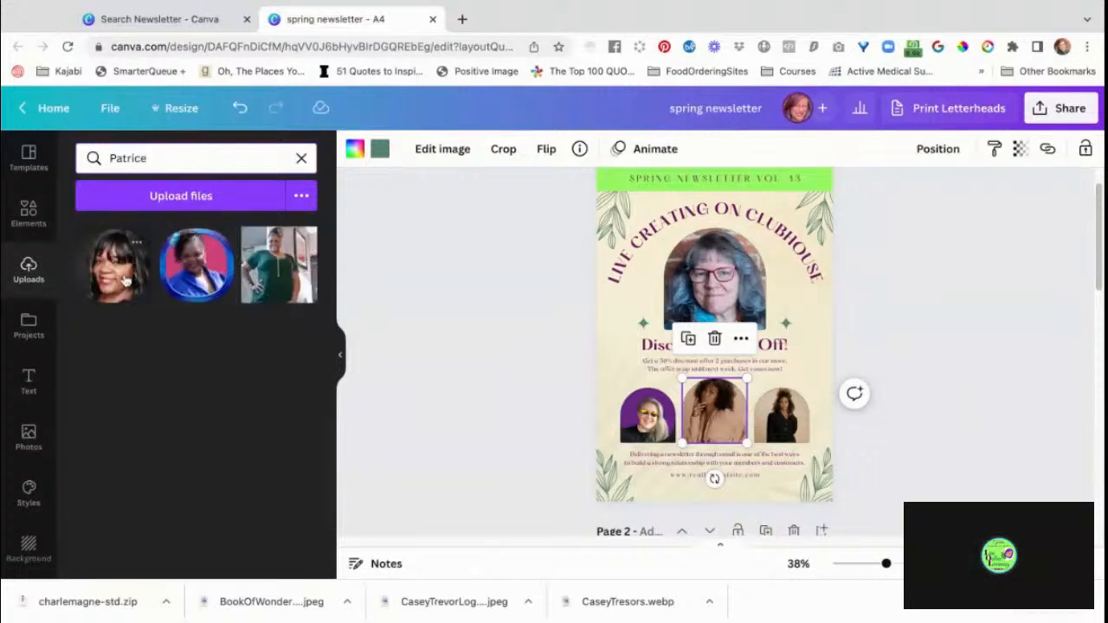
{"action": "left_click_drag", "start_coordinate": [124, 283], "coordinate": [714, 415]}
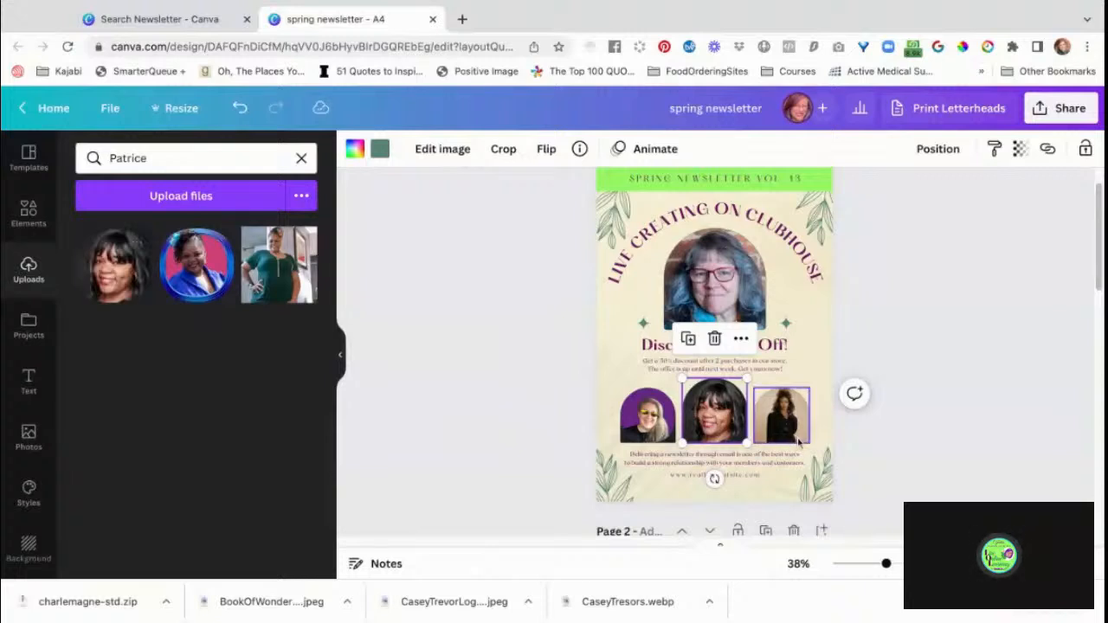
Replace the right small arched photo on page 1 with the teal-jacket portrait, searching the uploads by first name.
{"action": "left_click", "coordinate": [792, 425]}
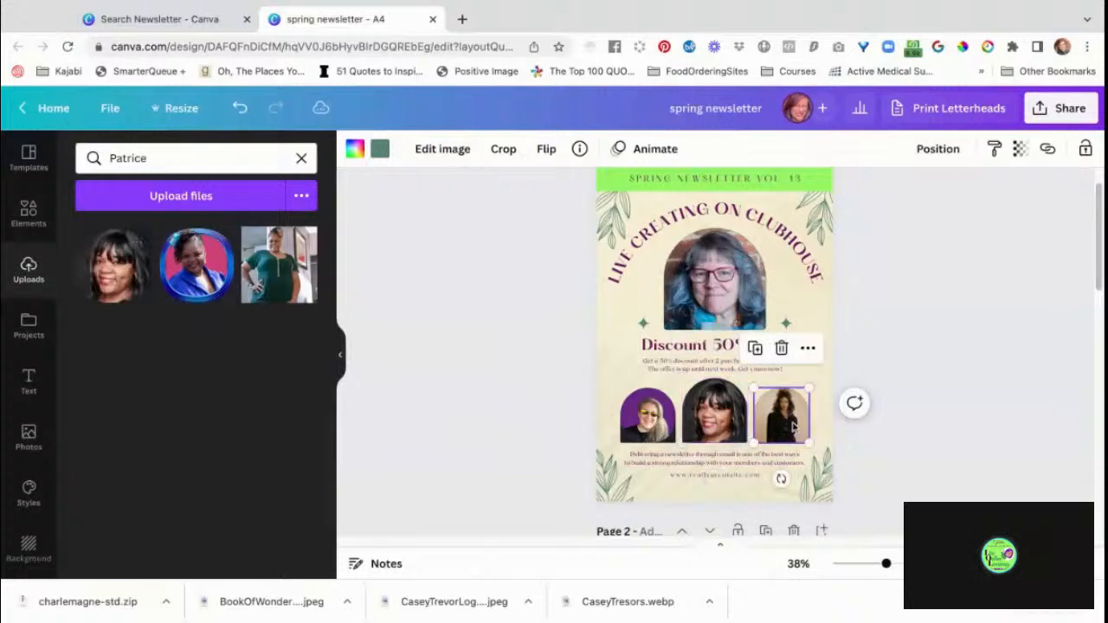
{"action": "left_click", "coordinate": [185, 160]}
{"action": "type", "text": "Elaine"}
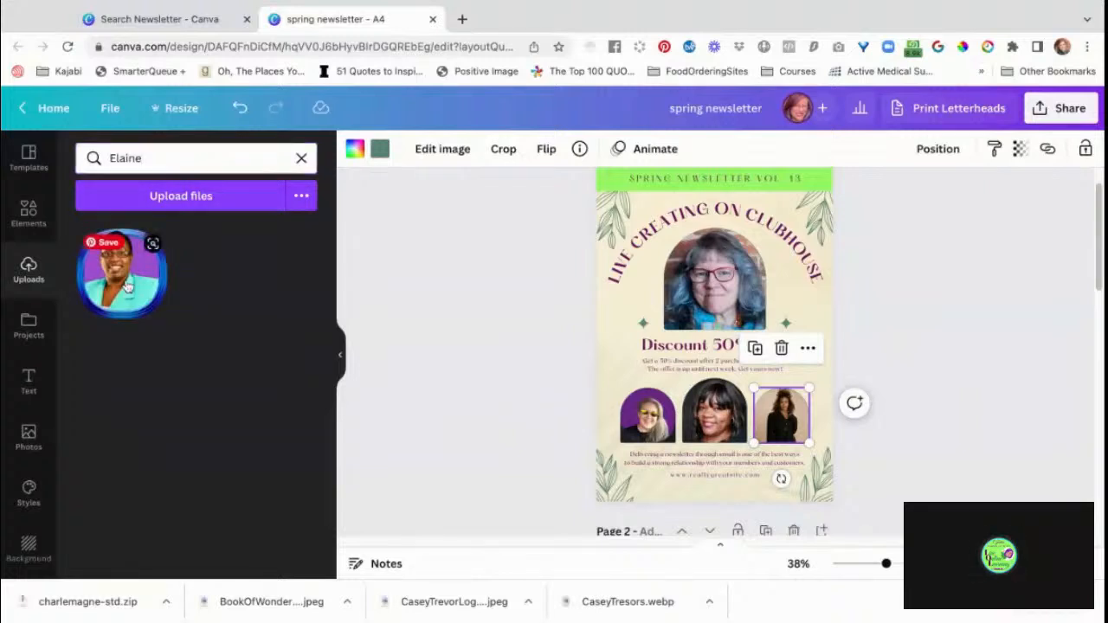
{"action": "left_click_drag", "start_coordinate": [128, 285], "coordinate": [788, 426]}
Enlarge and reposition the teal-jacket portrait inside the right small arch so its blue circular border is cropped out.
{"action": "double_click", "coordinate": [785, 424]}
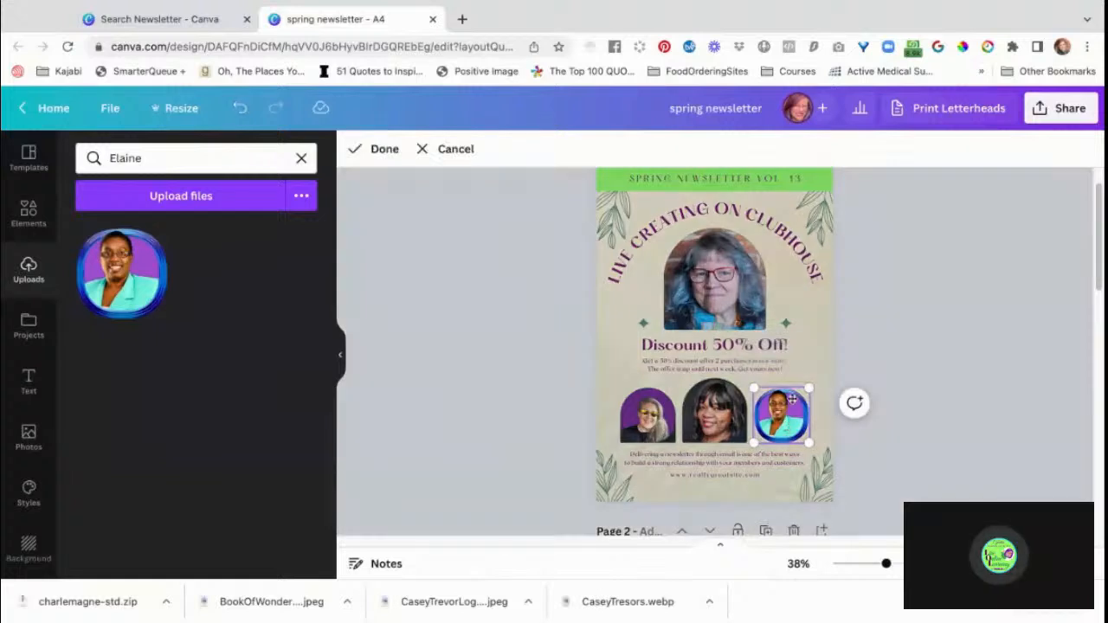
{"action": "left_click_drag", "start_coordinate": [809, 386], "coordinate": [814, 382]}
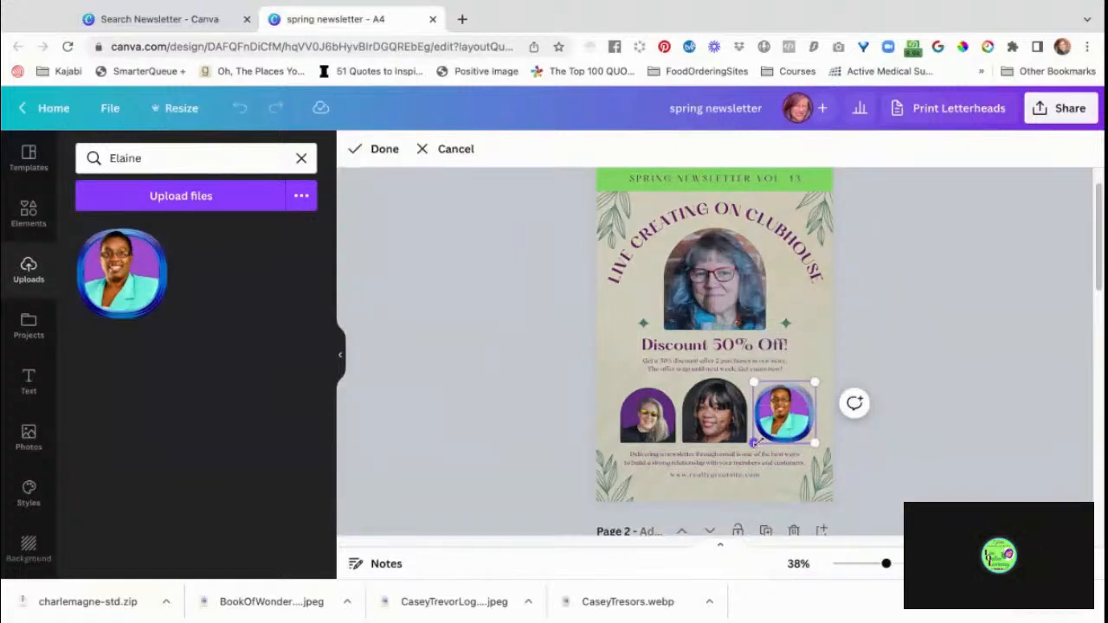
{"action": "left_click_drag", "start_coordinate": [754, 441], "coordinate": [745, 451]}
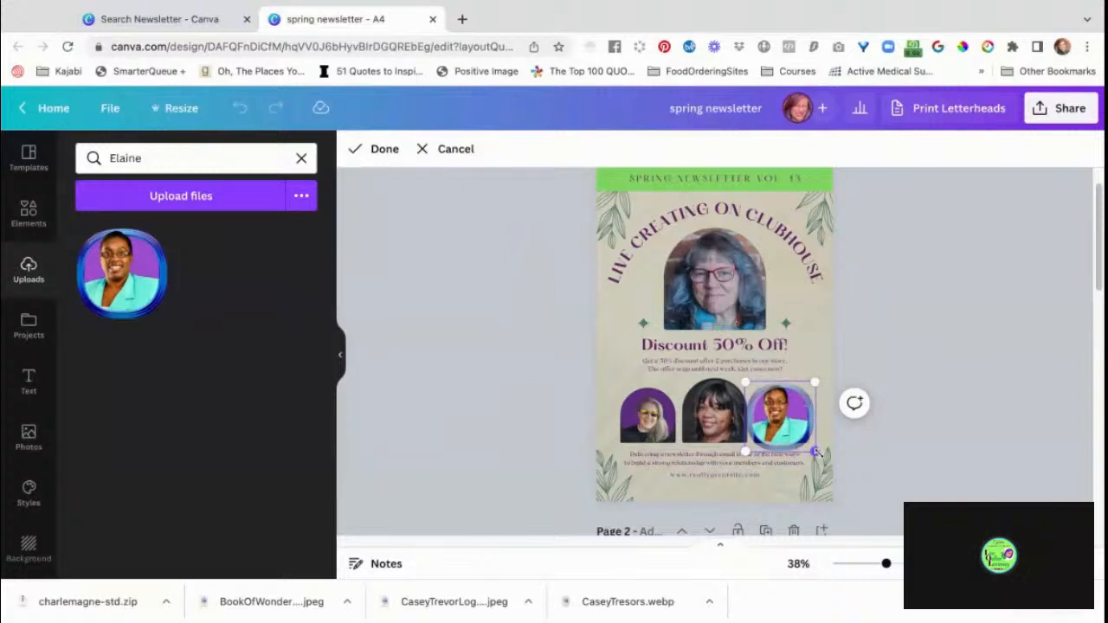
{"action": "left_click_drag", "start_coordinate": [816, 451], "coordinate": [828, 464]}
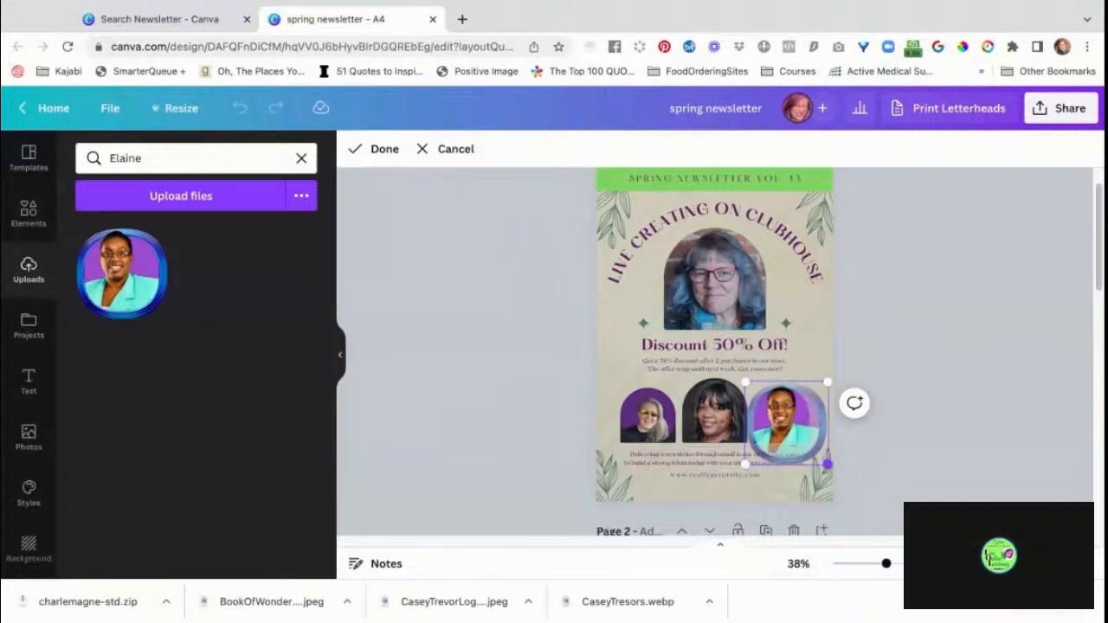
{"action": "left_click", "coordinate": [981, 375]}
{"action": "left_click", "coordinate": [982, 376]}
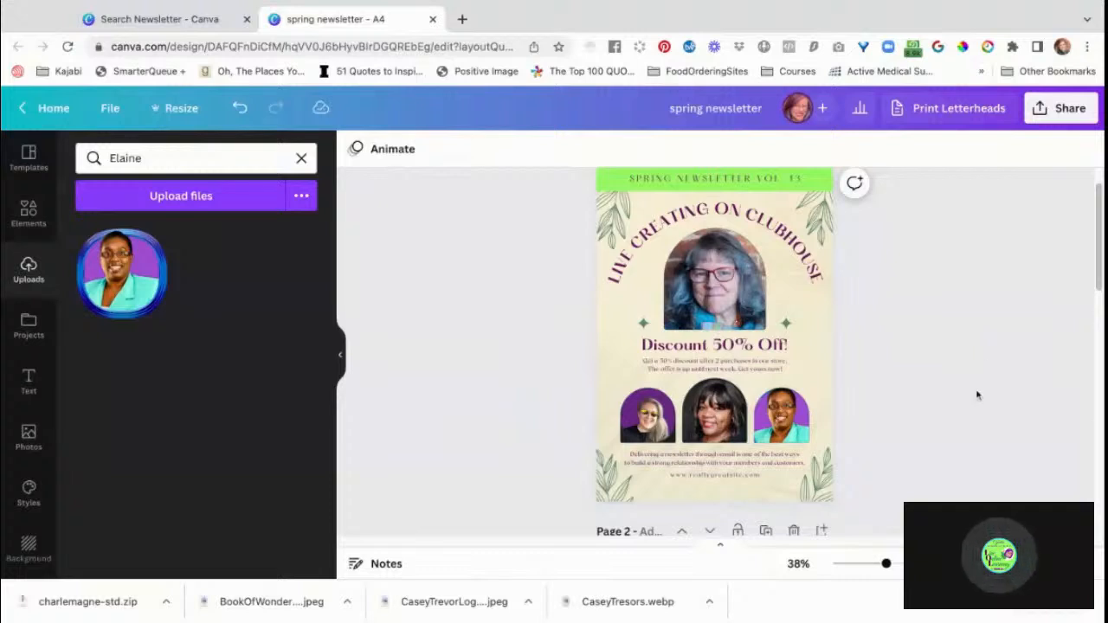
{"action": "double_click", "coordinate": [780, 419]}
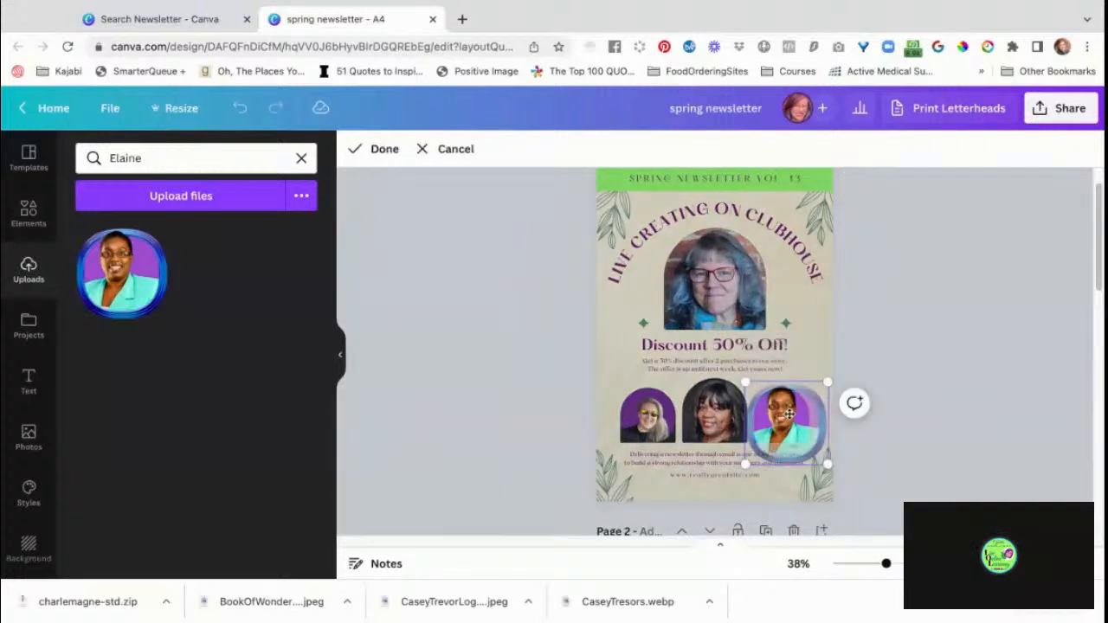
{"action": "left_click_drag", "start_coordinate": [790, 414], "coordinate": [787, 415]}
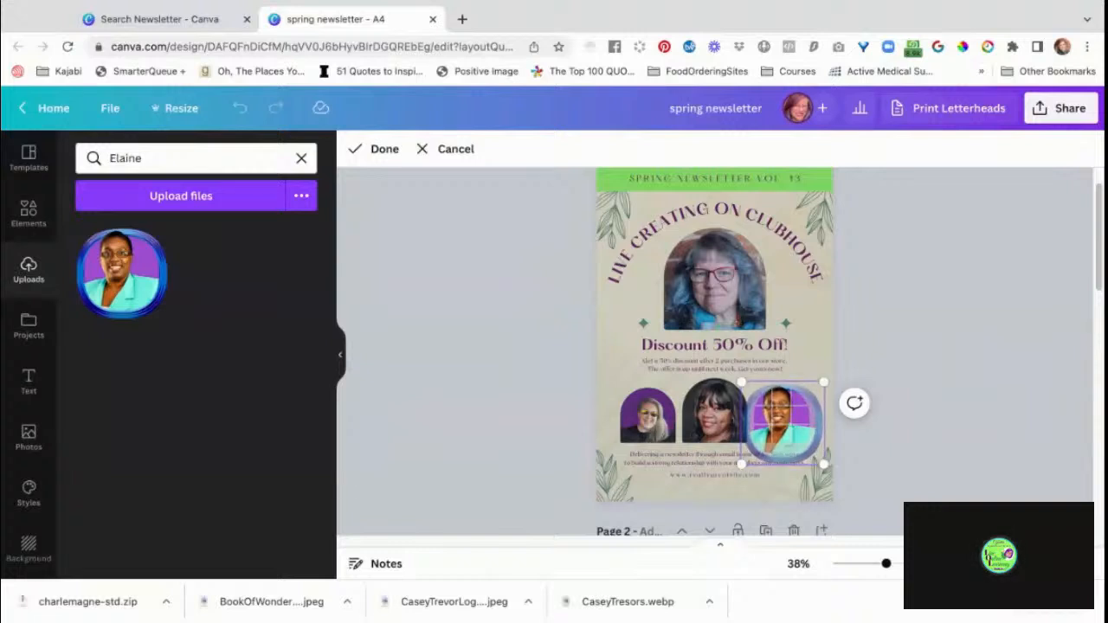
{"action": "left_click", "coordinate": [978, 287]}
{"action": "left_click", "coordinate": [1011, 369]}
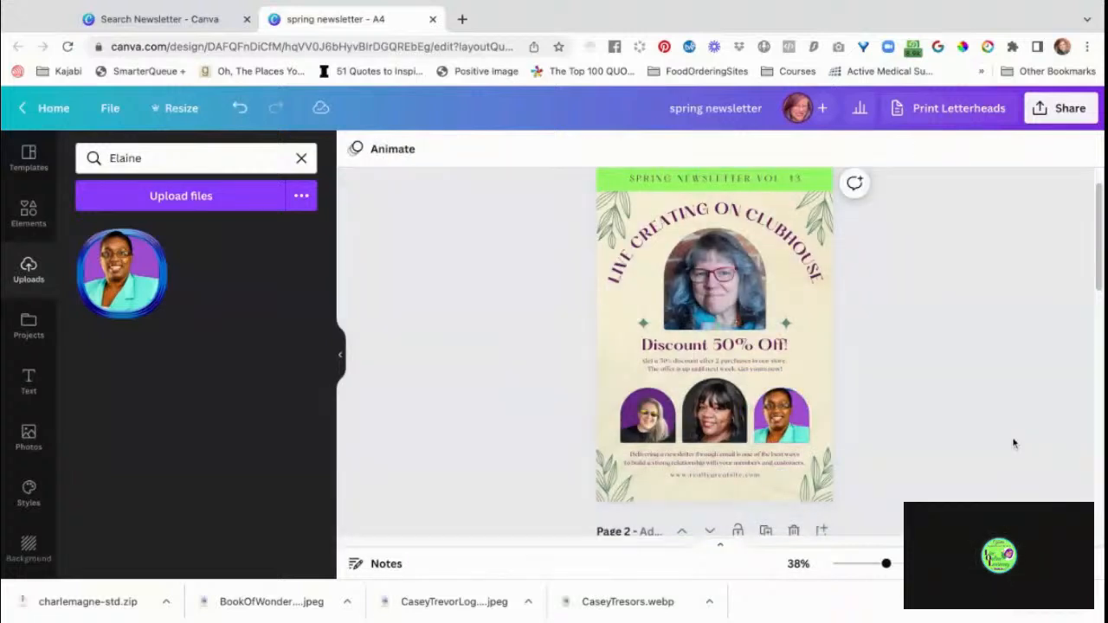
Enlarge and centre the purple-background portrait inside the left small arched frame on page 1.
{"action": "scroll", "coordinate": [1014, 443], "scroll_direction": "down", "scroll_amount": 2}
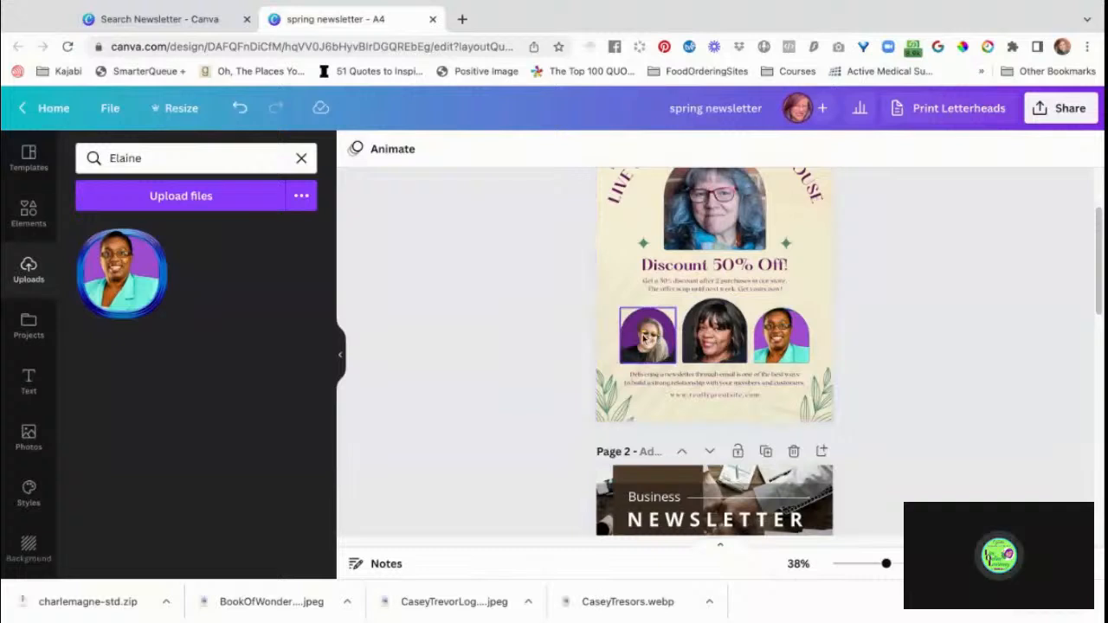
{"action": "double_click", "coordinate": [645, 337]}
{"action": "left_click_drag", "start_coordinate": [702, 324], "coordinate": [648, 345]}
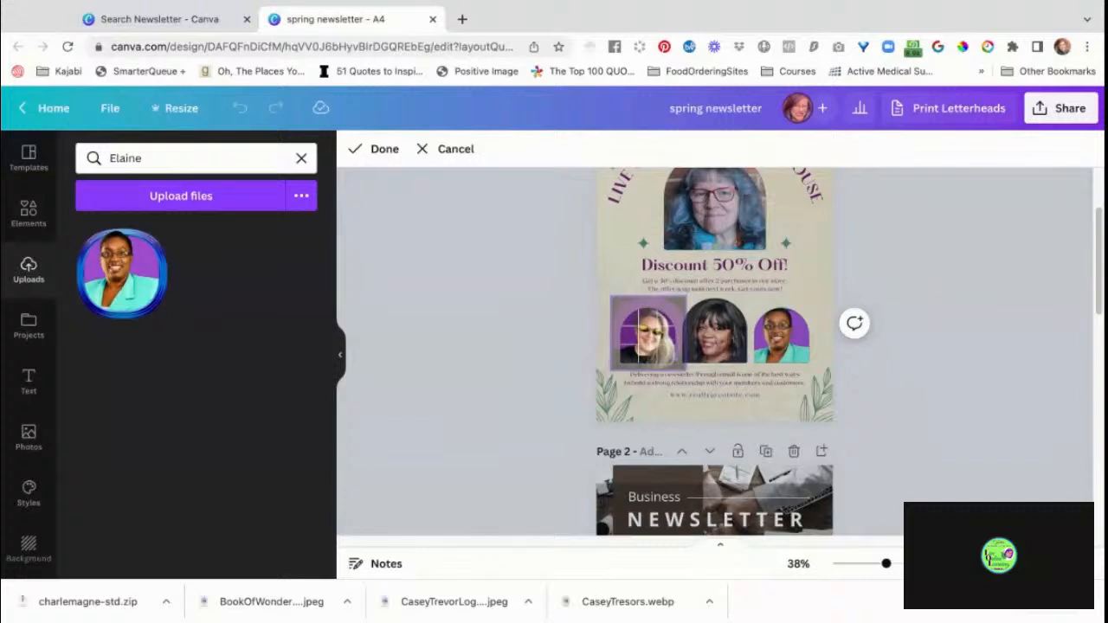
{"action": "left_click", "coordinate": [927, 437]}
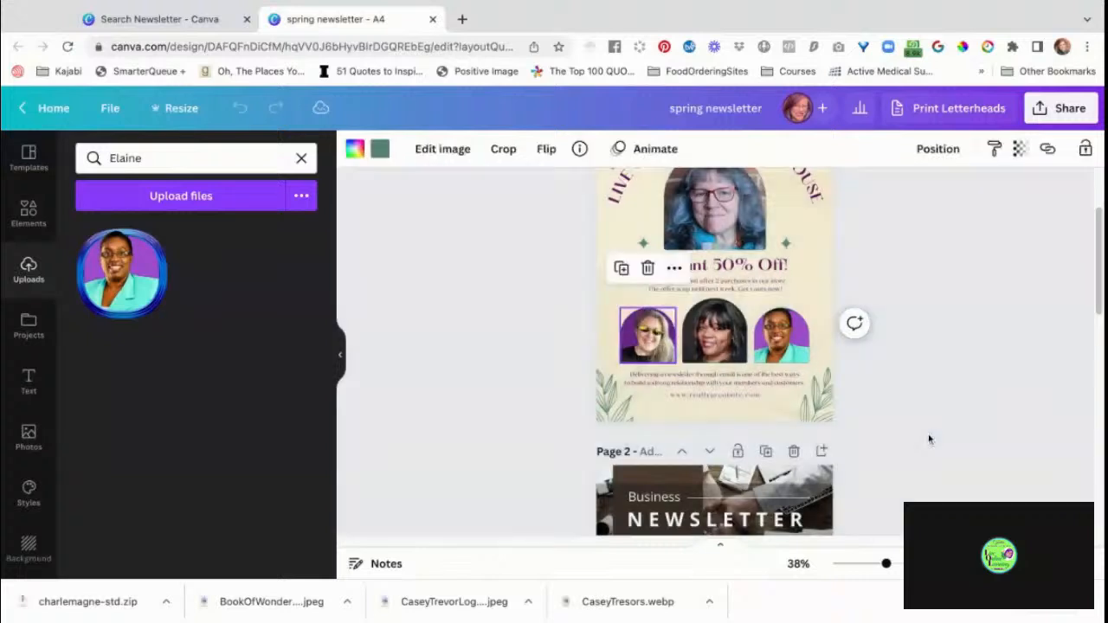
{"action": "left_click", "coordinate": [734, 384]}
{"action": "left_click", "coordinate": [817, 410]}
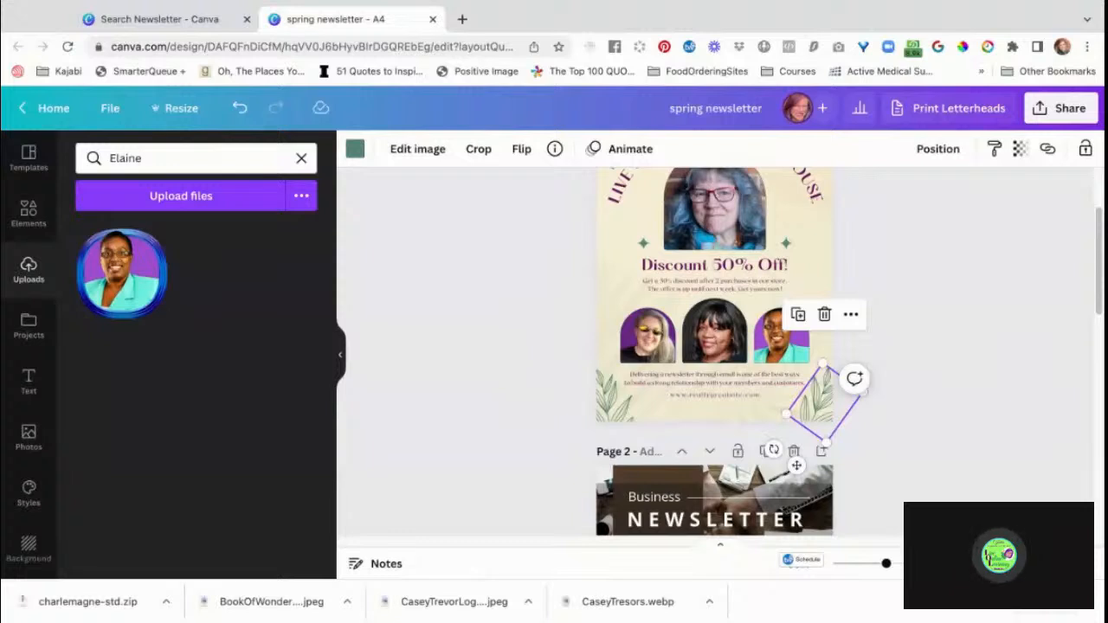
{"action": "scroll", "coordinate": [949, 391], "scroll_direction": "up", "scroll_amount": 3}
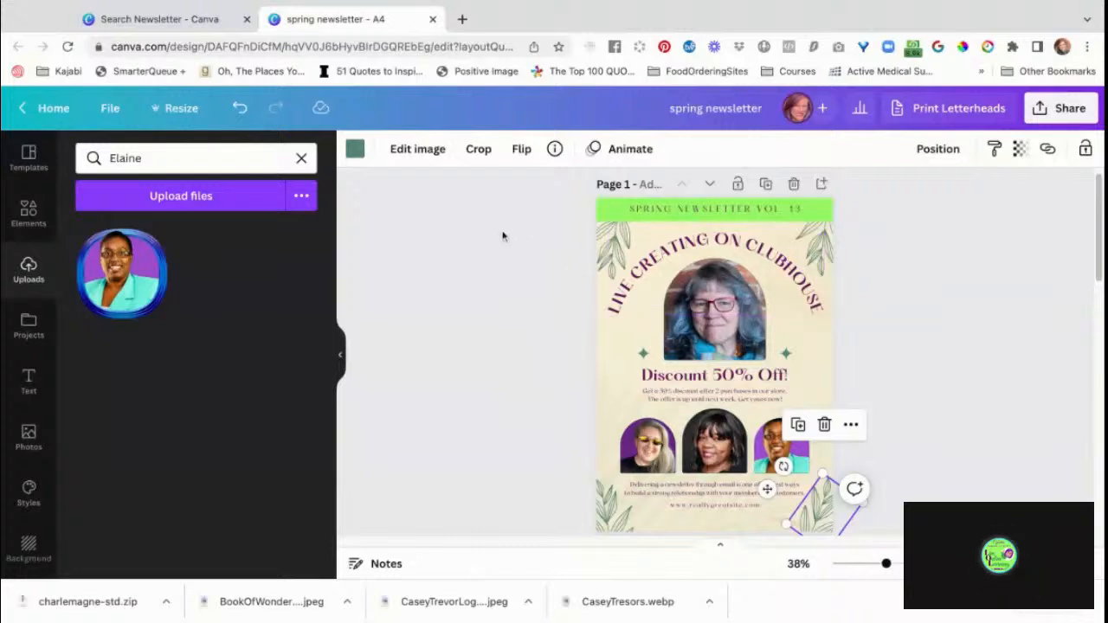
Search all design elements for "flowers" and browse the results for a line-art bouquet.
{"action": "left_click", "coordinate": [28, 214]}
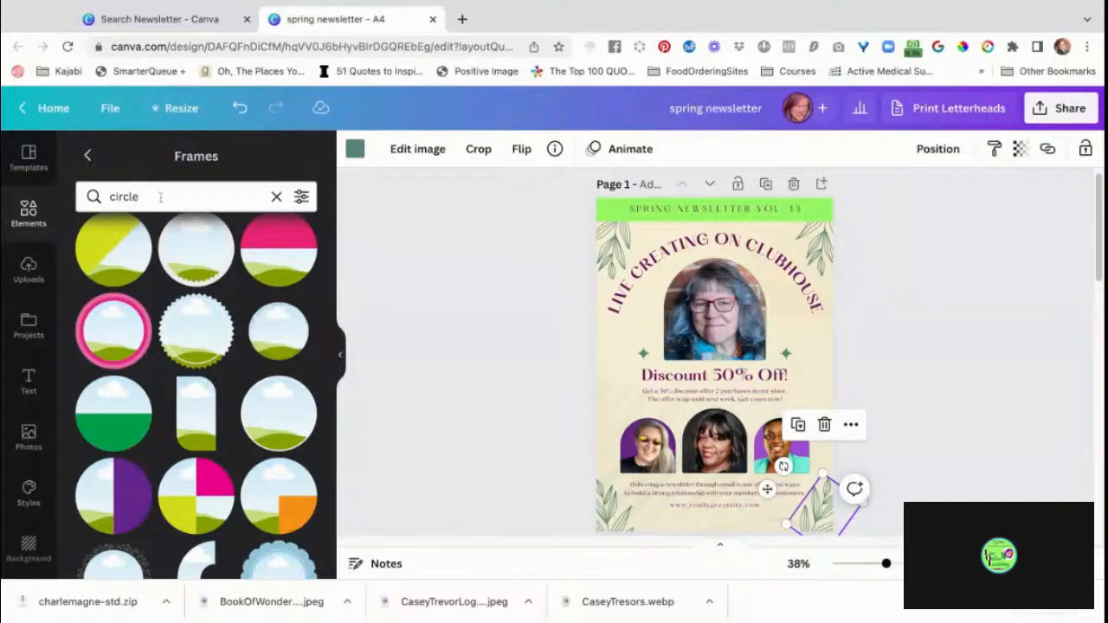
{"action": "double_click", "coordinate": [160, 197]}
{"action": "left_click", "coordinate": [87, 157]}
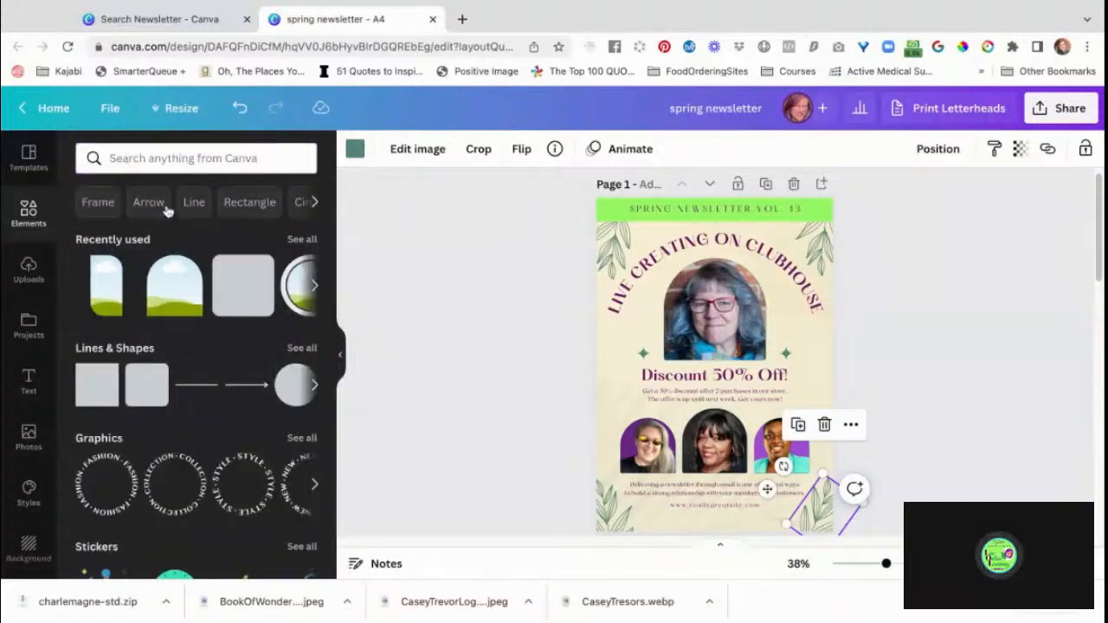
{"action": "left_click", "coordinate": [131, 156]}
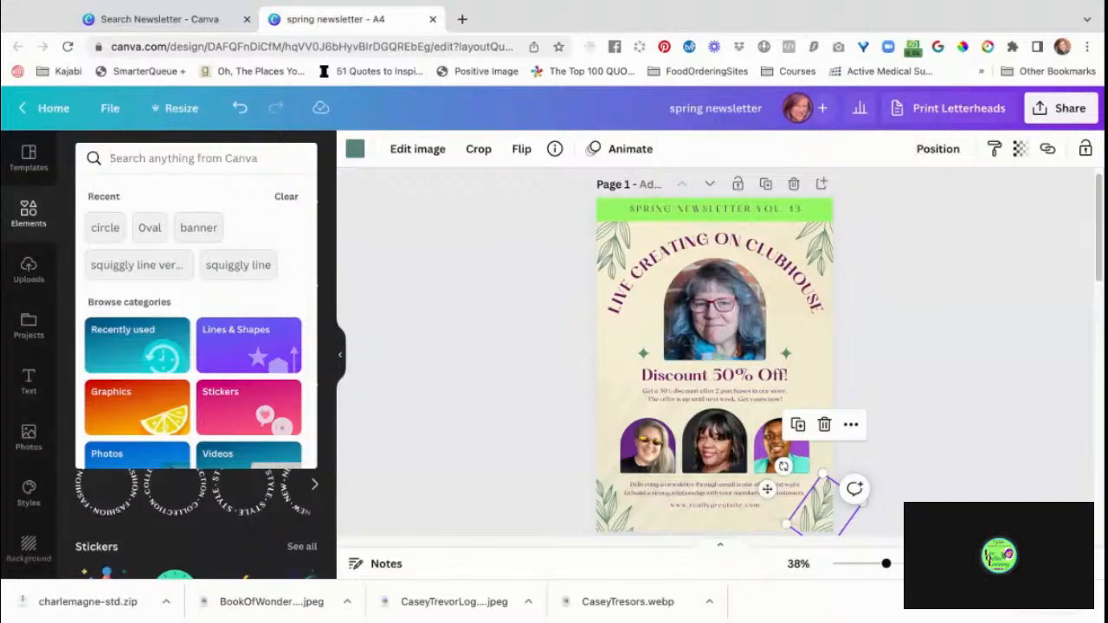
{"action": "type", "text": "flowers"}
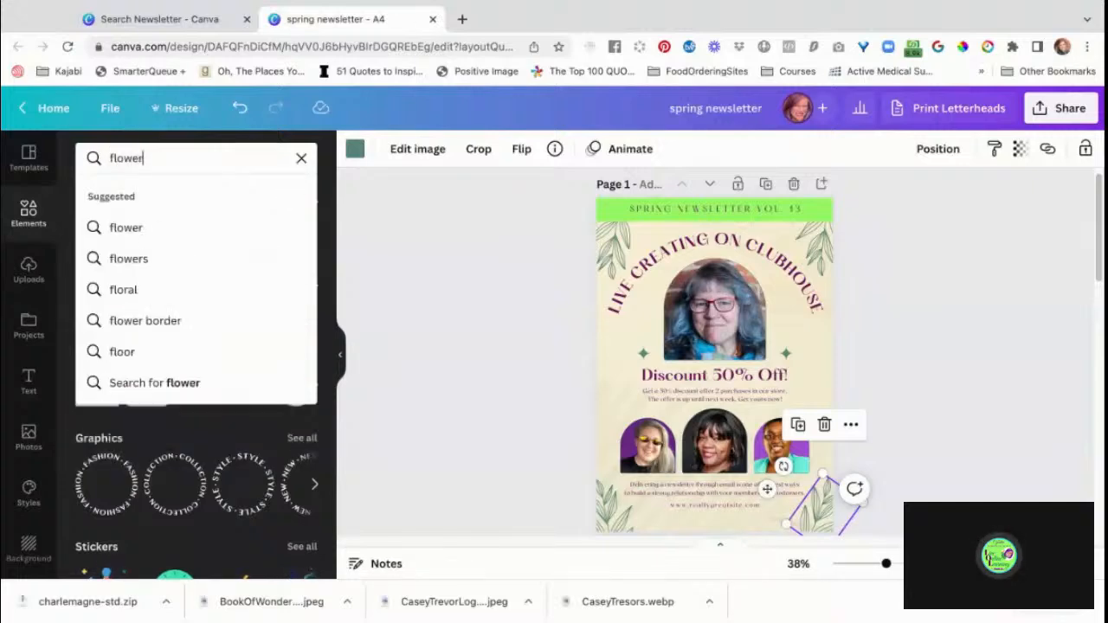
{"action": "key", "text": "Return"}
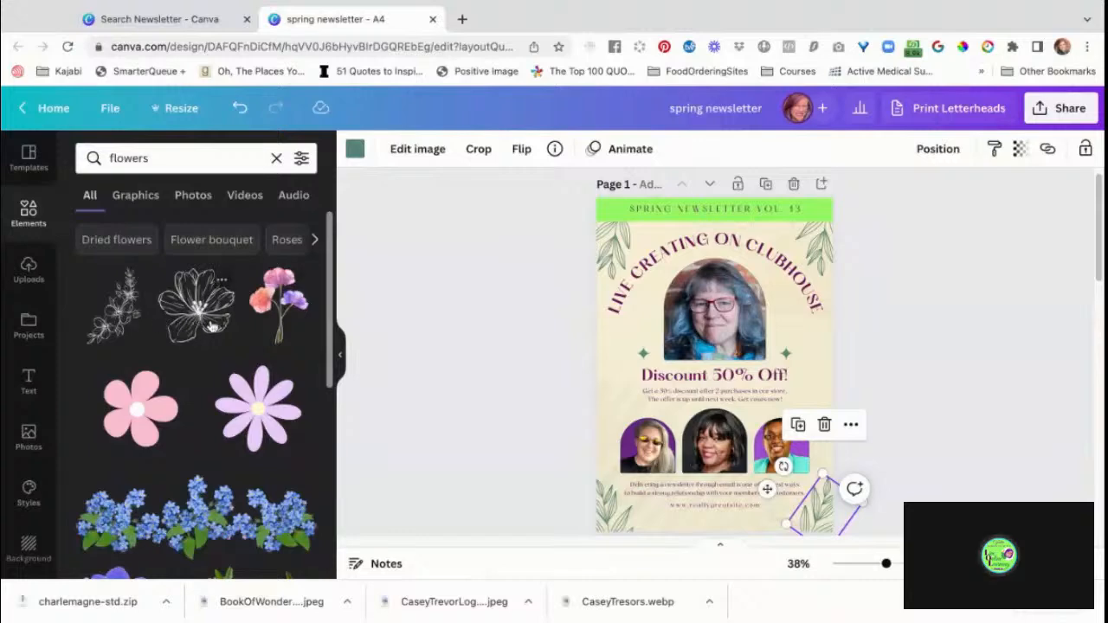
{"action": "scroll", "coordinate": [248, 389], "scroll_direction": "down", "scroll_amount": 5}
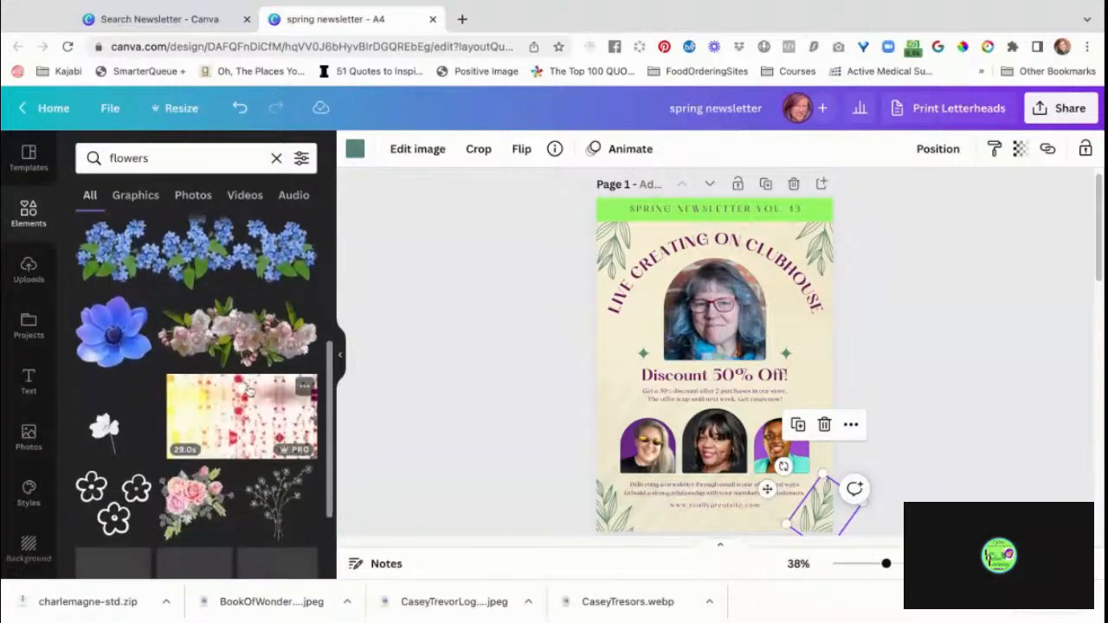
{"action": "scroll", "coordinate": [249, 390], "scroll_direction": "down", "scroll_amount": 3}
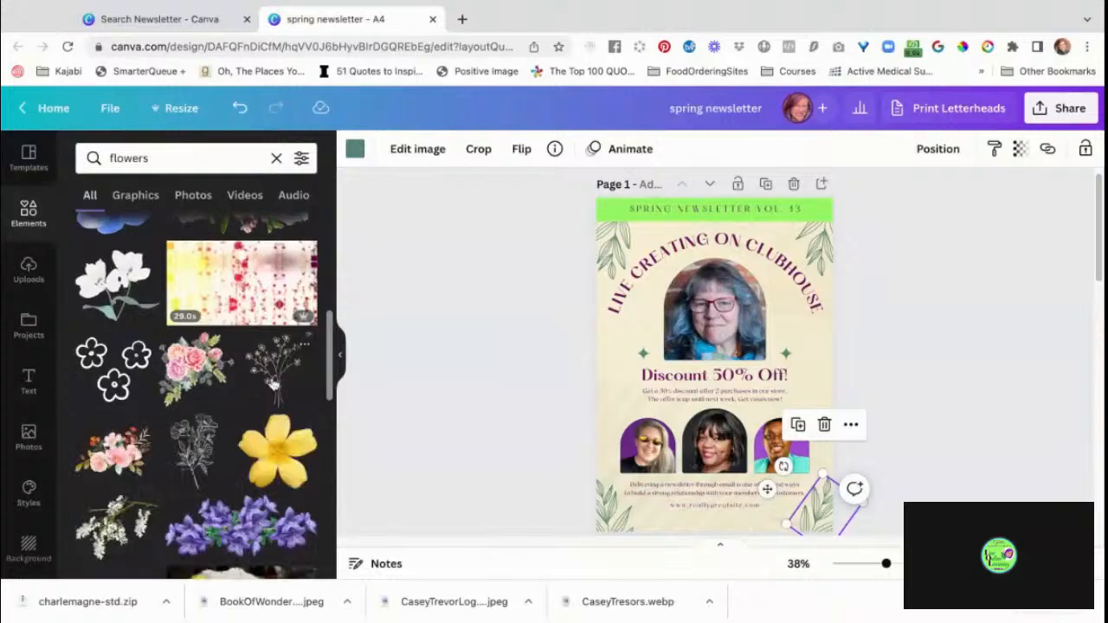
{"action": "left_click", "coordinate": [194, 472]}
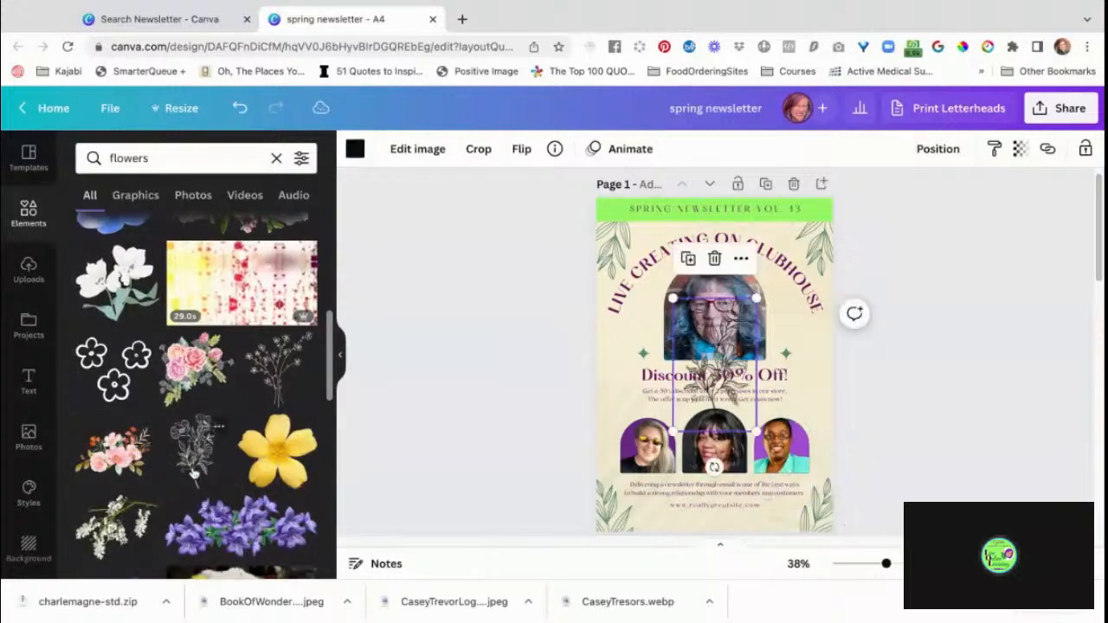
{"action": "left_click_drag", "start_coordinate": [747, 370], "coordinate": [681, 324]}
{"action": "key", "text": "ctrl+z"}
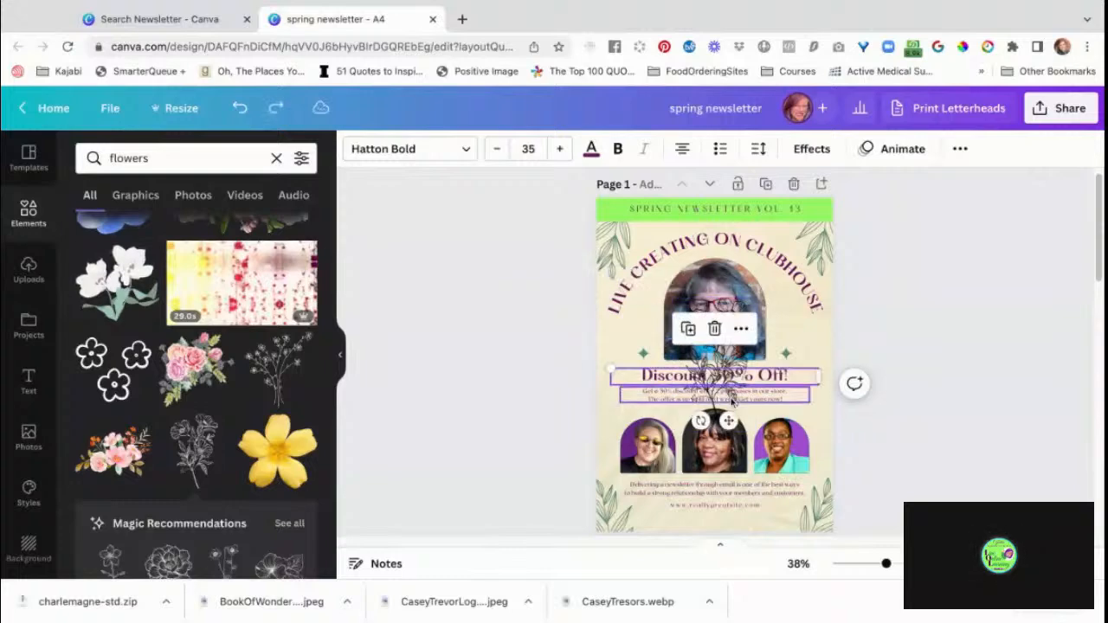
{"action": "left_click_drag", "start_coordinate": [729, 423], "coordinate": [690, 397]}
{"action": "key", "text": "ctrl+z"}
{"action": "key", "text": "ctrl+z"}
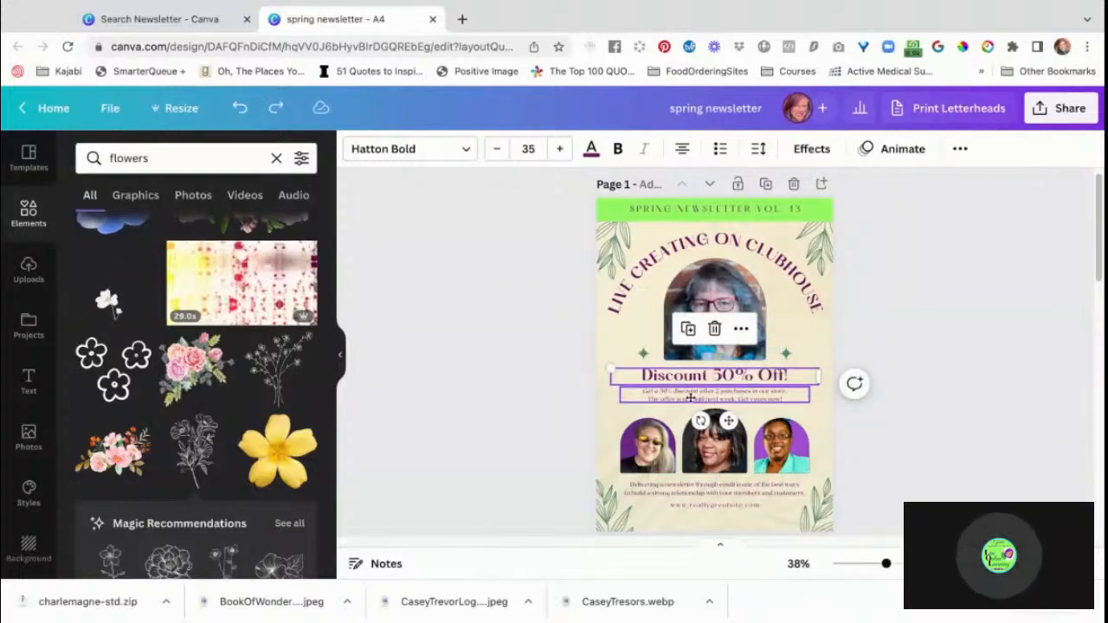
{"action": "left_click", "coordinate": [547, 309]}
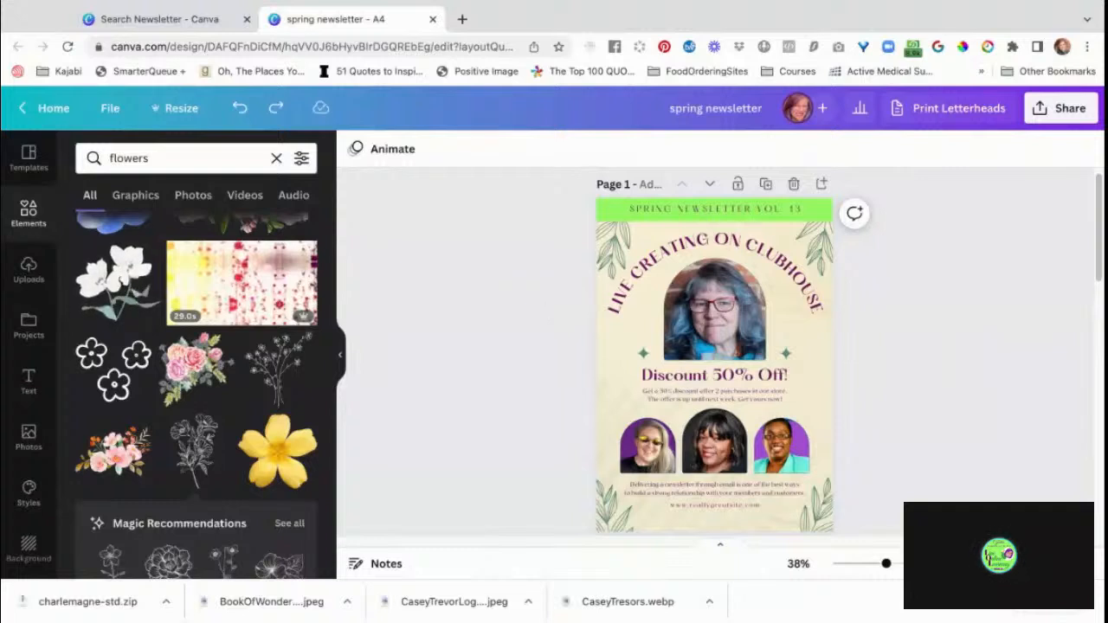
Add the black line-art flower graphic to page 1, rotate it diagonally and place it over the page's upper-left corner.
{"action": "left_click", "coordinate": [204, 445]}
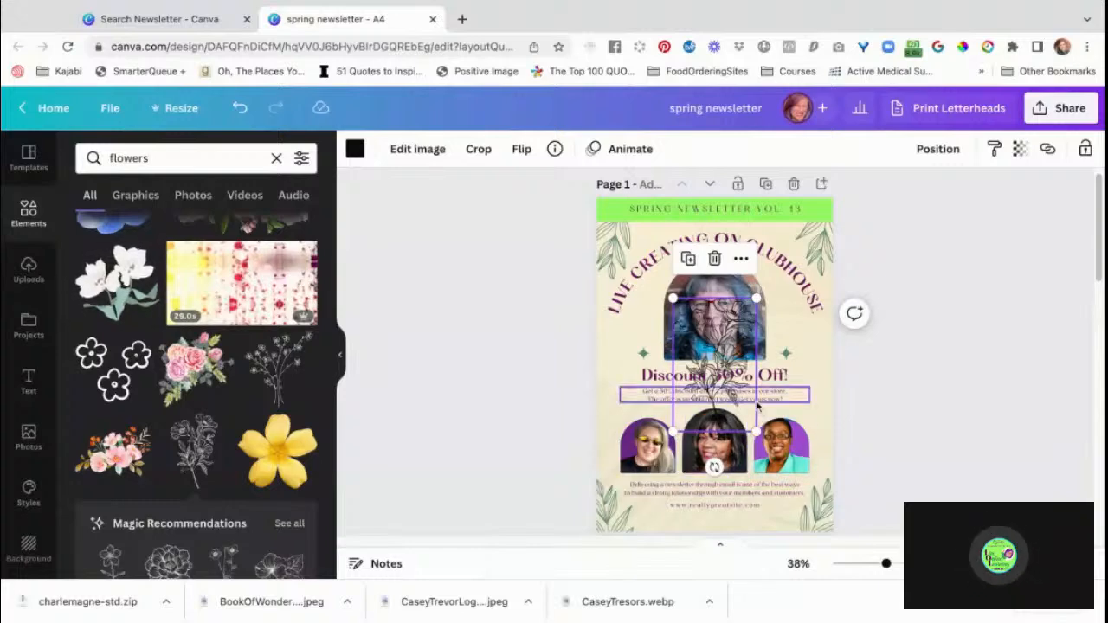
{"action": "left_click", "coordinate": [927, 395]}
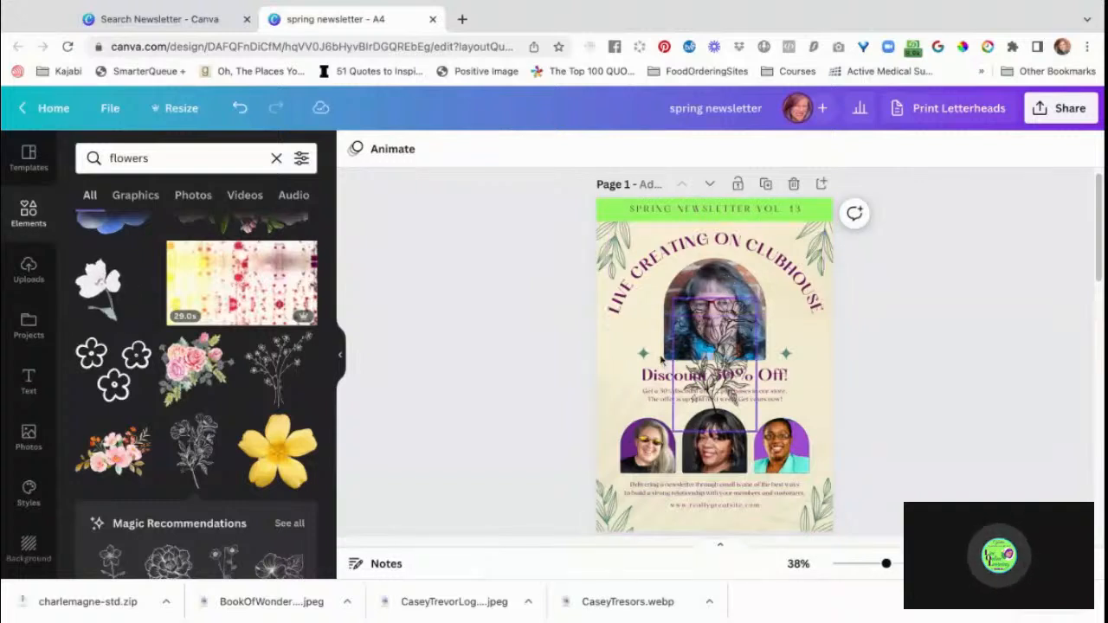
{"action": "left_click_drag", "start_coordinate": [716, 338], "coordinate": [617, 326]}
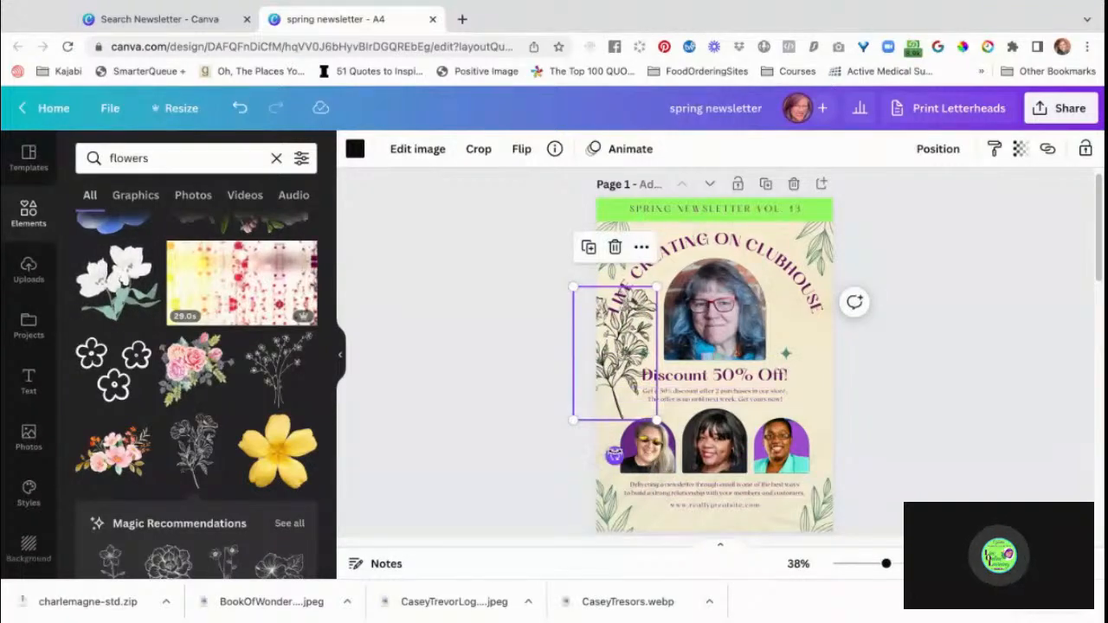
{"action": "left_click_drag", "start_coordinate": [614, 454], "coordinate": [551, 265]}
{"action": "left_click_drag", "start_coordinate": [614, 359], "coordinate": [615, 232]}
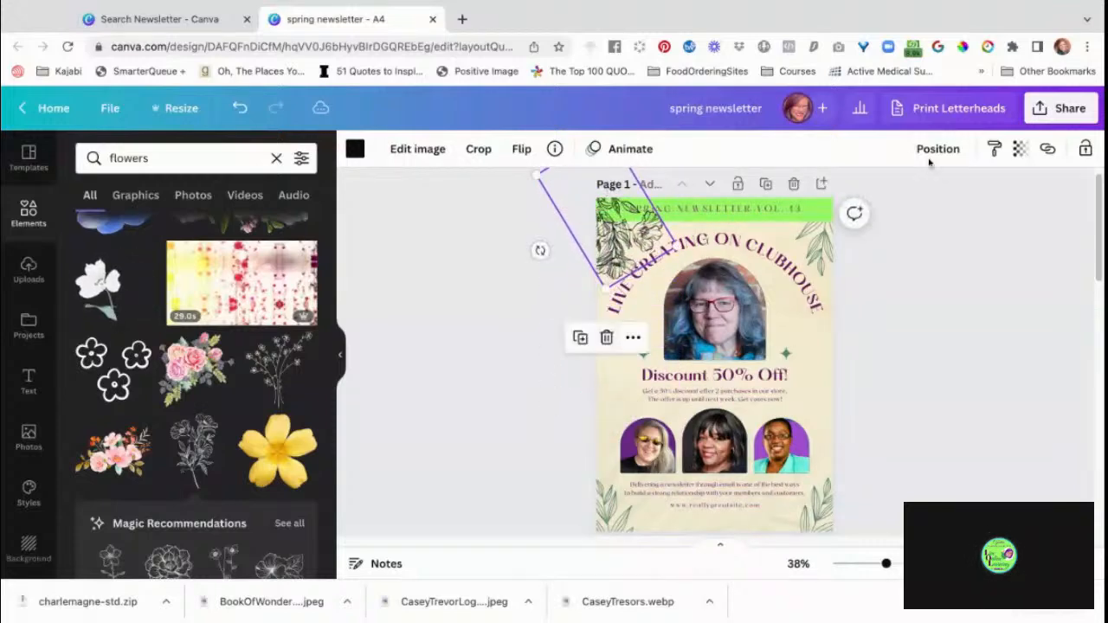
Send the line-art flower to the back, behind the green header band and the curved title.
{"action": "left_click", "coordinate": [939, 149]}
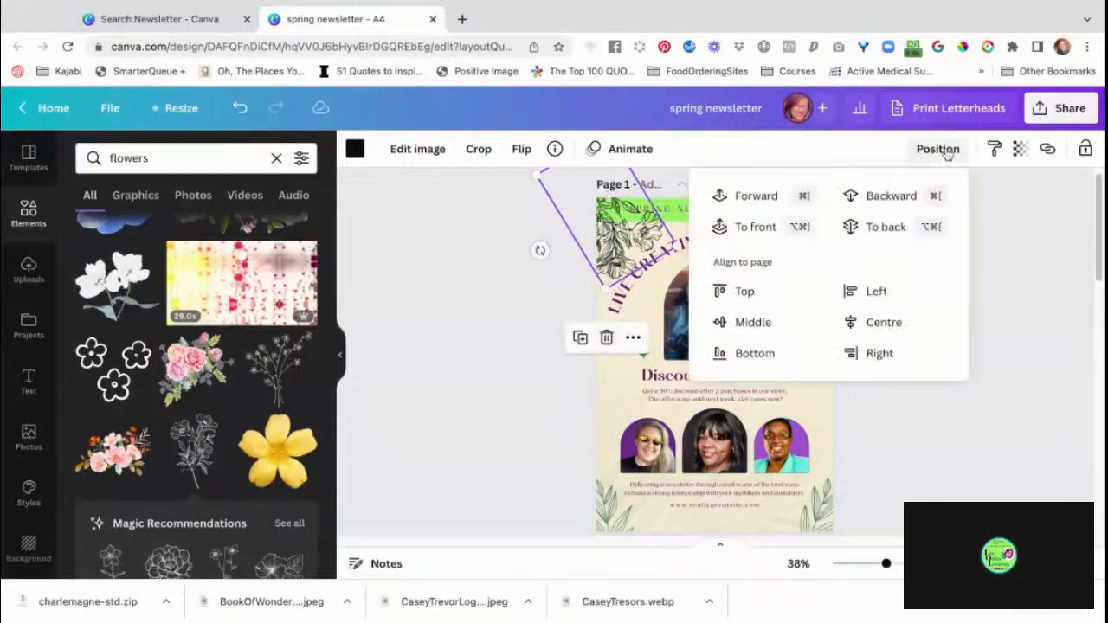
{"action": "left_click", "coordinate": [881, 227]}
{"action": "left_click", "coordinate": [522, 350]}
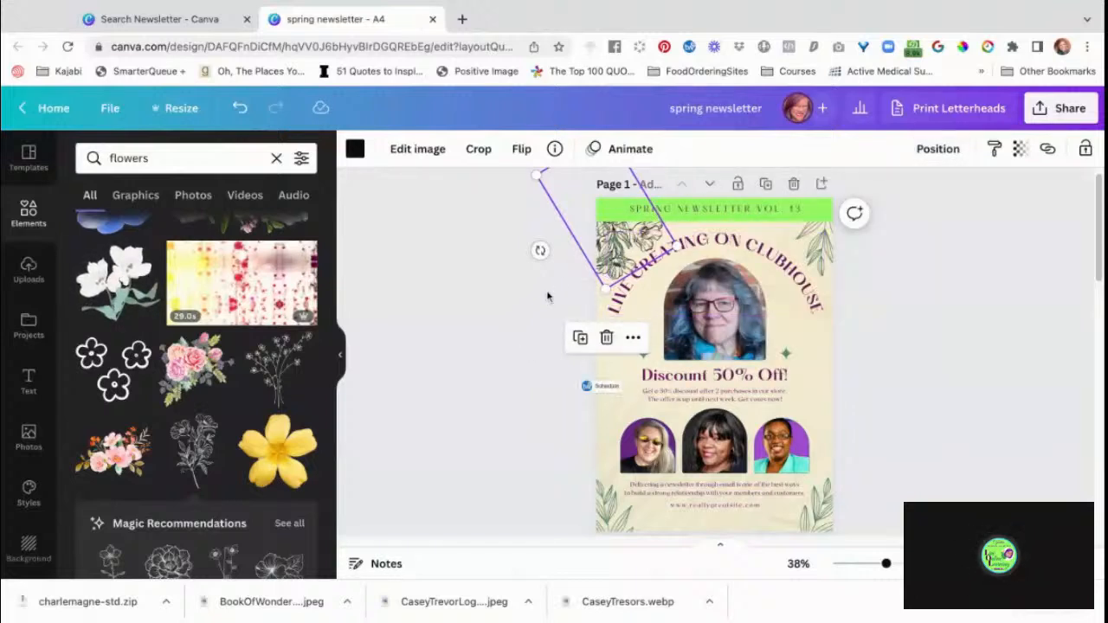
{"action": "key", "text": "Escape"}
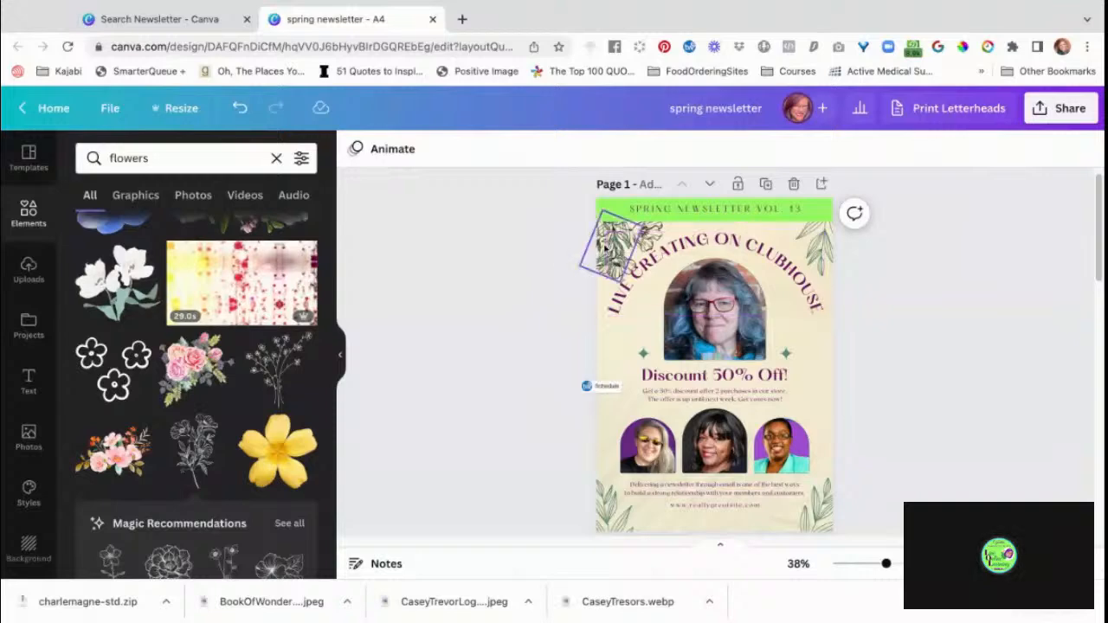
Delete the green leaf graphics from the upper-left and upper-right corners of page 1.
{"action": "left_click", "coordinate": [604, 246]}
{"action": "key", "text": "Delete"}
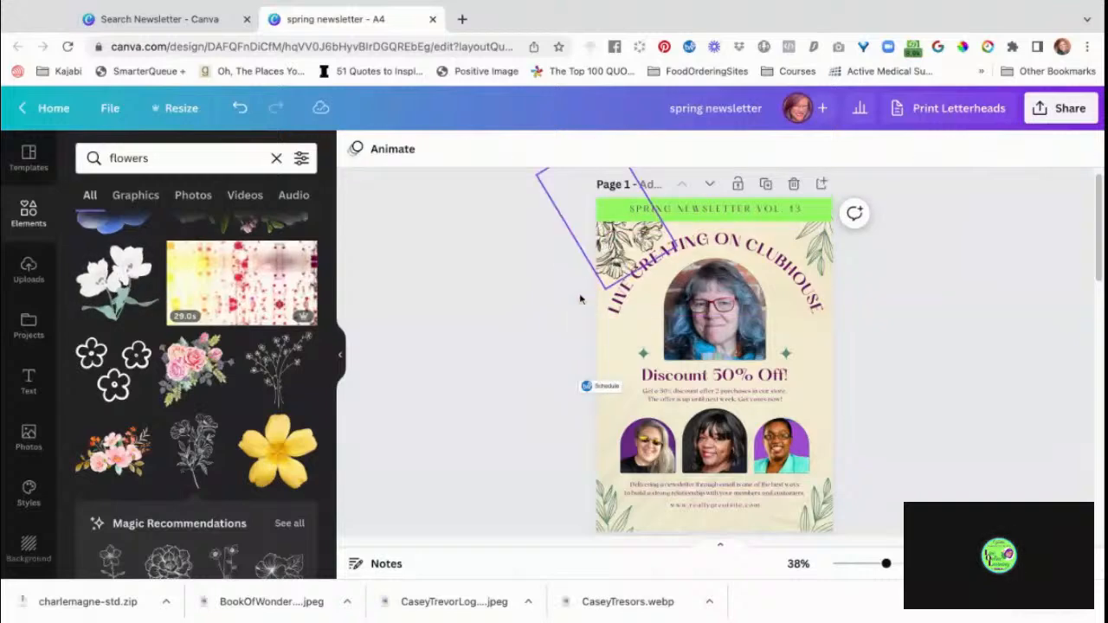
{"action": "left_click", "coordinate": [828, 244]}
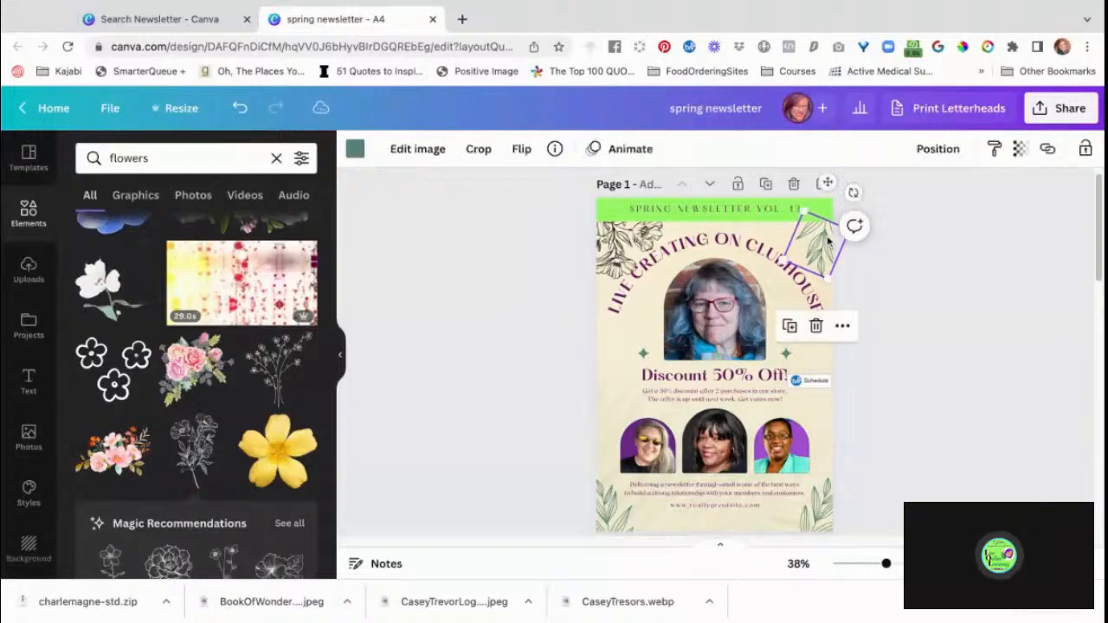
{"action": "key", "text": "Delete"}
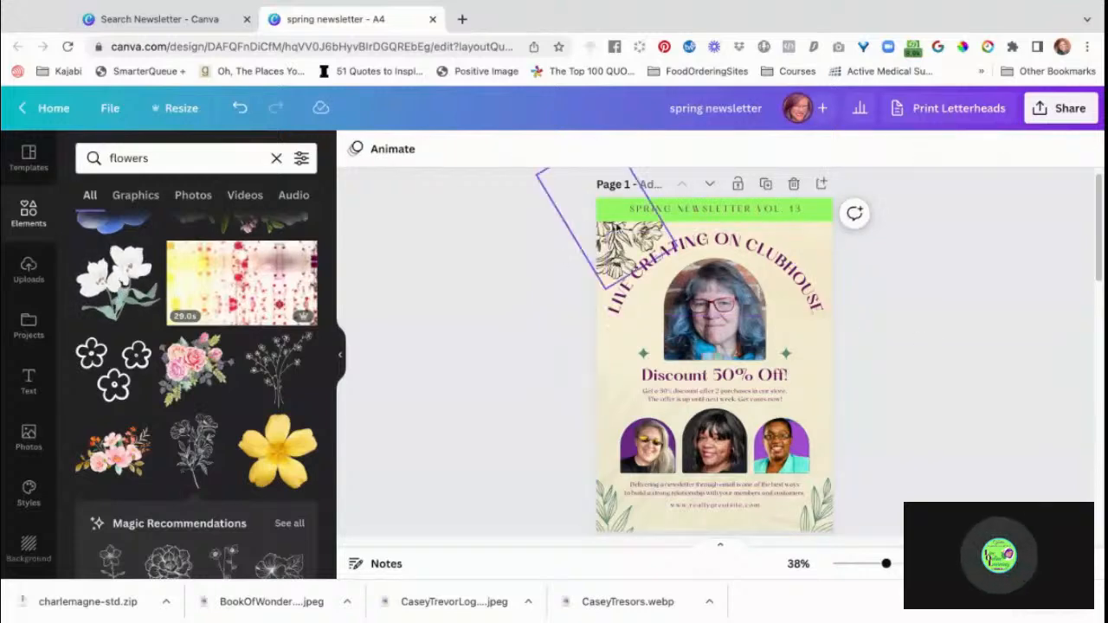
{"action": "left_click", "coordinate": [612, 228]}
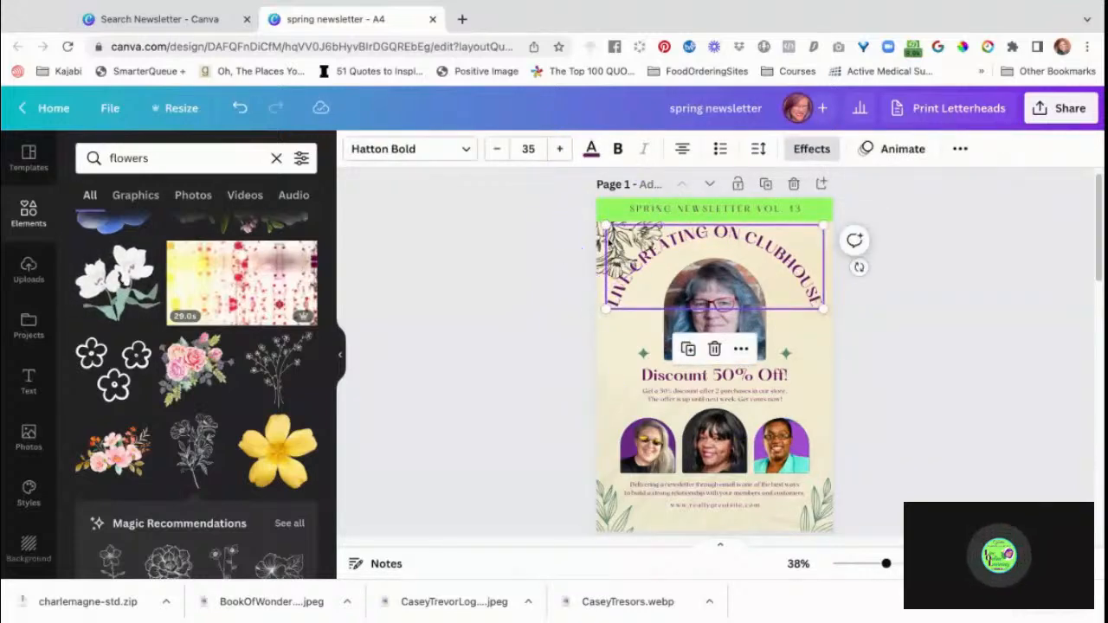
{"action": "key", "text": "ctrl+z"}
{"action": "left_click", "coordinate": [500, 295]}
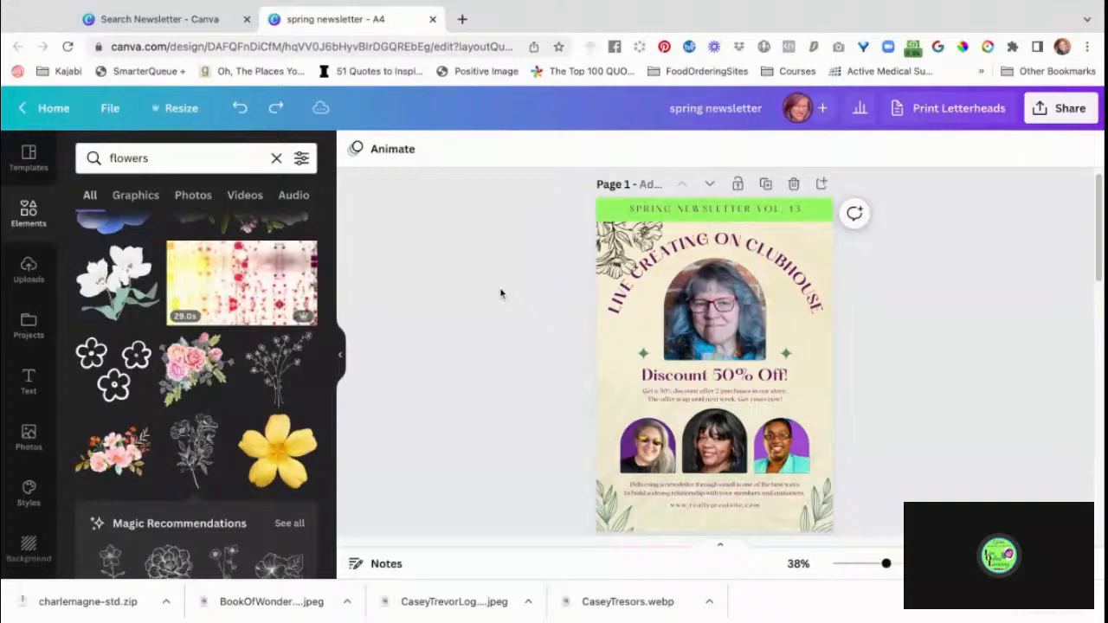
Shift the curved "LIVE CREATING ON CLUBHOUSE" title slightly down on page 1.
{"action": "left_click", "coordinate": [721, 243]}
{"action": "left_click_drag", "start_coordinate": [722, 243], "coordinate": [721, 250]}
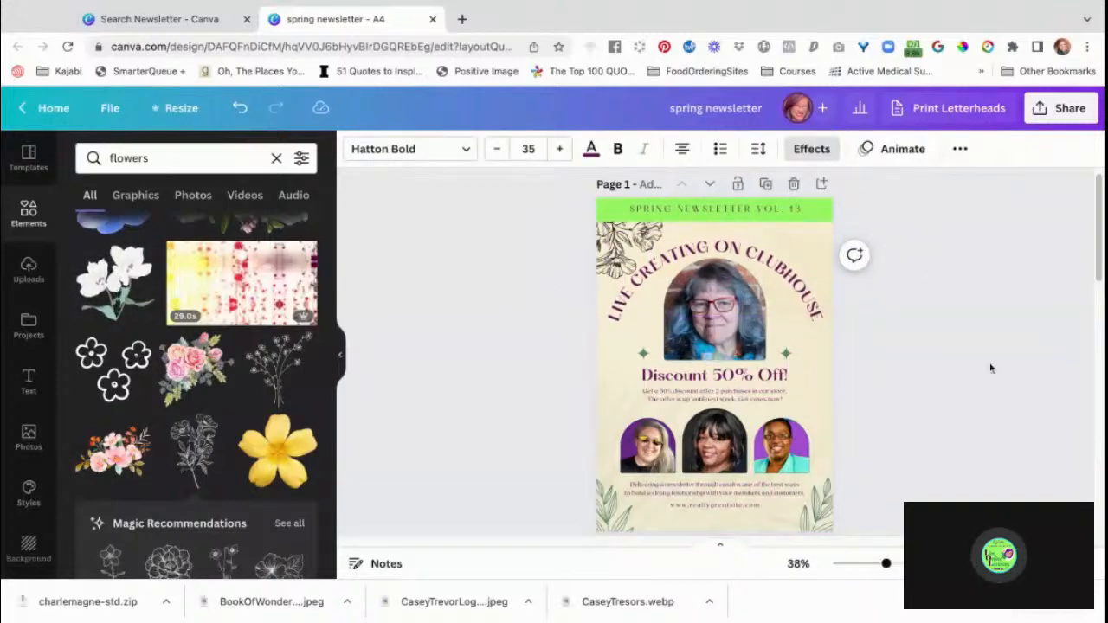
{"action": "left_click", "coordinate": [956, 415]}
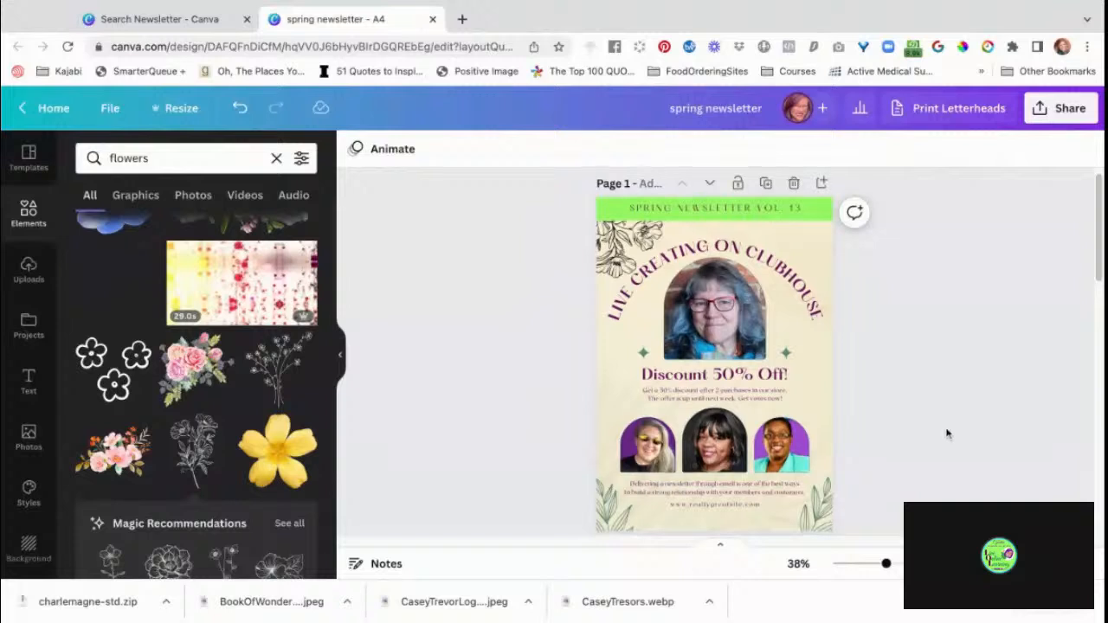
Delete the green leaf graphics from the lower-right and lower-left corners of page 1.
{"action": "scroll", "coordinate": [946, 433], "scroll_direction": "down", "scroll_amount": 1}
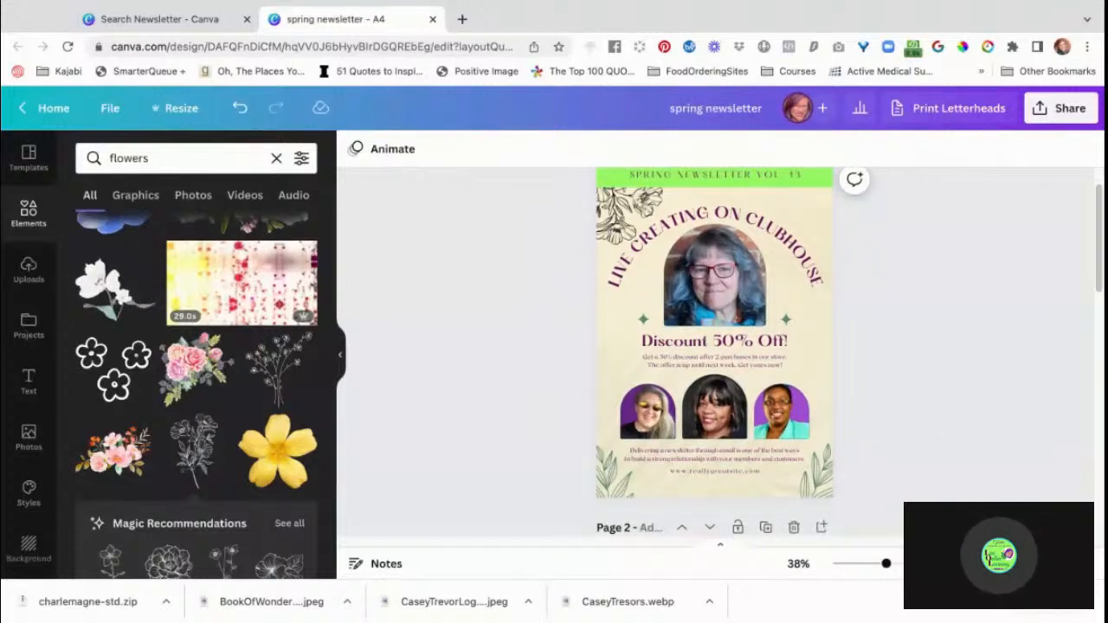
{"action": "left_click", "coordinate": [827, 481]}
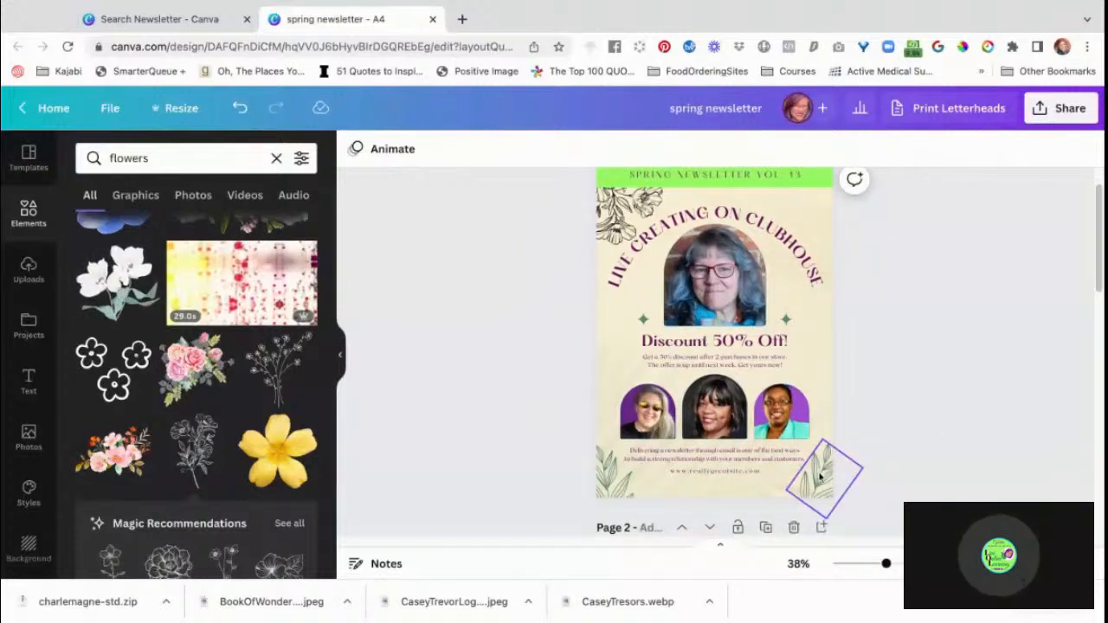
{"action": "left_click", "coordinate": [827, 481]}
{"action": "key", "text": "Delete"}
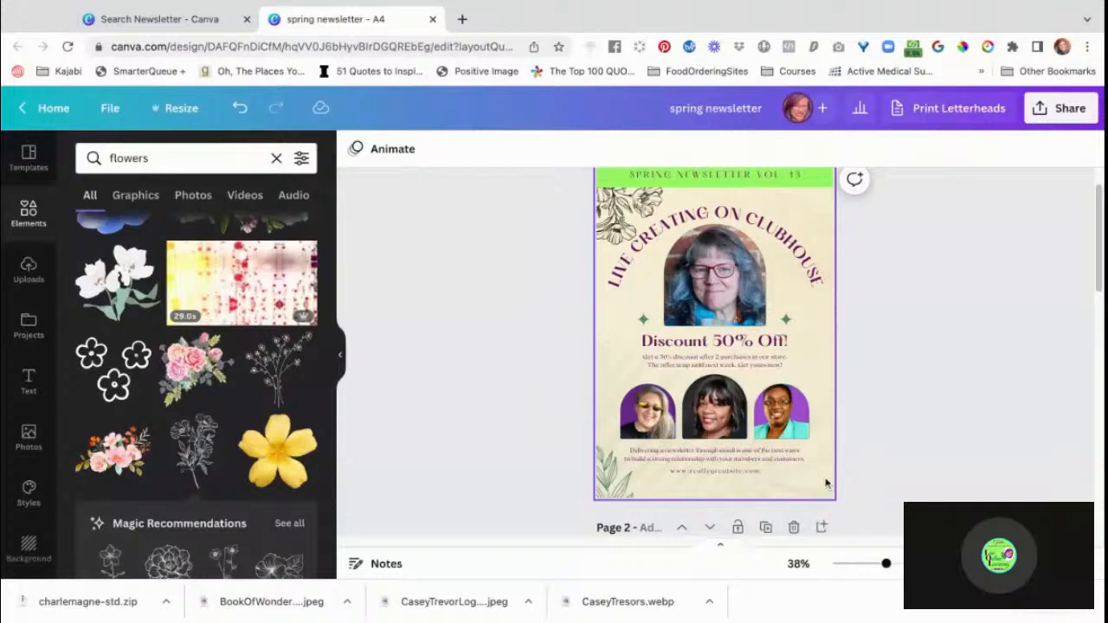
{"action": "left_click", "coordinate": [604, 487]}
{"action": "key", "text": "Delete"}
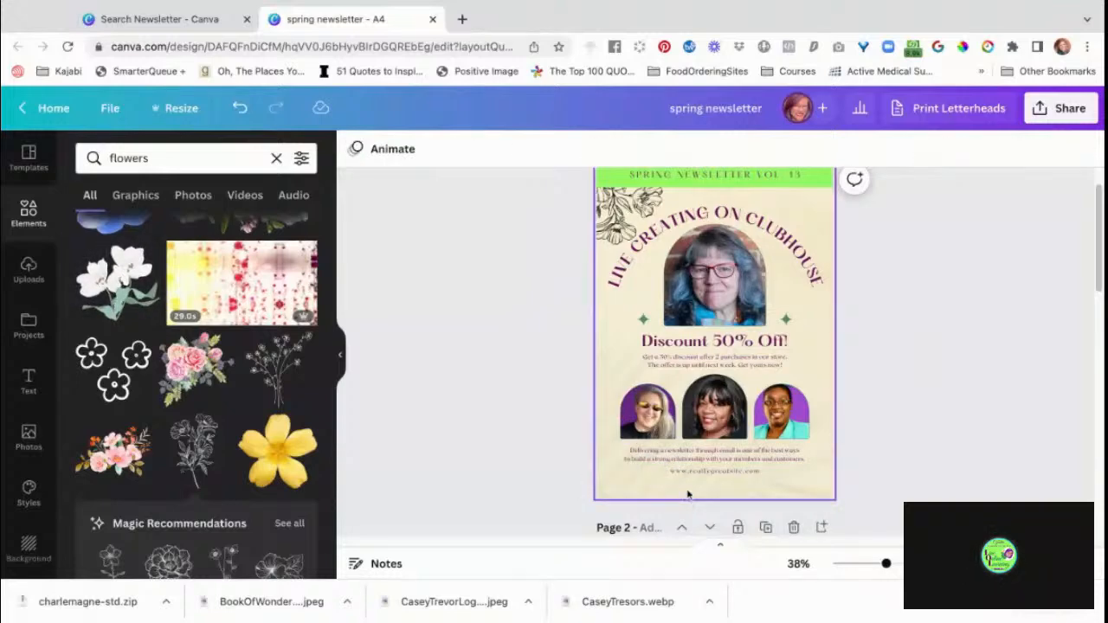
Try the pink and yellow floral video as page 1's background, and undo it.
{"action": "left_click", "coordinate": [688, 494]}
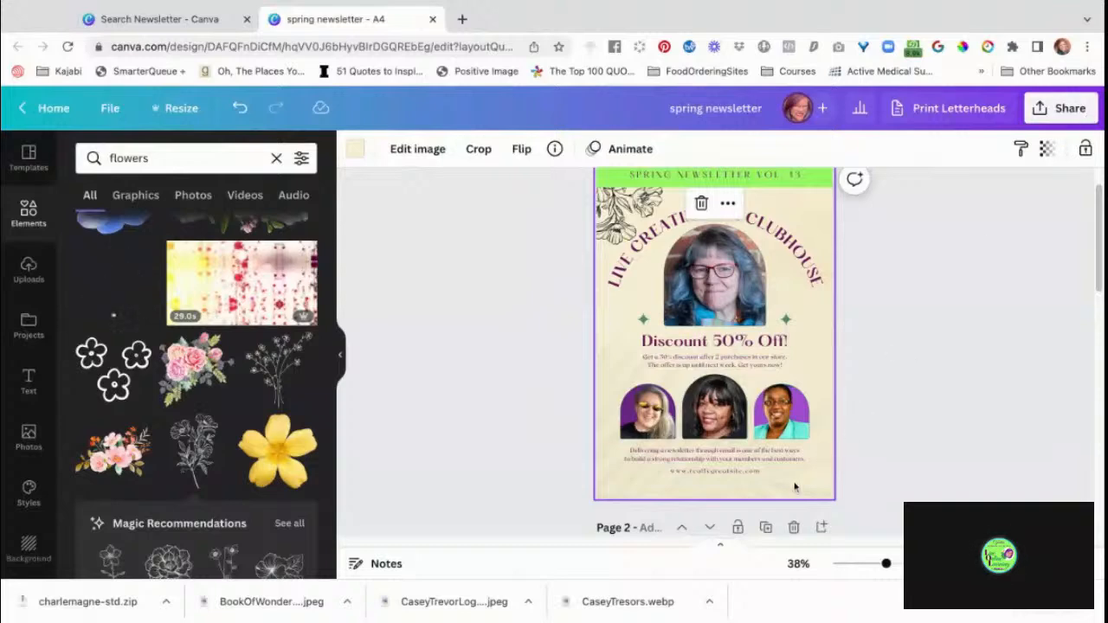
{"action": "left_click", "coordinate": [898, 478]}
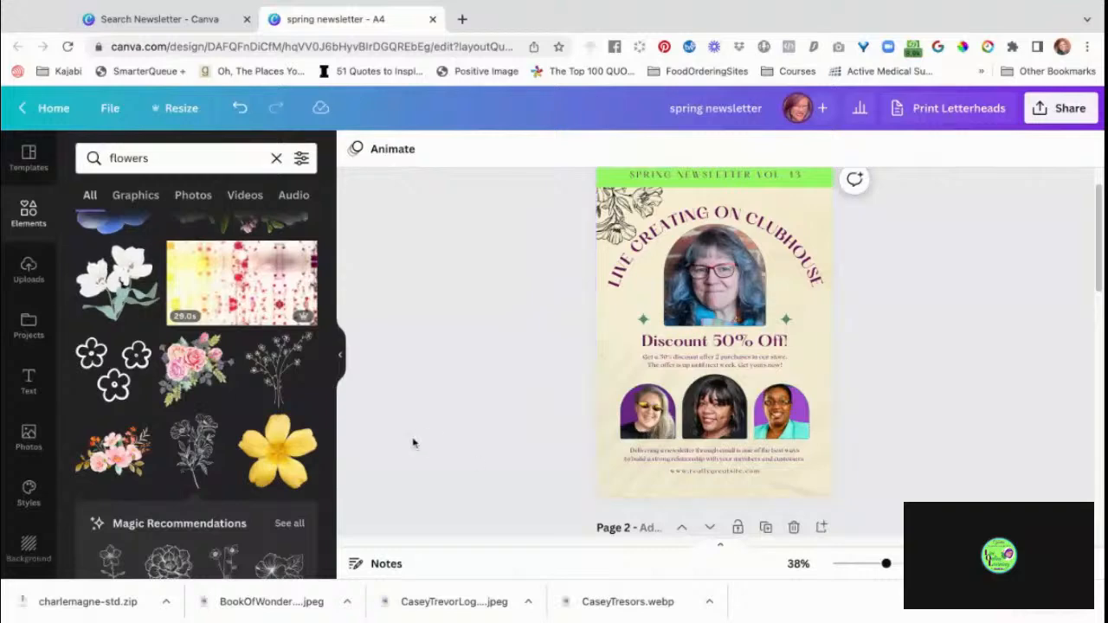
{"action": "left_click", "coordinate": [238, 305]}
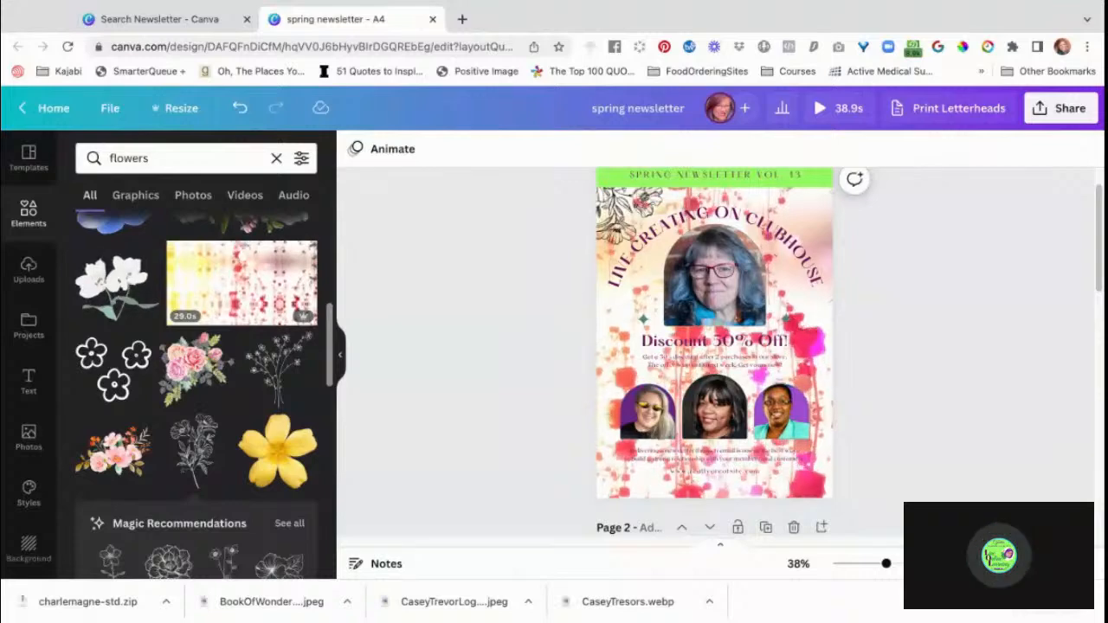
{"action": "key", "text": "super+z"}
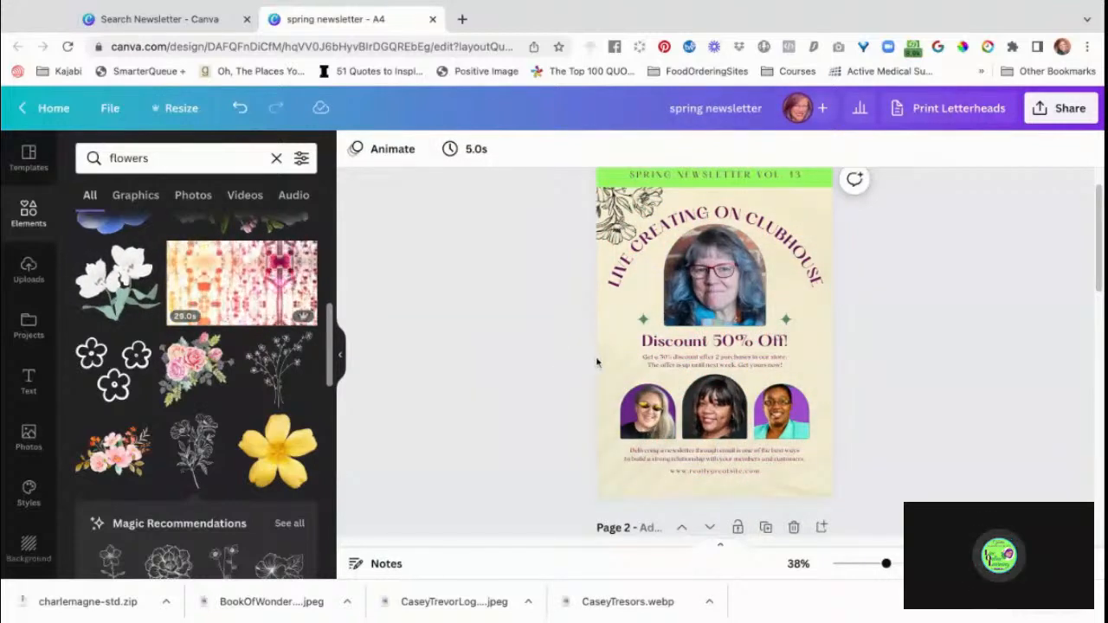
Set the transparency of page 1's textured background image to 26.
{"action": "left_click", "coordinate": [601, 362]}
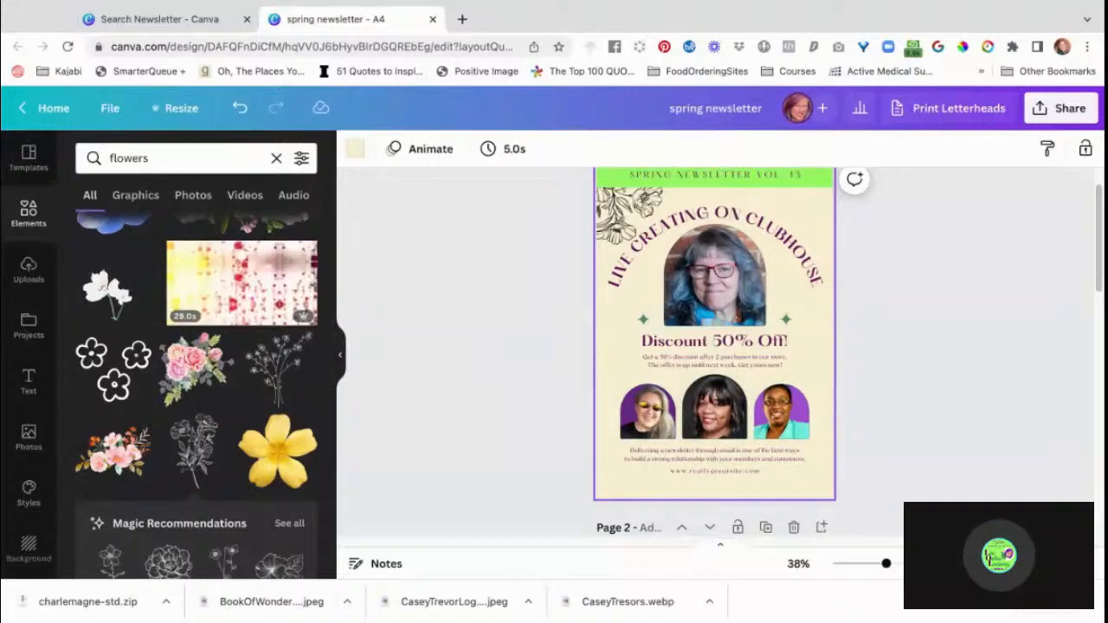
{"action": "left_click", "coordinate": [597, 381]}
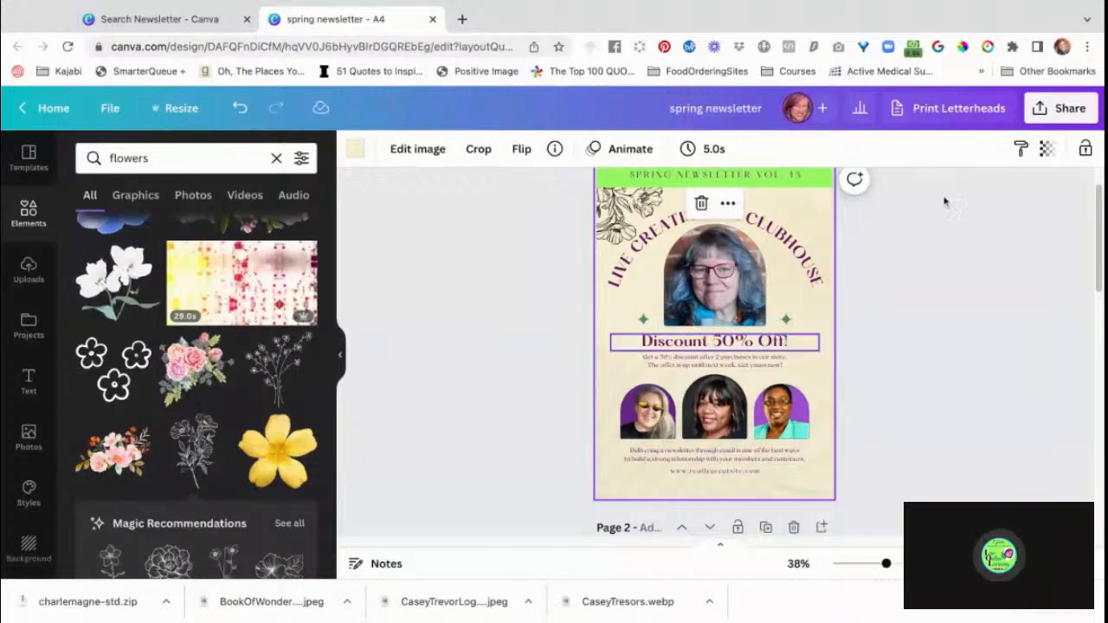
{"action": "left_click", "coordinate": [1048, 149]}
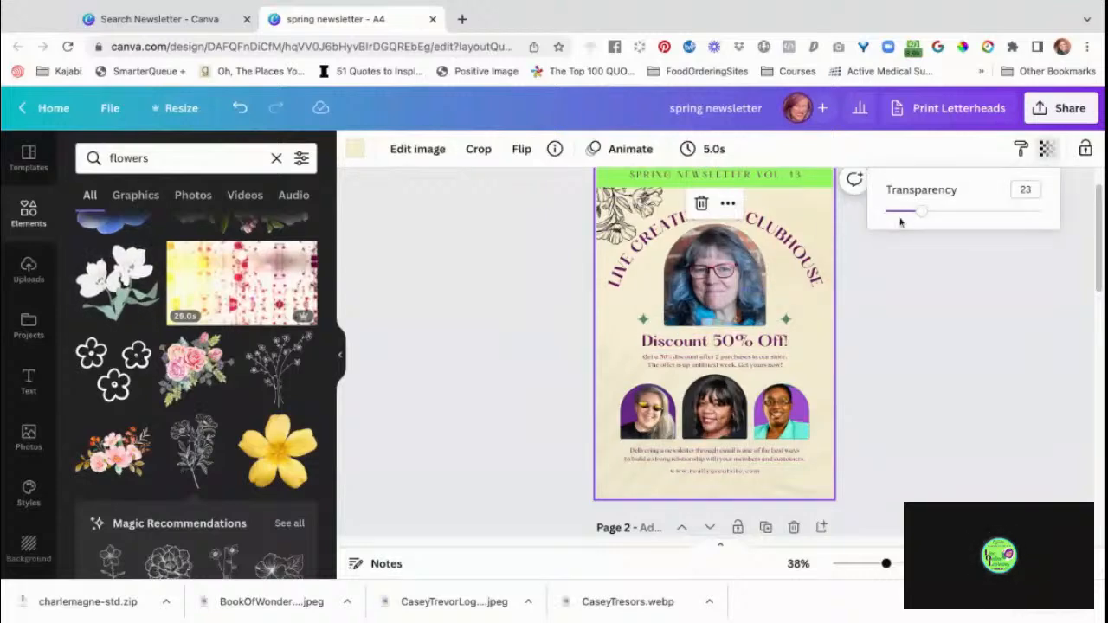
{"action": "mouse_move", "coordinate": [925, 212]}
{"action": "left_mouse_down"}
{"action": "mouse_move", "coordinate": [1042, 212]}
{"action": "mouse_move", "coordinate": [885, 211]}
{"action": "mouse_move", "coordinate": [1041, 211]}
{"action": "mouse_move", "coordinate": [926, 211]}
{"action": "left_mouse_up"}
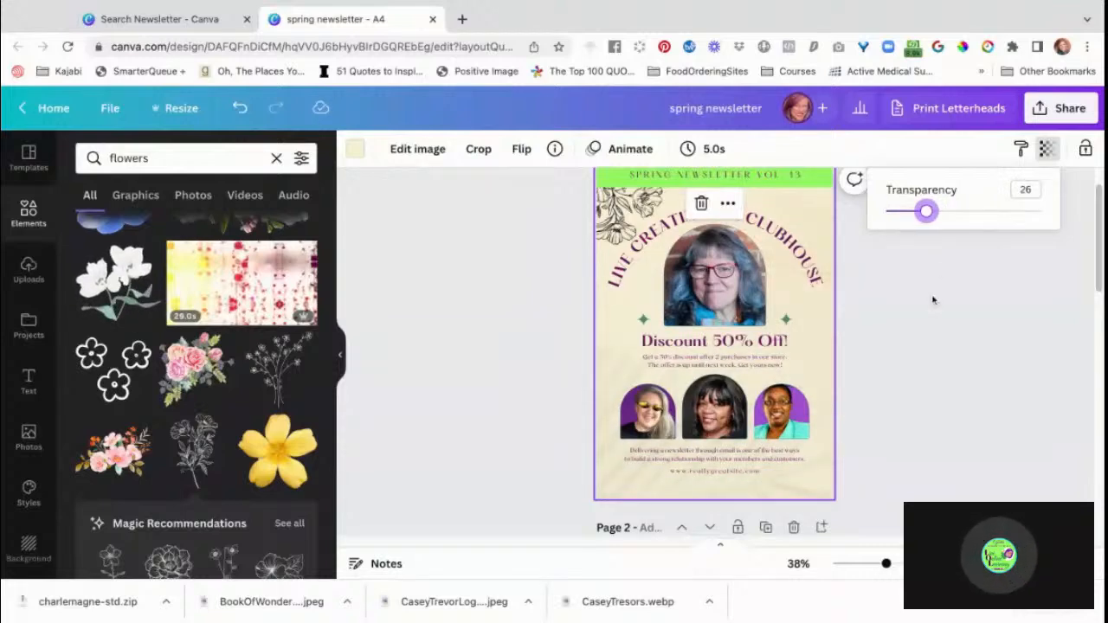
{"action": "left_click", "coordinate": [957, 369]}
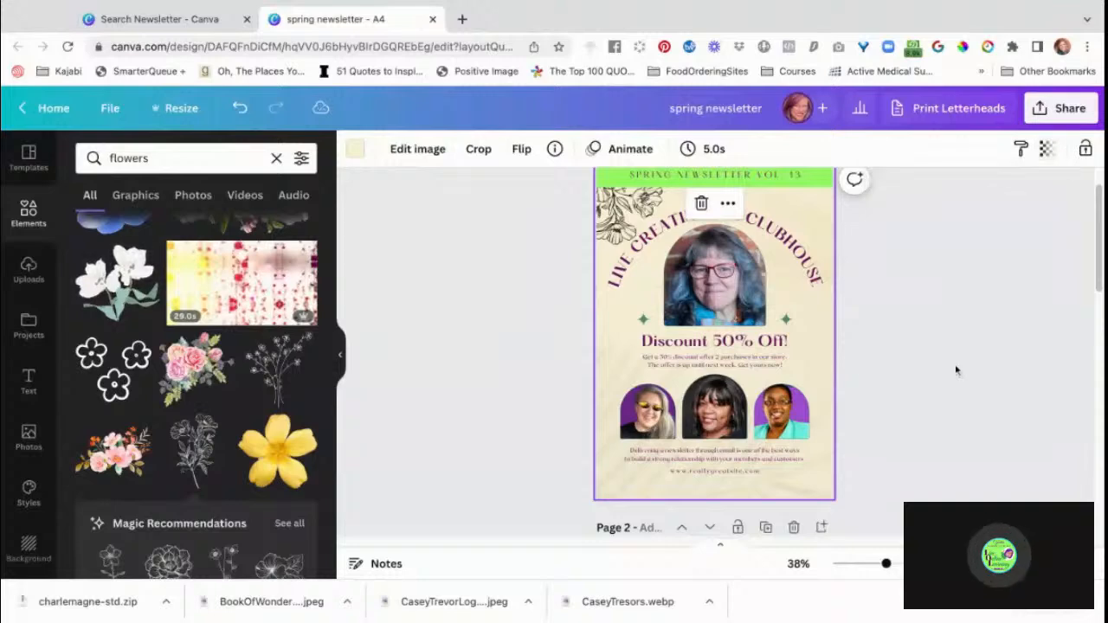
{"action": "left_click", "coordinate": [911, 370]}
Remove the textured background image from page 1, leaving the plain cream page colour.
{"action": "left_click", "coordinate": [826, 354]}
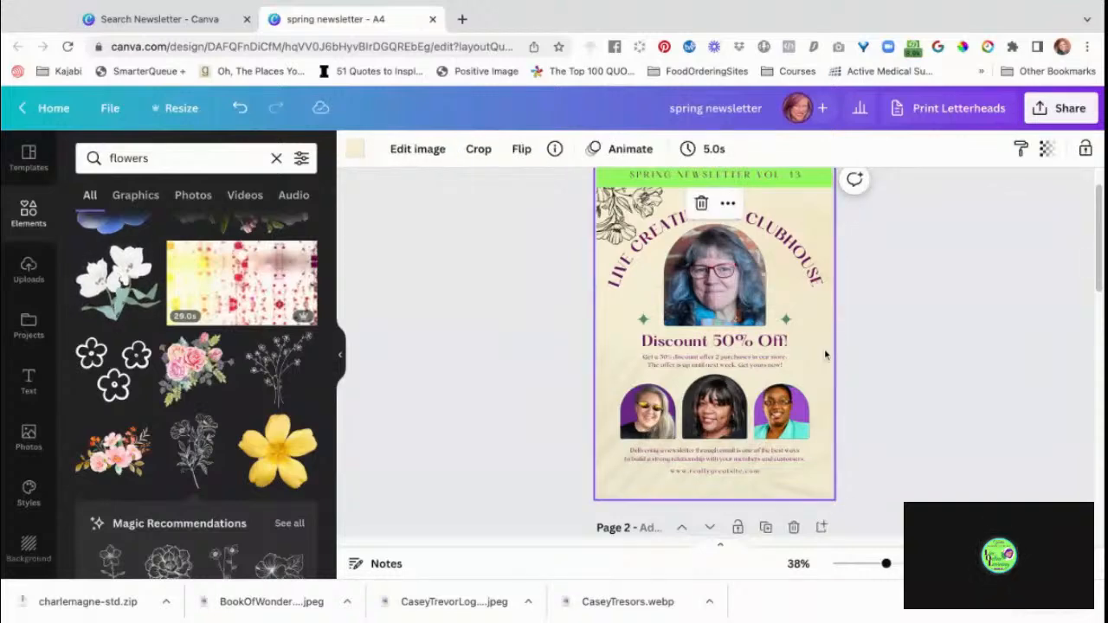
{"action": "left_click", "coordinate": [845, 352]}
{"action": "left_click", "coordinate": [924, 381]}
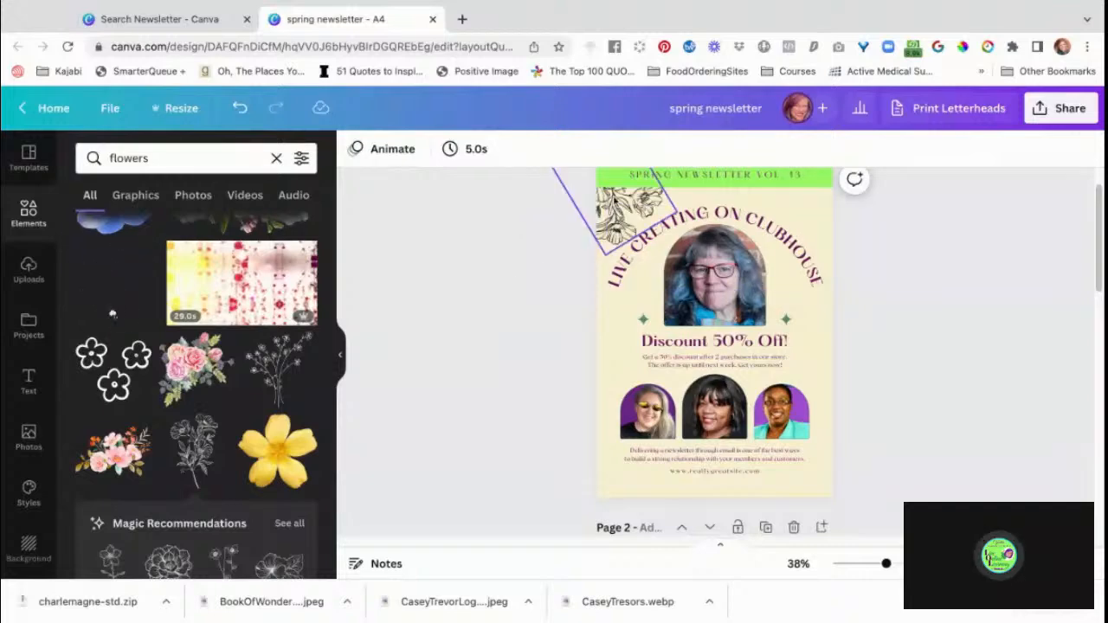
Enlarge the line-art flower on page 1 and reposition it to spread across the whole page behind the content.
{"action": "left_click", "coordinate": [628, 206]}
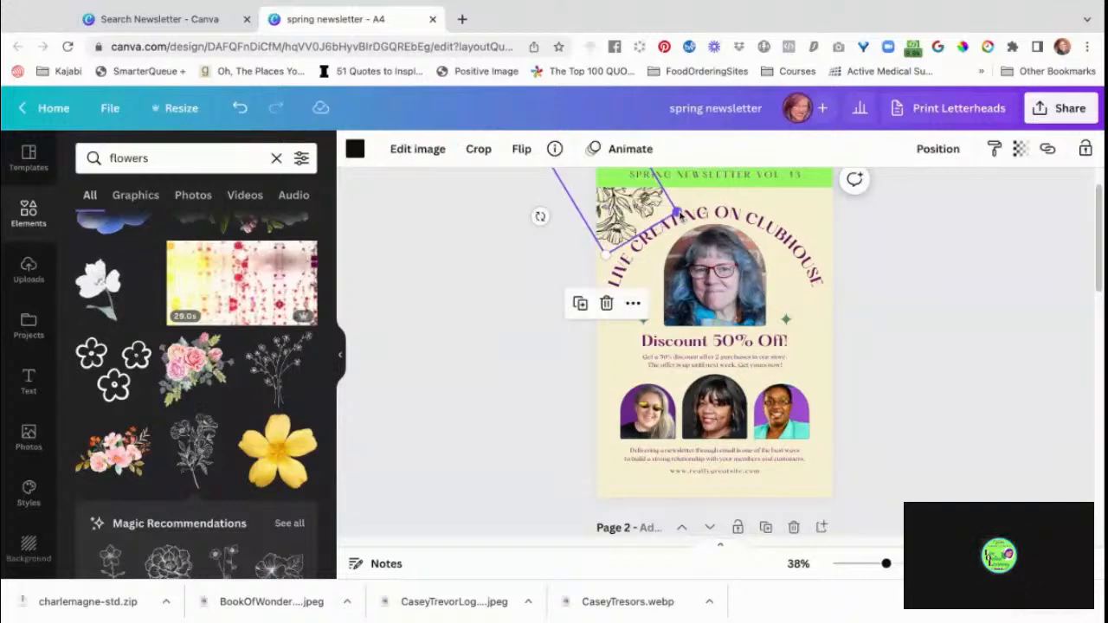
{"action": "left_click_drag", "start_coordinate": [679, 214], "coordinate": [971, 360]}
{"action": "left_click", "coordinate": [786, 319]}
{"action": "mouse_move", "coordinate": [786, 319]}
{"action": "left_mouse_down"}
{"action": "mouse_move", "coordinate": [747, 340]}
{"action": "mouse_move", "coordinate": [786, 320]}
{"action": "left_mouse_up"}
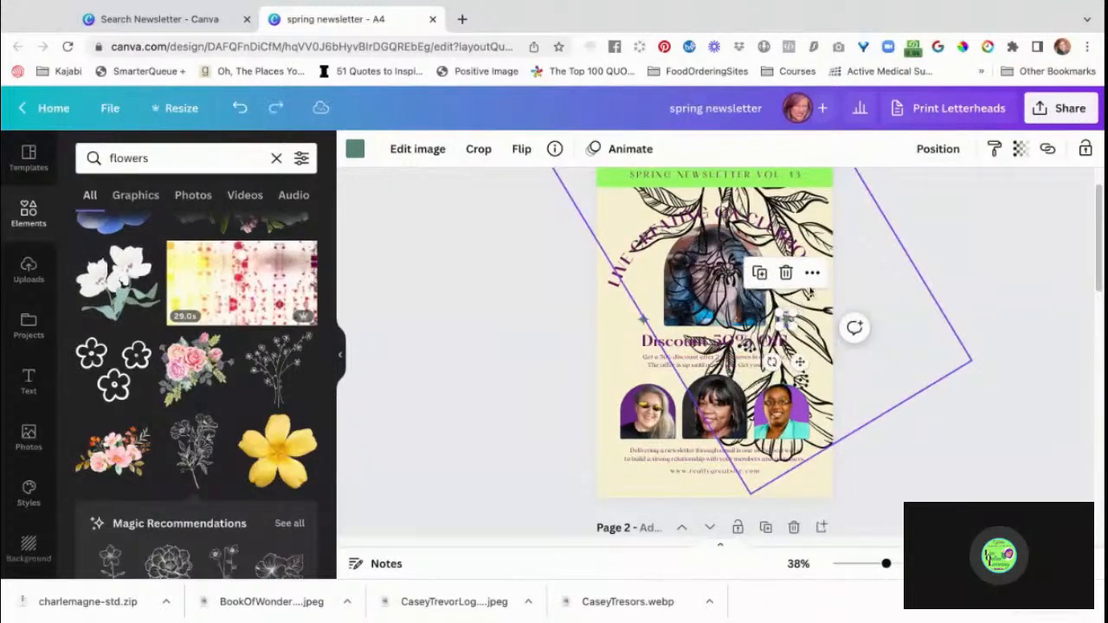
{"action": "key", "text": "ctrl+z"}
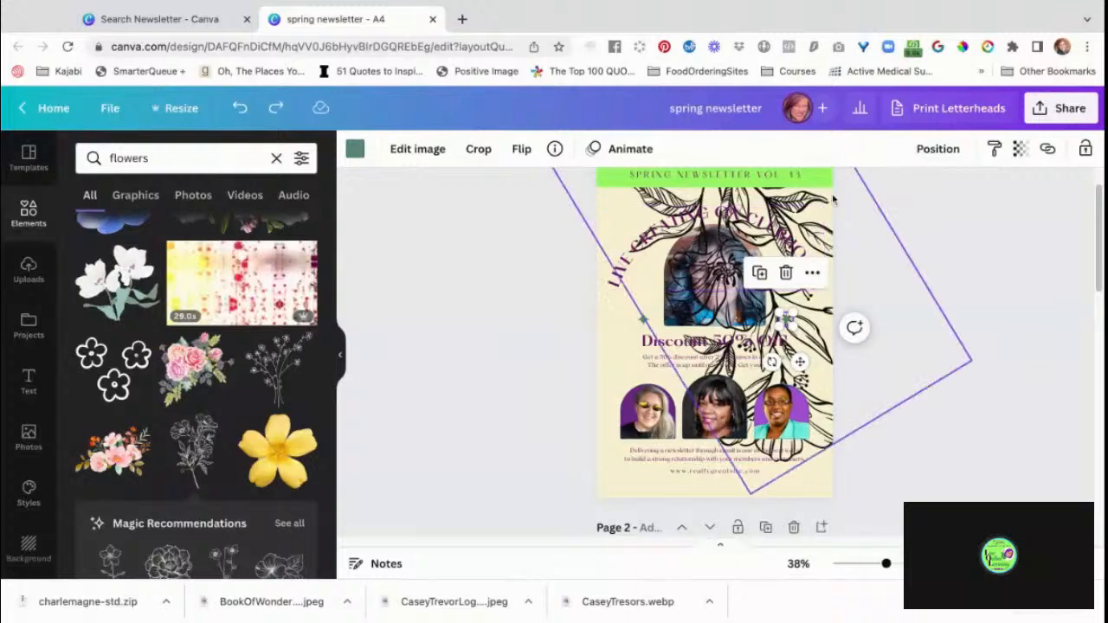
{"action": "left_click_drag", "start_coordinate": [834, 199], "coordinate": [802, 196]}
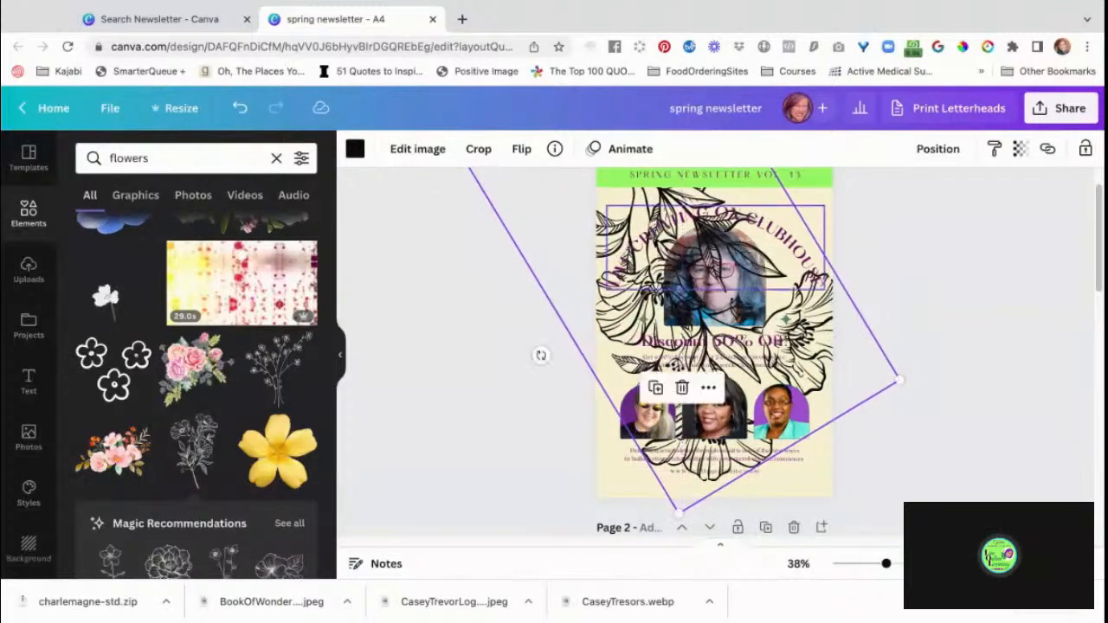
Set the transparency of the enlarged line-art flower on page 1 to 11.
{"action": "left_click", "coordinate": [947, 152]}
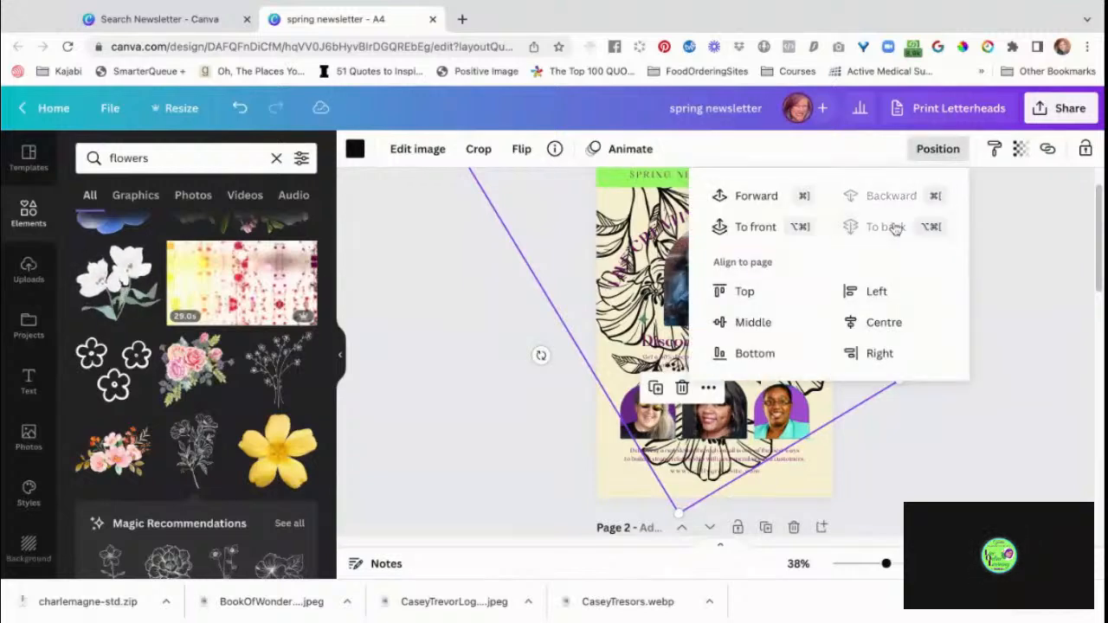
{"action": "left_click", "coordinate": [1025, 151]}
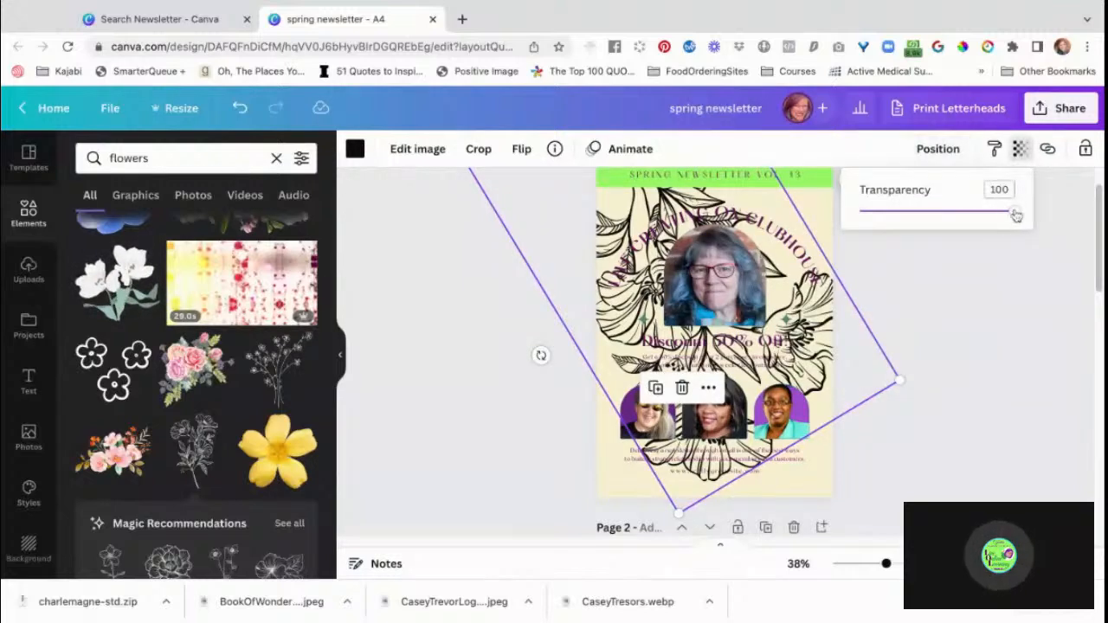
{"action": "left_click_drag", "start_coordinate": [1018, 214], "coordinate": [872, 212]}
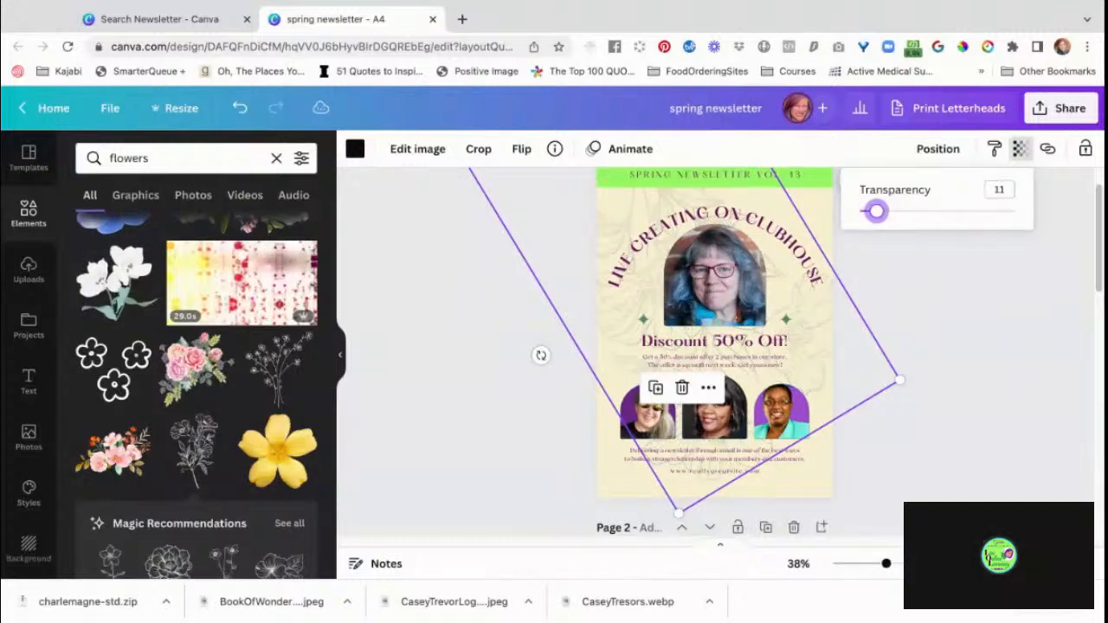
Recolour the faded line-art flower on page 1 with the dark purple document colour.
{"action": "left_click", "coordinate": [355, 149]}
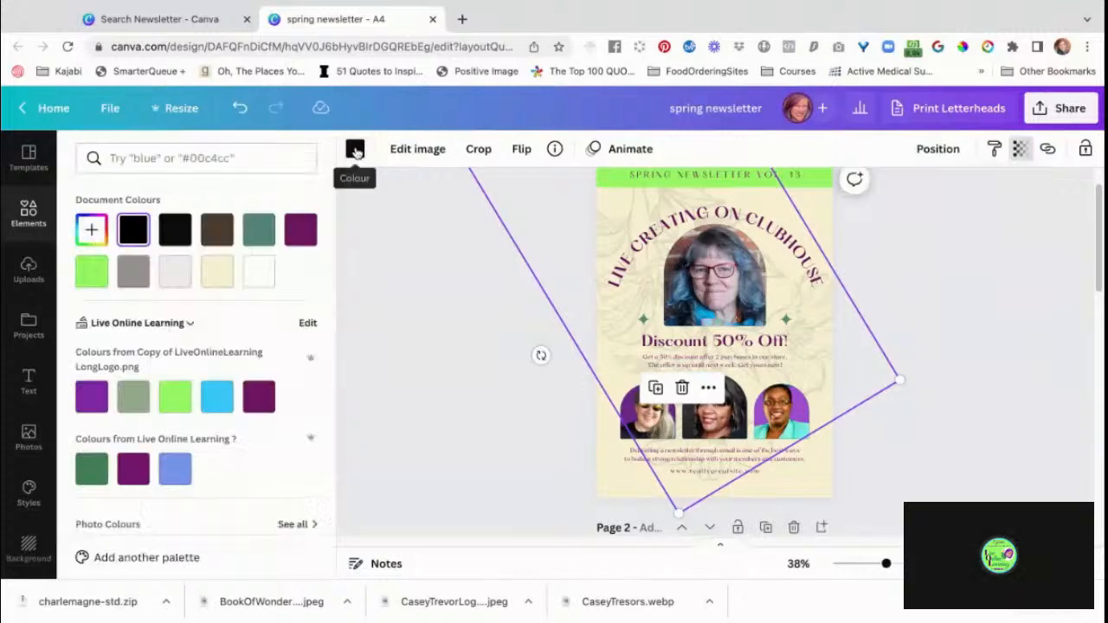
{"action": "left_click", "coordinate": [303, 229]}
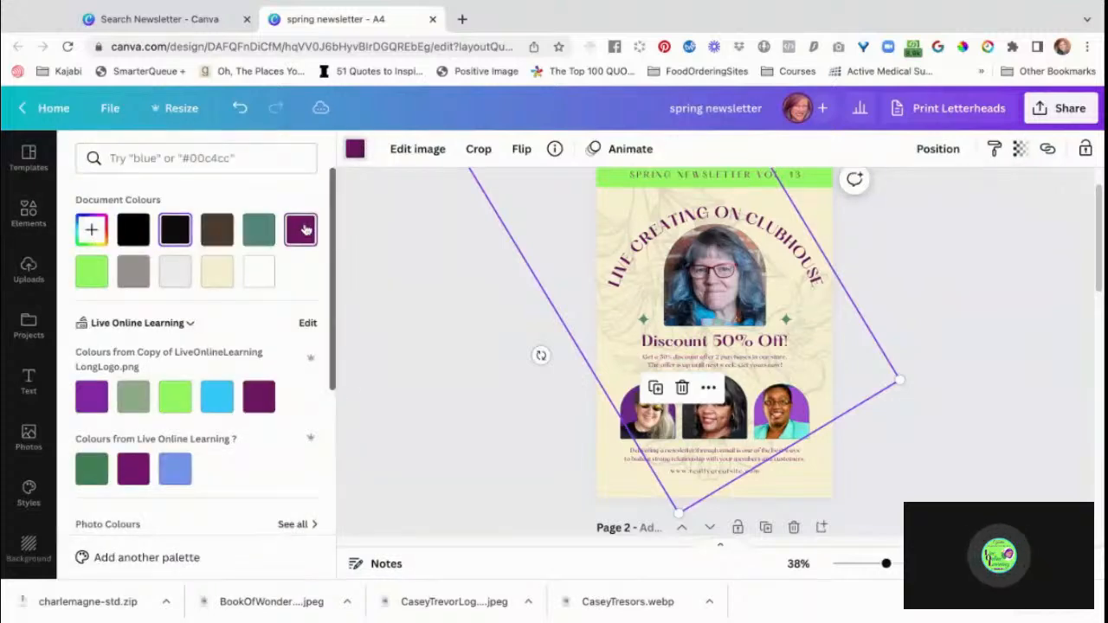
{"action": "left_click", "coordinate": [422, 387]}
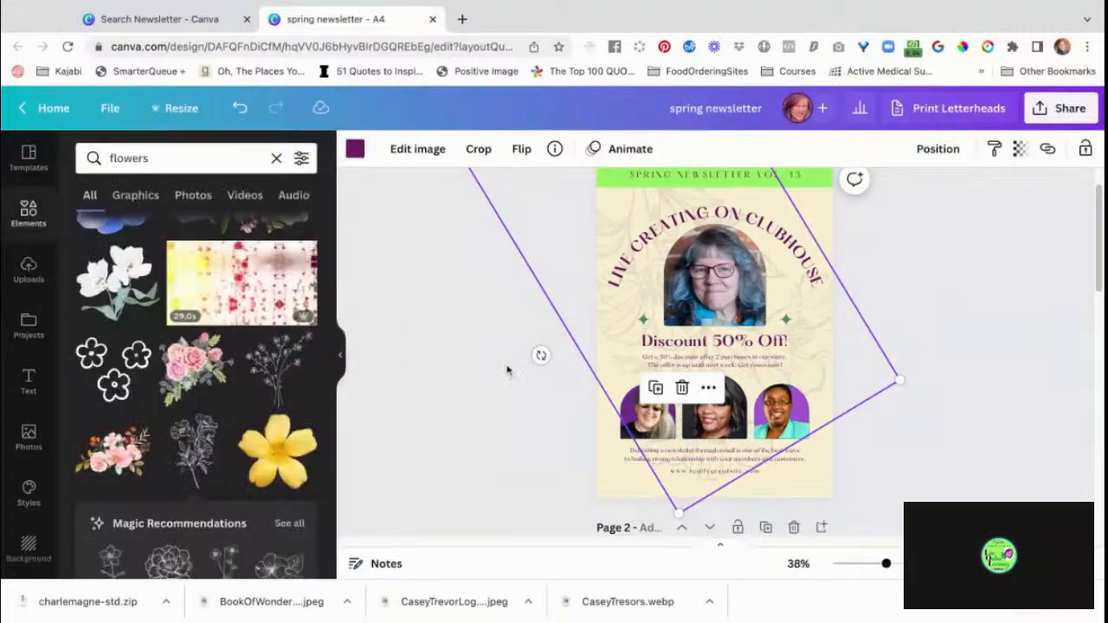
{"action": "left_click", "coordinate": [990, 340]}
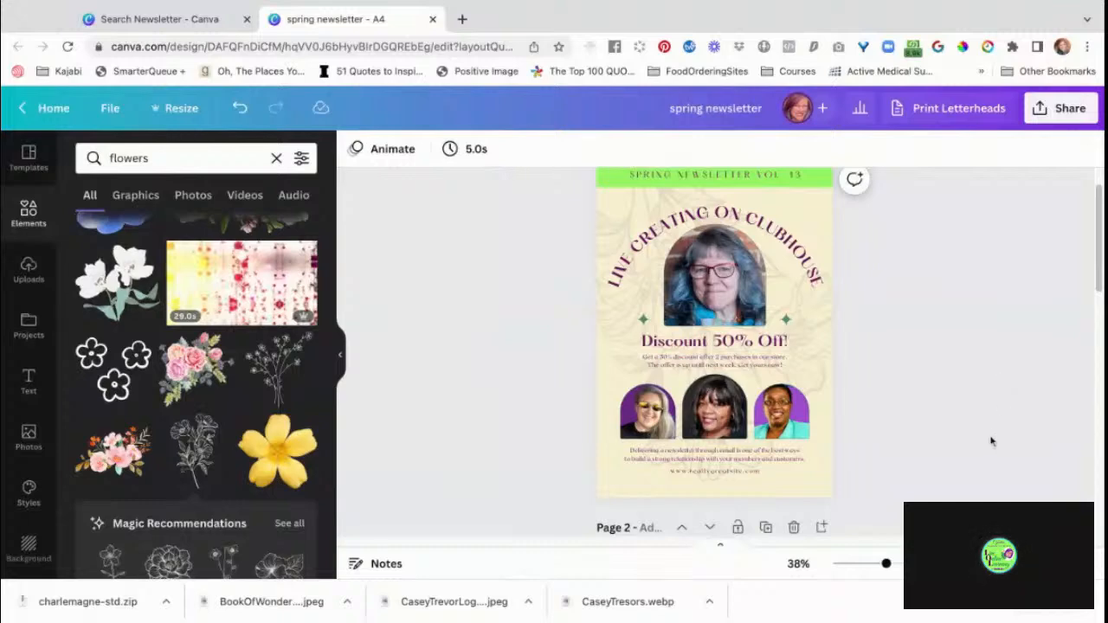
{"action": "scroll", "coordinate": [991, 444], "scroll_direction": "down", "scroll_amount": 1}
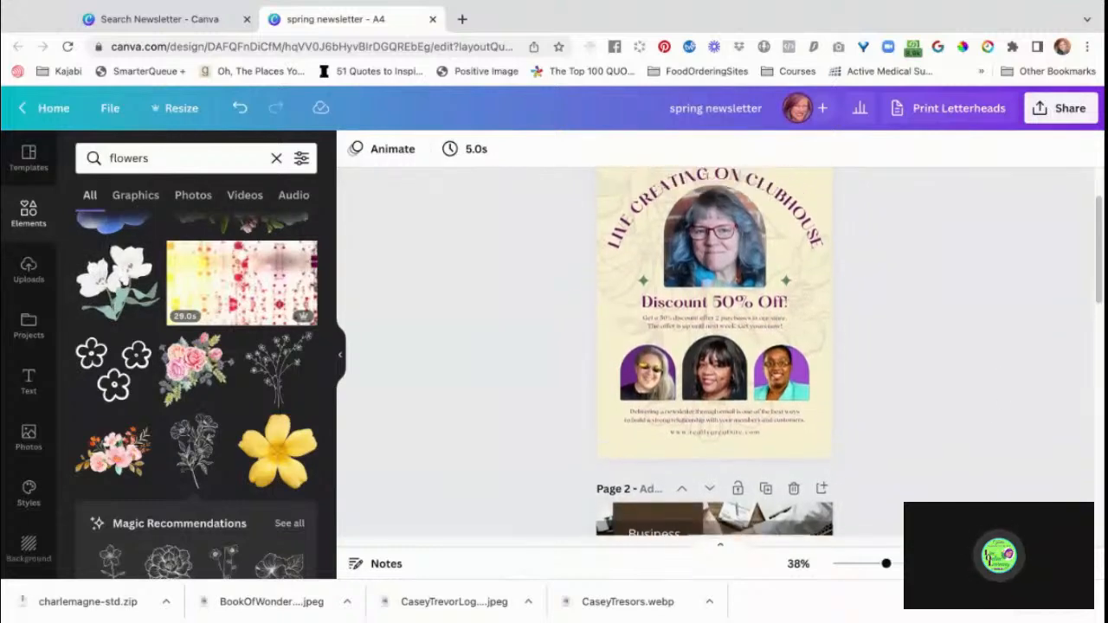
{"action": "scroll", "coordinate": [991, 443], "scroll_direction": "up", "scroll_amount": 2}
{"action": "scroll", "coordinate": [714, 355], "scroll_direction": "down", "scroll_amount": 3}
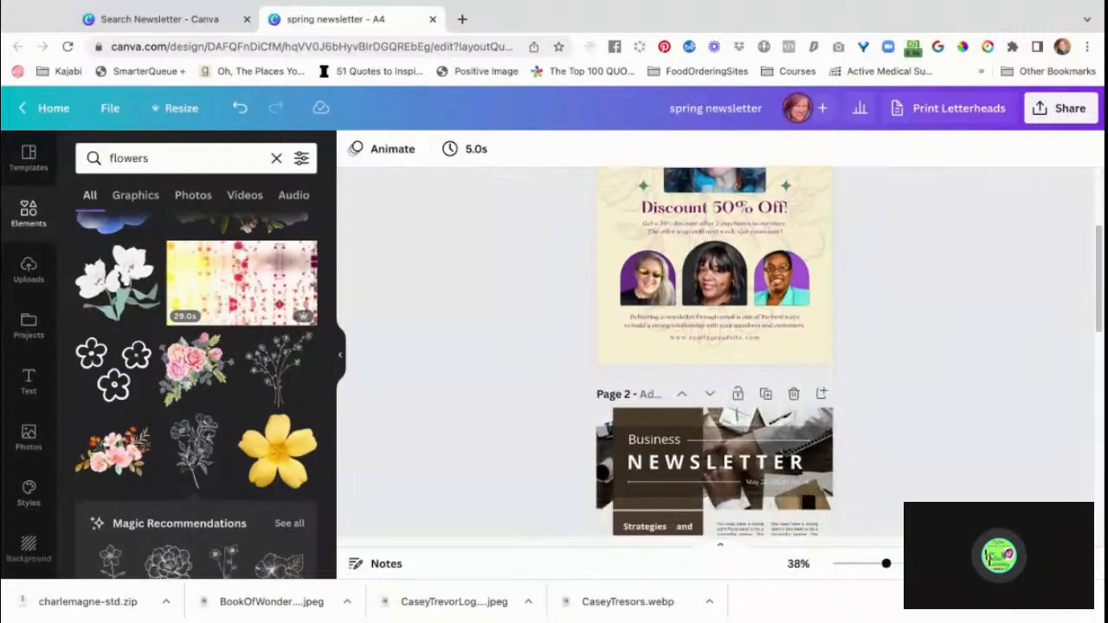
Recolour the dark brown column on page 2 with the bright blue brand colour and apply that colour change across all pages.
{"action": "scroll", "coordinate": [666, 297], "scroll_direction": "down", "scroll_amount": 1}
{"action": "left_click", "coordinate": [666, 297]}
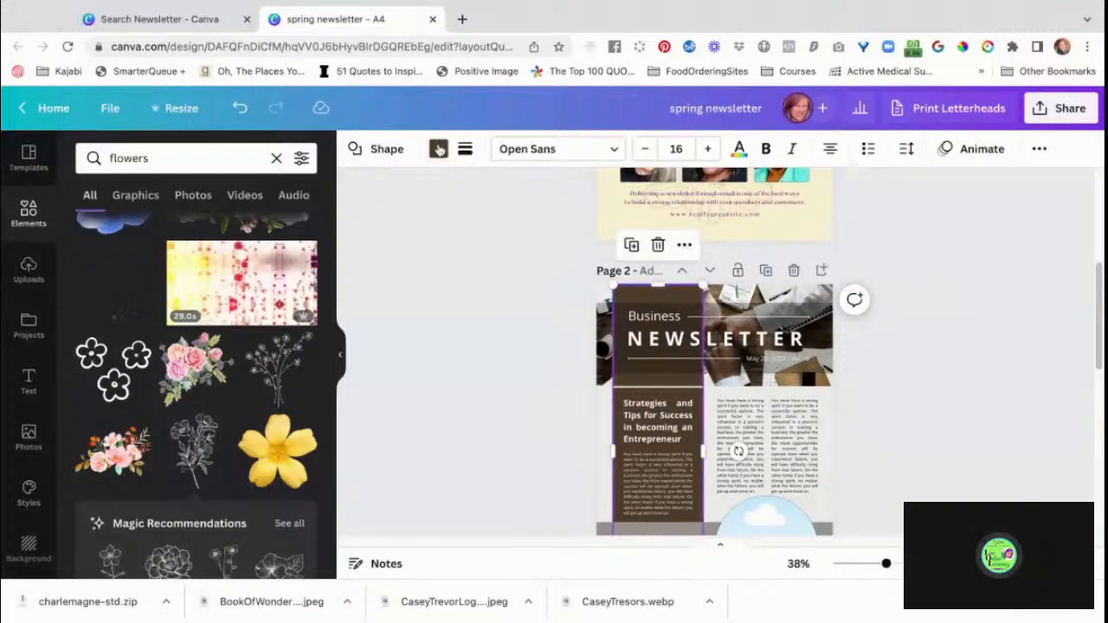
{"action": "left_click", "coordinate": [438, 149]}
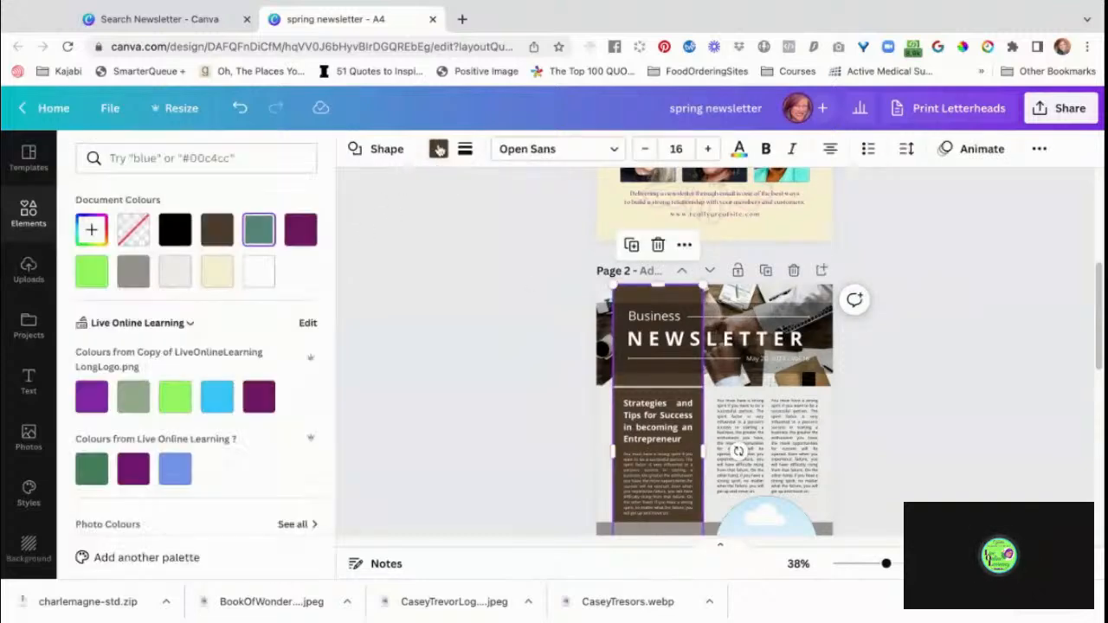
{"action": "left_click", "coordinate": [221, 412]}
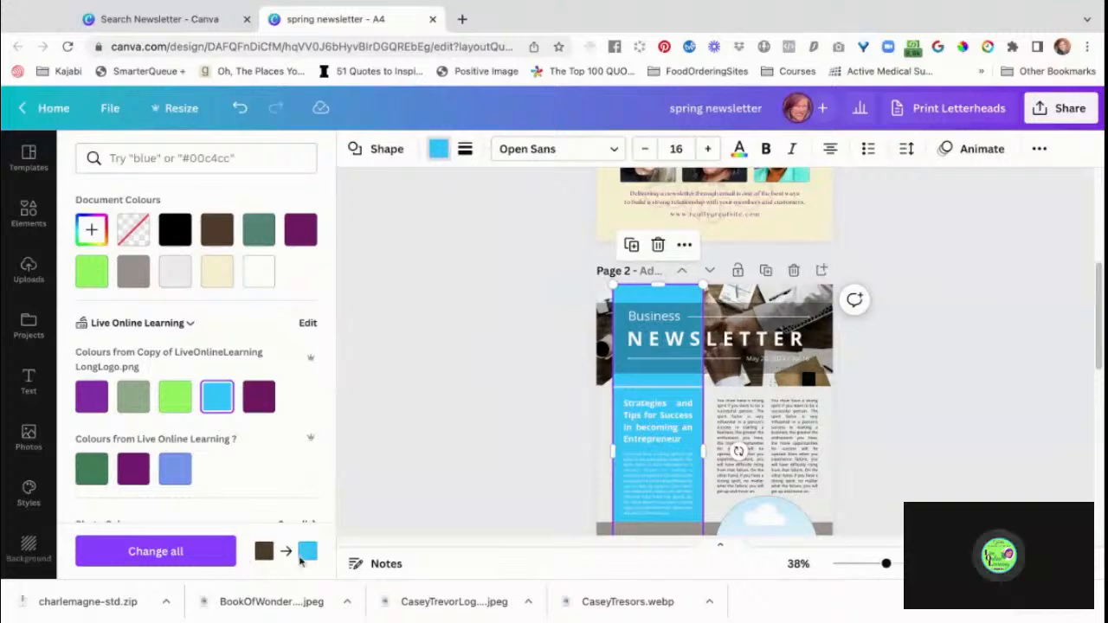
{"action": "left_click", "coordinate": [179, 550]}
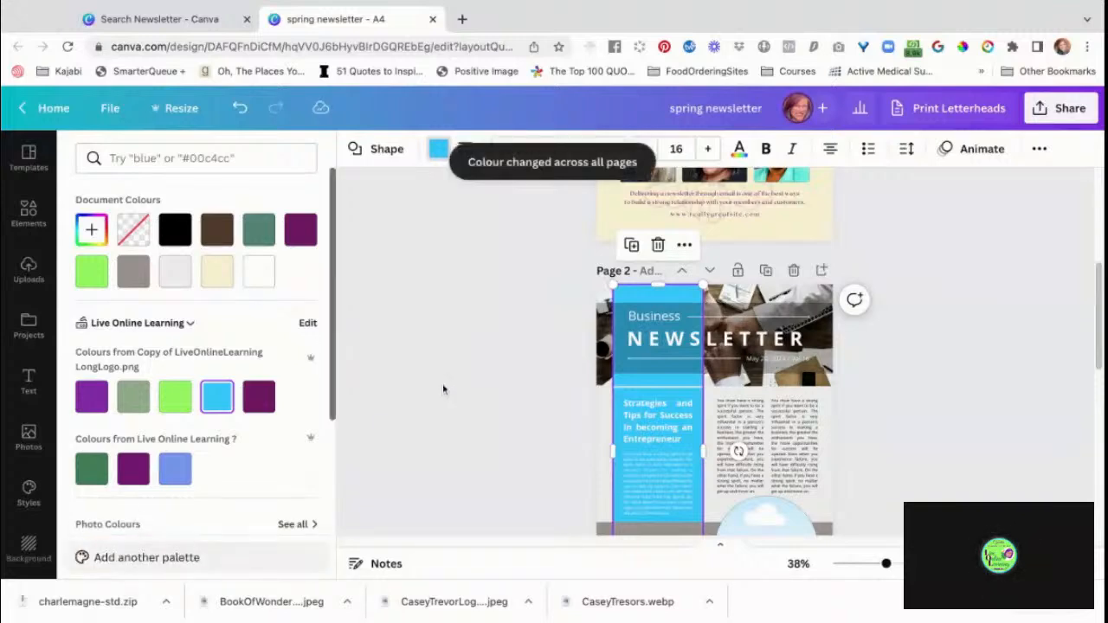
Recolour the grey horizontal band on page 2 with the lime green brand colour and replace the grey throughout the document.
{"action": "scroll", "coordinate": [443, 389], "scroll_direction": "down", "scroll_amount": 5}
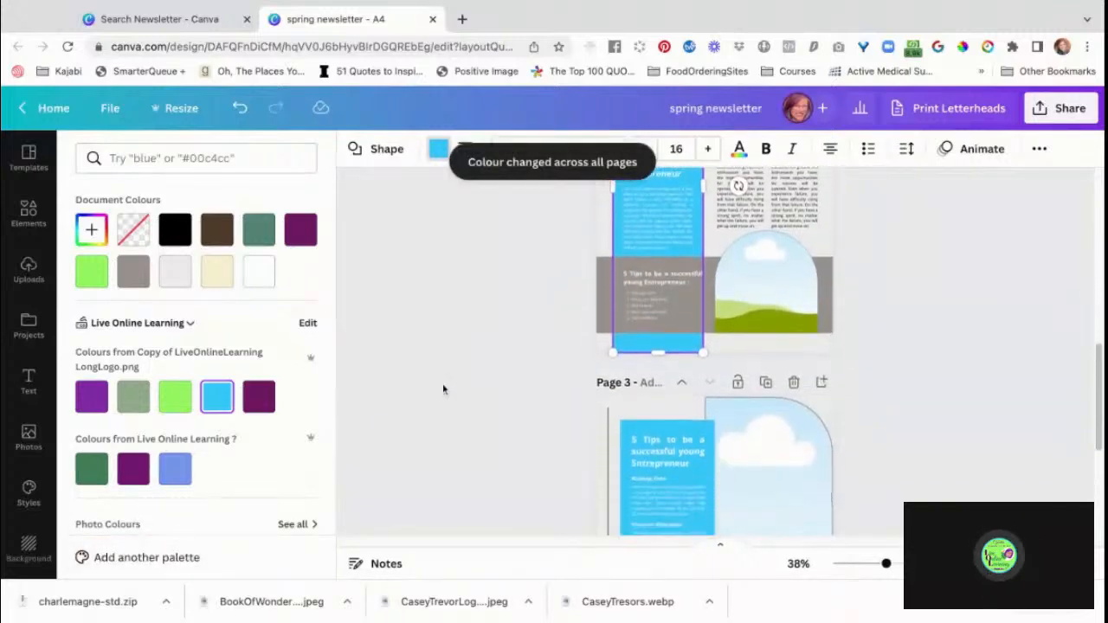
{"action": "left_click", "coordinate": [604, 320]}
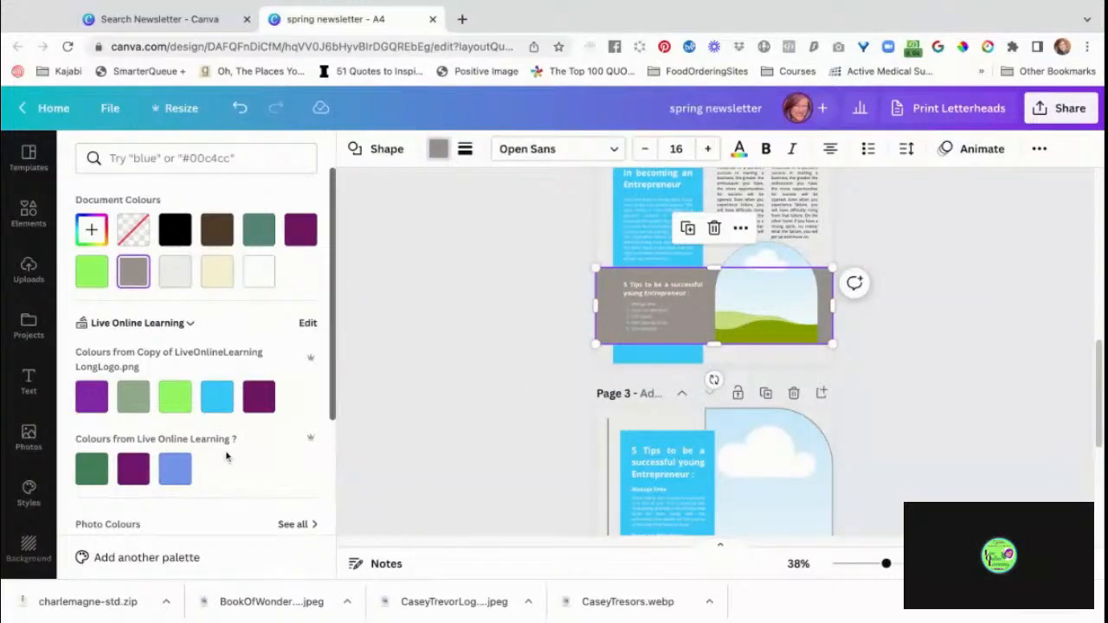
{"action": "left_click", "coordinate": [177, 398]}
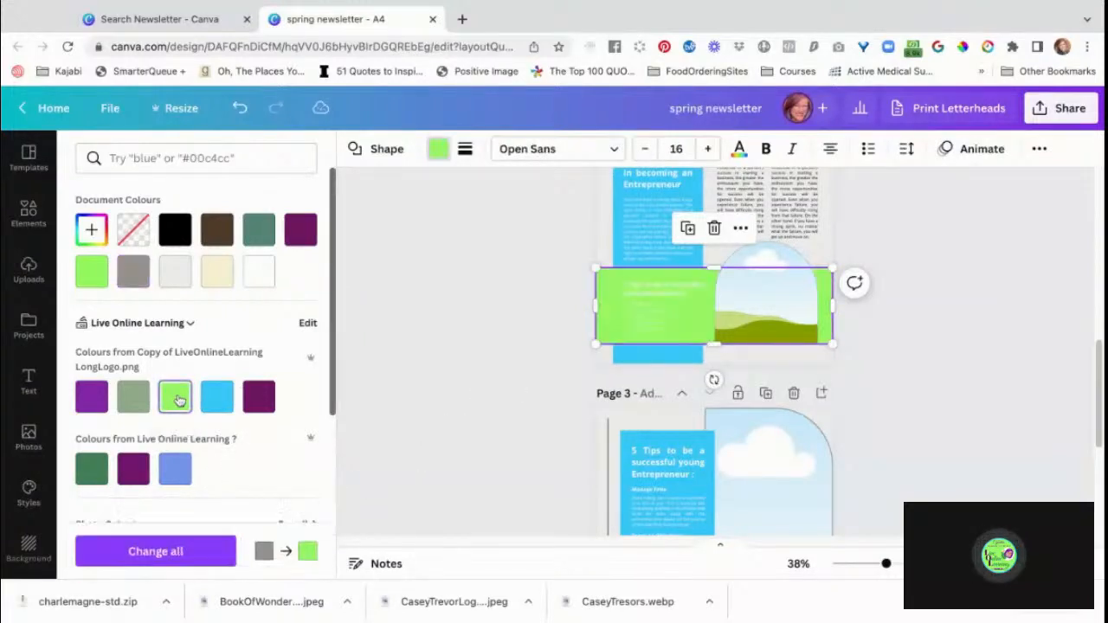
{"action": "left_click", "coordinate": [198, 551]}
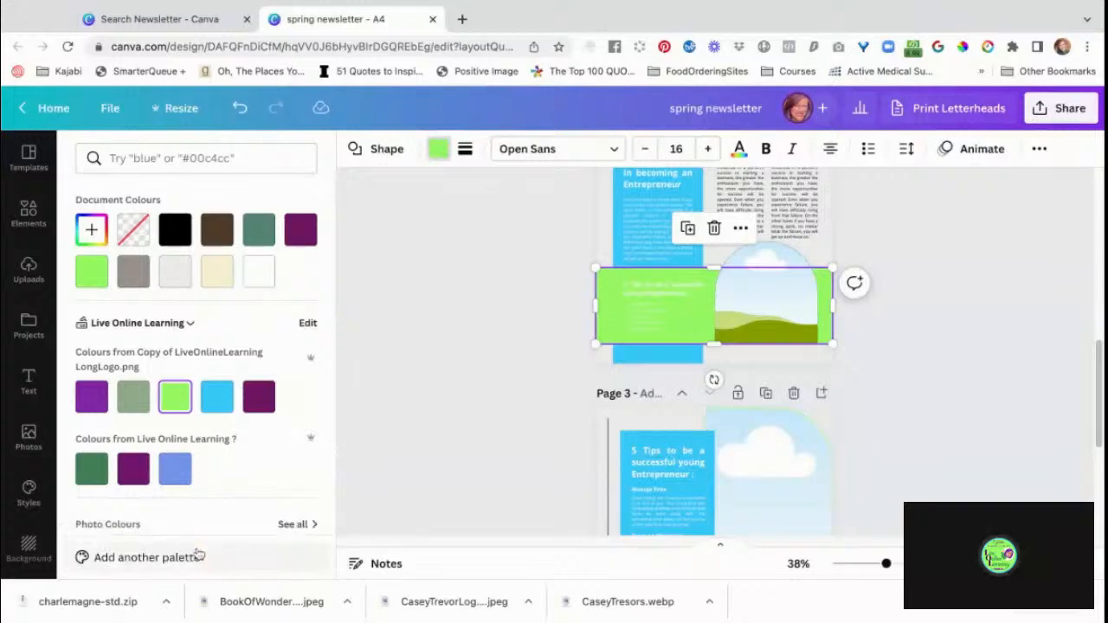
Select the "5 Tips to be a successful young Entrepreneur" heading on the green band of page 2.
{"action": "left_click", "coordinate": [668, 295]}
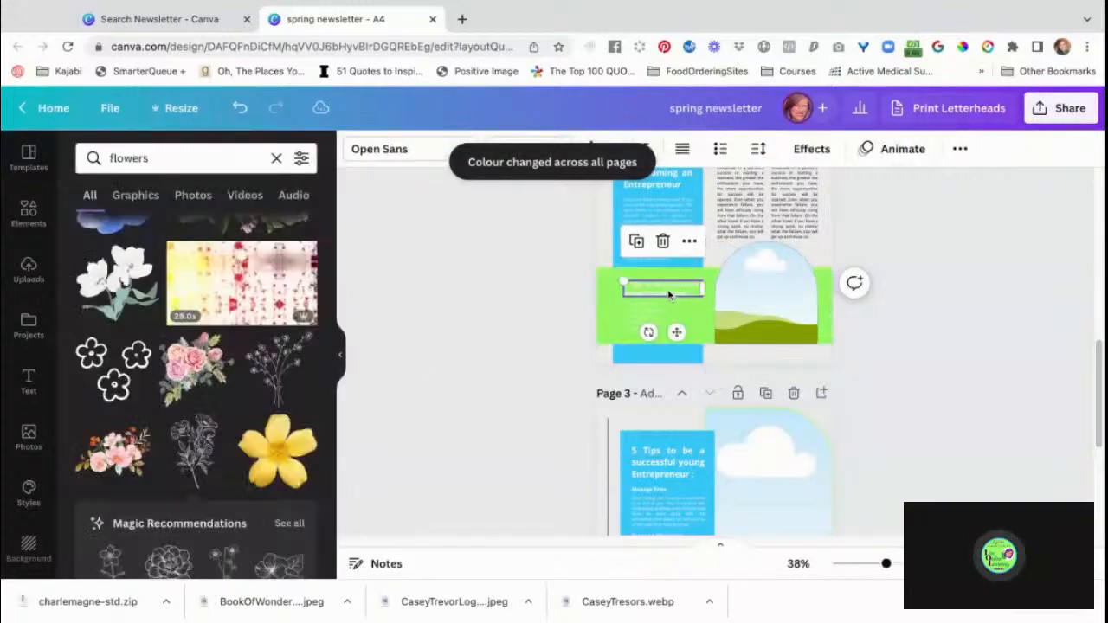
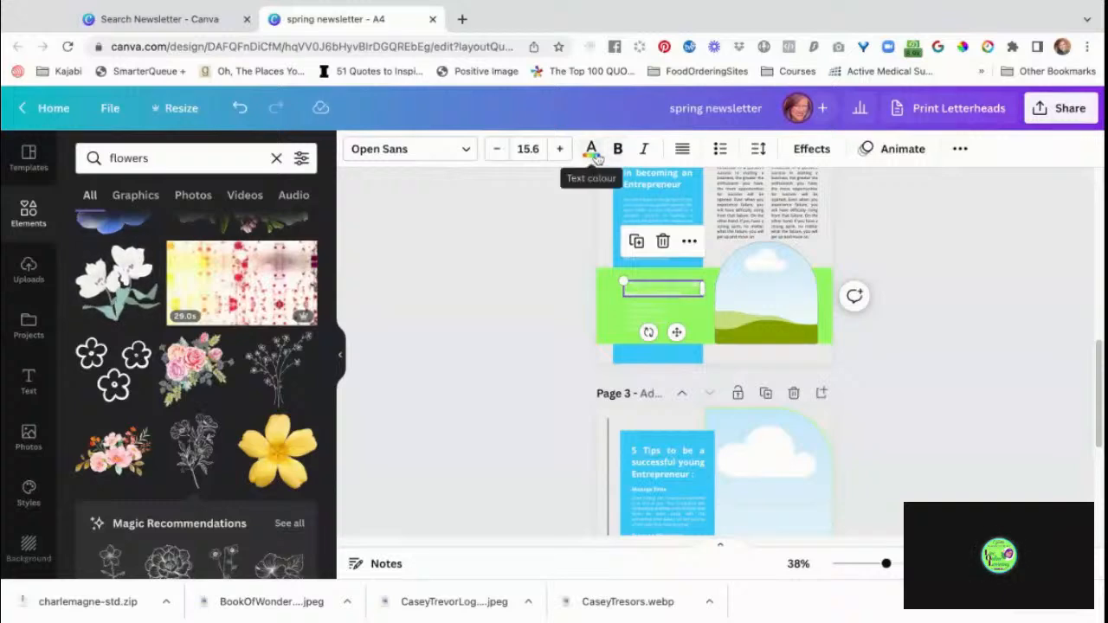
Recolour the heading on page 2's green band with dark purple #6f1964 and delete the text box beneath it.
{"action": "left_click", "coordinate": [590, 152]}
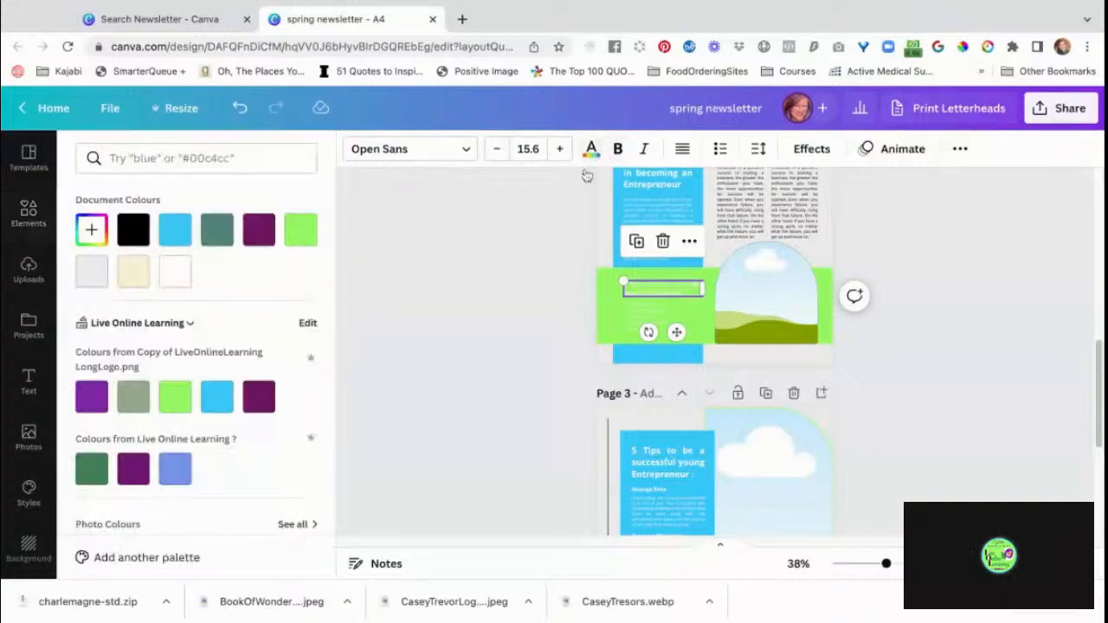
{"action": "left_click", "coordinate": [259, 241]}
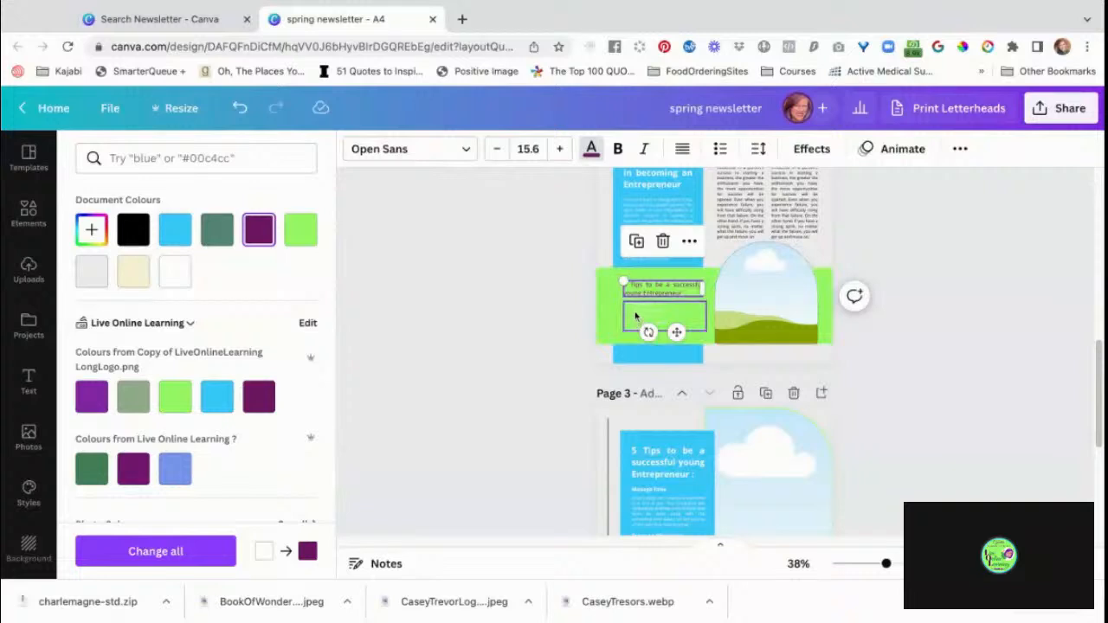
{"action": "left_click", "coordinate": [635, 317]}
{"action": "key", "text": "Delete"}
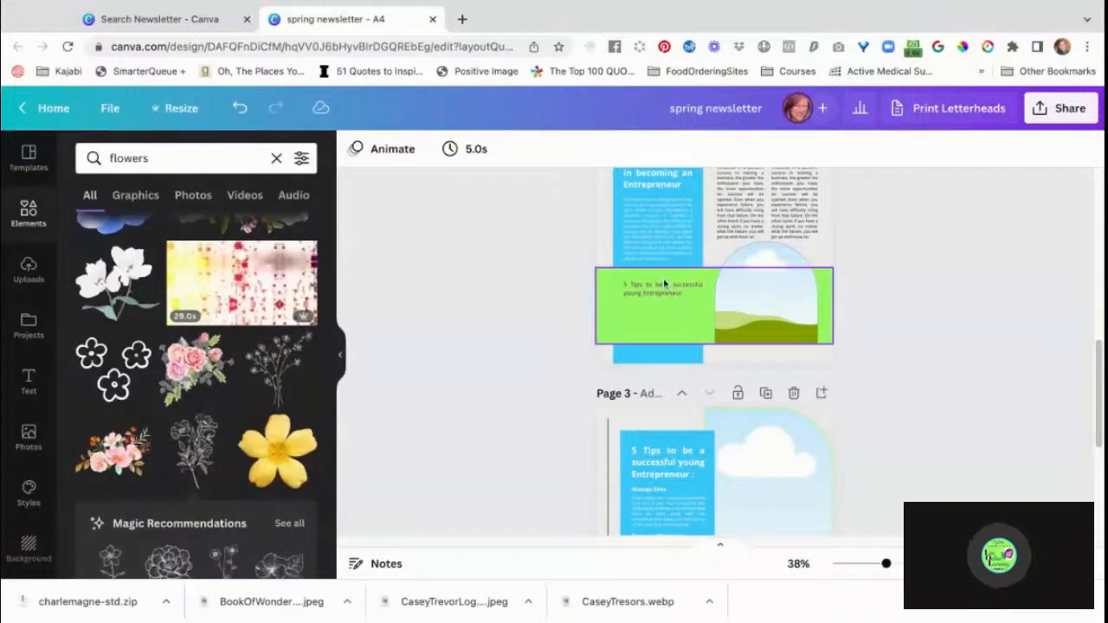
{"action": "left_click", "coordinate": [662, 293]}
{"action": "left_click", "coordinate": [662, 293]}
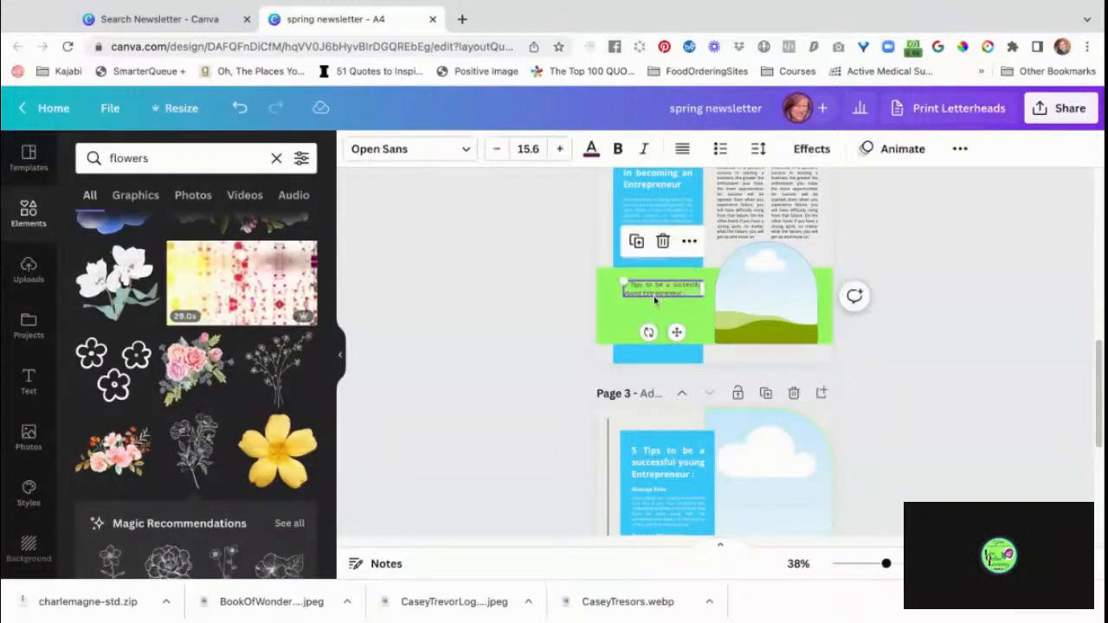
{"action": "left_click", "coordinate": [662, 293]}
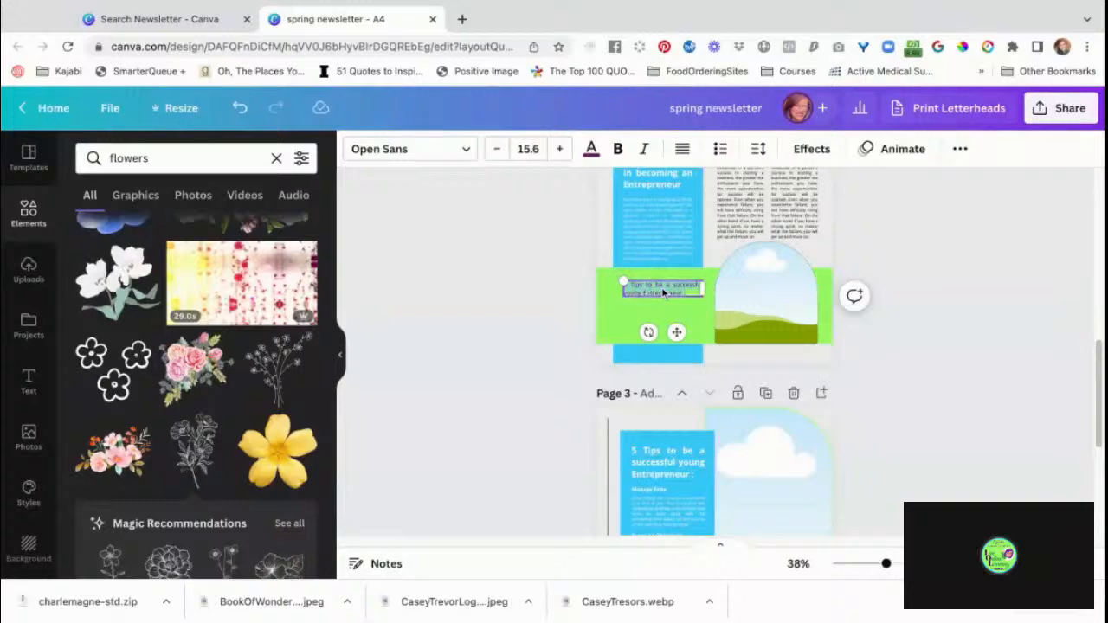
{"action": "left_click", "coordinate": [873, 472]}
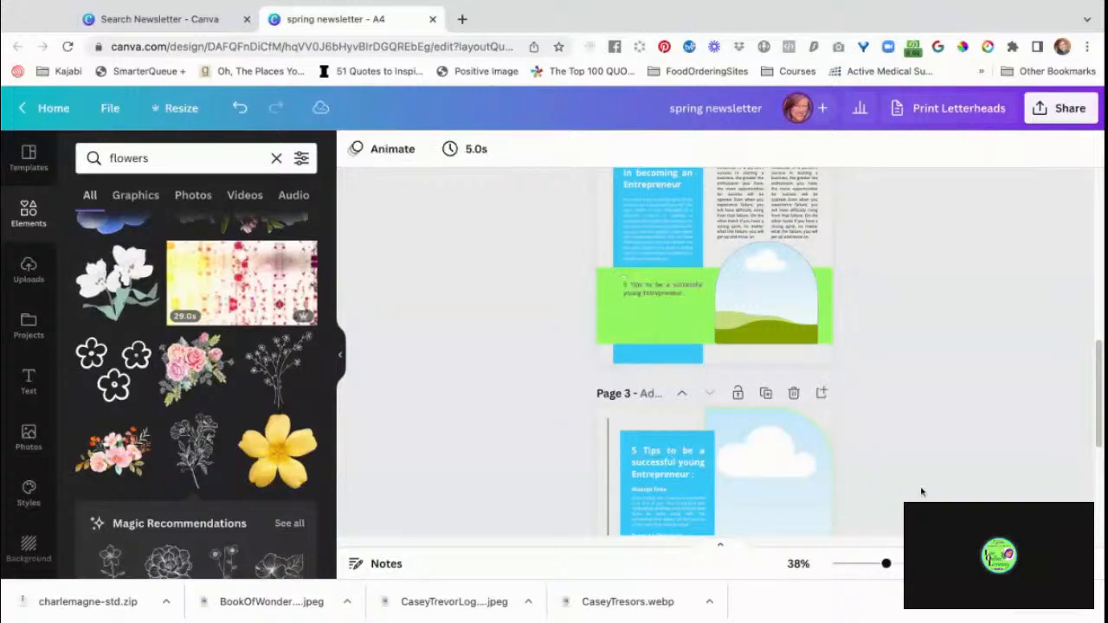
Recolour the "5 Tips" heading on page 3 with the dark purple brand colour and replace white with it across all pages.
{"action": "scroll", "coordinate": [921, 492], "scroll_direction": "down", "scroll_amount": 3}
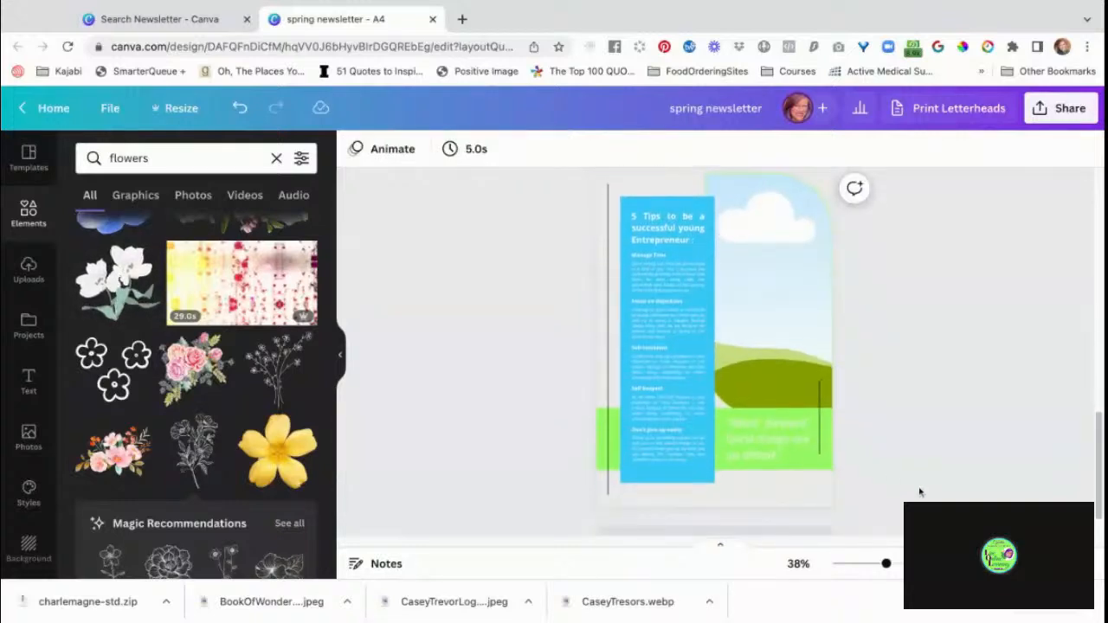
{"action": "left_click", "coordinate": [672, 229]}
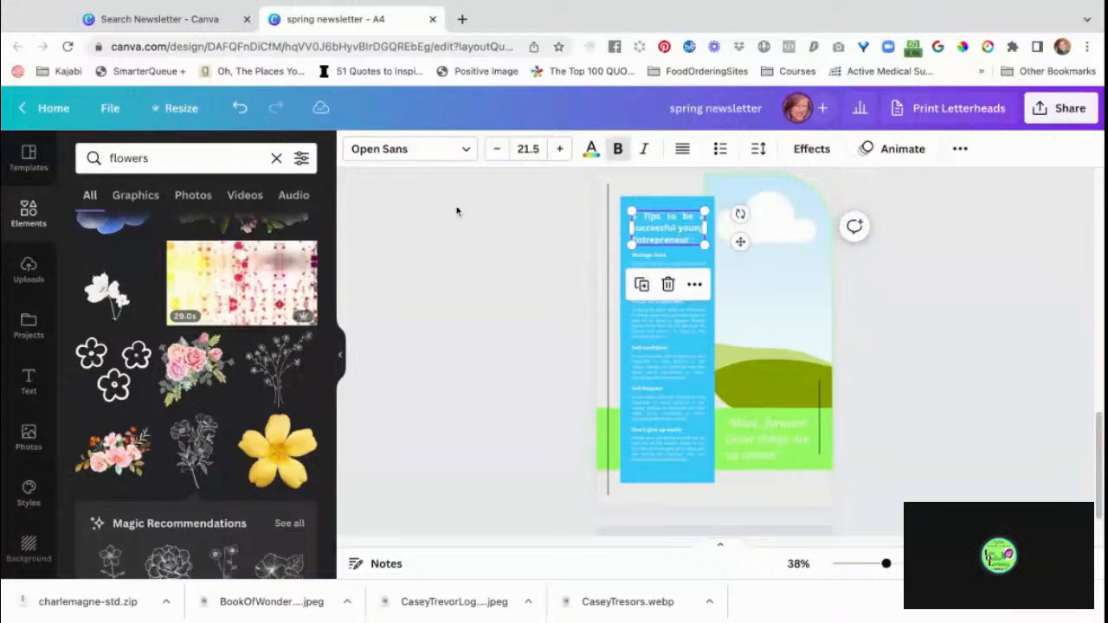
{"action": "left_click", "coordinate": [592, 151]}
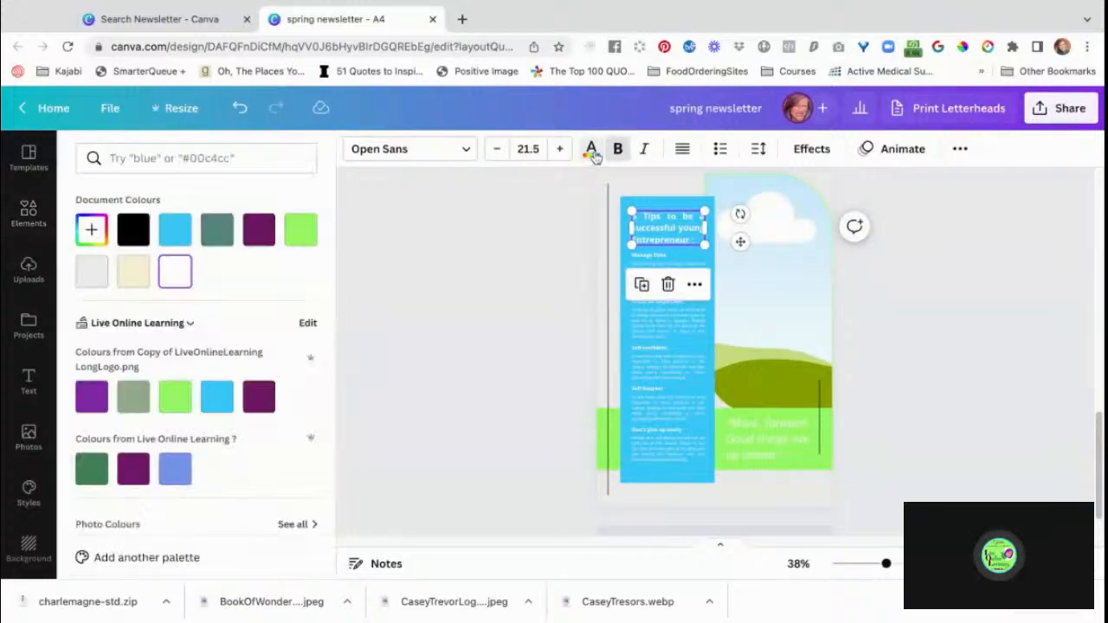
{"action": "left_click", "coordinate": [254, 403]}
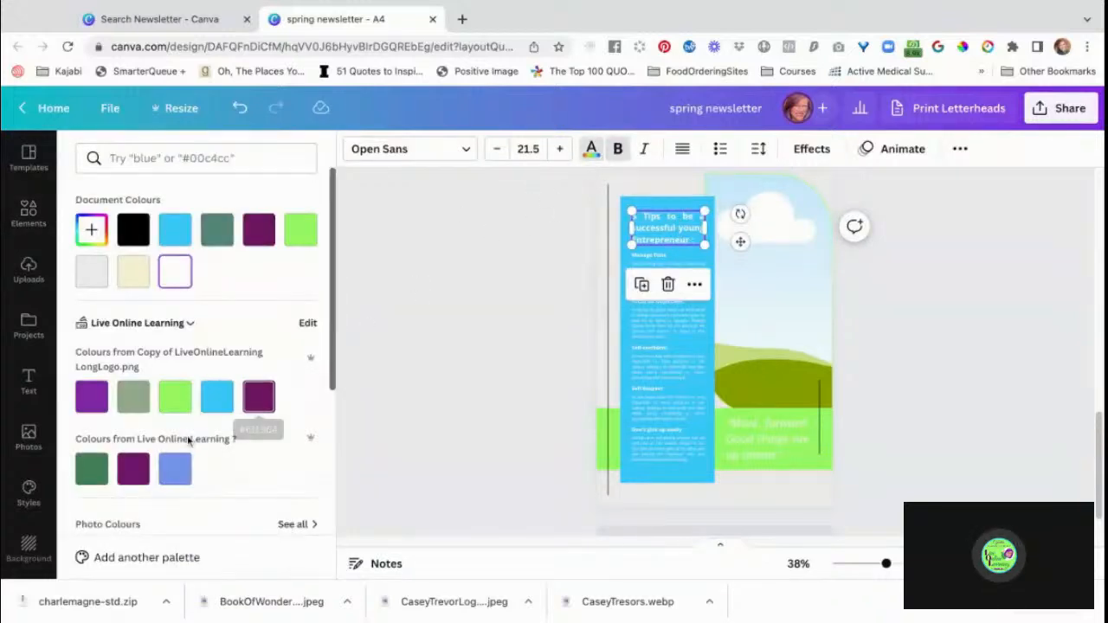
{"action": "left_click", "coordinate": [252, 405]}
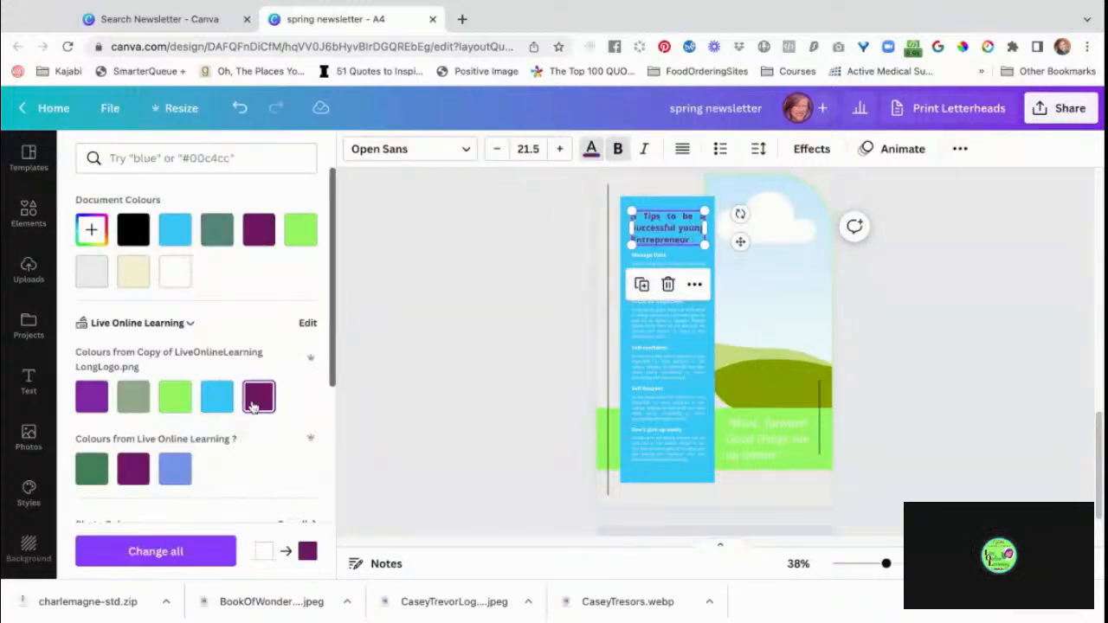
{"action": "left_click", "coordinate": [186, 559]}
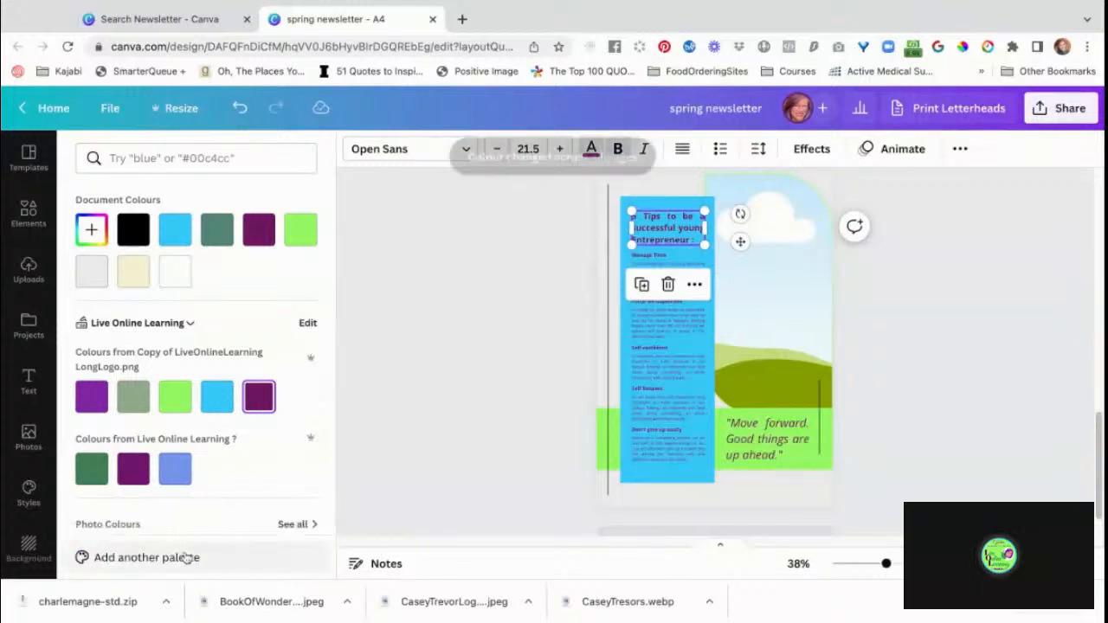
{"action": "left_click", "coordinate": [432, 381]}
Set the background of page 1 to the bright blue brand colour.
{"action": "scroll", "coordinate": [432, 382], "scroll_direction": "up", "scroll_amount": 5}
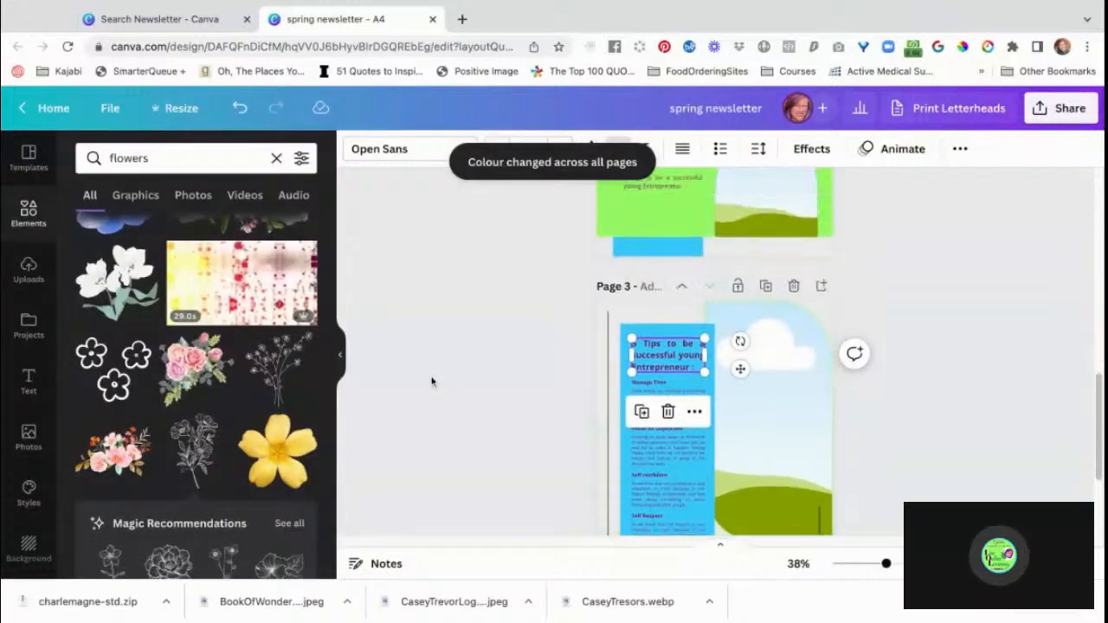
{"action": "scroll", "coordinate": [714, 346], "scroll_direction": "up", "scroll_amount": 5}
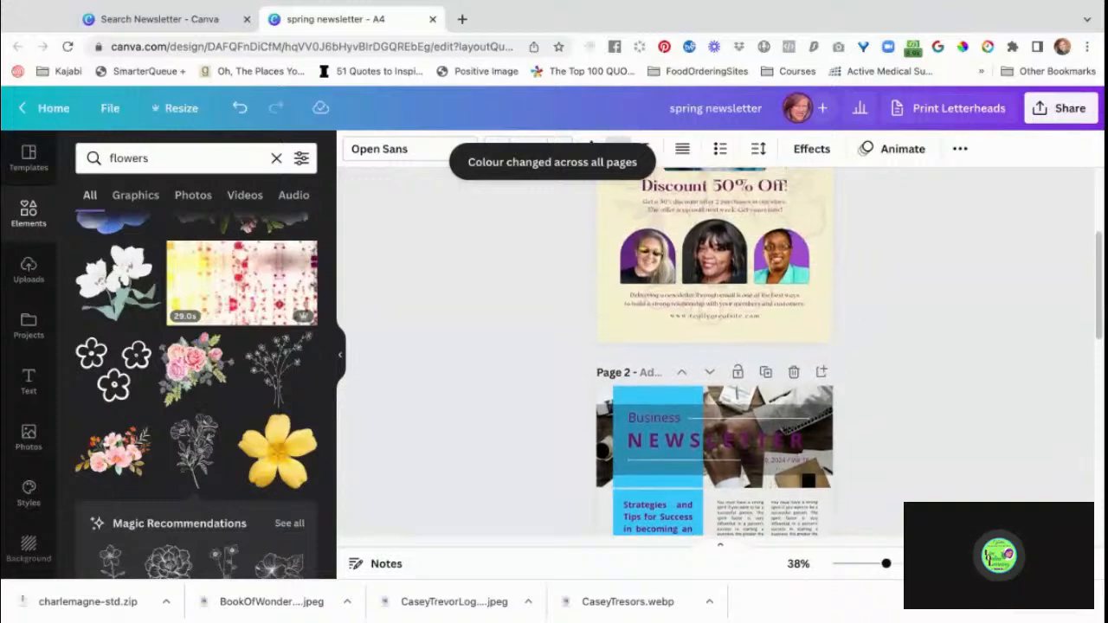
{"action": "scroll", "coordinate": [714, 346], "scroll_direction": "up", "scroll_amount": 3}
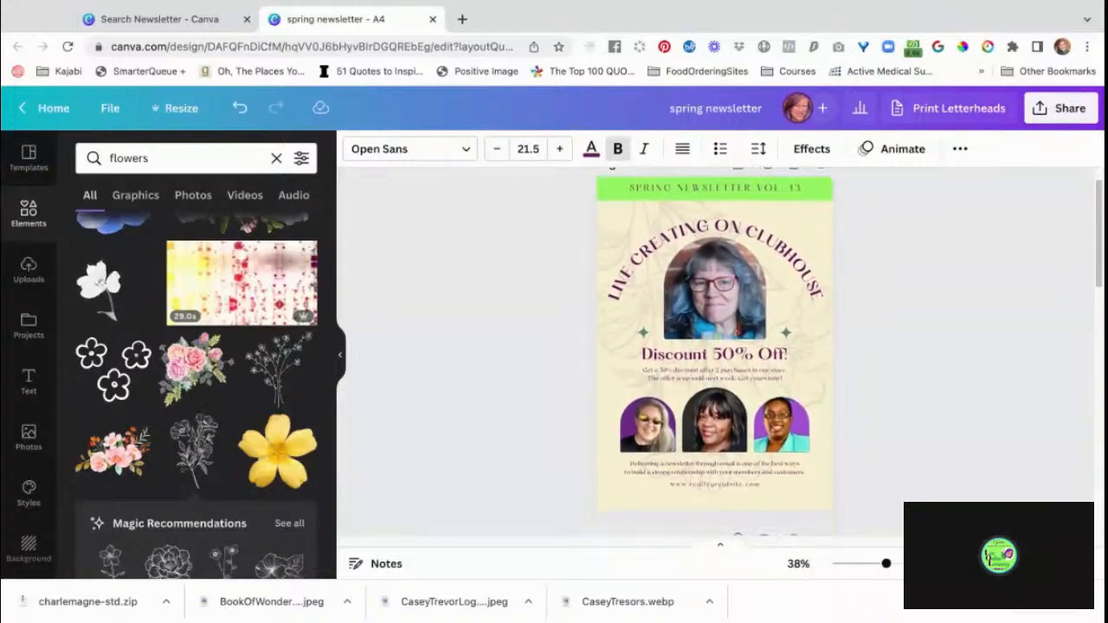
{"action": "scroll", "coordinate": [714, 363], "scroll_direction": "down", "scroll_amount": 5}
{"action": "scroll", "coordinate": [714, 364], "scroll_direction": "up", "scroll_amount": 5}
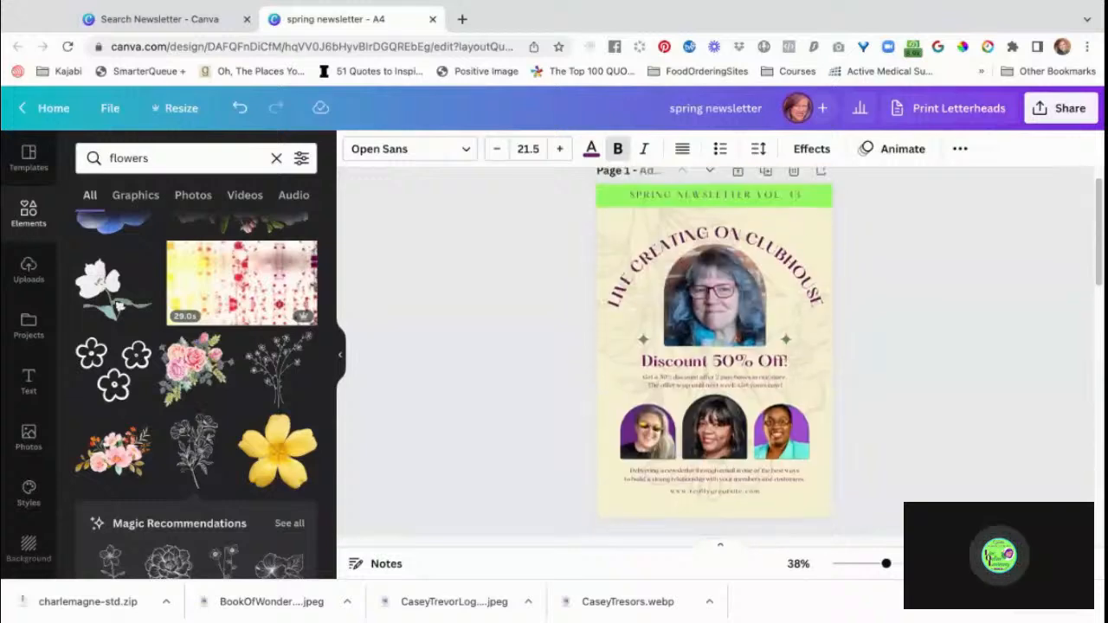
{"action": "scroll", "coordinate": [714, 364], "scroll_direction": "down", "scroll_amount": 5}
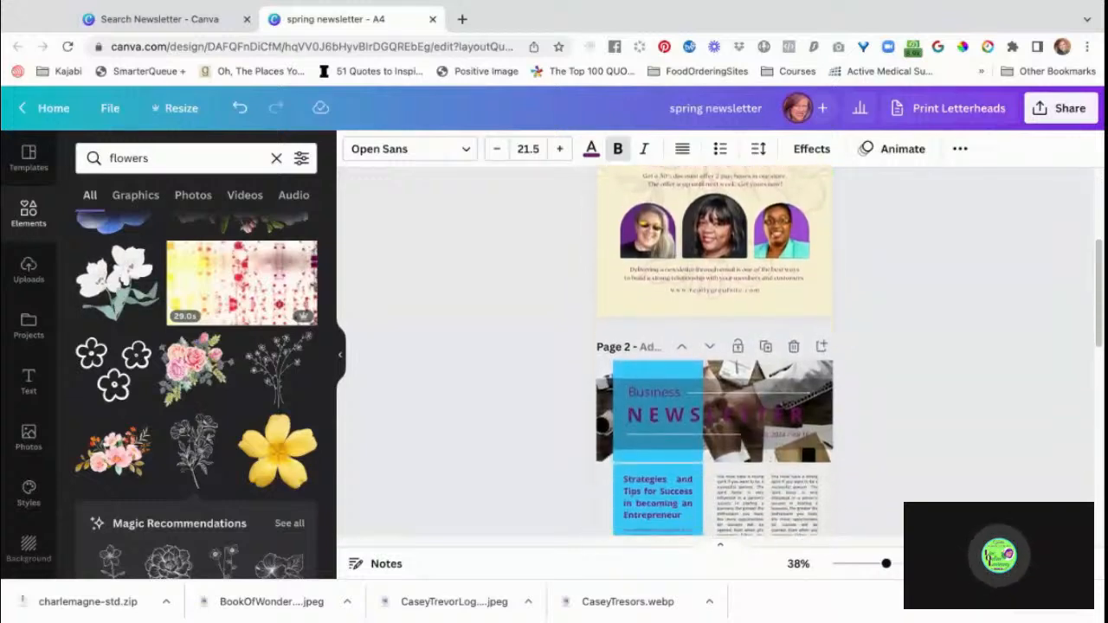
{"action": "scroll", "coordinate": [577, 341], "scroll_direction": "up", "scroll_amount": 3}
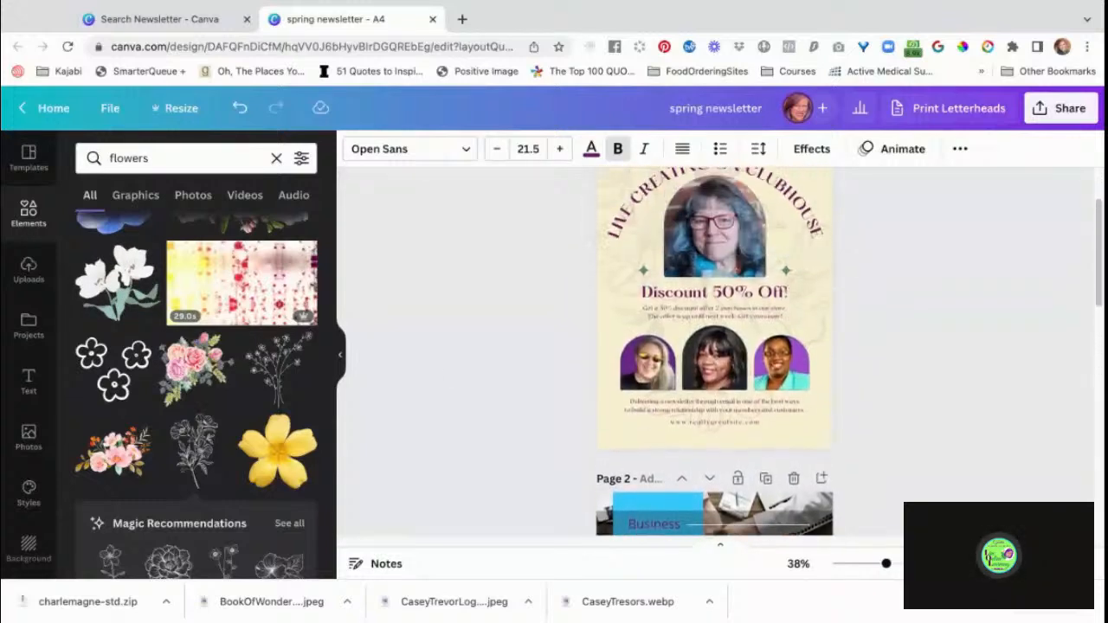
{"action": "left_click", "coordinate": [598, 365]}
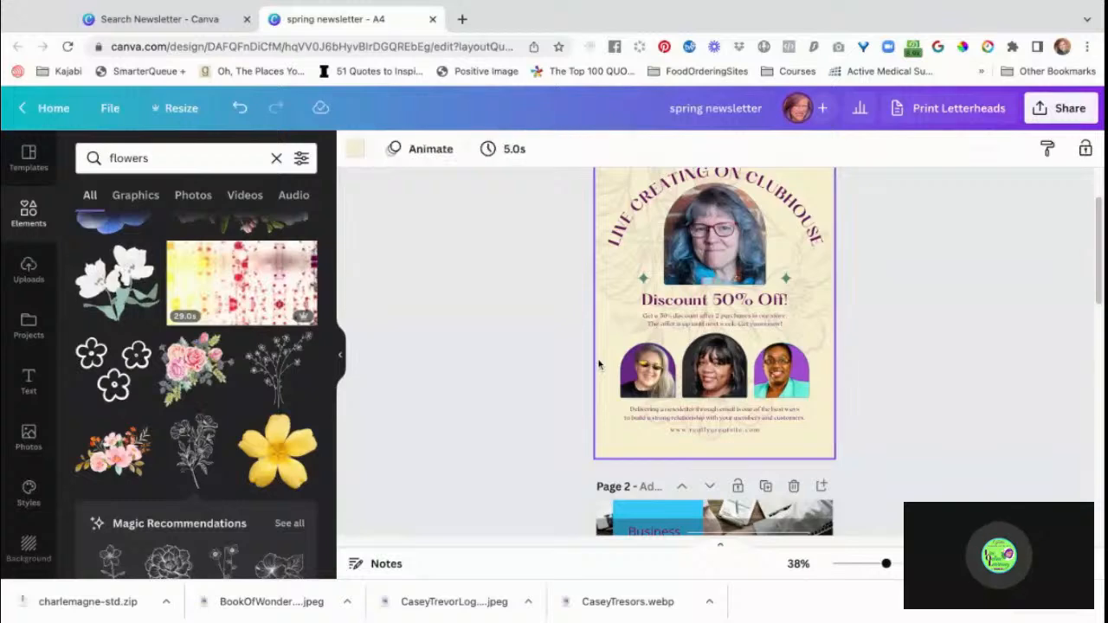
{"action": "left_click", "coordinate": [359, 150]}
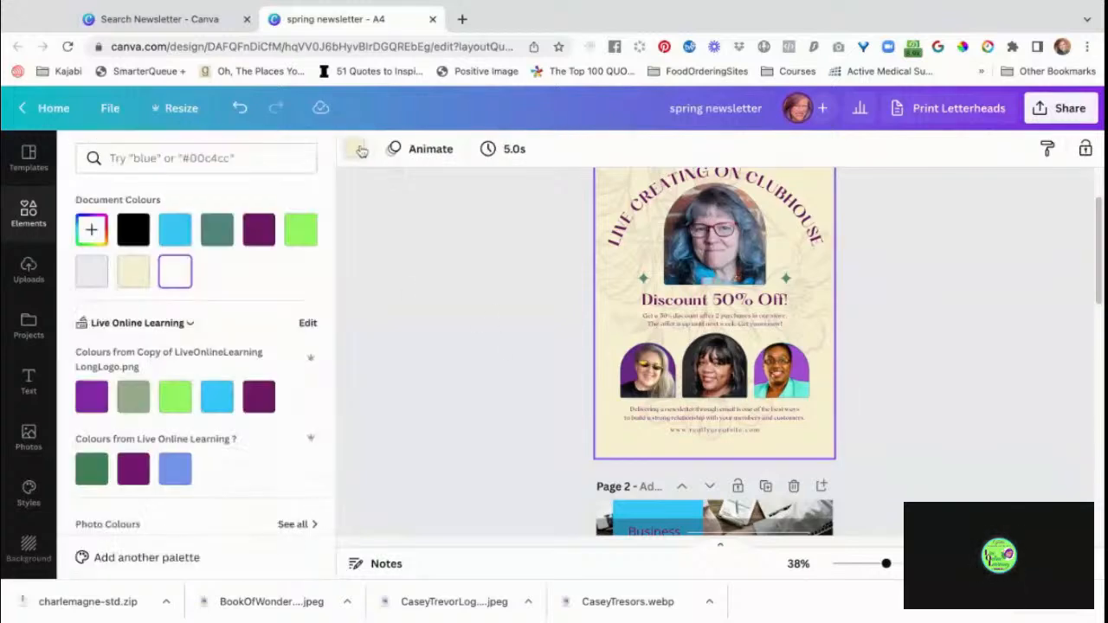
{"action": "left_click", "coordinate": [217, 397]}
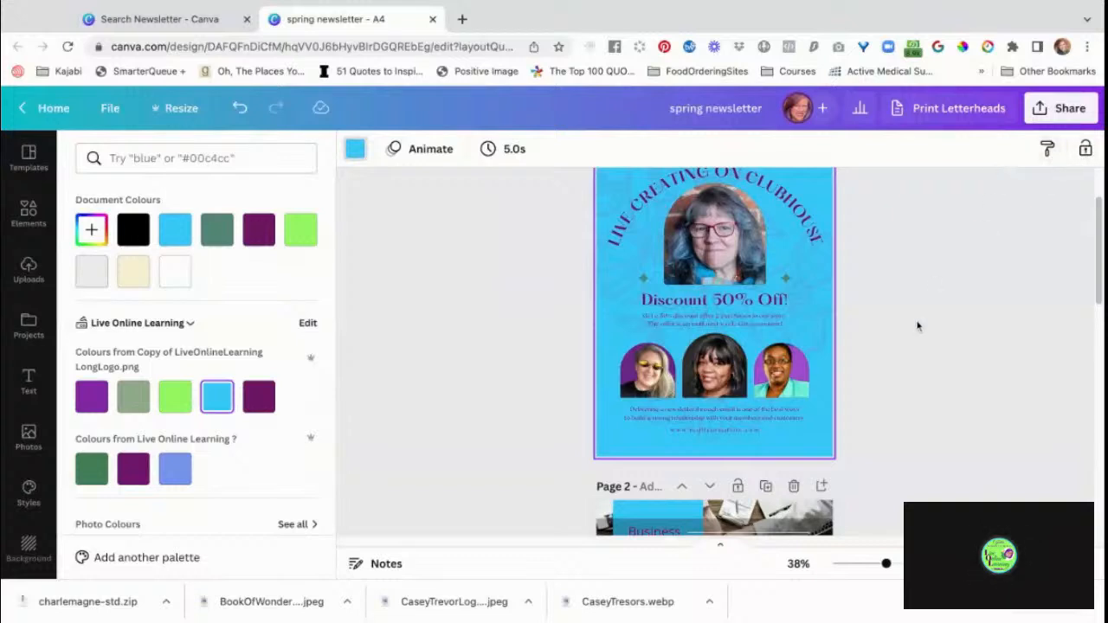
{"action": "left_click", "coordinate": [945, 362]}
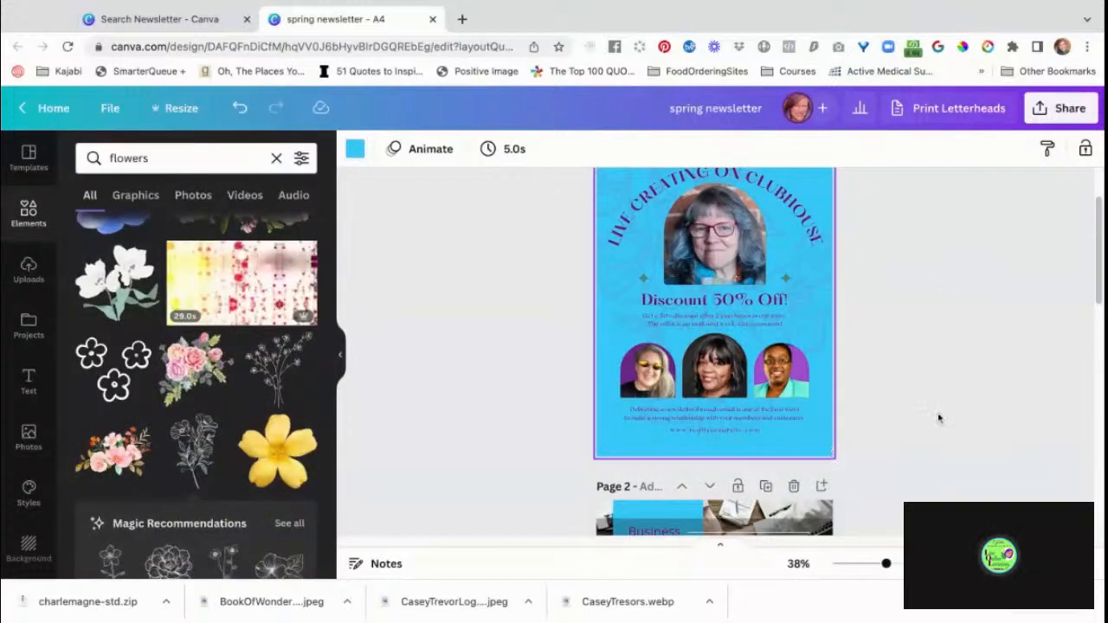
Lighten the blue background of page 1 to the custom pale blue #B9EDFF.
{"action": "left_click", "coordinate": [614, 453]}
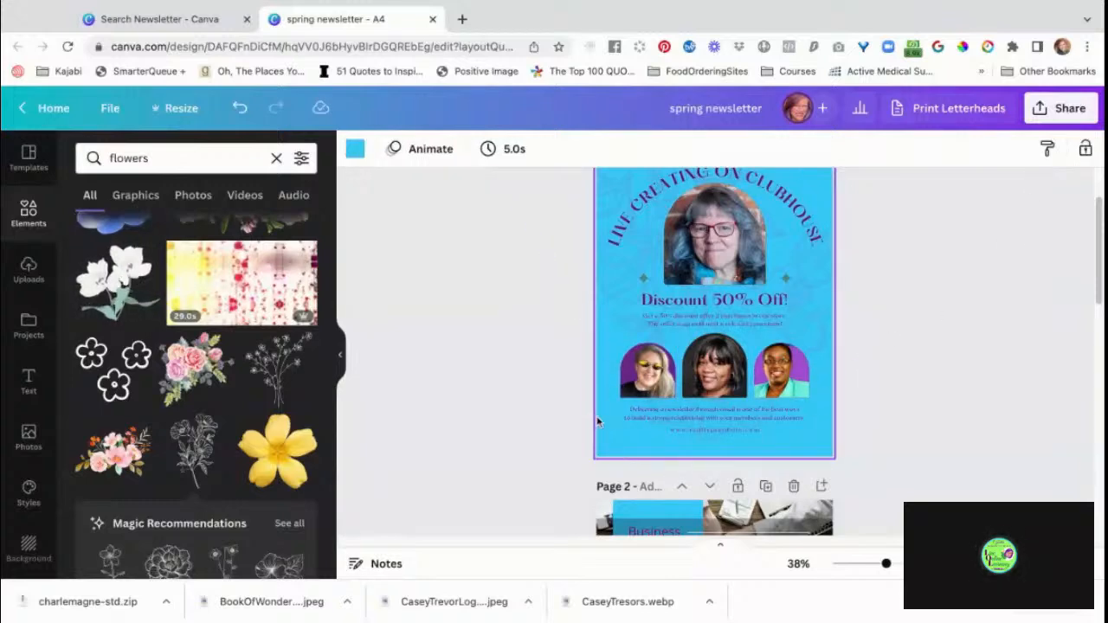
{"action": "left_click", "coordinate": [354, 152]}
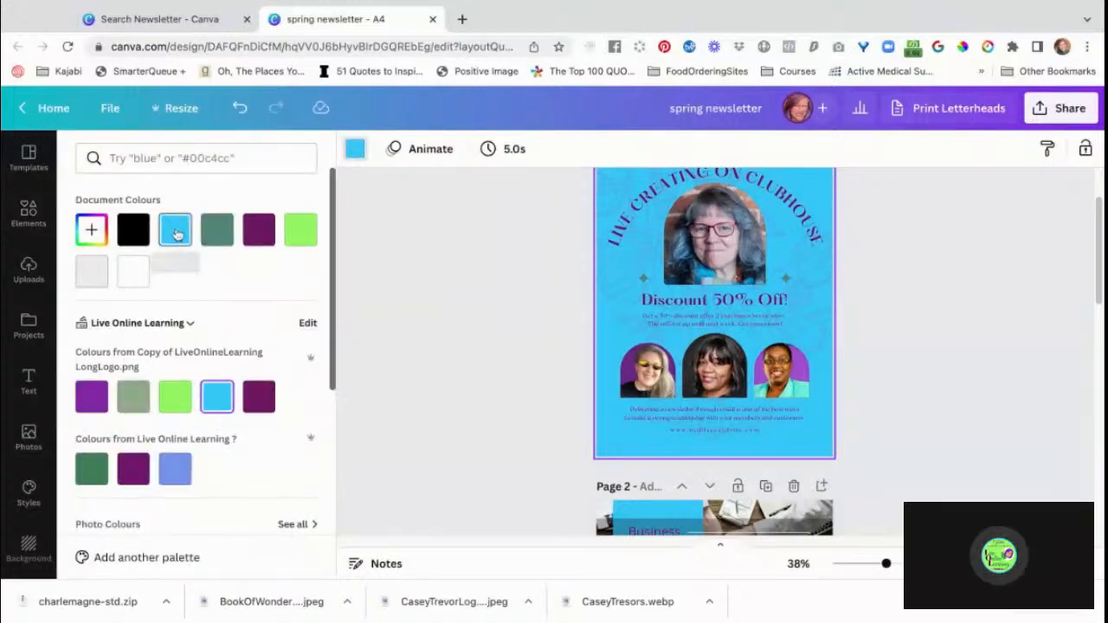
{"action": "left_click", "coordinate": [175, 233]}
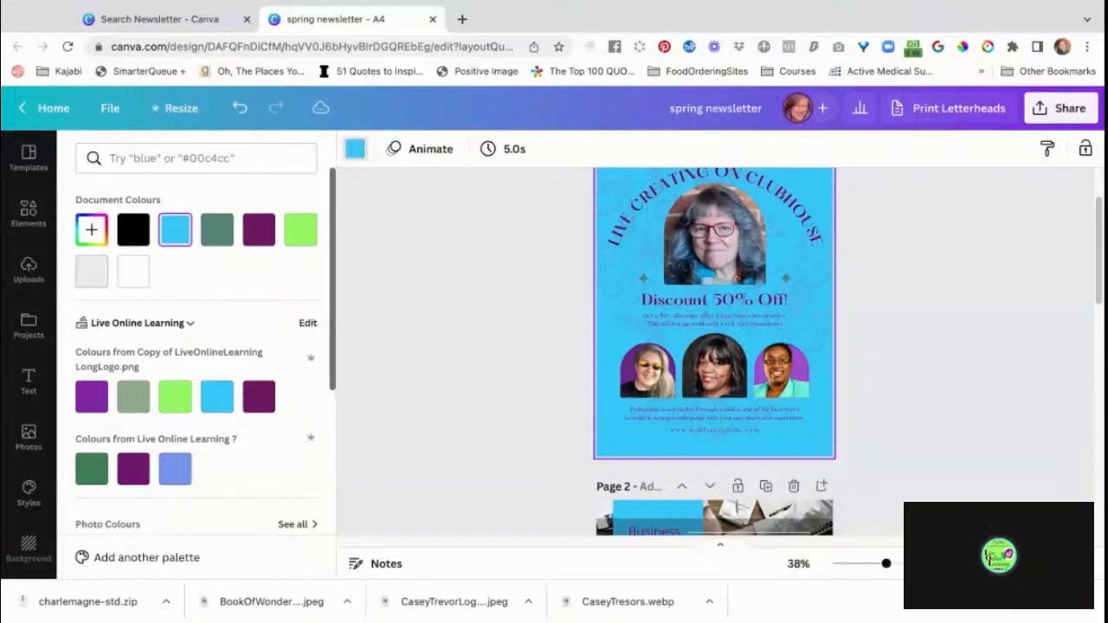
{"action": "left_click", "coordinate": [90, 230]}
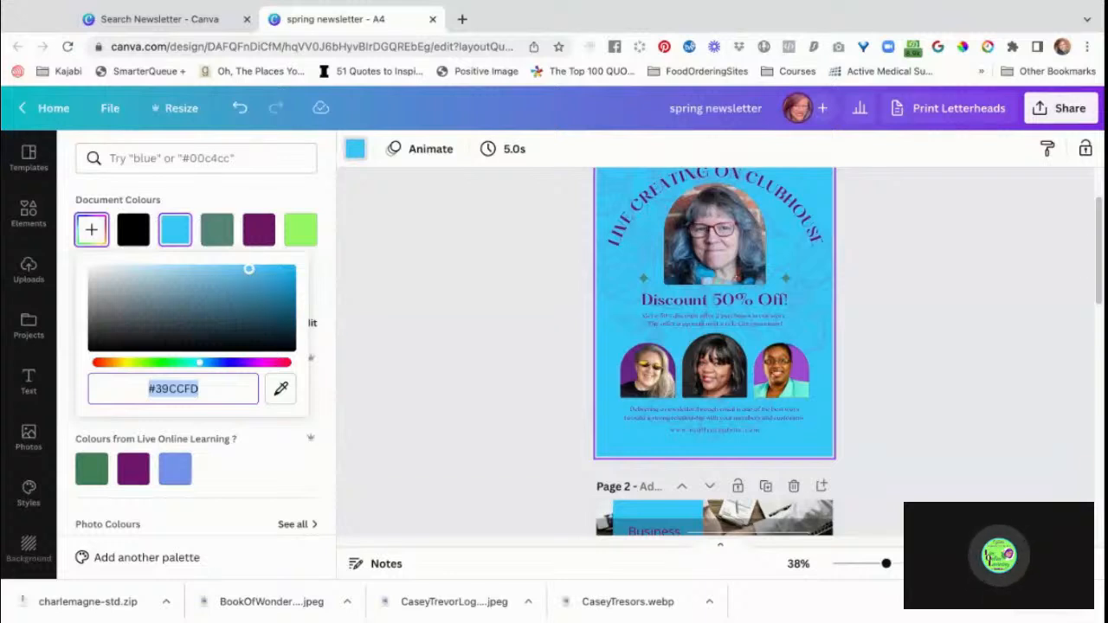
{"action": "left_click_drag", "start_coordinate": [248, 269], "coordinate": [177, 269]}
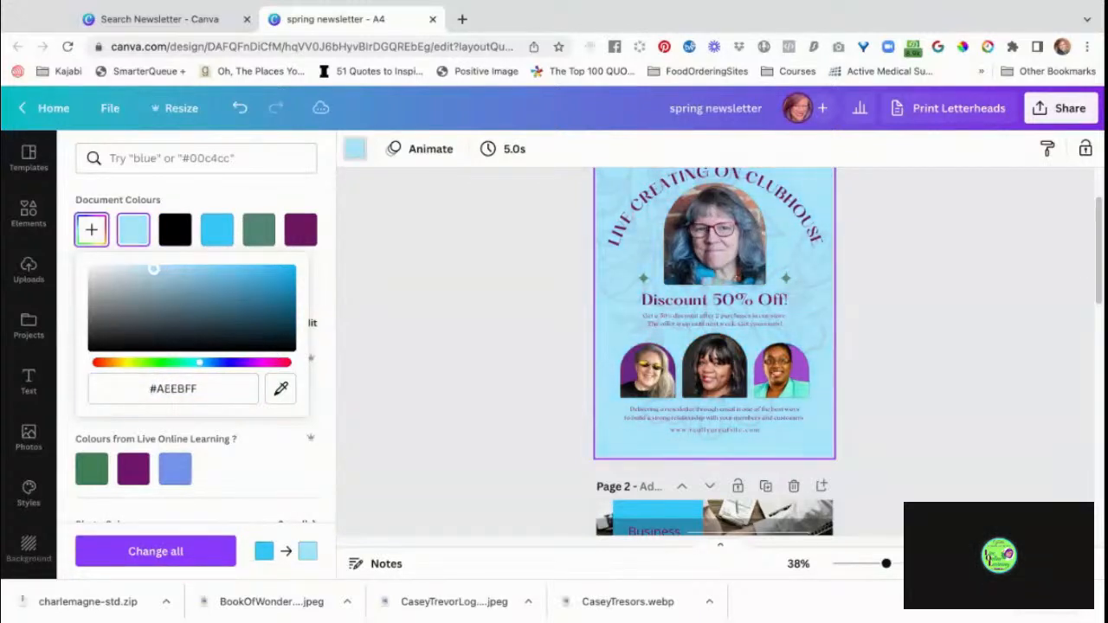
{"action": "mouse_move", "coordinate": [141, 269]}
{"action": "left_mouse_down"}
{"action": "mouse_move", "coordinate": [164, 280]}
{"action": "mouse_move", "coordinate": [163, 268]}
{"action": "mouse_move", "coordinate": [166, 292]}
{"action": "mouse_move", "coordinate": [166, 269]}
{"action": "mouse_move", "coordinate": [155, 269]}
{"action": "left_mouse_up"}
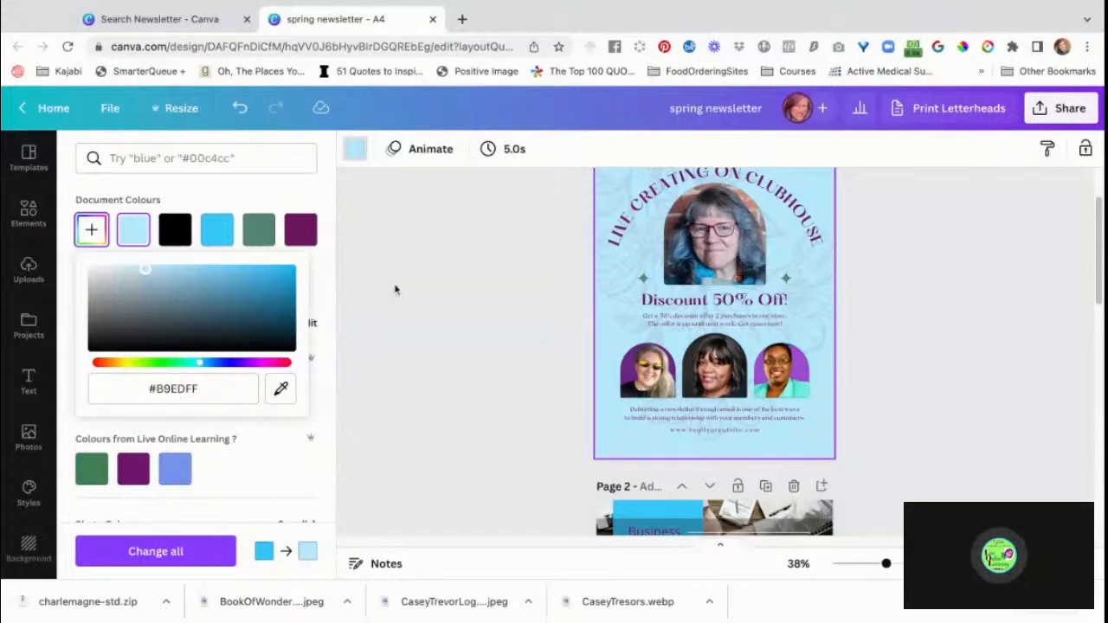
{"action": "left_click", "coordinate": [398, 293]}
Set the backgrounds of page 3 and page 2 to the pale blue document colour used on page 1.
{"action": "scroll", "coordinate": [475, 373], "scroll_direction": "up", "scroll_amount": 2}
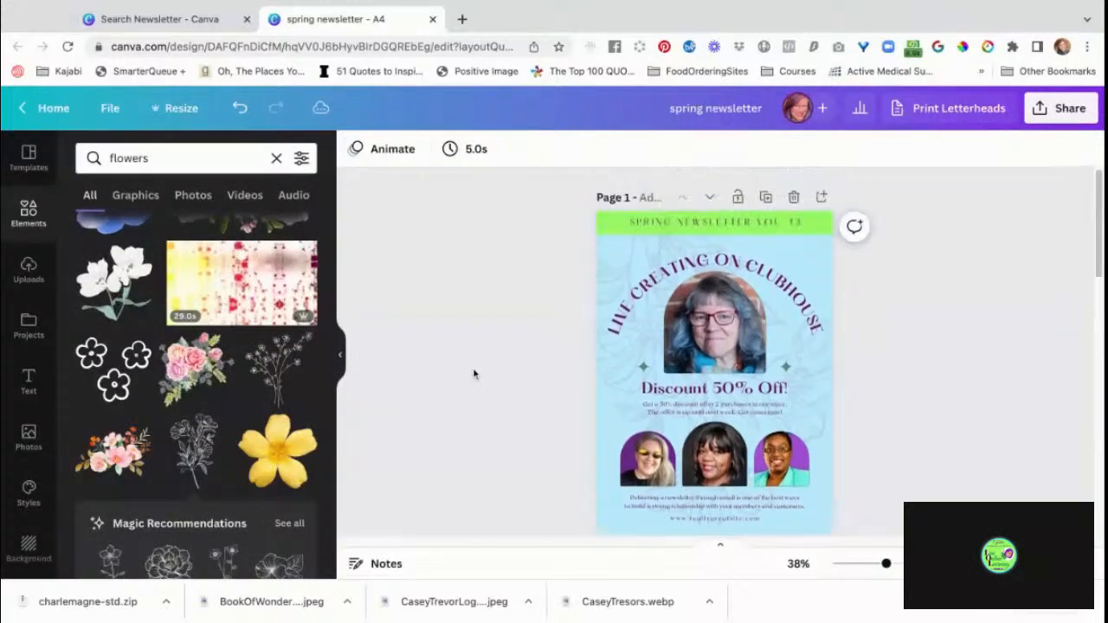
{"action": "scroll", "coordinate": [474, 373], "scroll_direction": "down", "scroll_amount": 2}
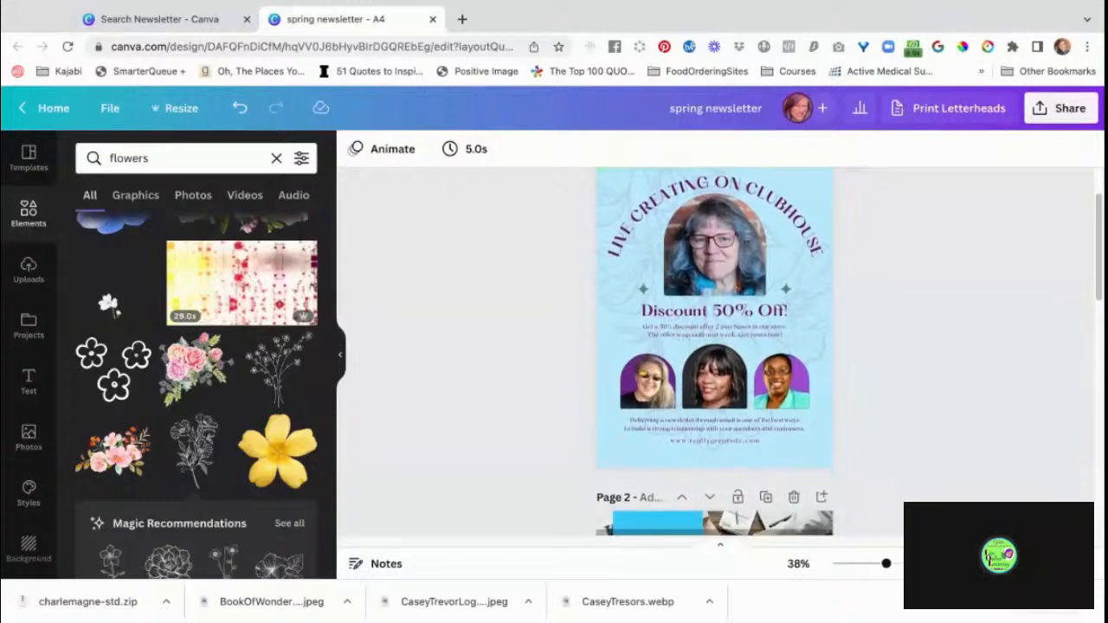
{"action": "scroll", "coordinate": [474, 373], "scroll_direction": "down", "scroll_amount": 10}
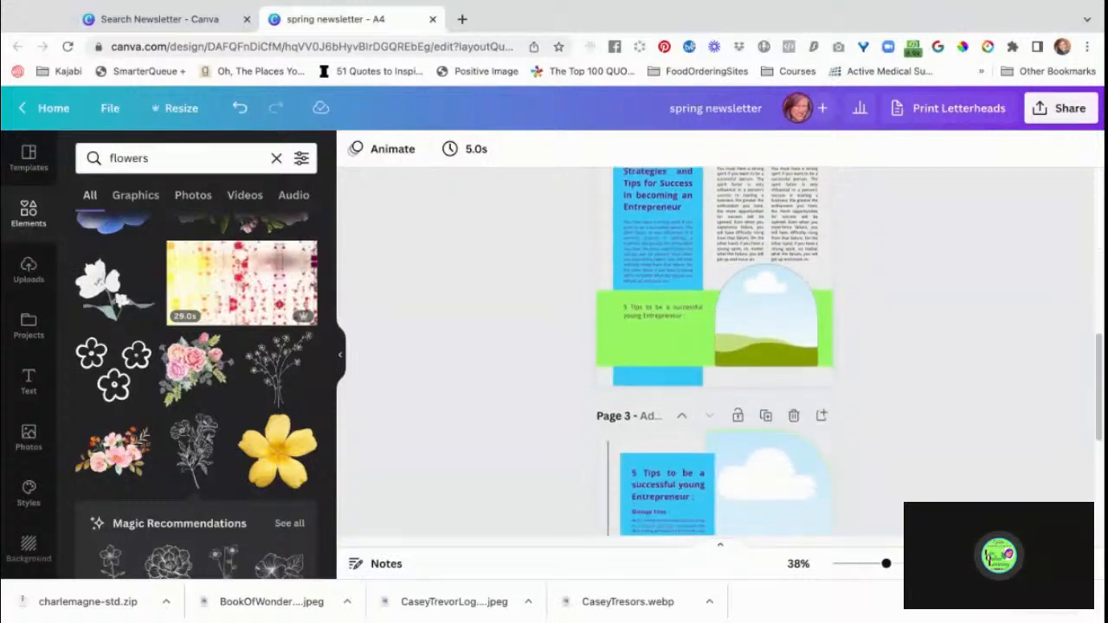
{"action": "scroll", "coordinate": [474, 373], "scroll_direction": "down", "scroll_amount": 5}
{"action": "scroll", "coordinate": [714, 372], "scroll_direction": "down", "scroll_amount": 1}
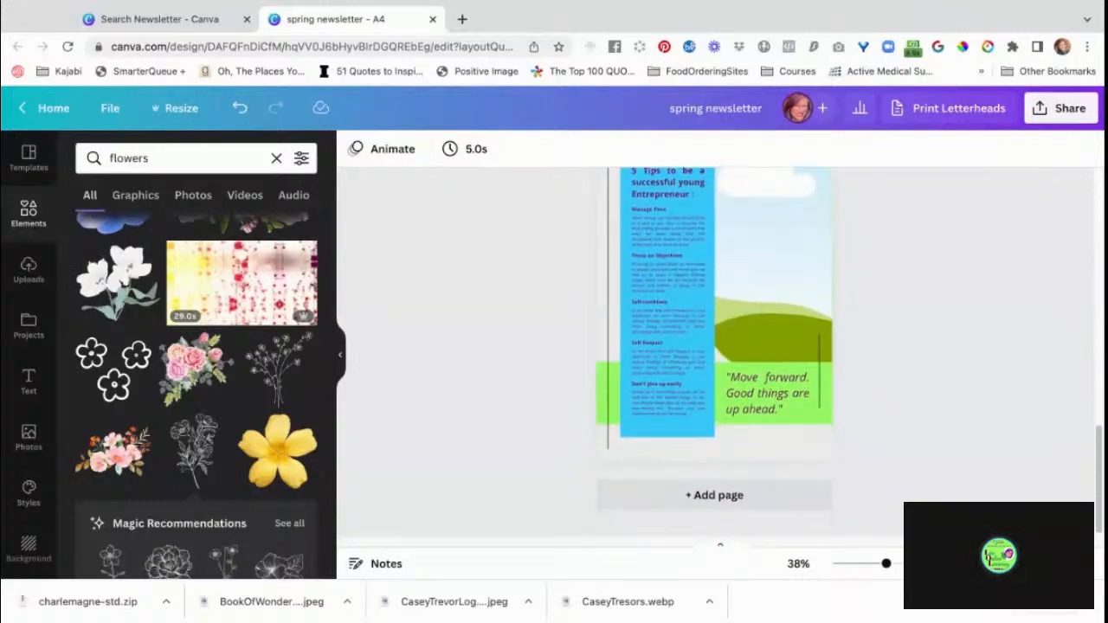
{"action": "scroll", "coordinate": [606, 413], "scroll_direction": "up", "scroll_amount": 5}
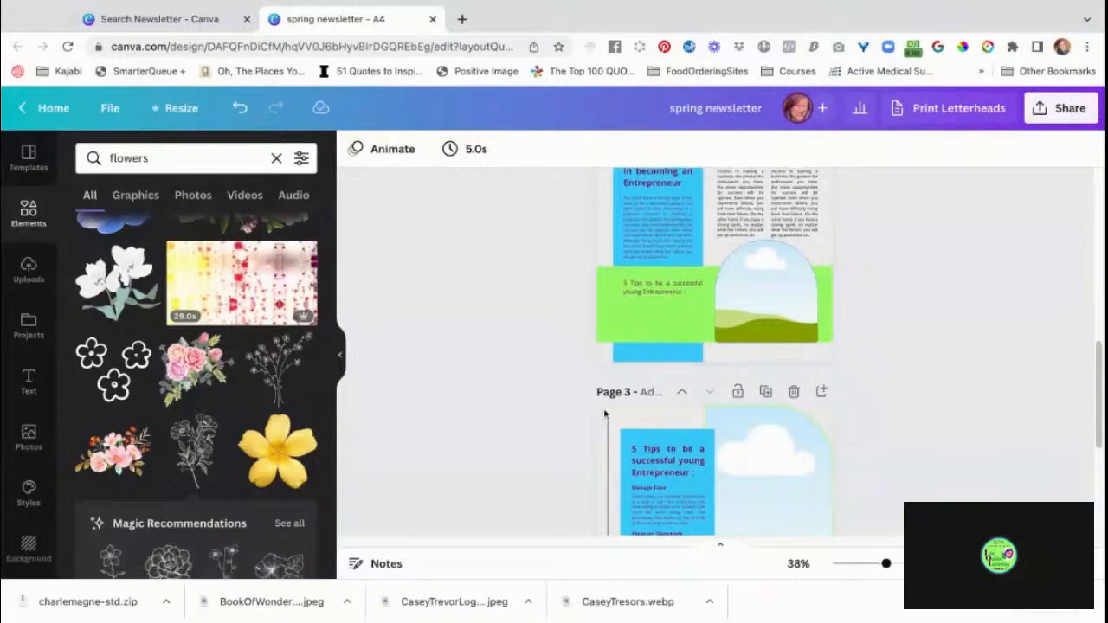
{"action": "left_click", "coordinate": [606, 413]}
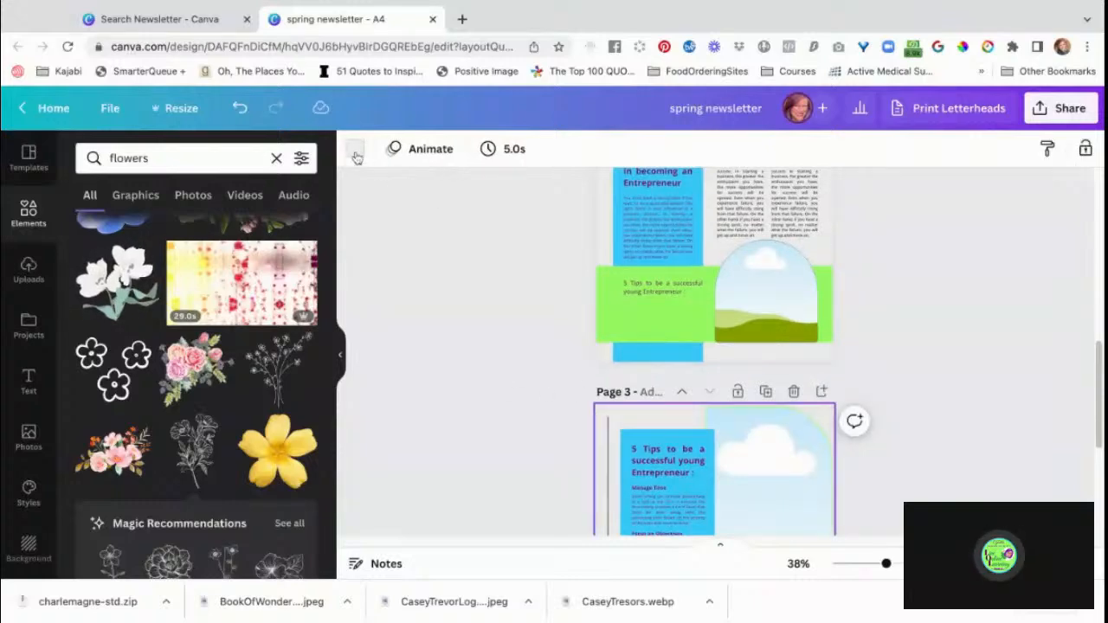
{"action": "left_click", "coordinate": [354, 152]}
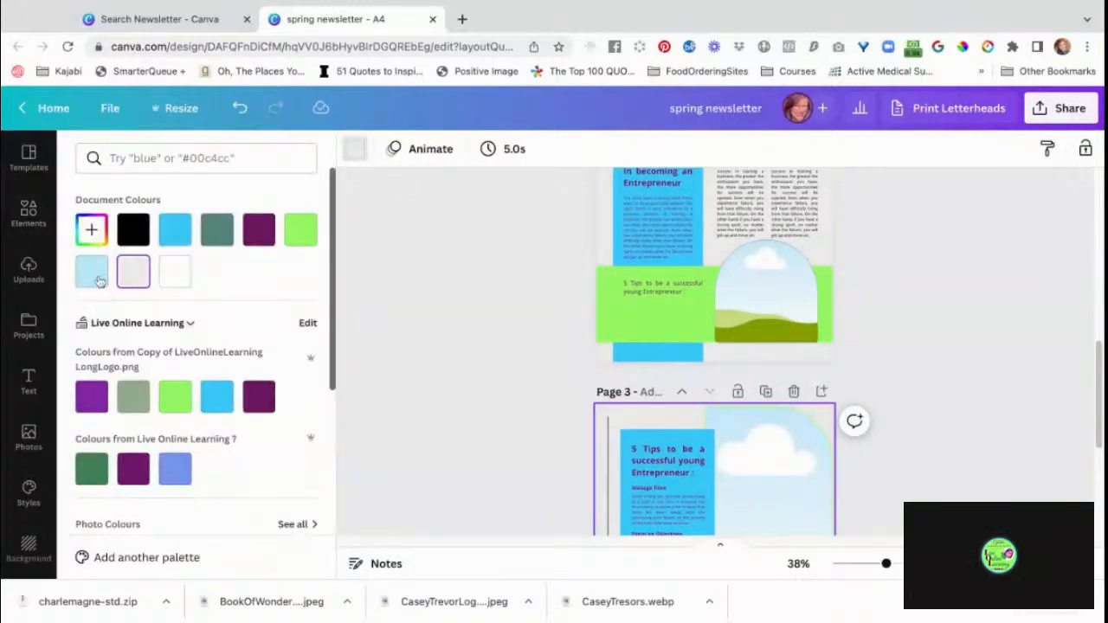
{"action": "left_click", "coordinate": [97, 277]}
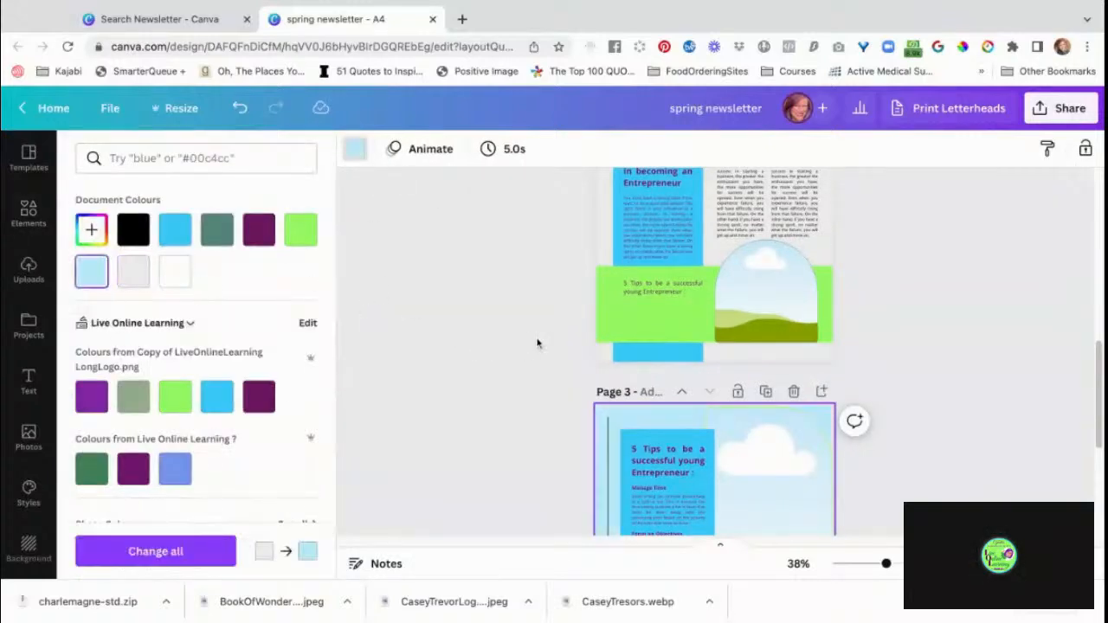
{"action": "left_click", "coordinate": [601, 244]}
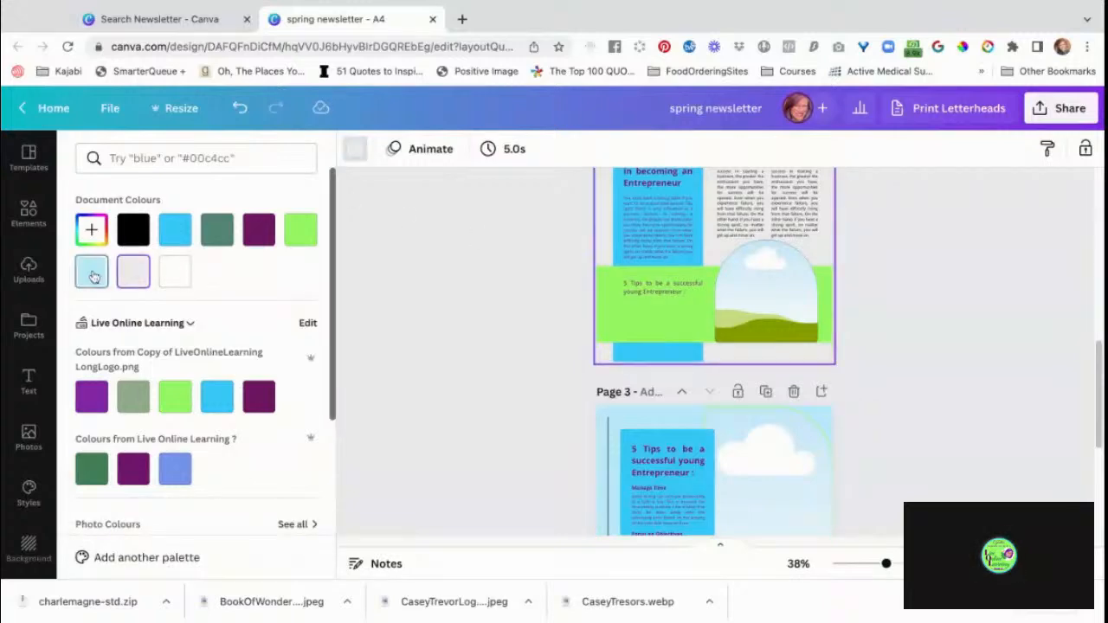
{"action": "left_click", "coordinate": [93, 277]}
{"action": "left_click", "coordinate": [954, 414]}
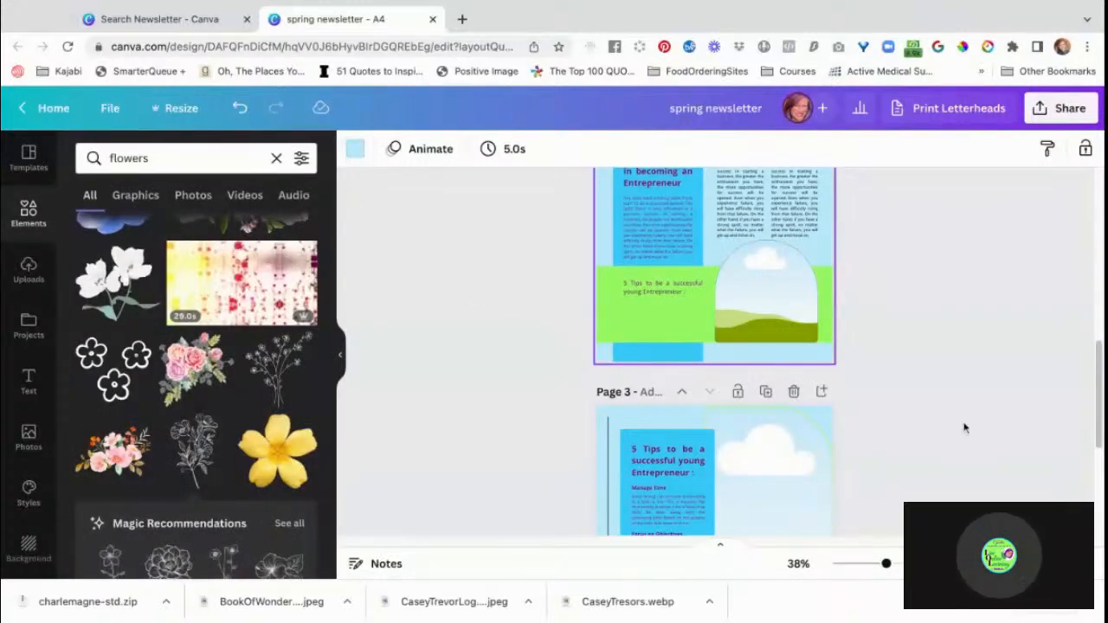
Delete the header photo at the top of page 2 together with the empty frame that held it.
{"action": "scroll", "coordinate": [964, 428], "scroll_direction": "up", "scroll_amount": 5}
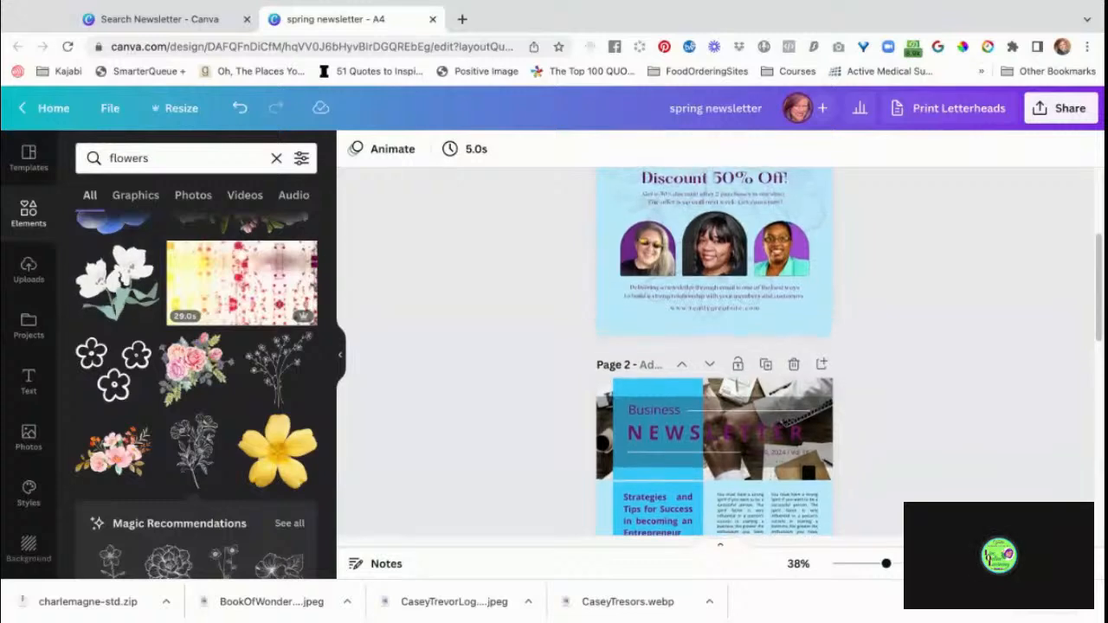
{"action": "scroll", "coordinate": [854, 359], "scroll_direction": "down", "scroll_amount": 2}
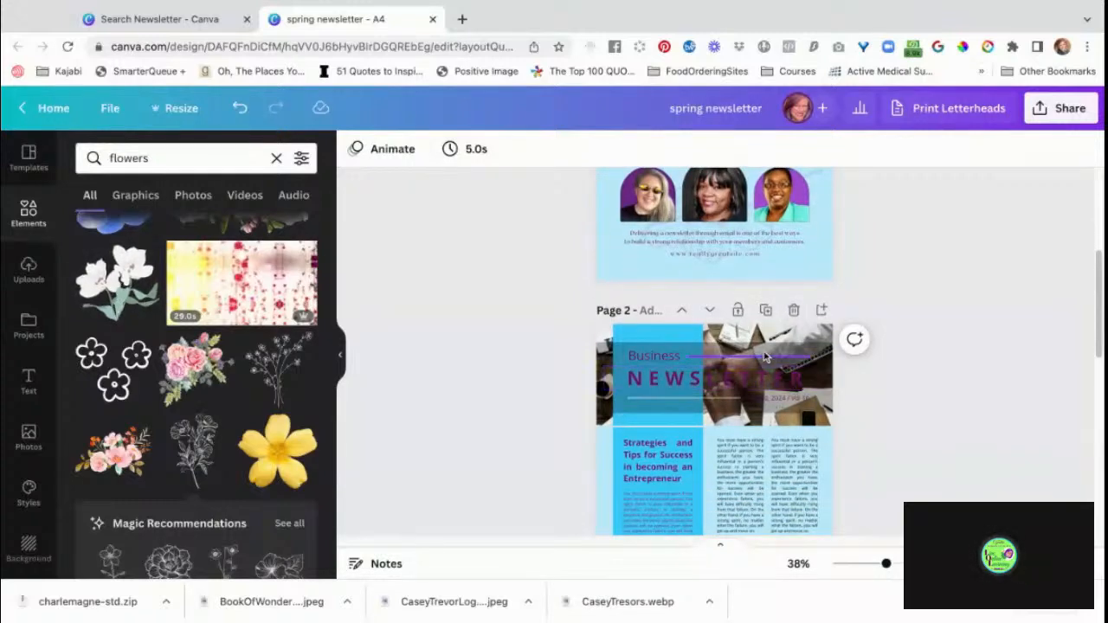
{"action": "left_click", "coordinate": [765, 344]}
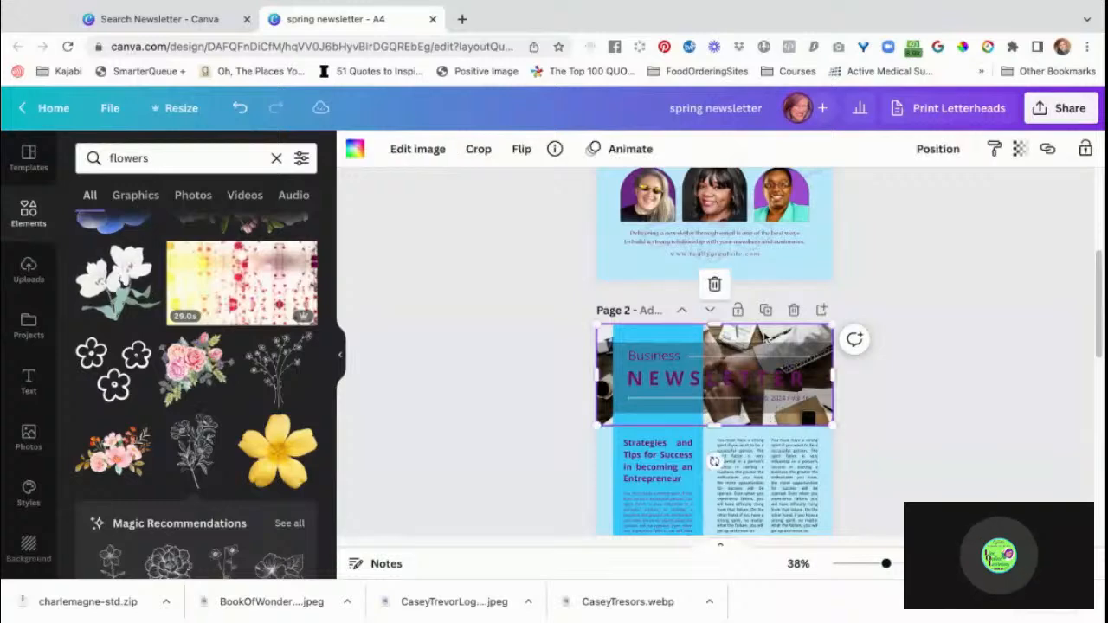
{"action": "key", "text": "Delete"}
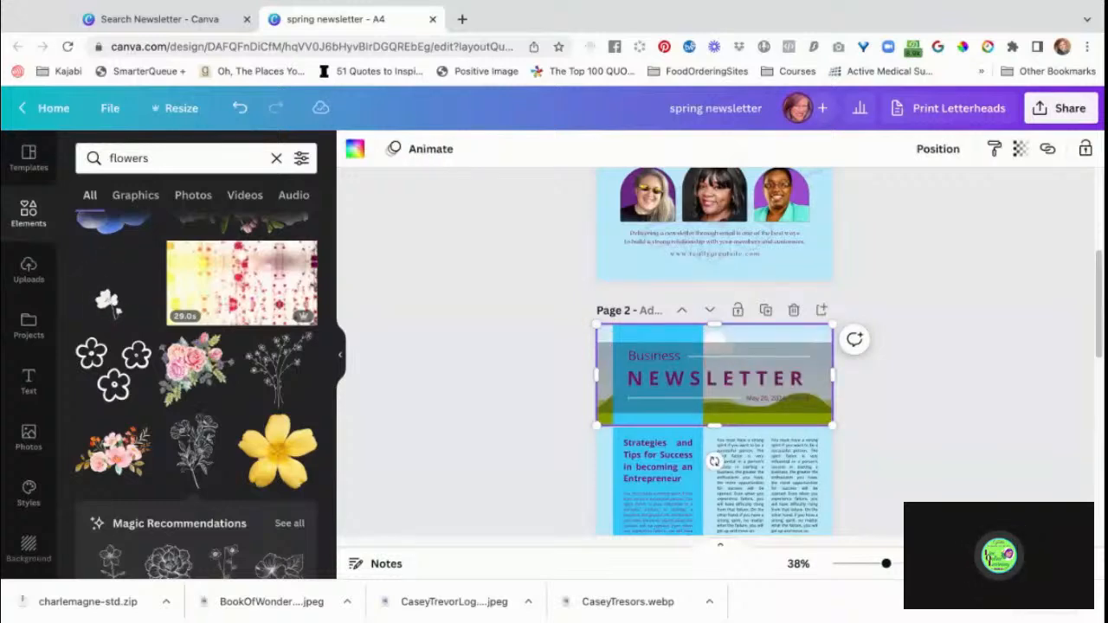
{"action": "left_click", "coordinate": [926, 433]}
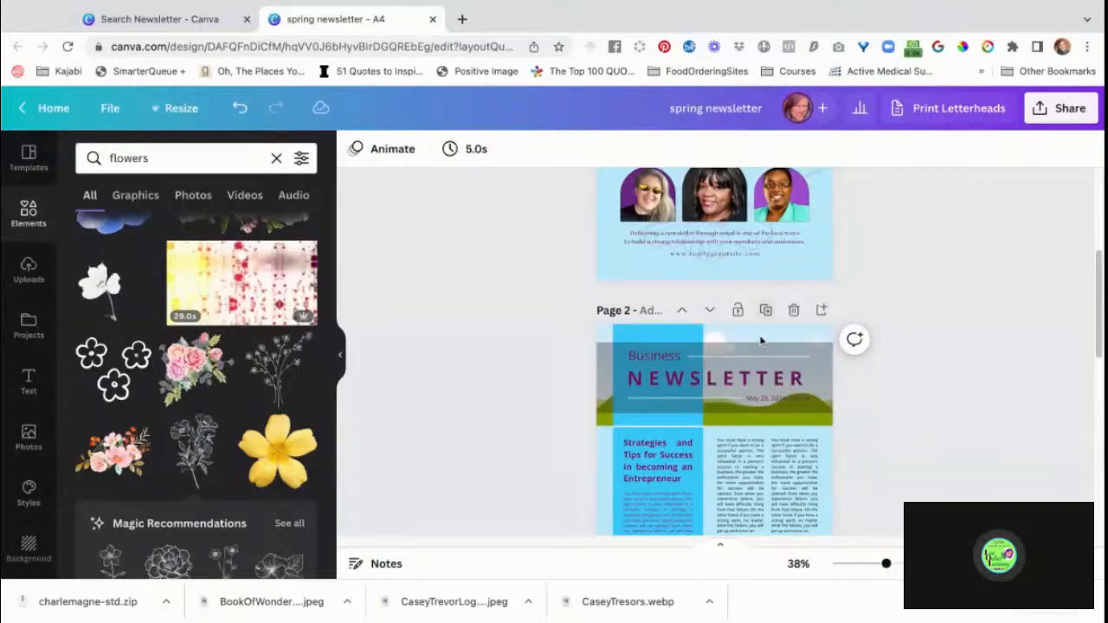
{"action": "left_click", "coordinate": [760, 341]}
{"action": "key", "text": "Delete"}
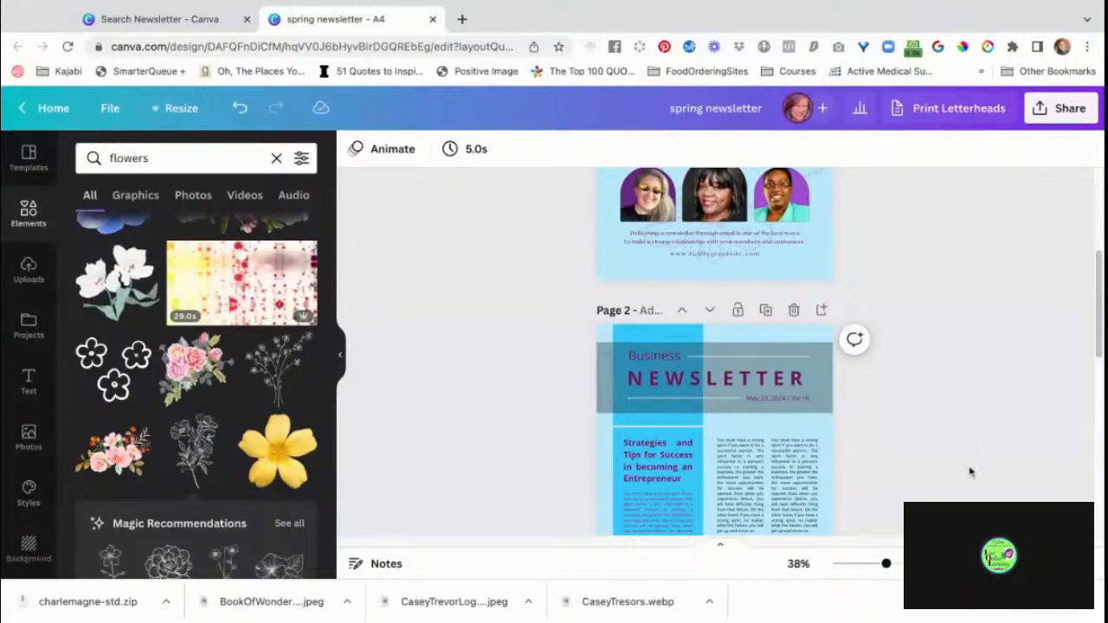
Recolour the semi-transparent black band behind the Business Newsletter title on page 2 with the dark purple document colour.
{"action": "scroll", "coordinate": [969, 471], "scroll_direction": "down", "scroll_amount": 5}
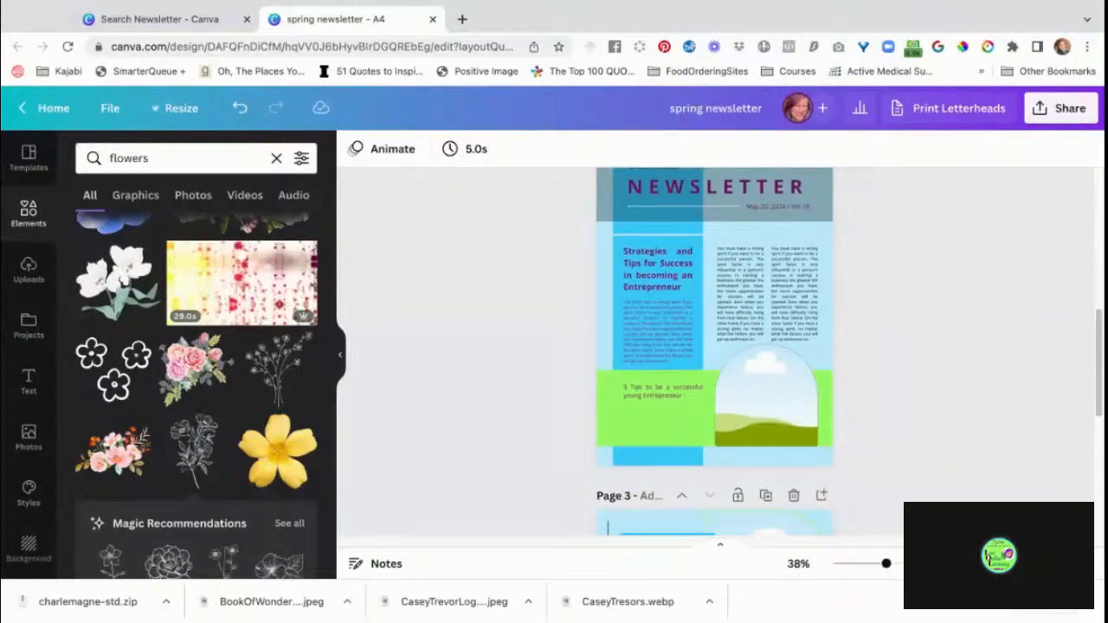
{"action": "scroll", "coordinate": [714, 351], "scroll_direction": "down", "scroll_amount": 3}
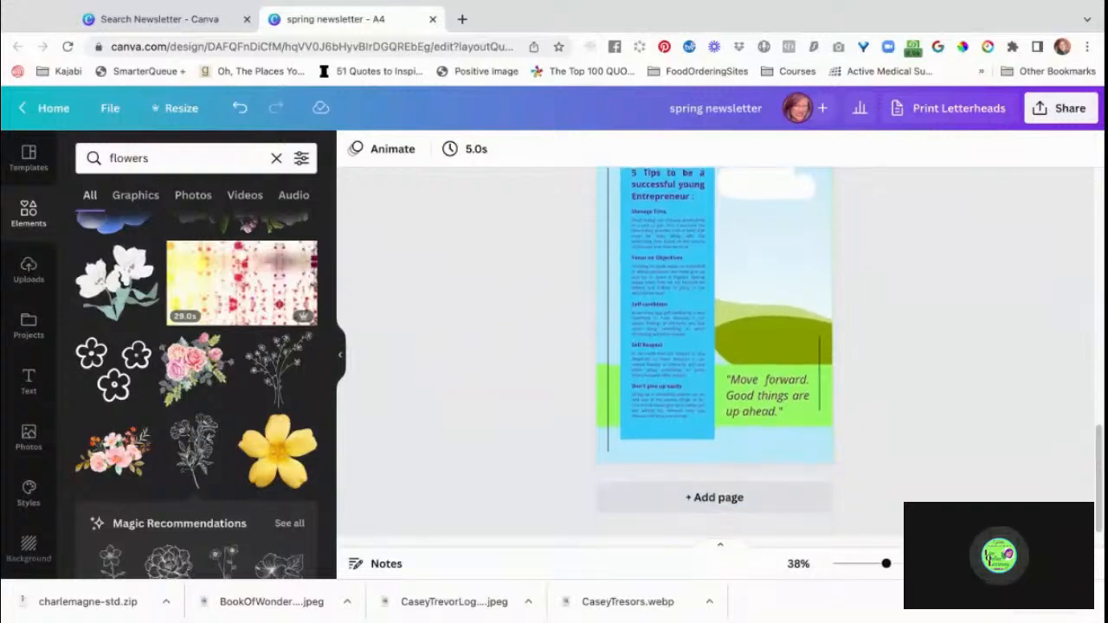
{"action": "scroll", "coordinate": [714, 352], "scroll_direction": "up", "scroll_amount": 2}
{"action": "scroll", "coordinate": [972, 459], "scroll_direction": "up", "scroll_amount": 4}
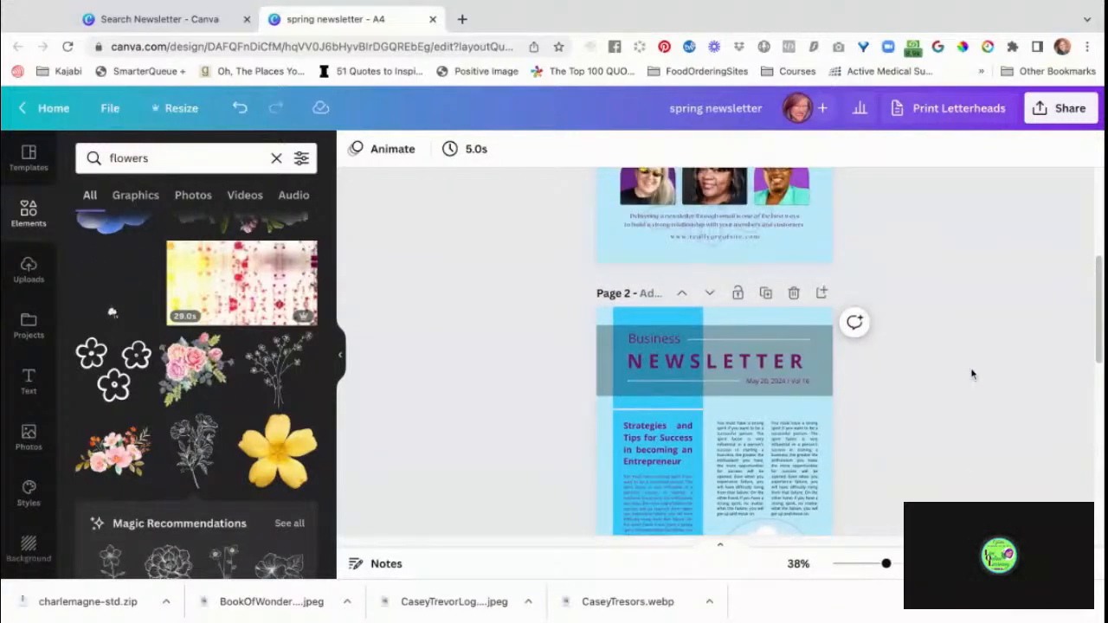
{"action": "left_click", "coordinate": [603, 345]}
{"action": "left_click", "coordinate": [438, 149]}
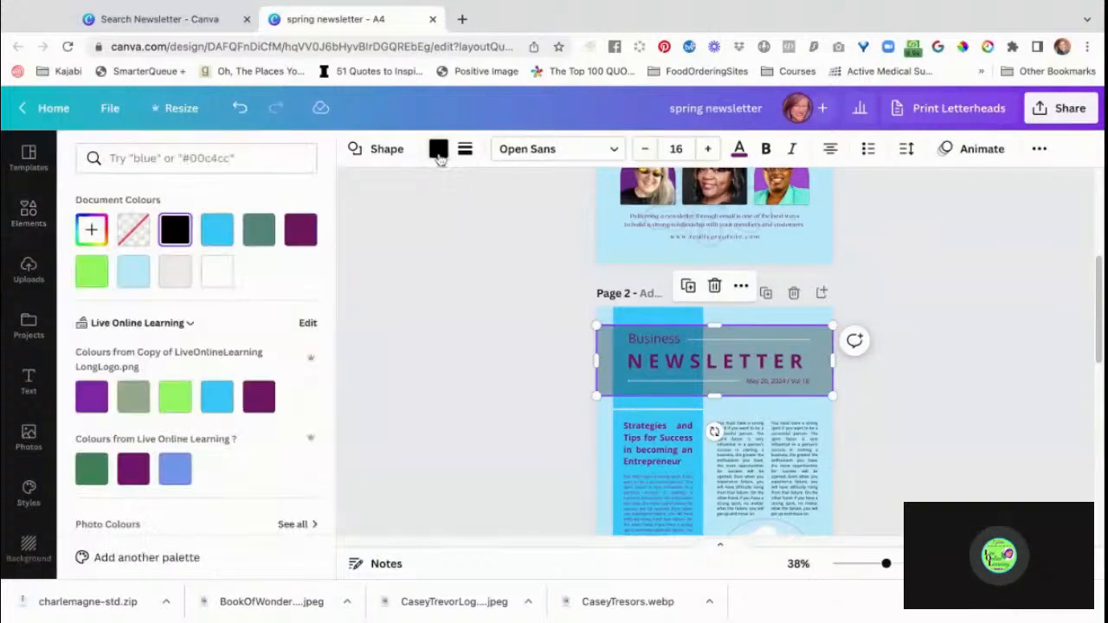
{"action": "left_click", "coordinate": [308, 242]}
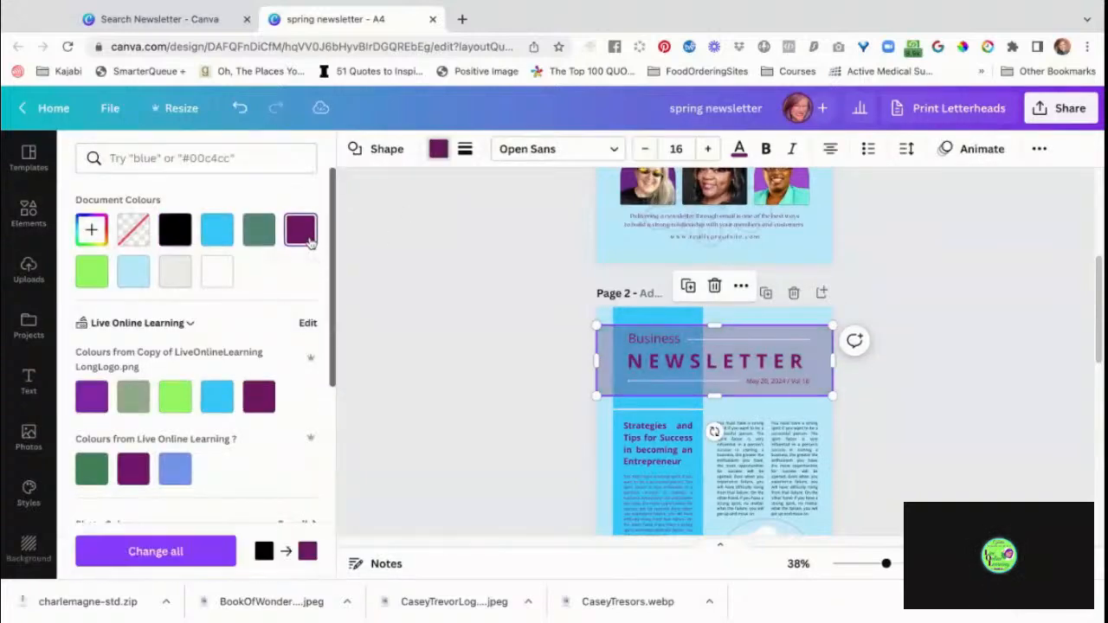
{"action": "left_click", "coordinate": [436, 406]}
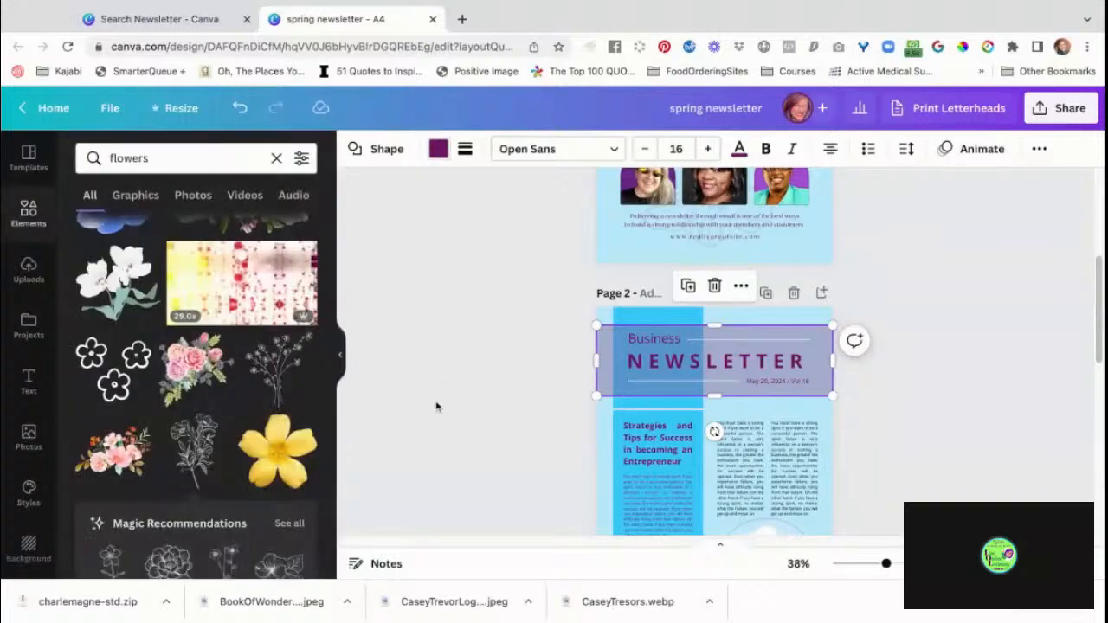
{"action": "left_click", "coordinate": [445, 422]}
Review all three newsletter pages for a consistent look of colours, text and backgrounds.
{"action": "scroll", "coordinate": [445, 421], "scroll_direction": "down", "scroll_amount": 6}
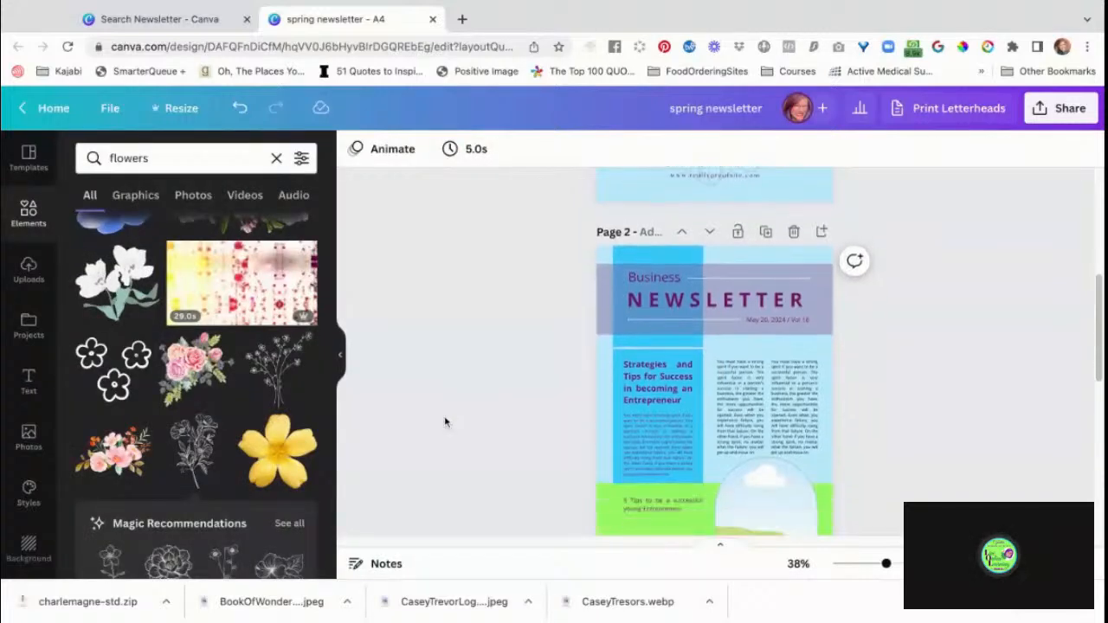
{"action": "scroll", "coordinate": [714, 346], "scroll_direction": "down", "scroll_amount": 1}
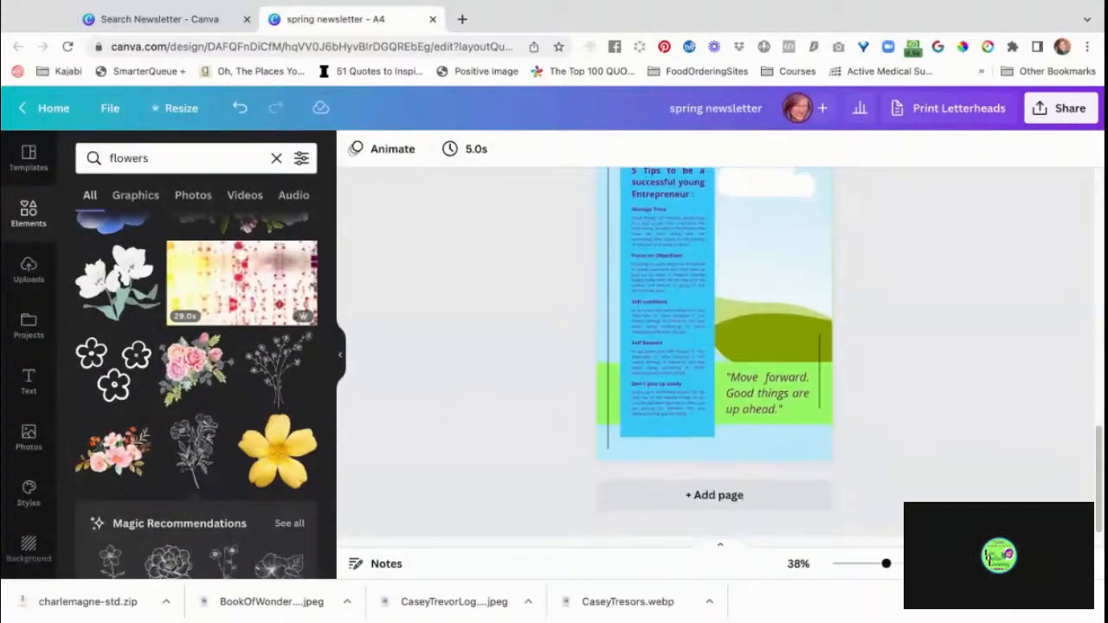
{"action": "scroll", "coordinate": [714, 352], "scroll_direction": "up", "scroll_amount": 10}
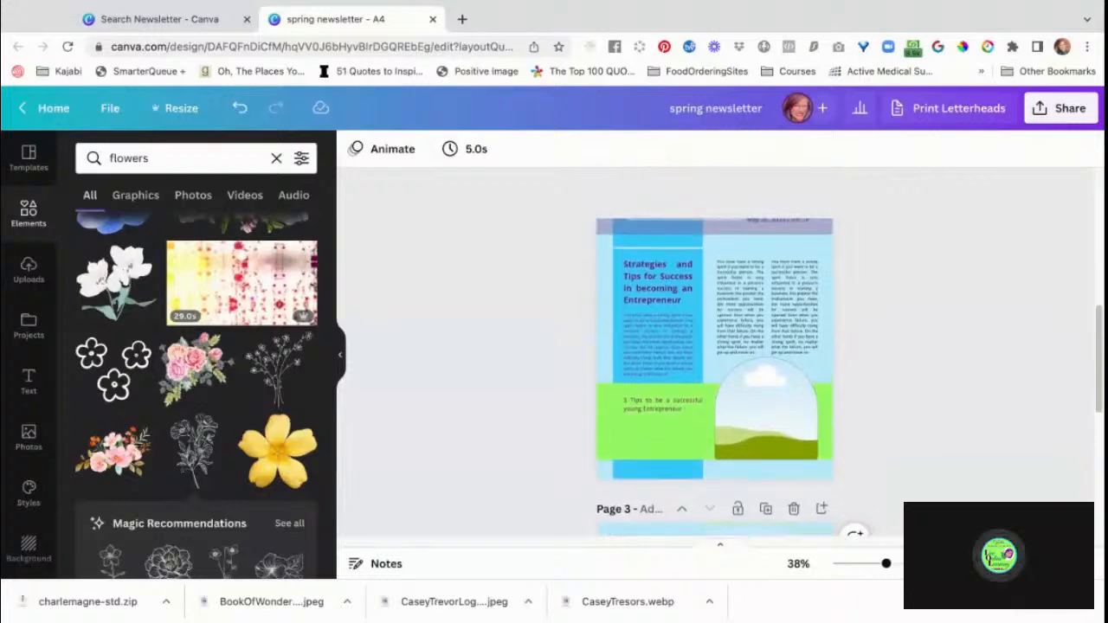
{"action": "scroll", "coordinate": [714, 352], "scroll_direction": "up", "scroll_amount": 3}
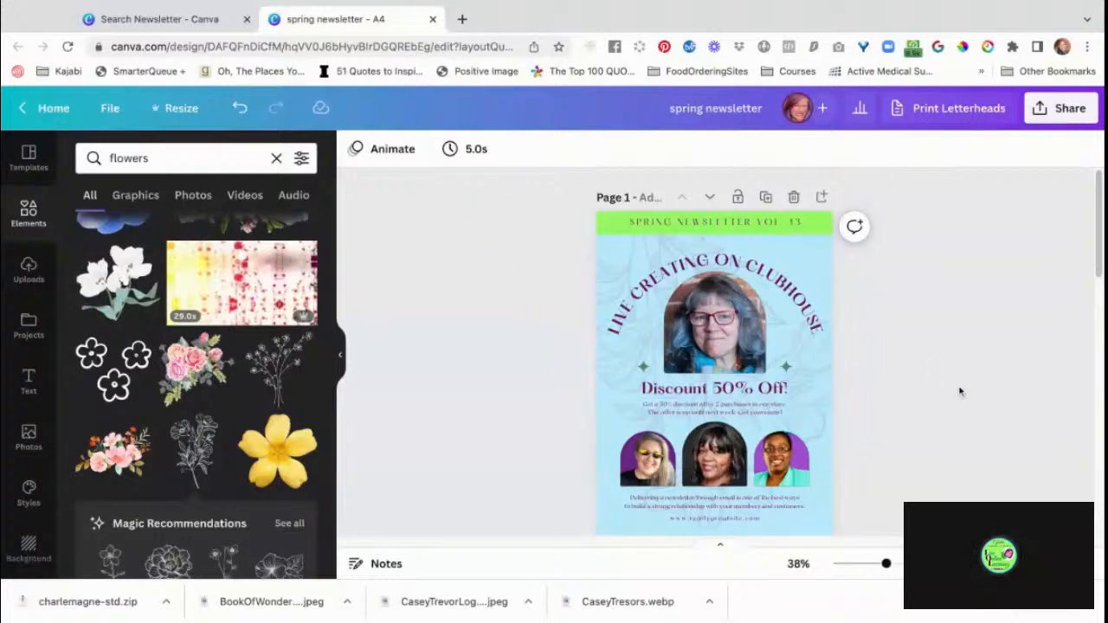
{"action": "scroll", "coordinate": [959, 391], "scroll_direction": "down", "scroll_amount": 1}
{"action": "scroll", "coordinate": [959, 391], "scroll_direction": "down", "scroll_amount": 2}
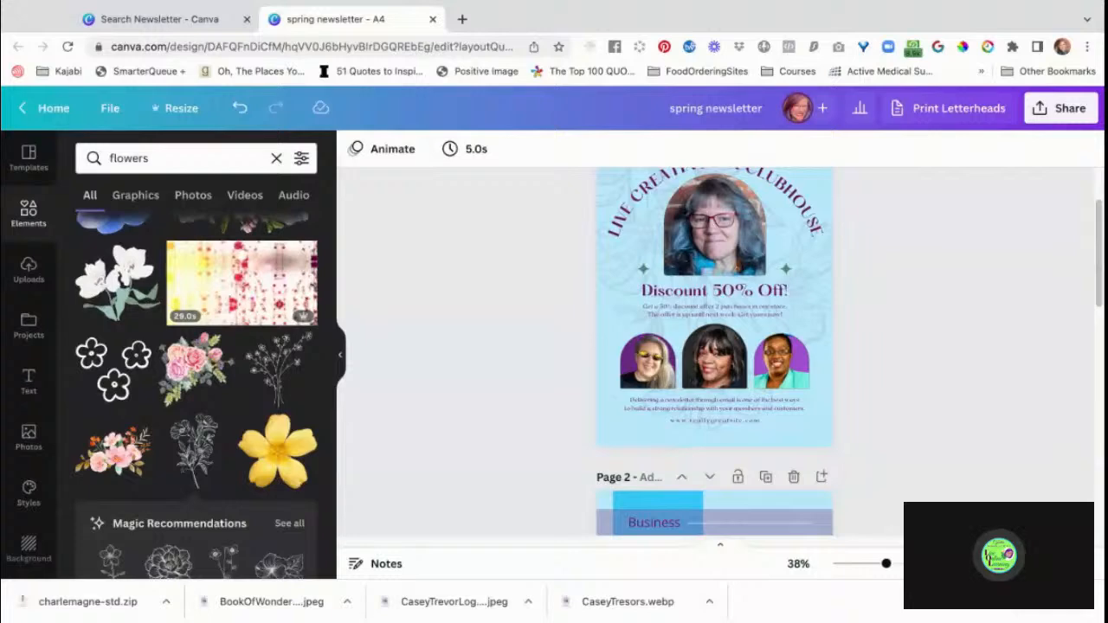
{"action": "scroll", "coordinate": [959, 392], "scroll_direction": "down", "scroll_amount": 7}
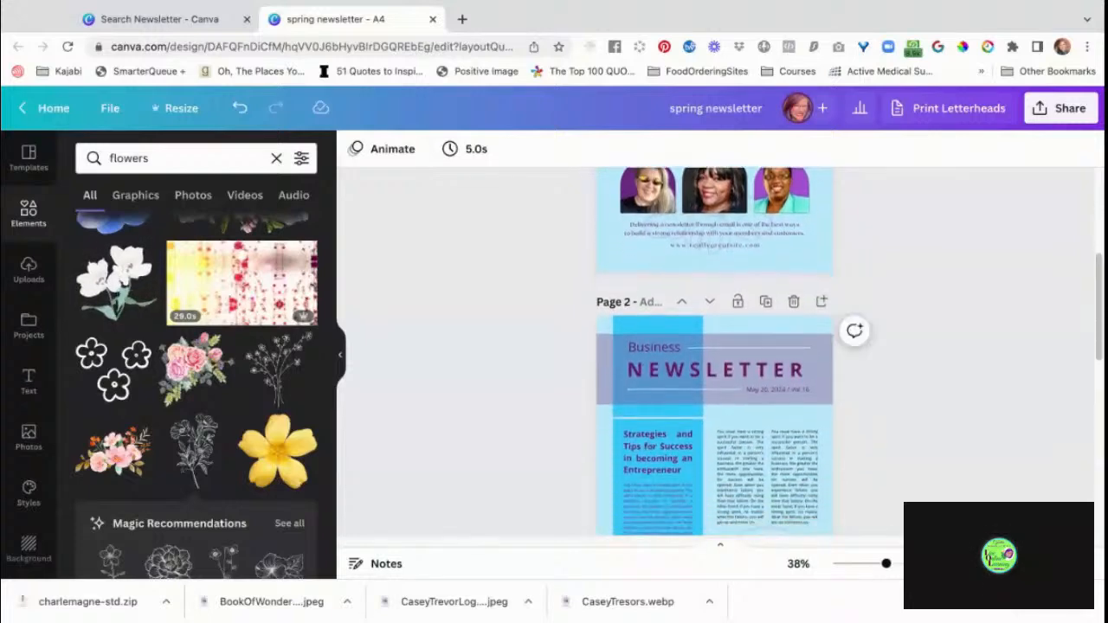
{"action": "scroll", "coordinate": [714, 350], "scroll_direction": "down", "scroll_amount": 10}
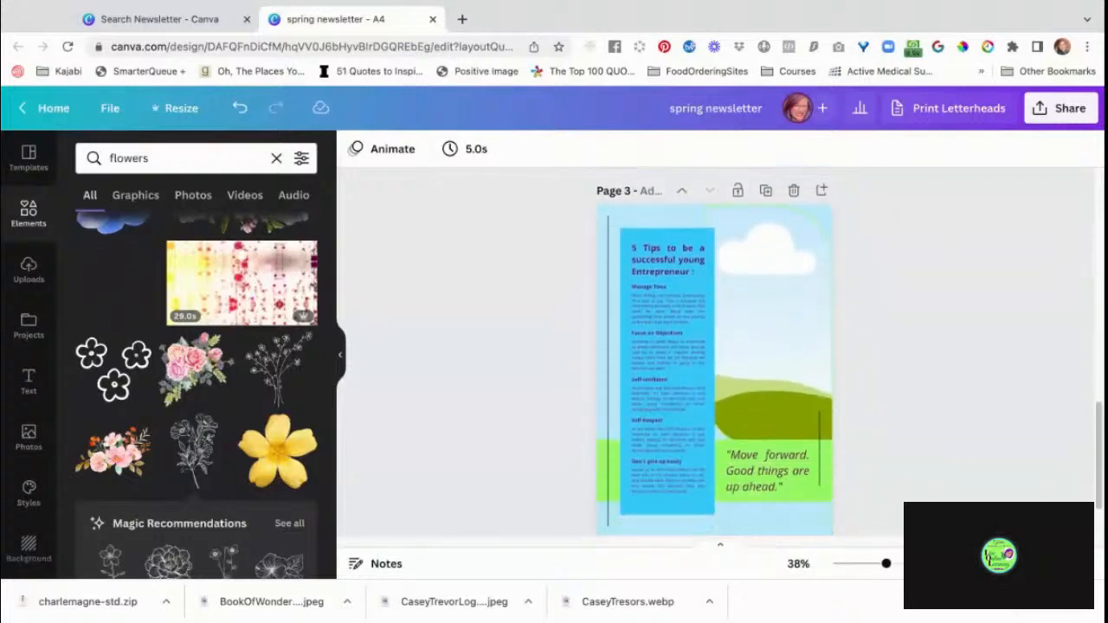
{"action": "scroll", "coordinate": [865, 259], "scroll_direction": "up", "scroll_amount": 10}
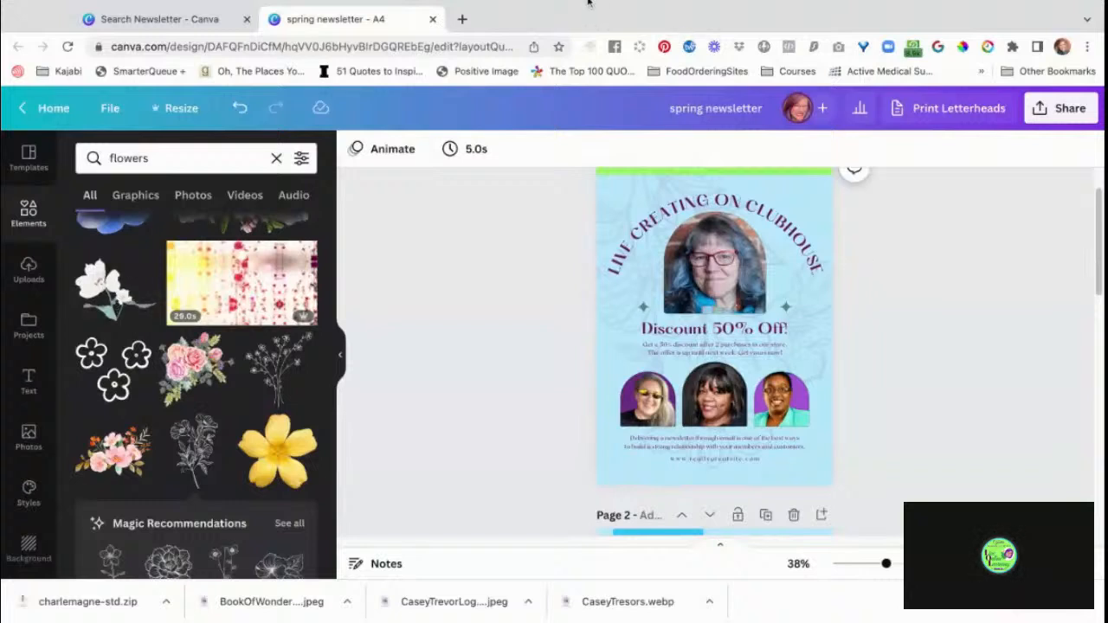